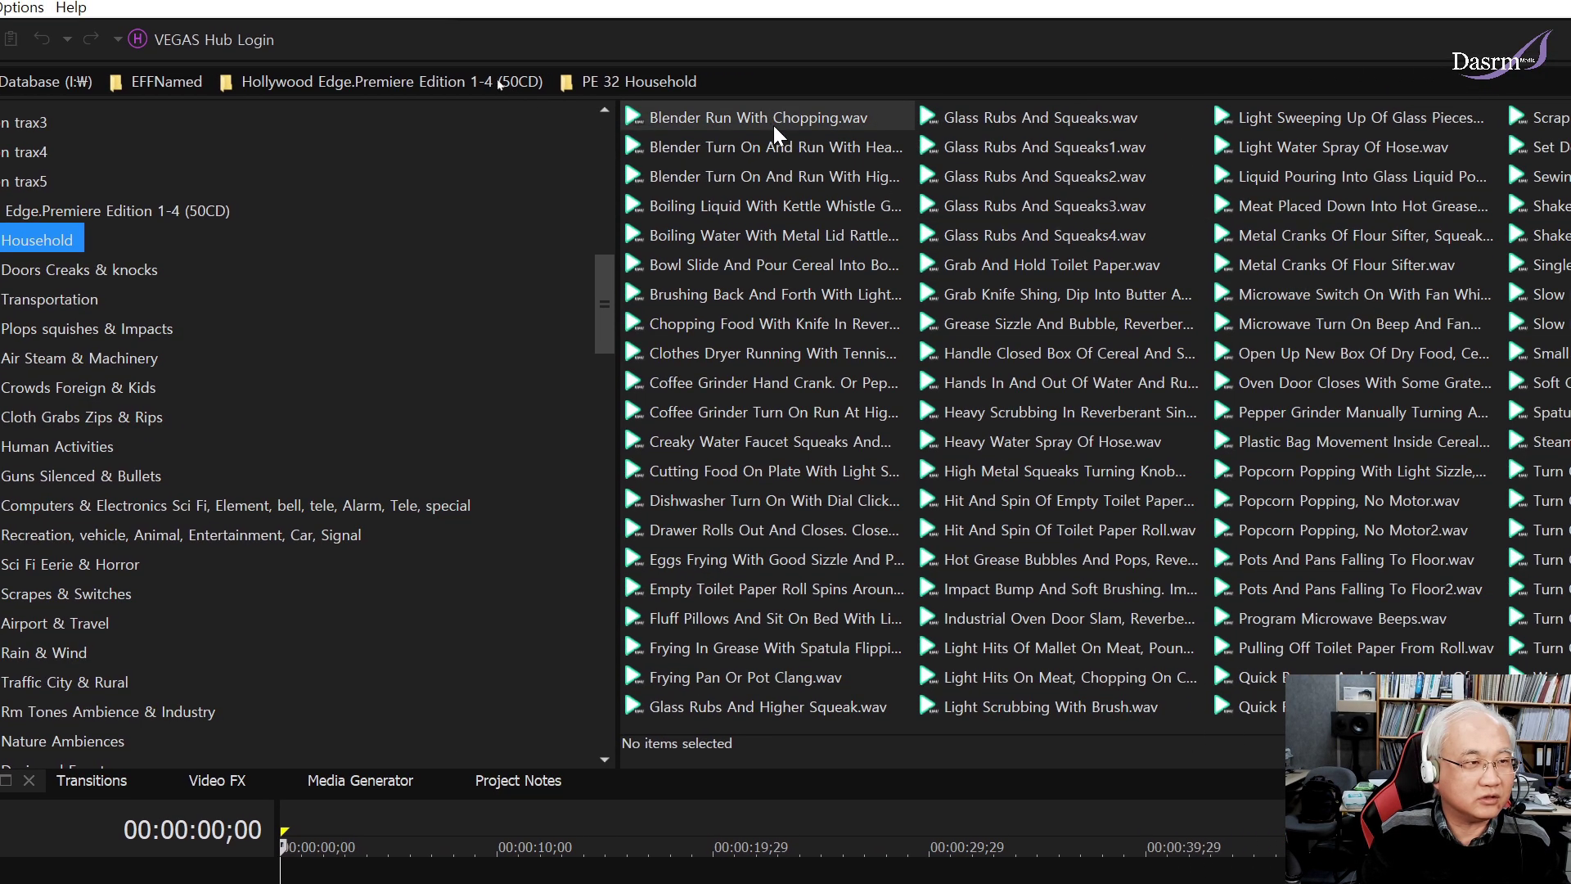
Preview the Blender Run With Chopping, blender turn-on, kettle whistle and lid-rattling boiling water sounds.
left_click(770, 120)
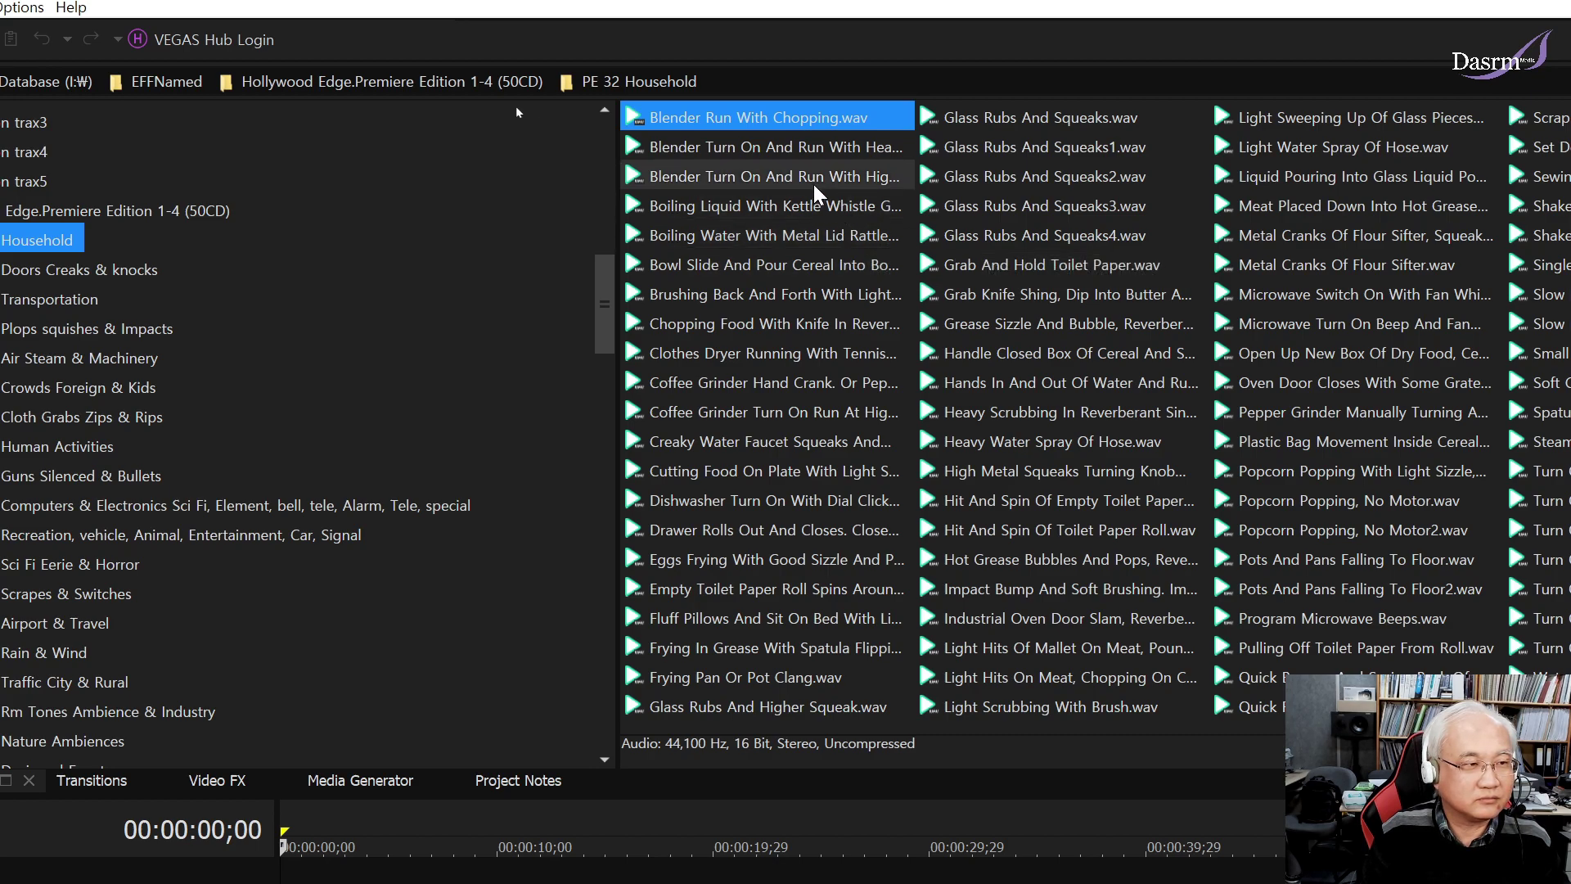
left_click(802, 154)
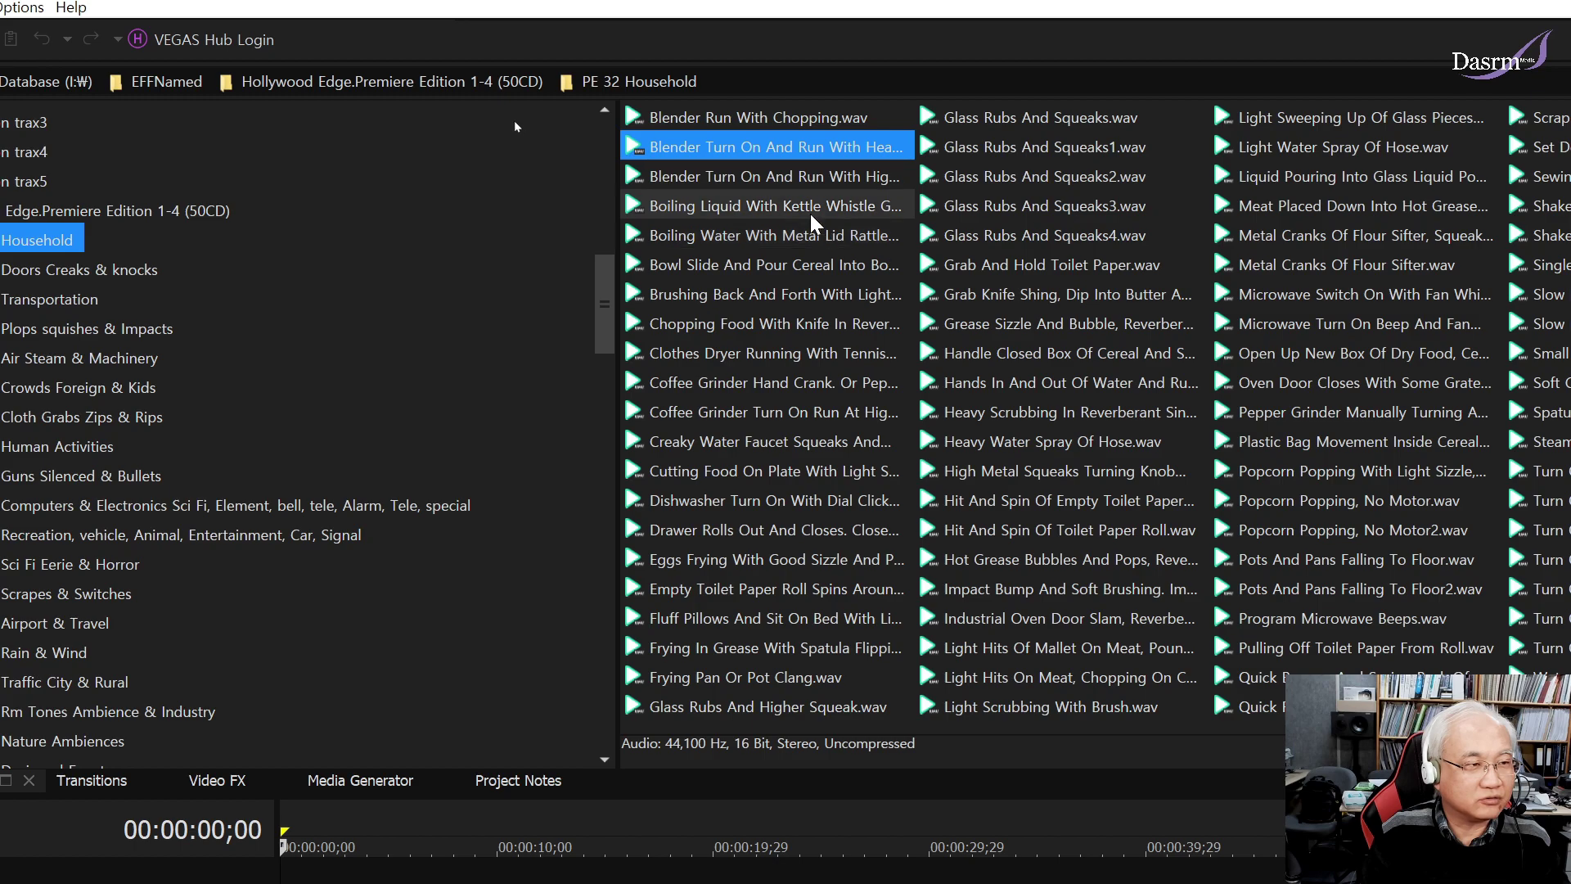
left_click(806, 182)
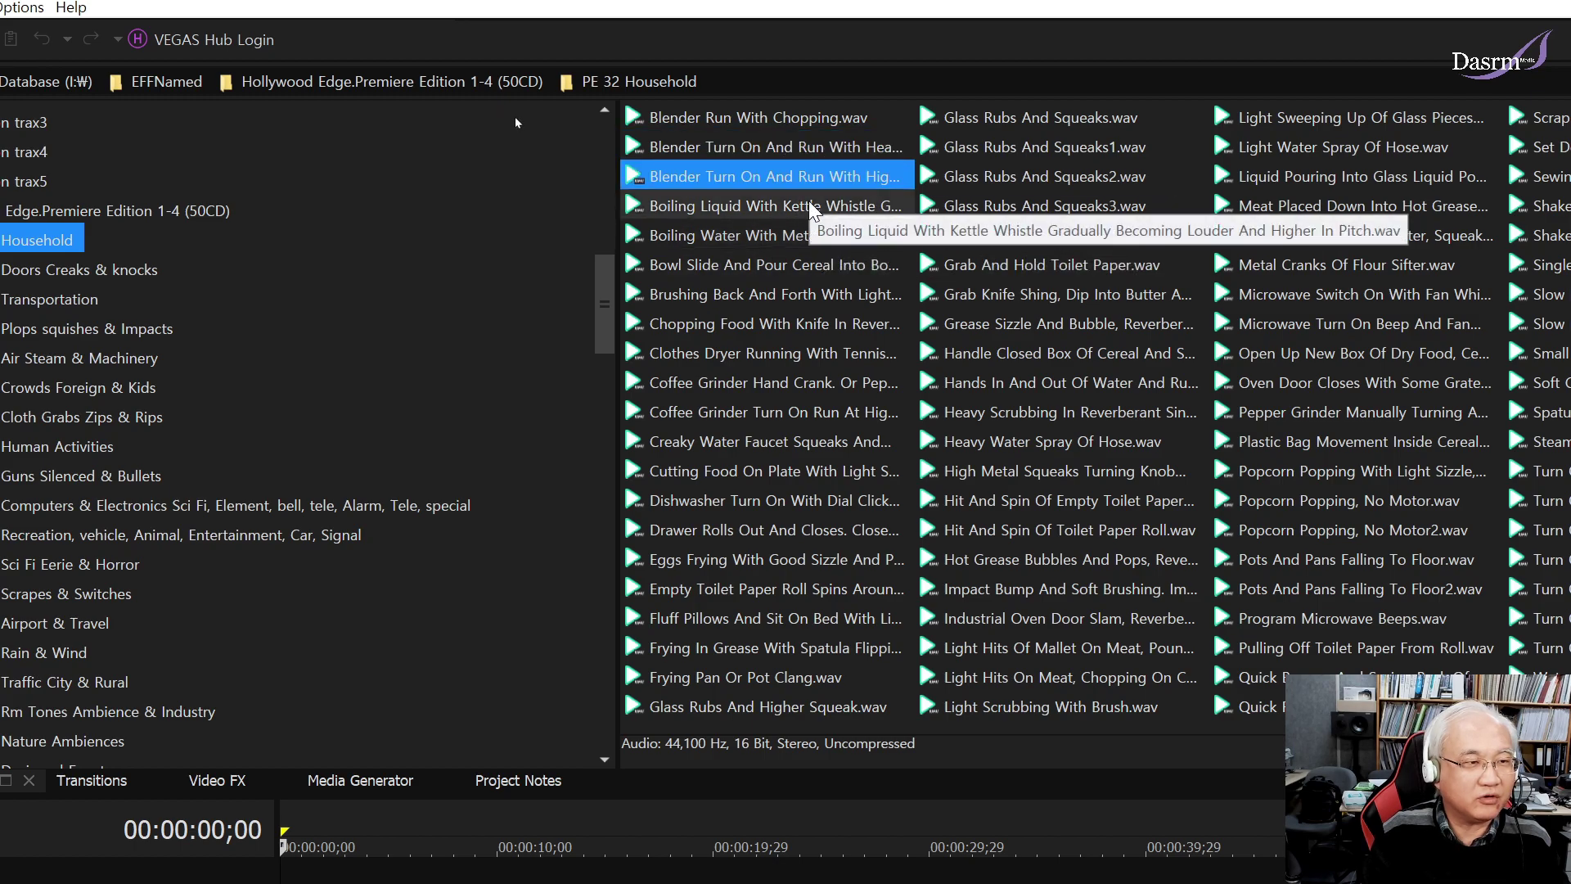
left_click(812, 210)
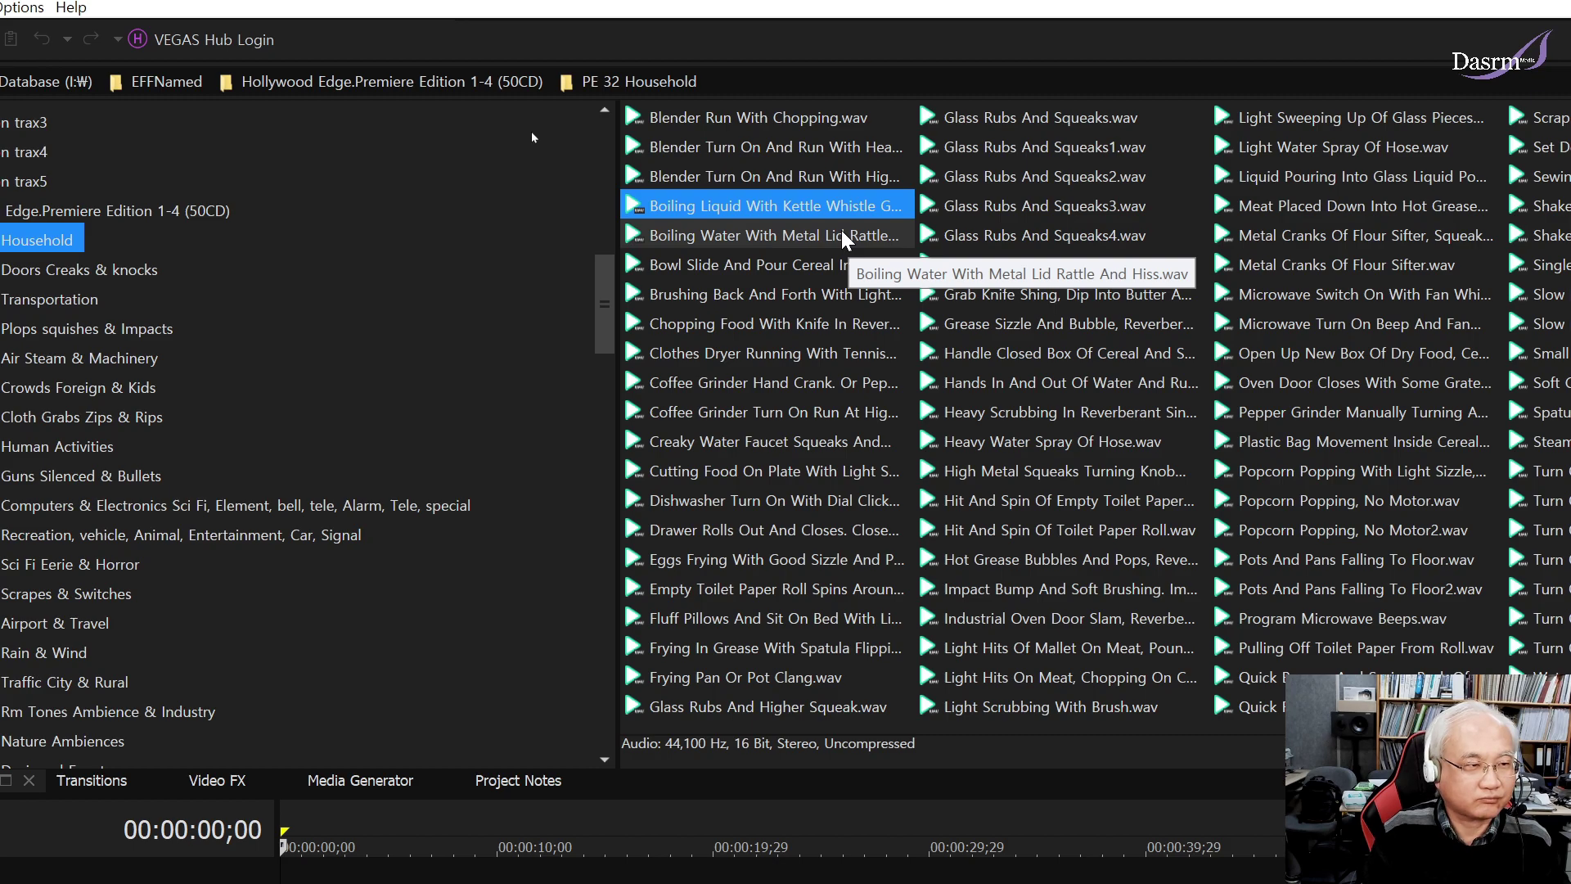
left_click(847, 237)
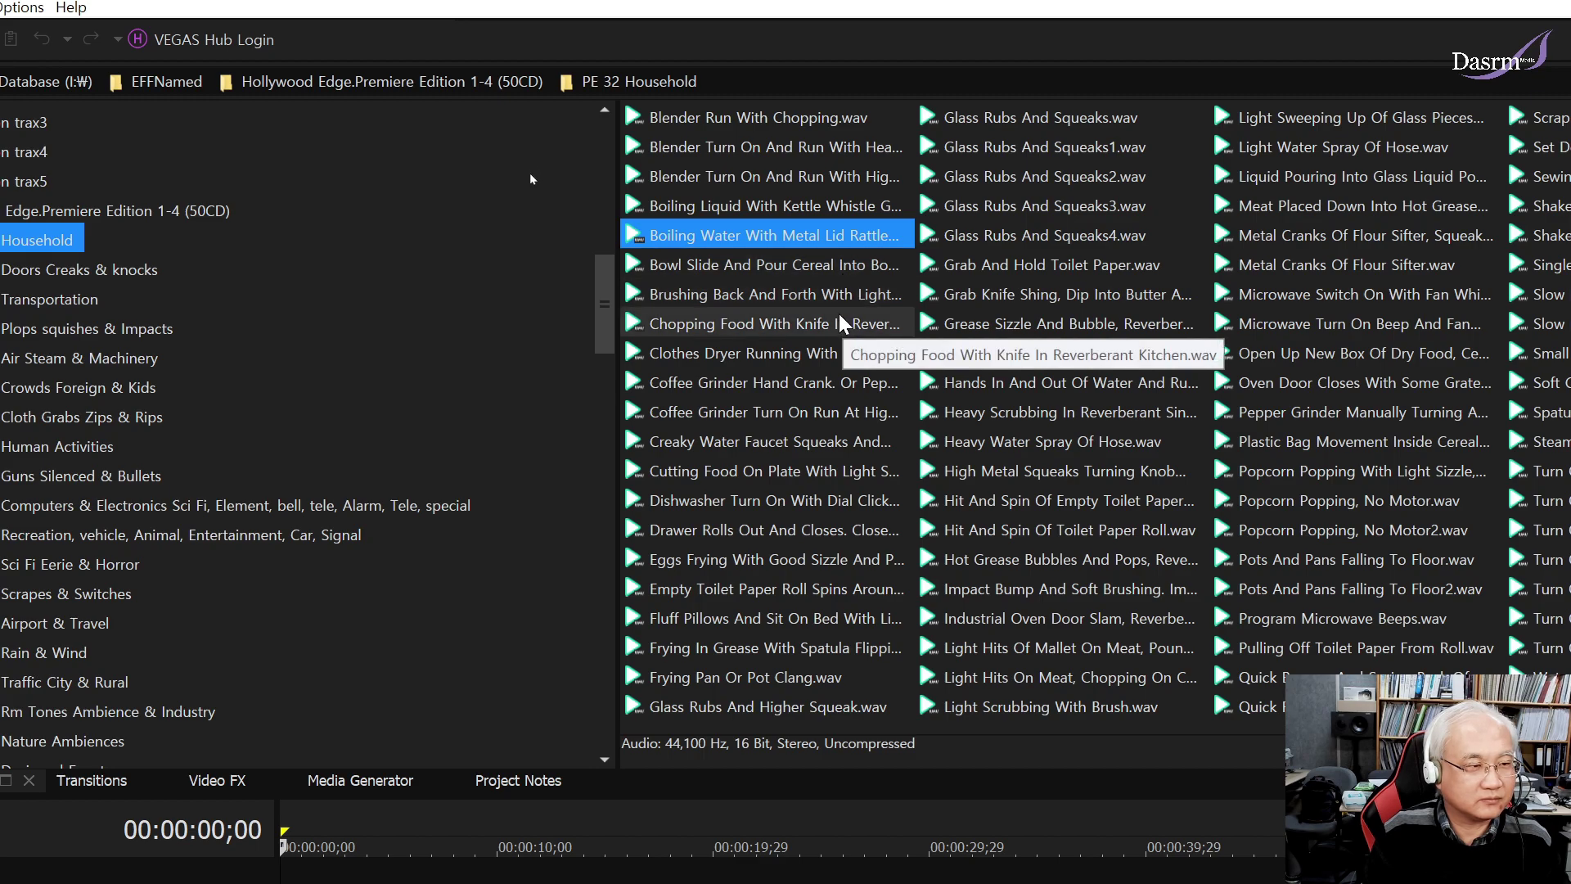
Preview the brushing, knife chopping, clothes dryer, coffee grinder, dishwasher and Eggs Frying sounds.
left_click(806, 293)
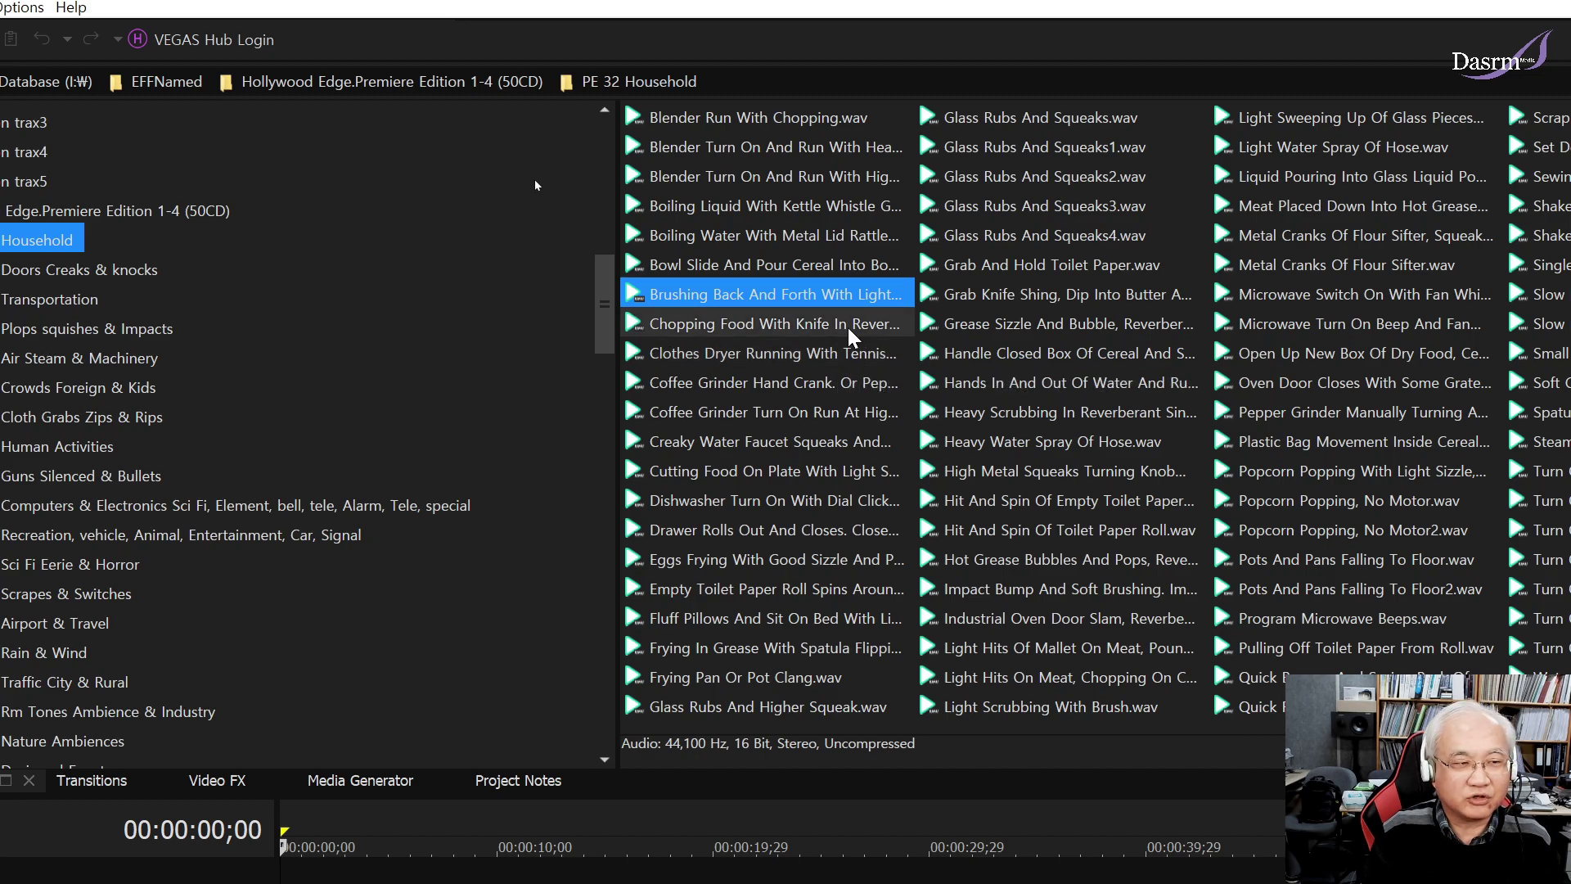
left_click(818, 324)
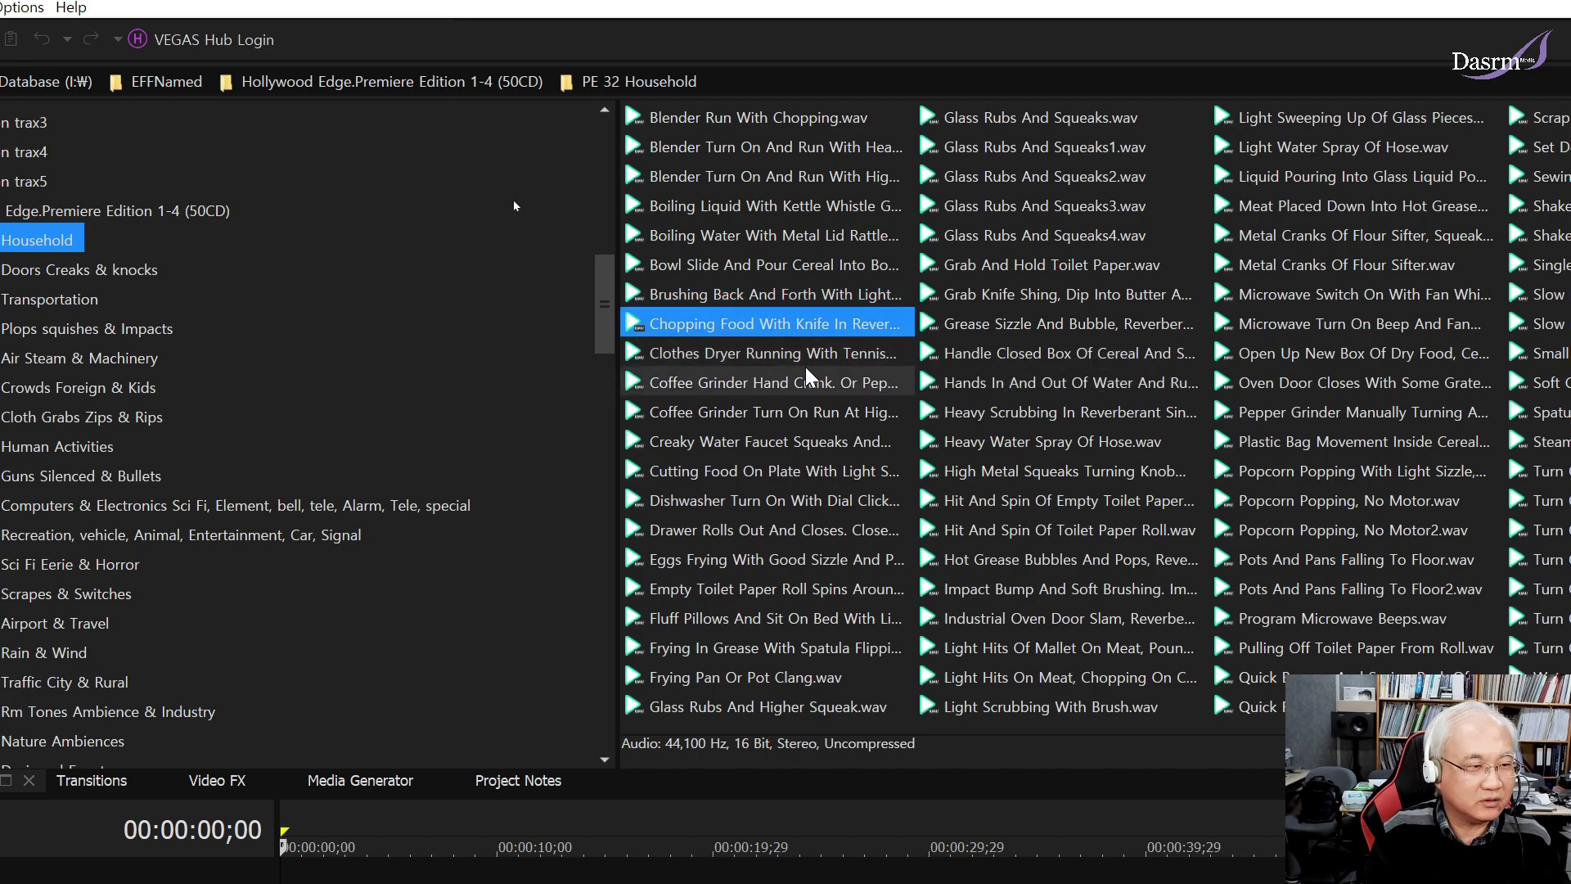
key("Down")
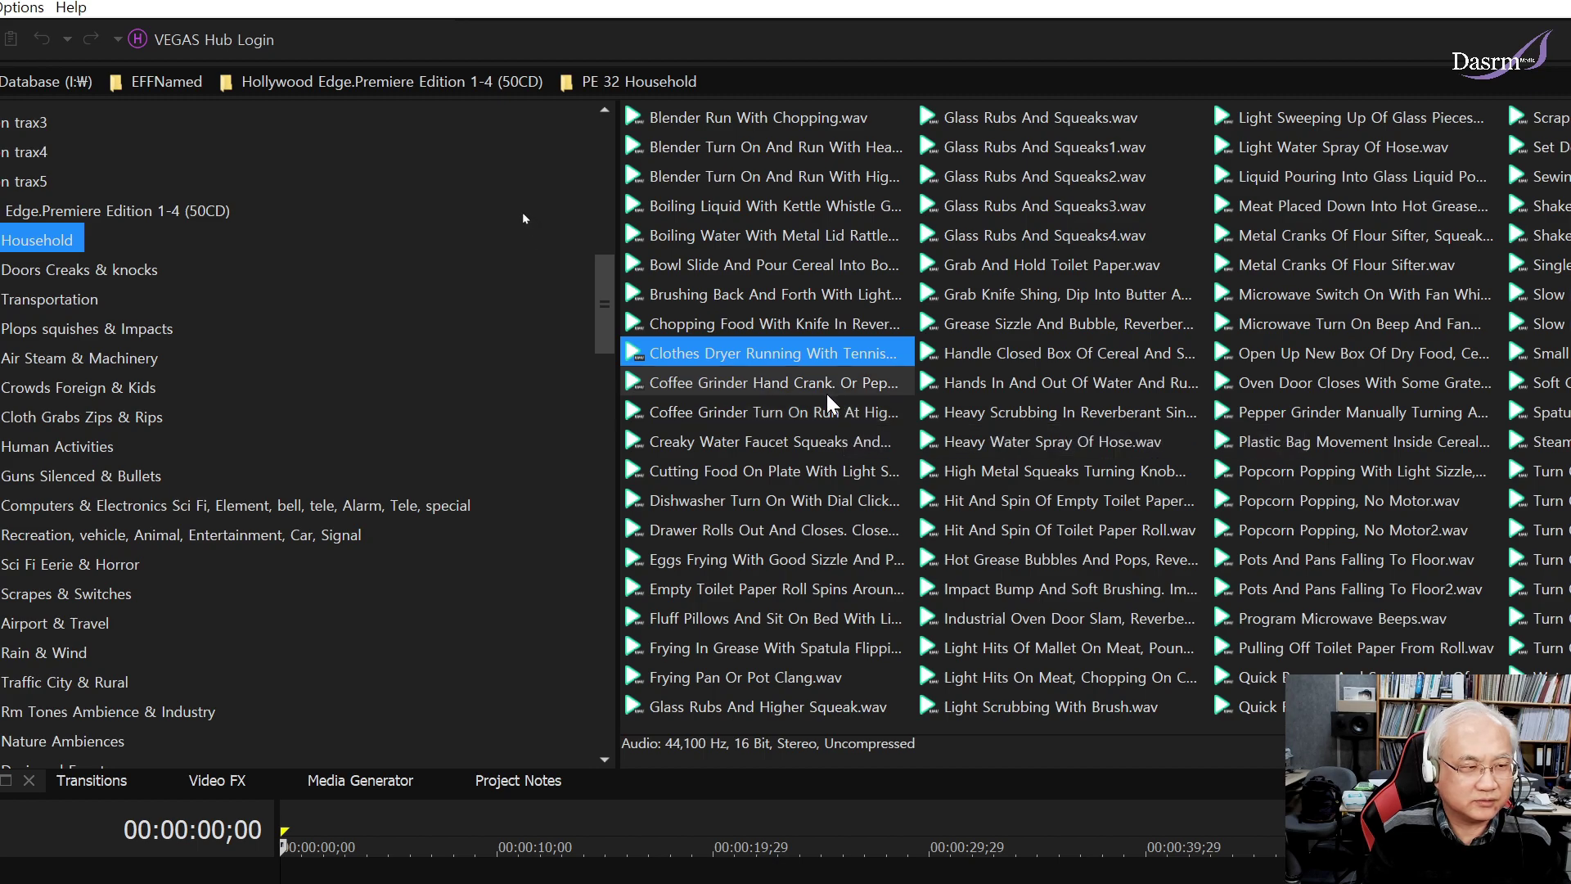
key("Down")
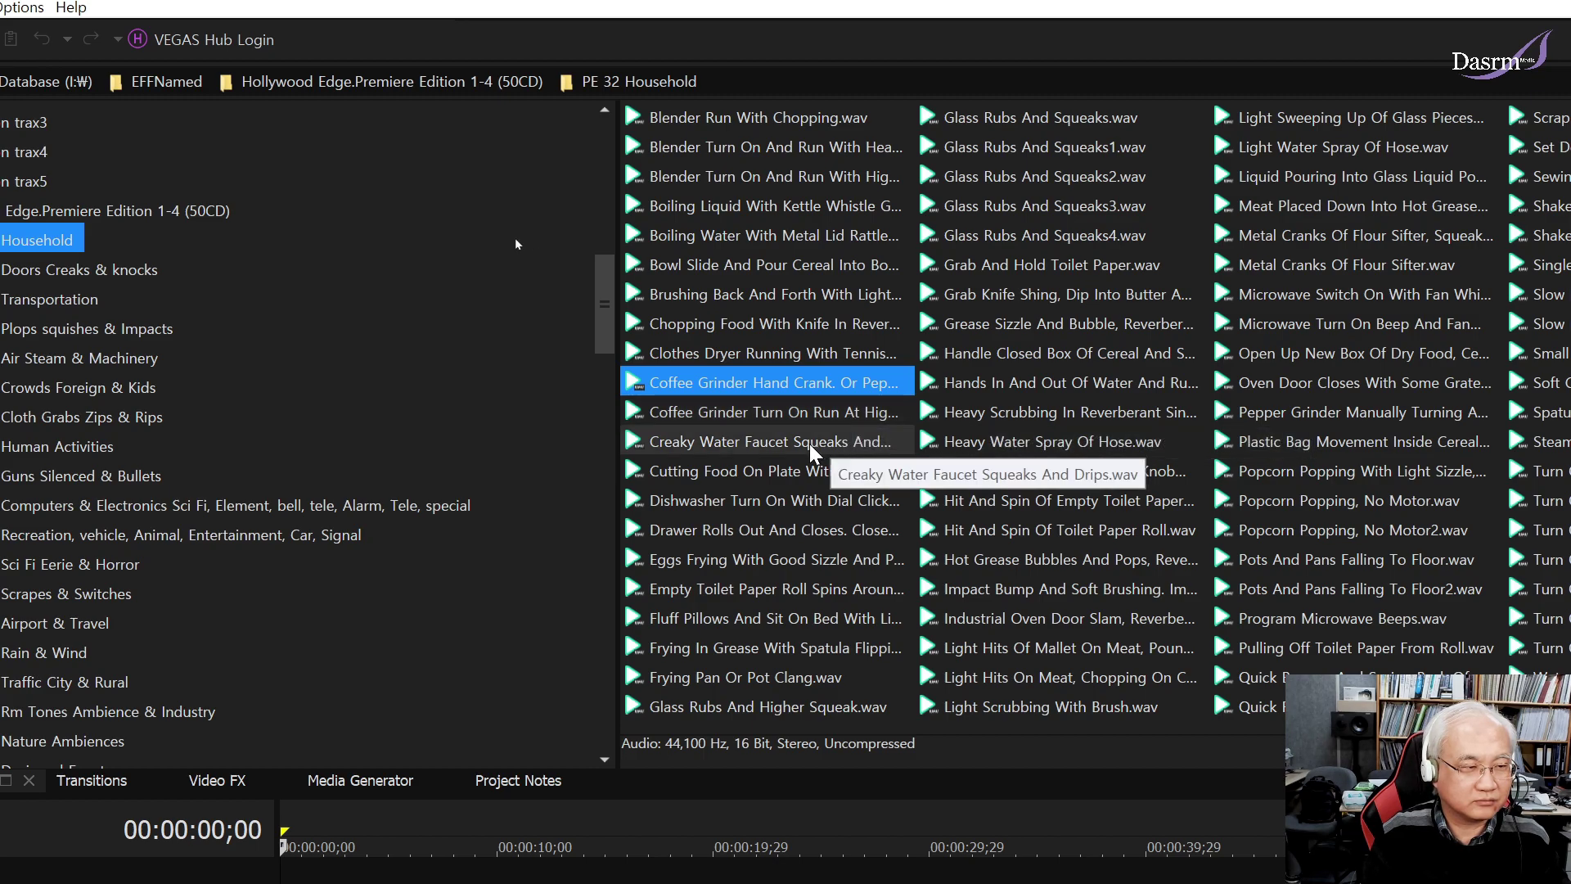
left_click(824, 504)
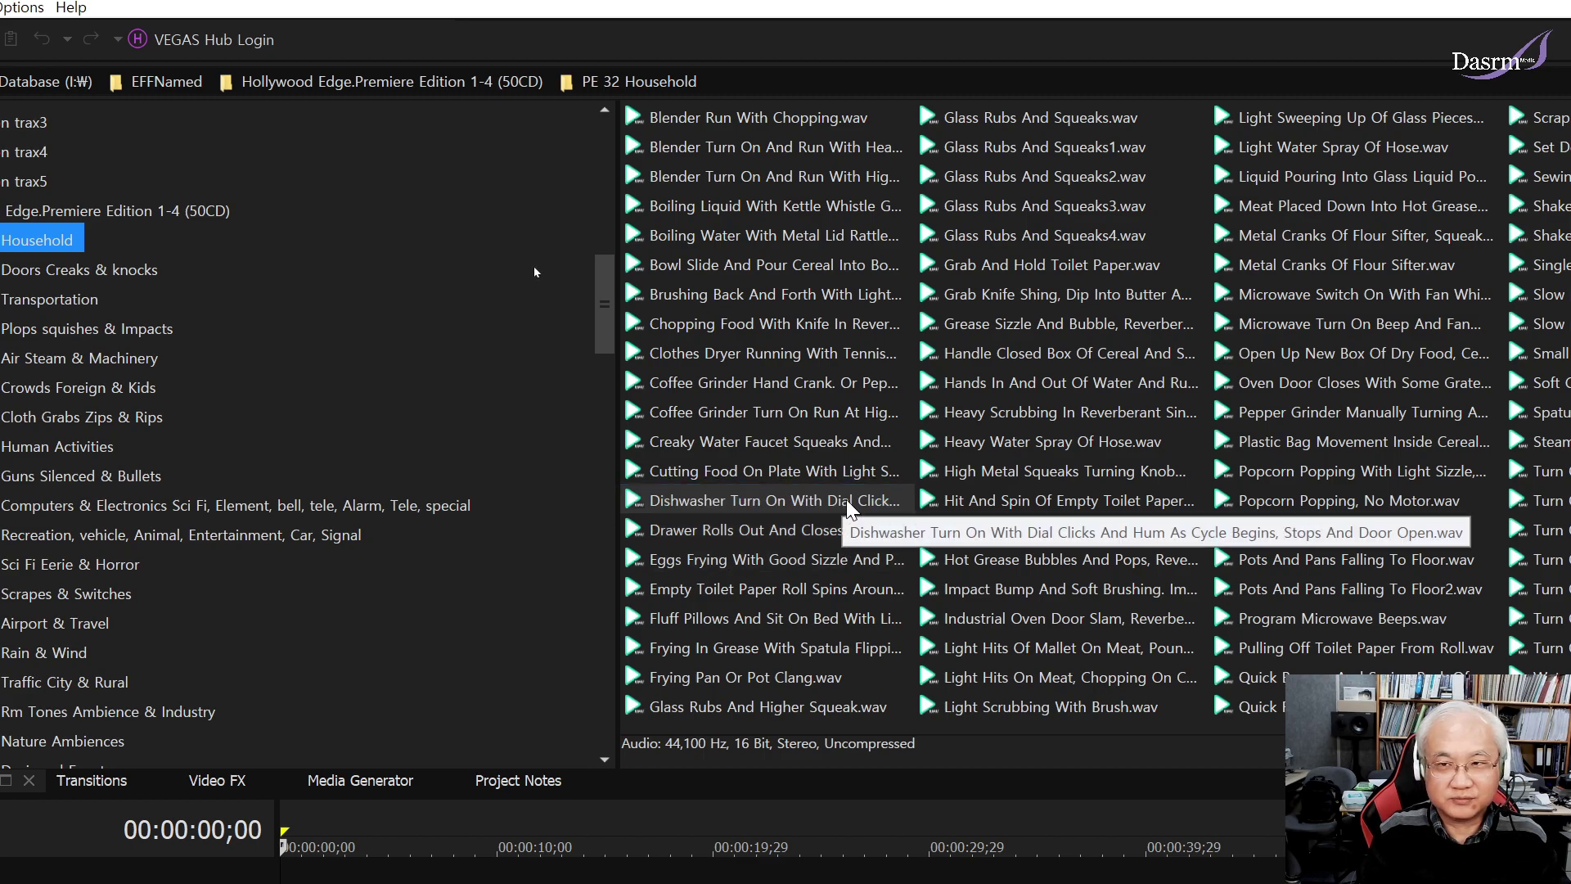
left_click(851, 502)
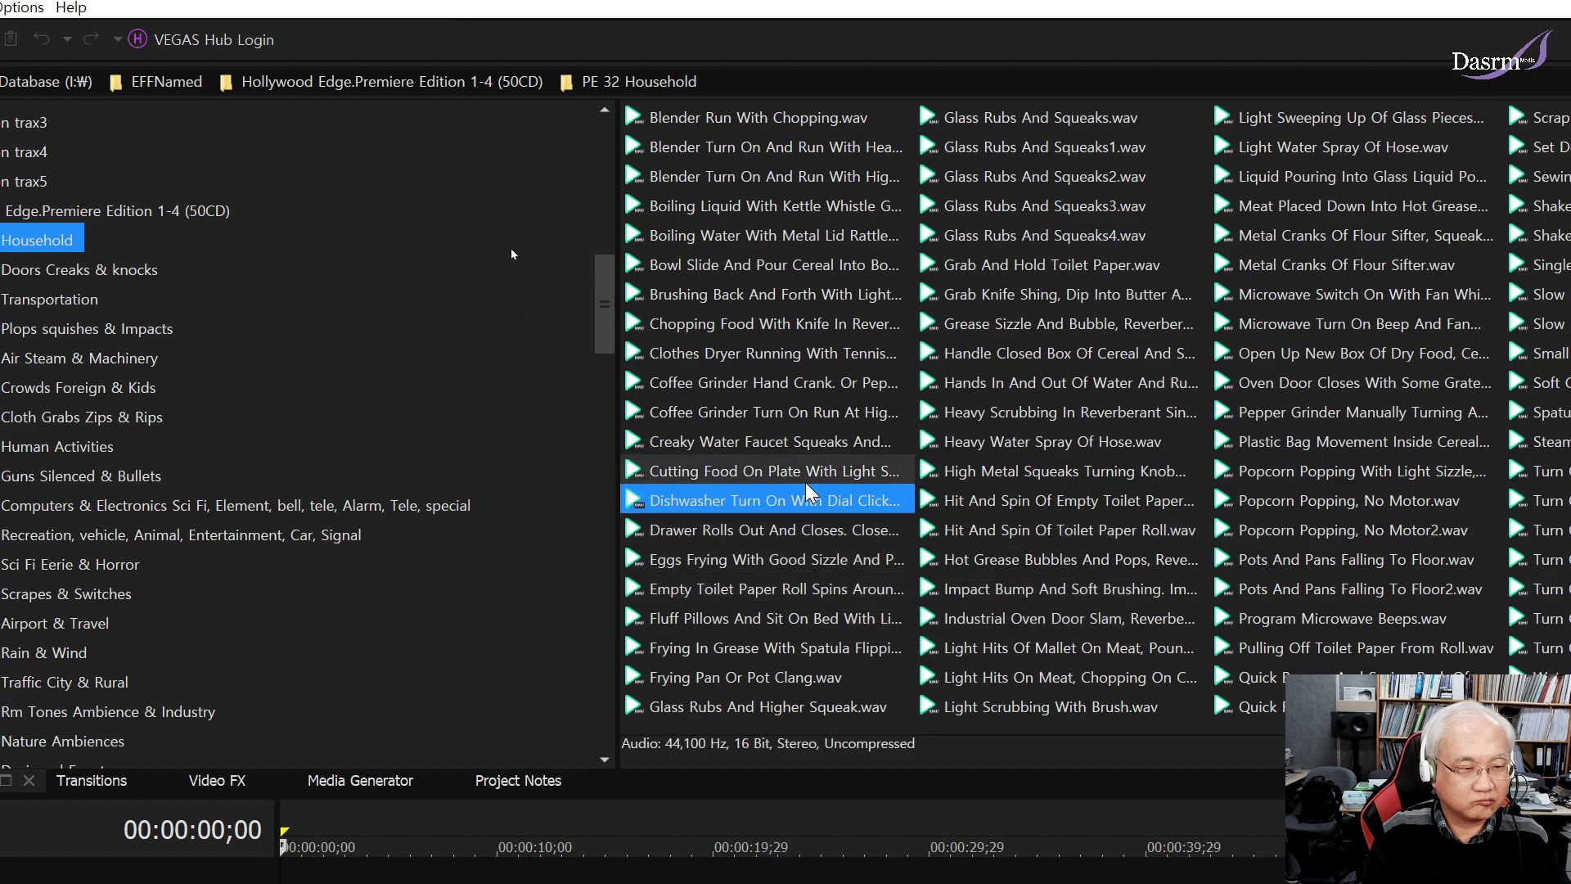
left_click(825, 567)
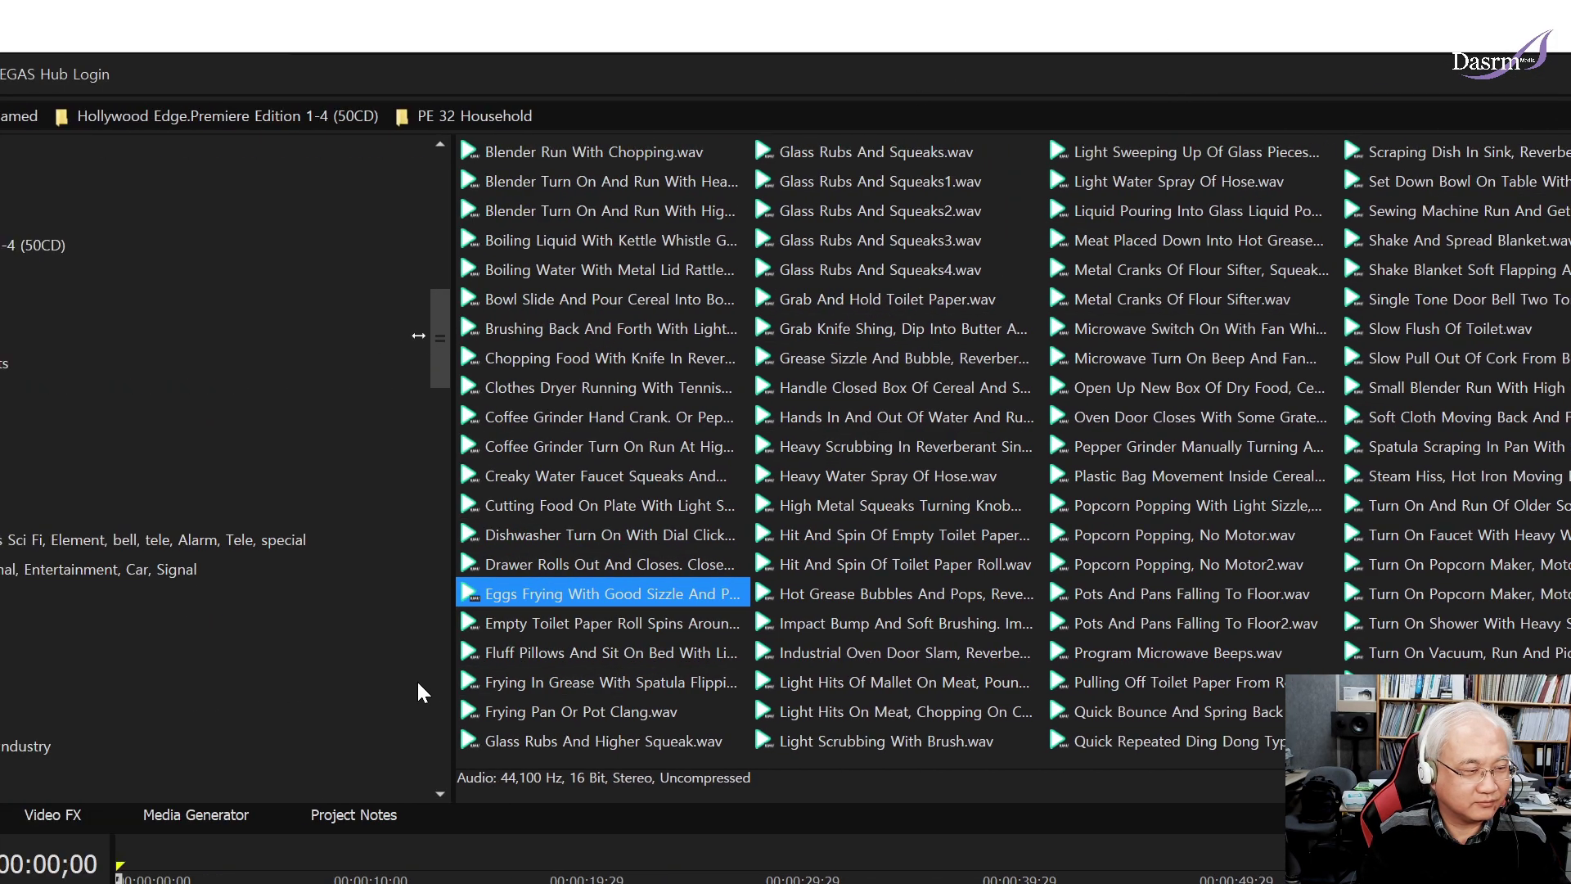
Preview the empty toilet paper roll, fluff pillows, spatula frying and Frying Pan Or Pot Clang sounds.
left_click(524, 626)
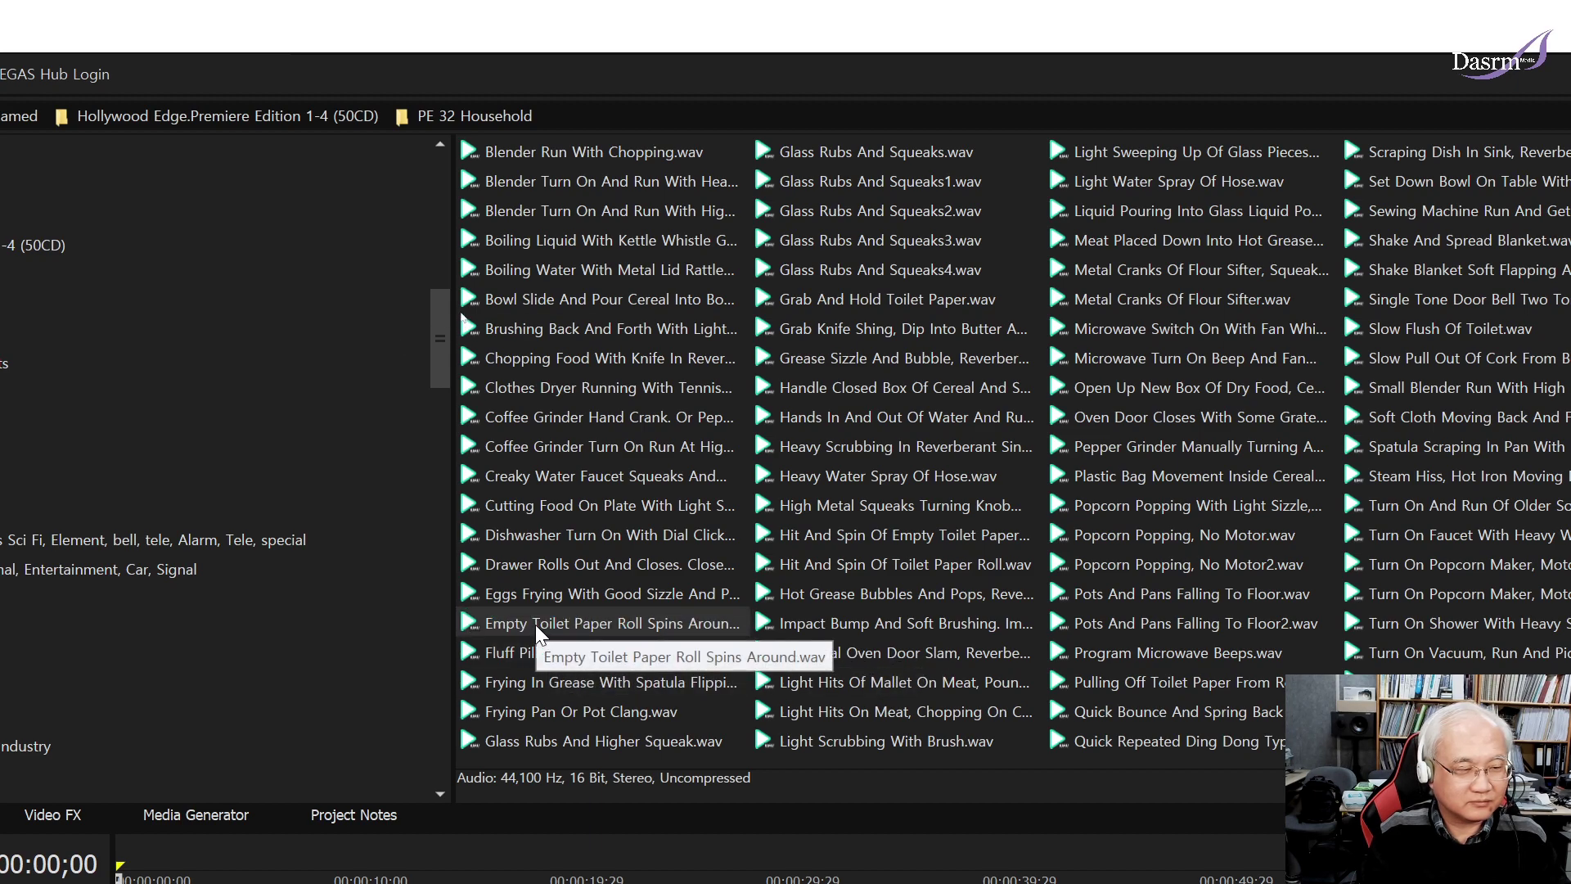
left_click(593, 655)
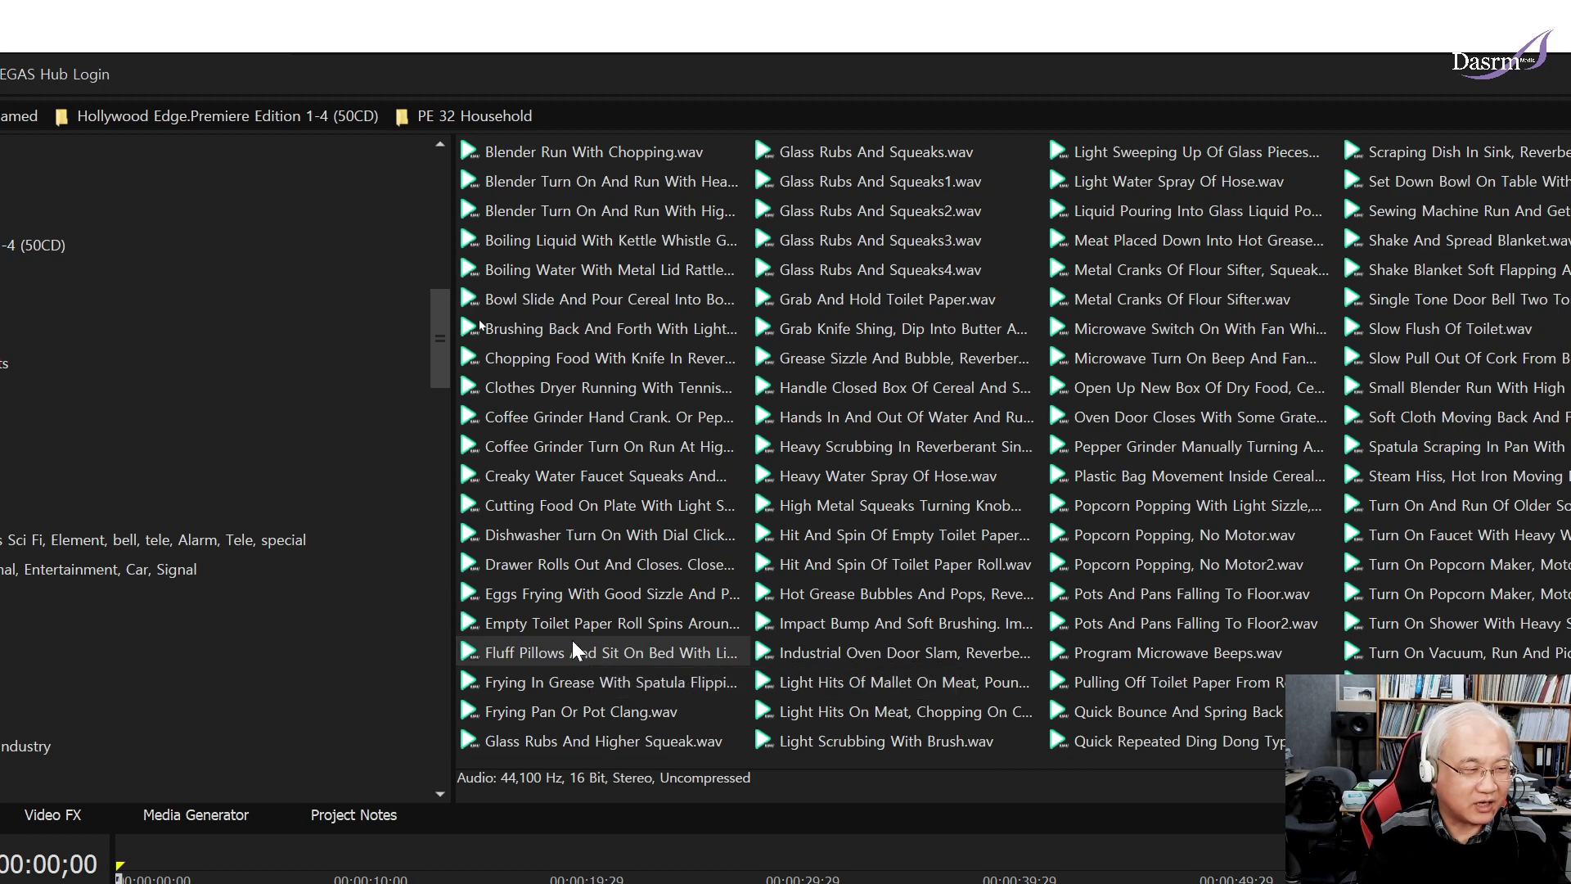
left_click(575, 648)
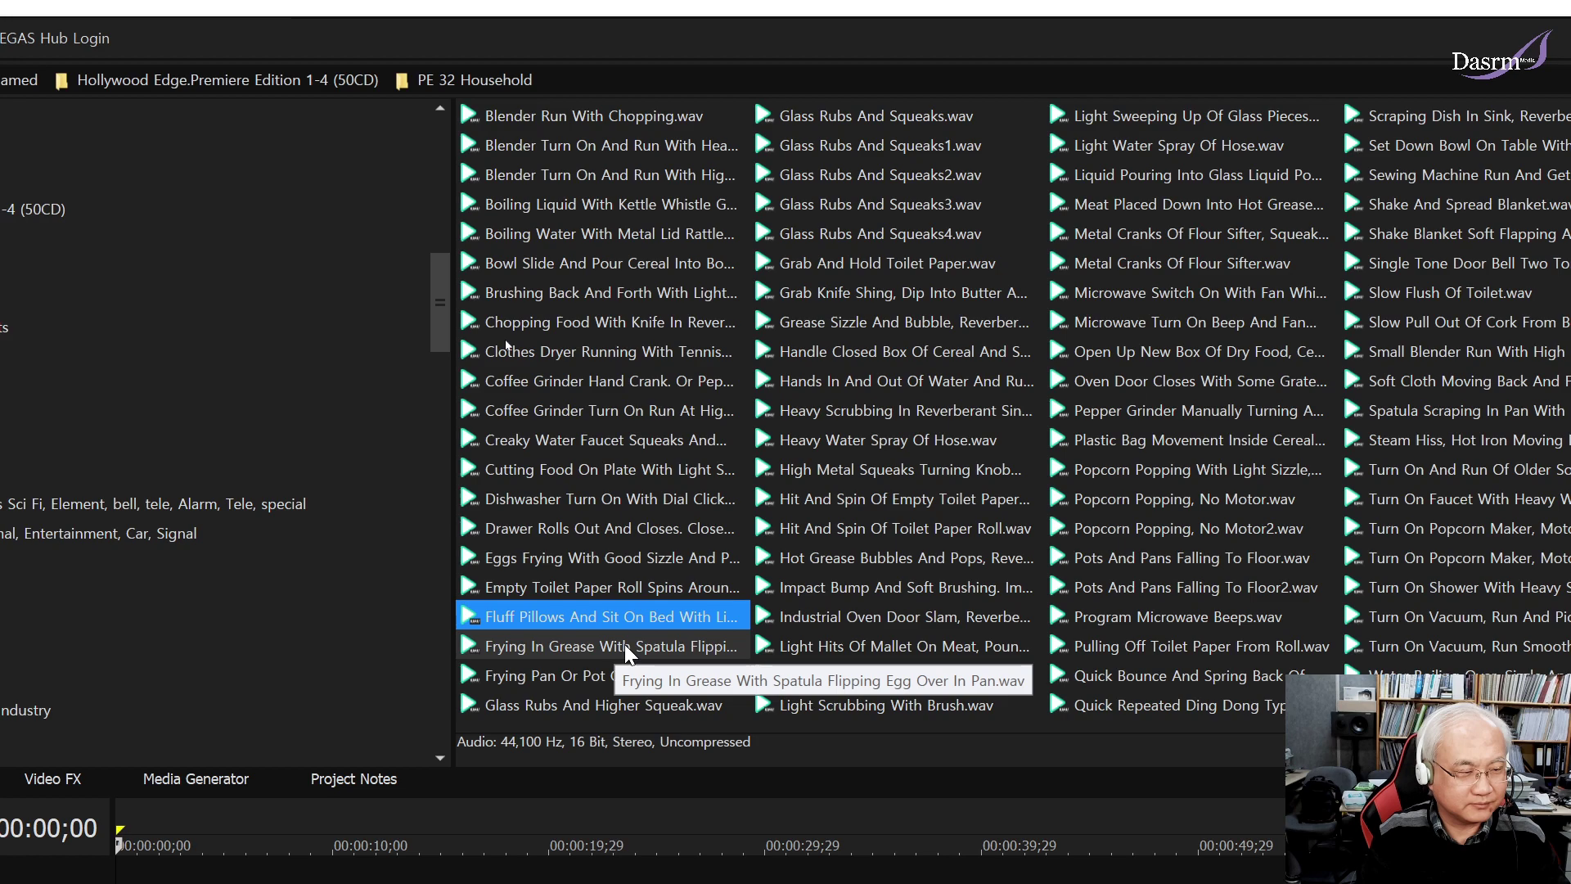
left_click(628, 648)
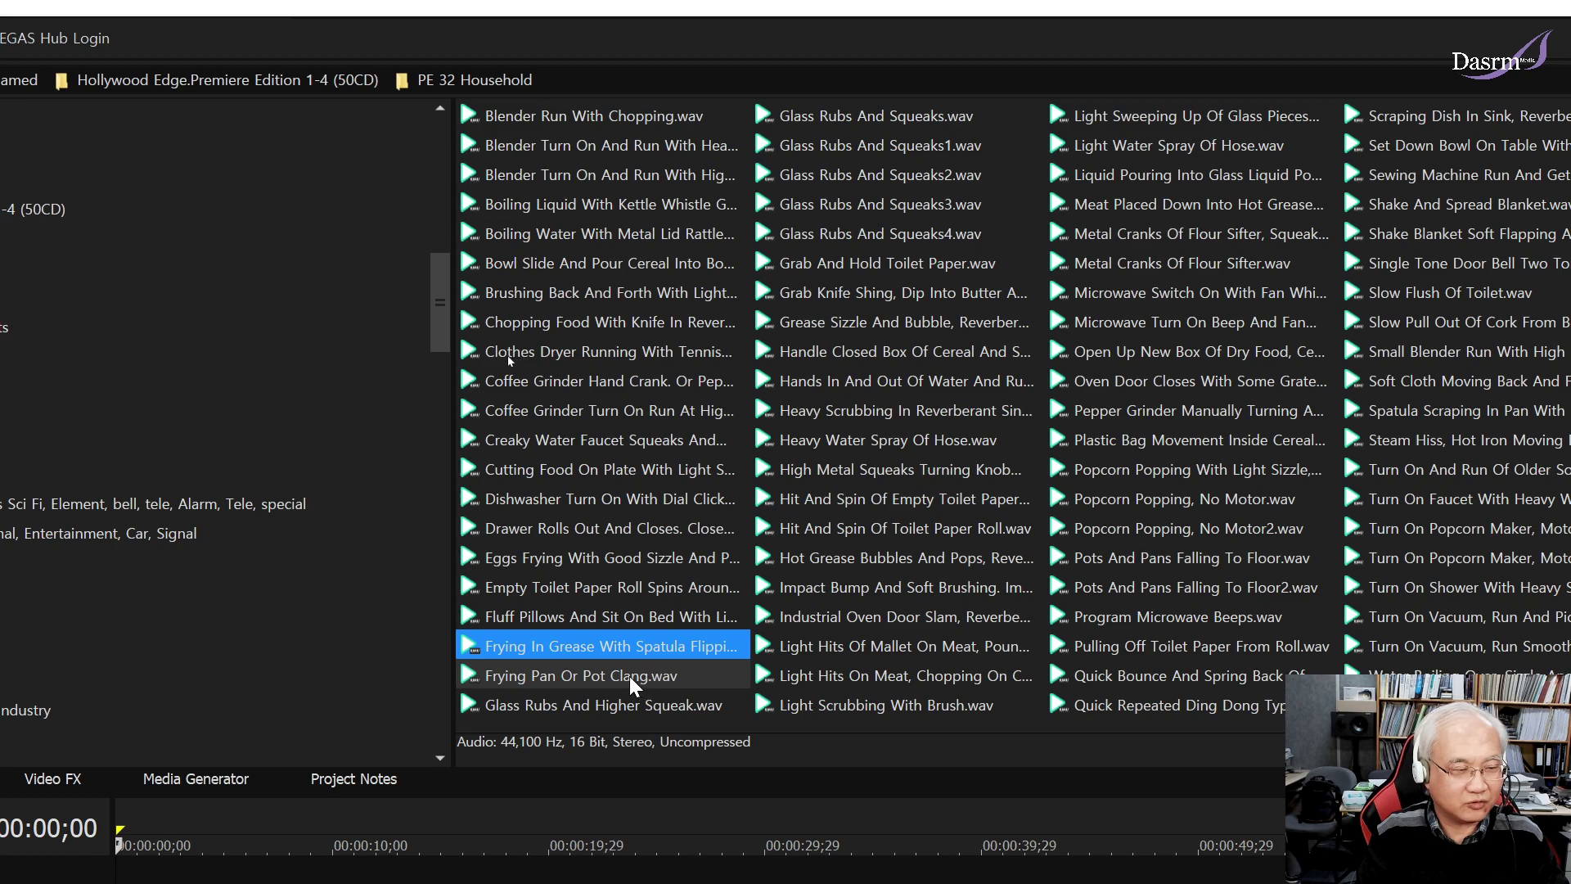
left_click(631, 679)
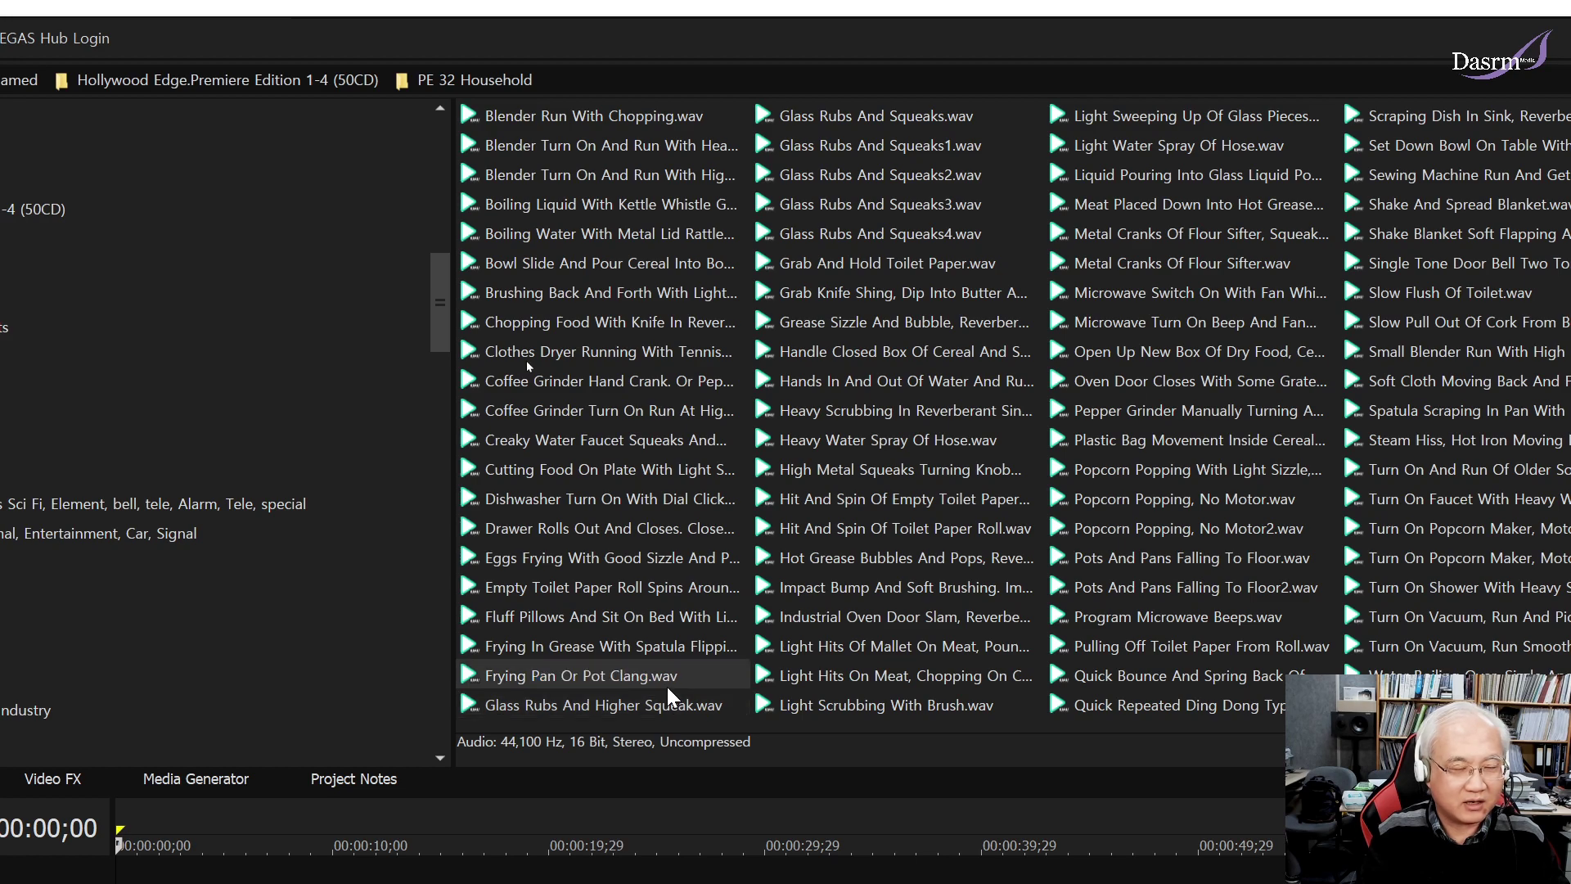
Preview the four Glass Rubs And Squeaks clips, the flour sifter cranks and the Pepper Grinder.
left_click(707, 711)
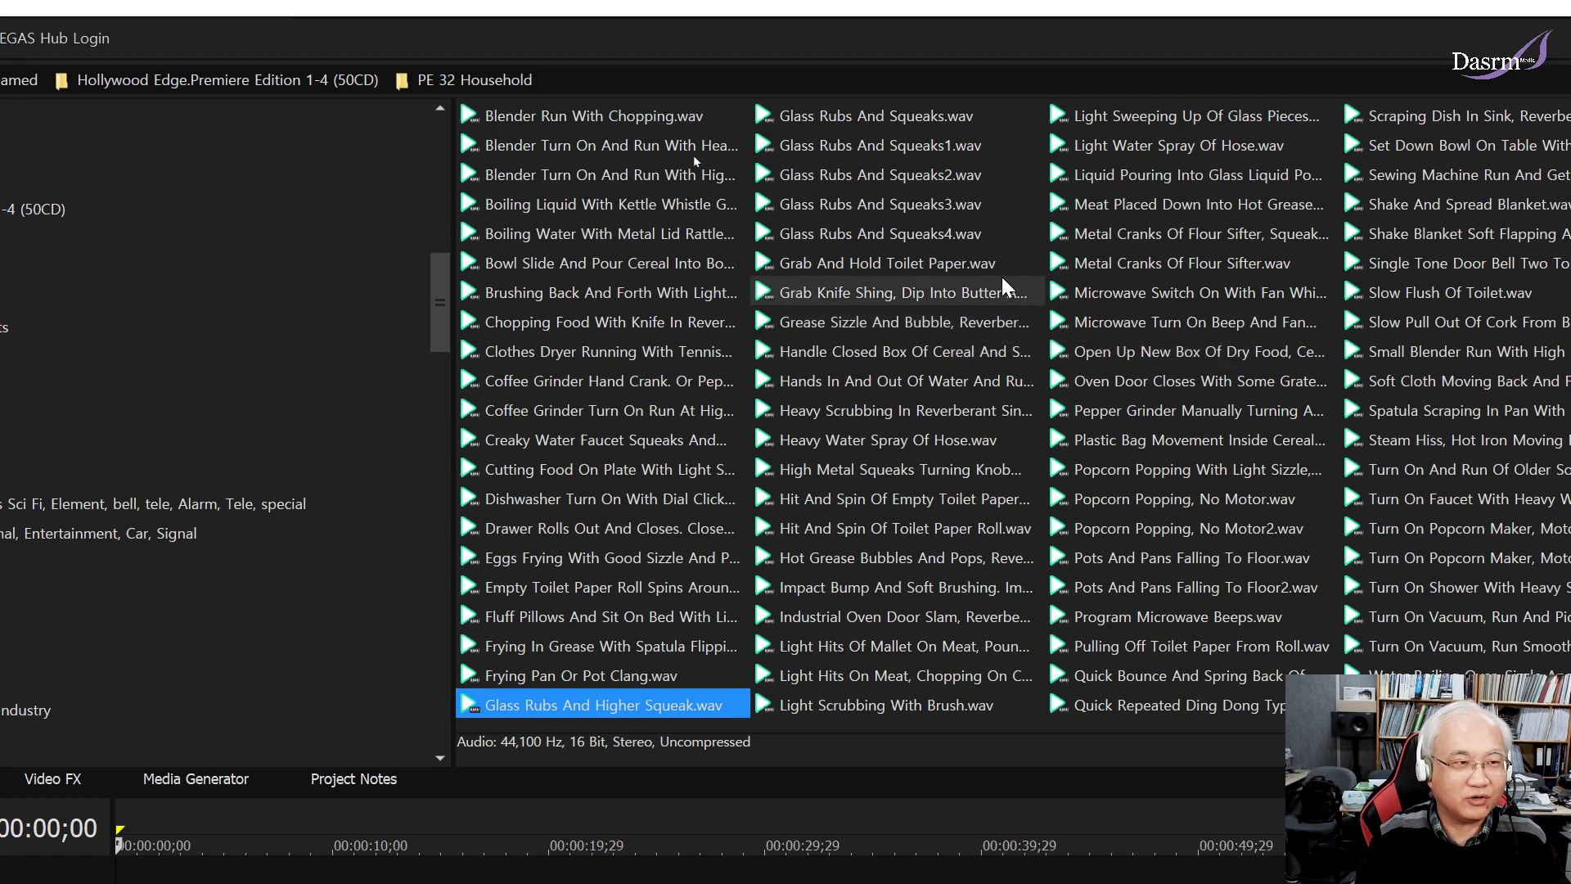
left_click(901, 118)
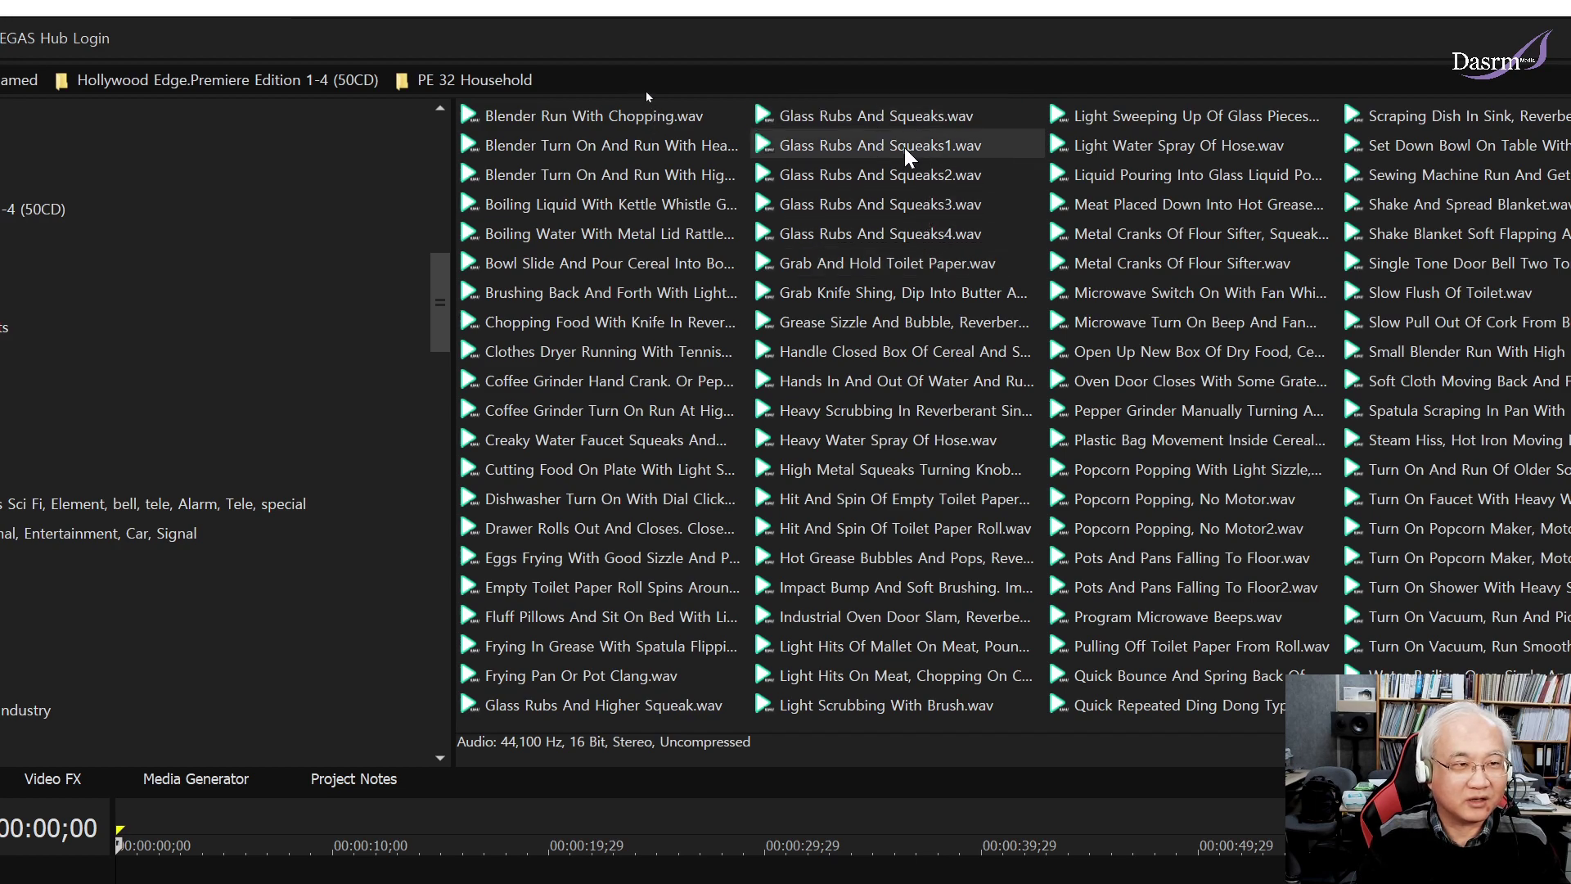
left_click(905, 149)
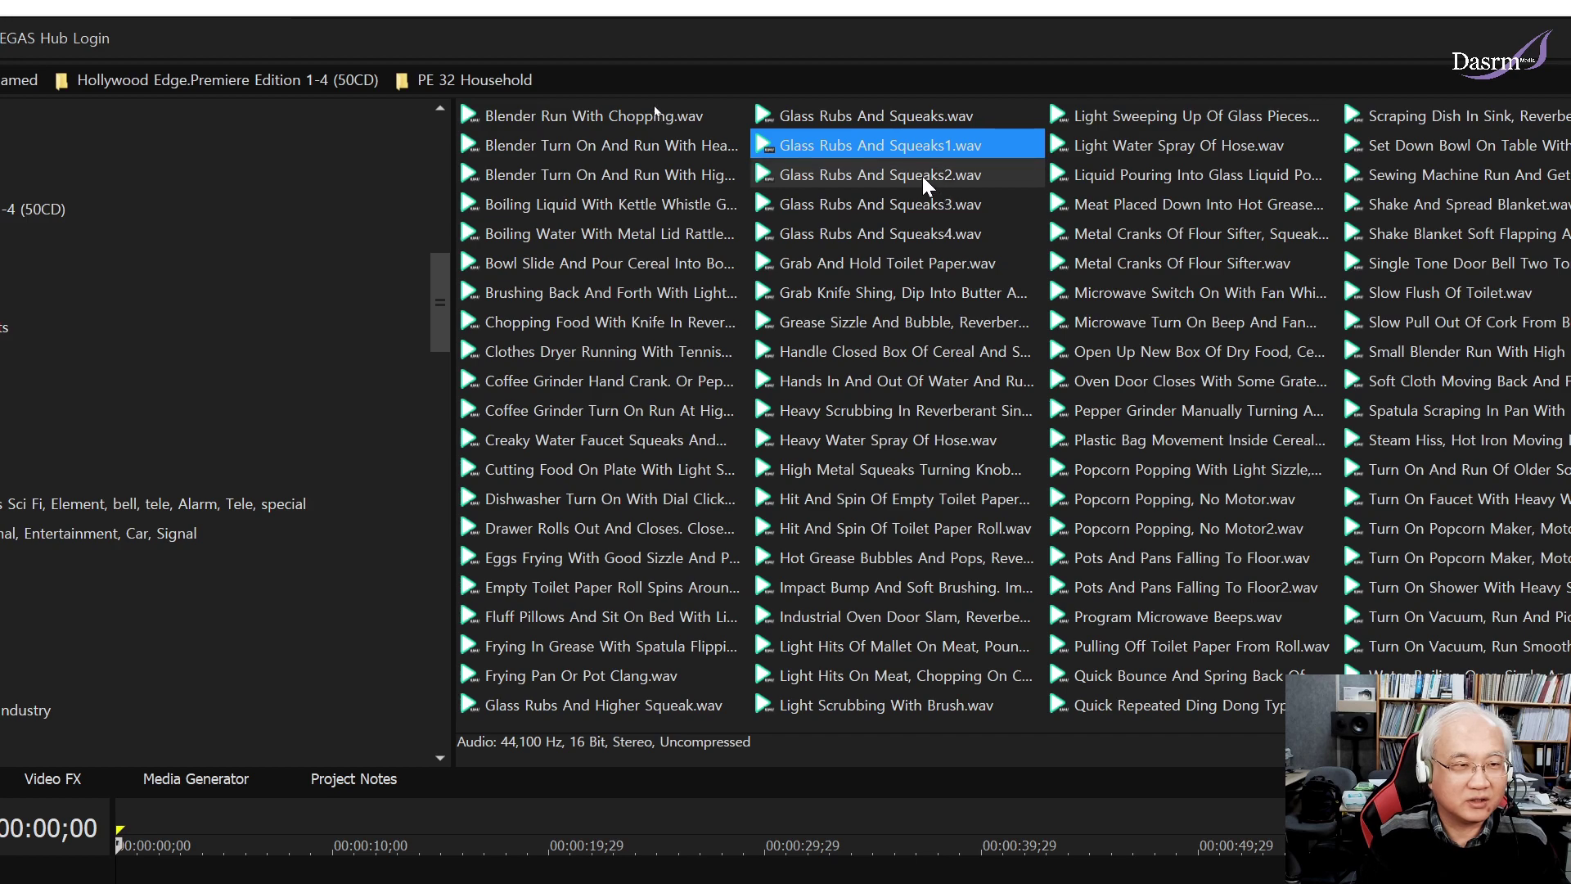
left_click(924, 176)
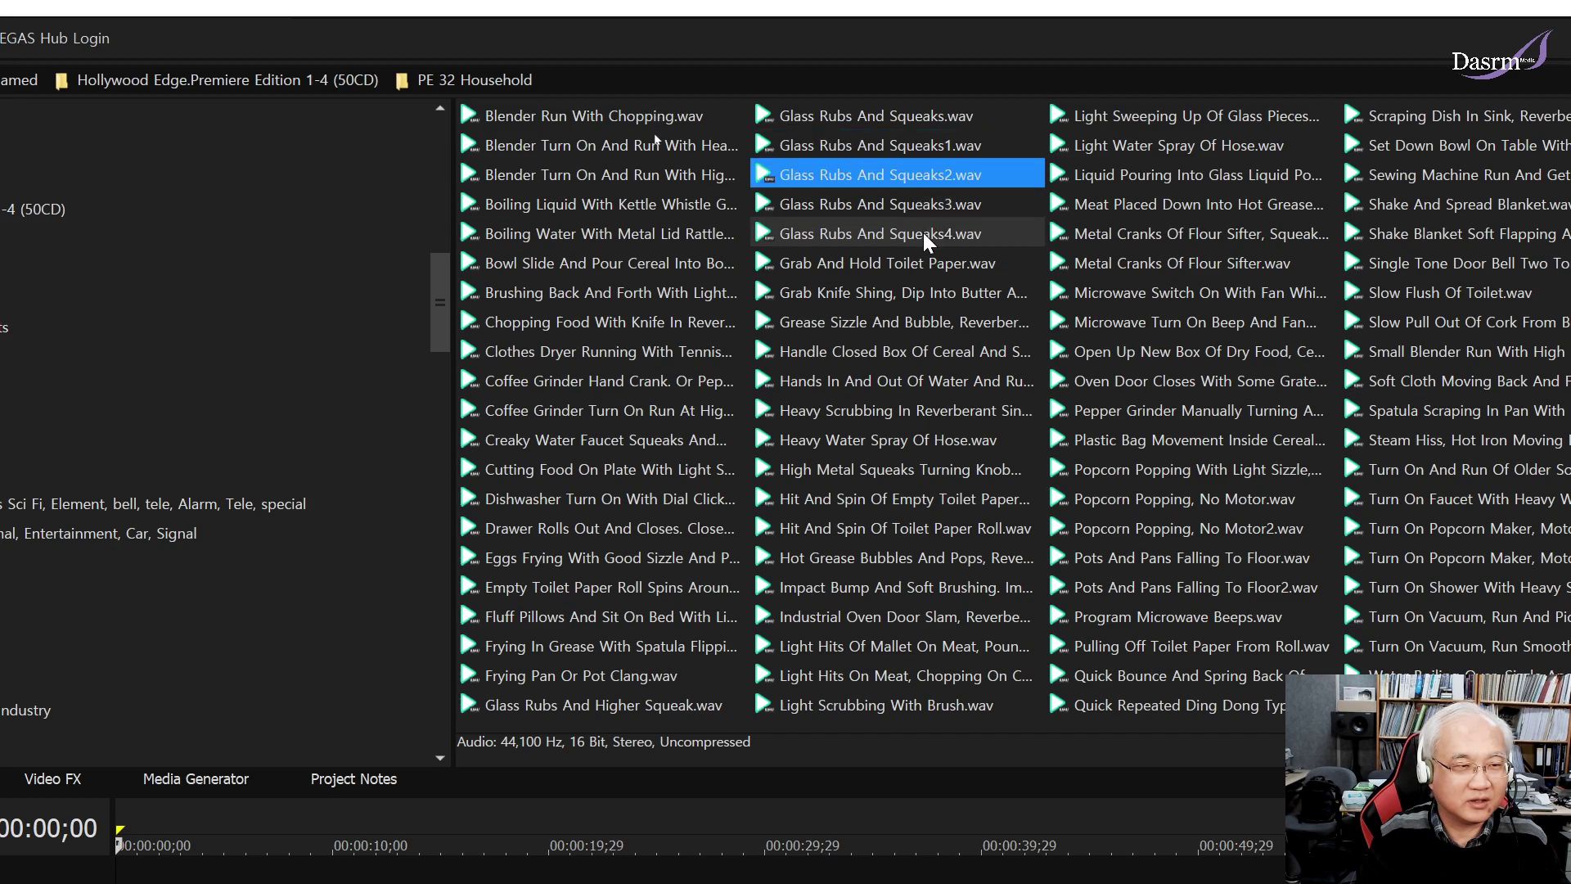
left_click(1160, 235)
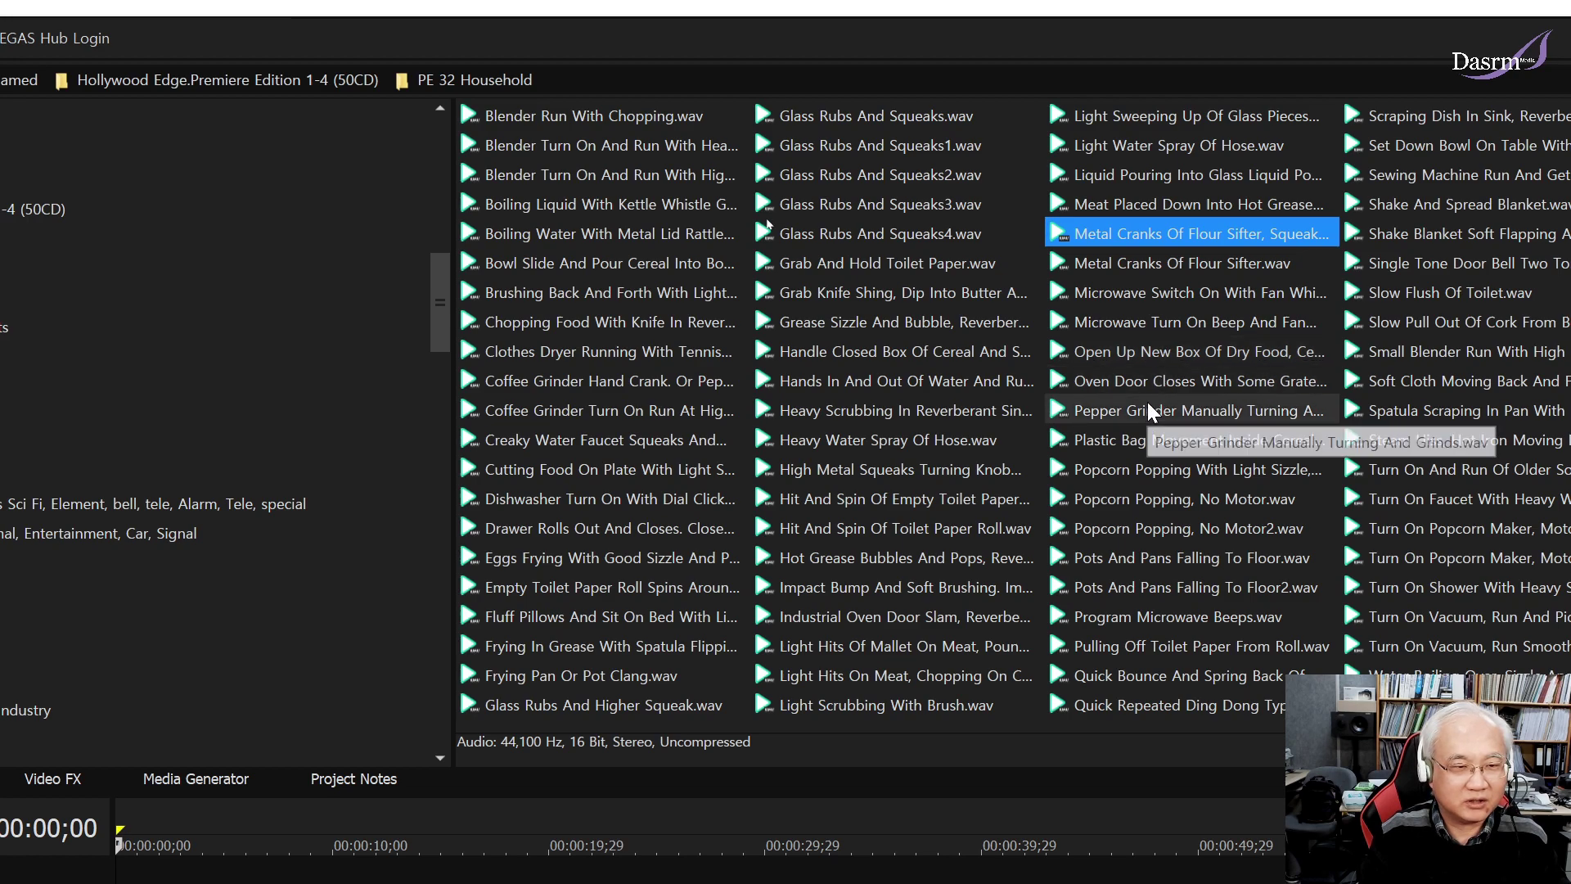
left_click(1185, 410)
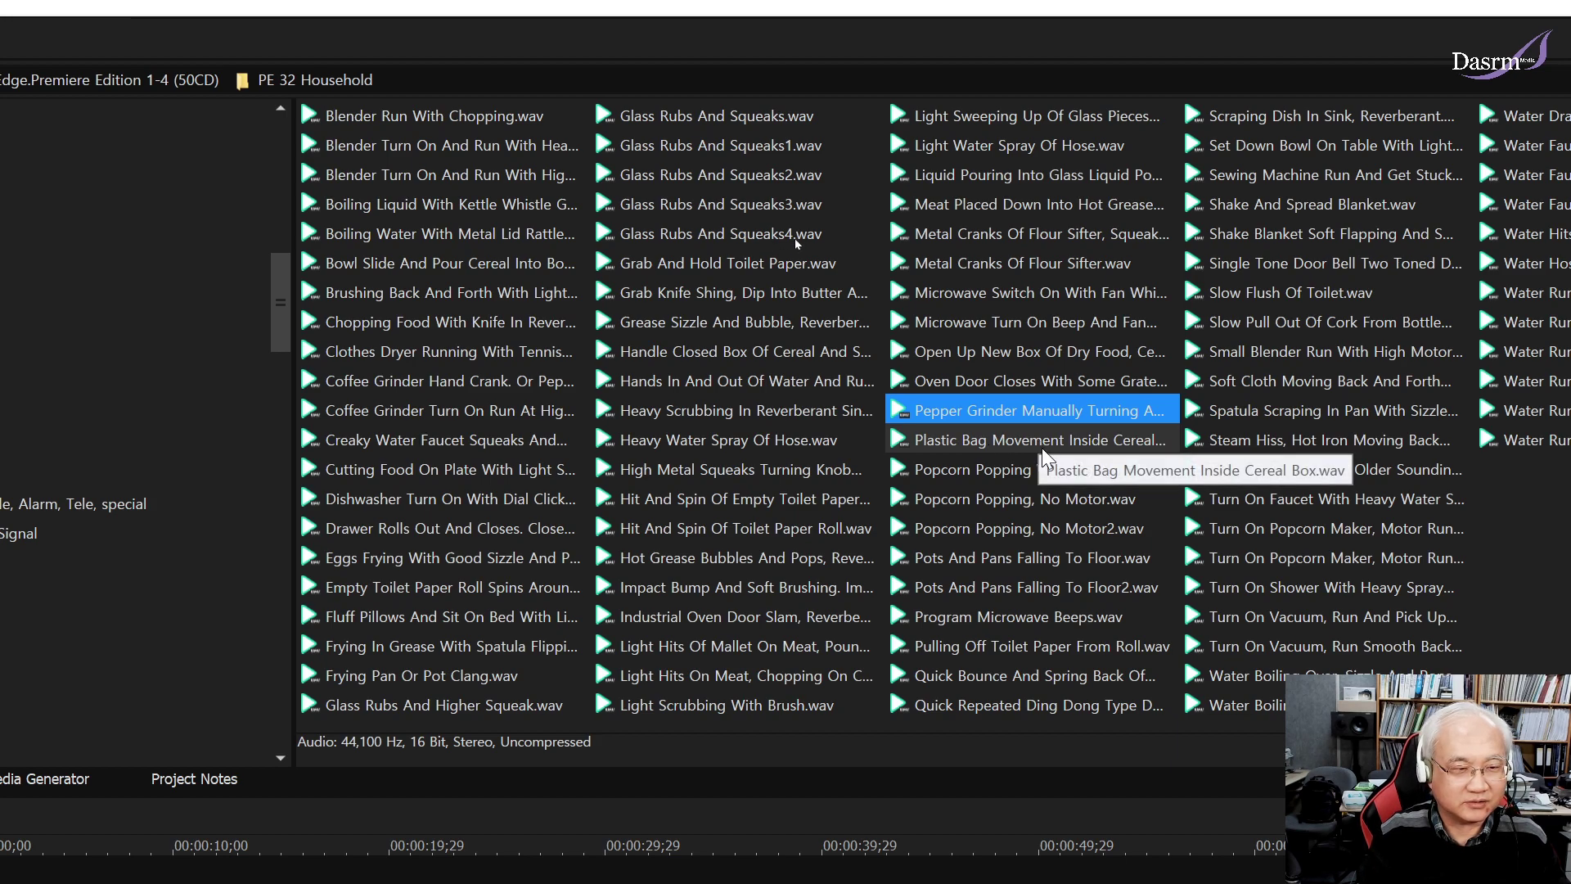
Preview the popcorn popping, Pots And Pans Falling To Floor, blanket shaking and soft cloth sounds.
left_click(1055, 473)
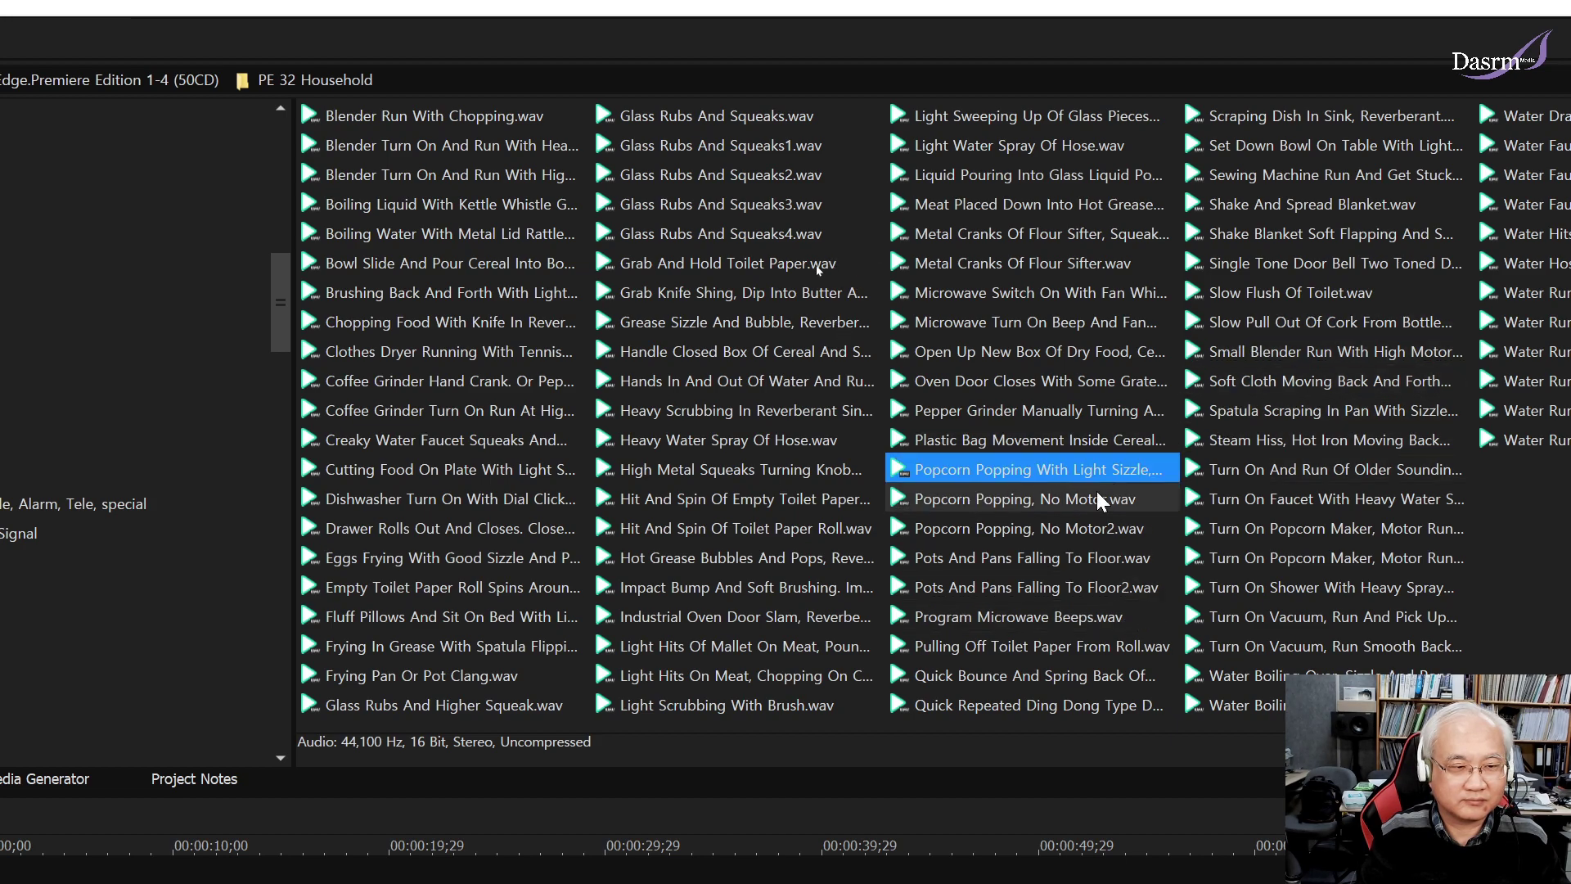
left_click(1076, 559)
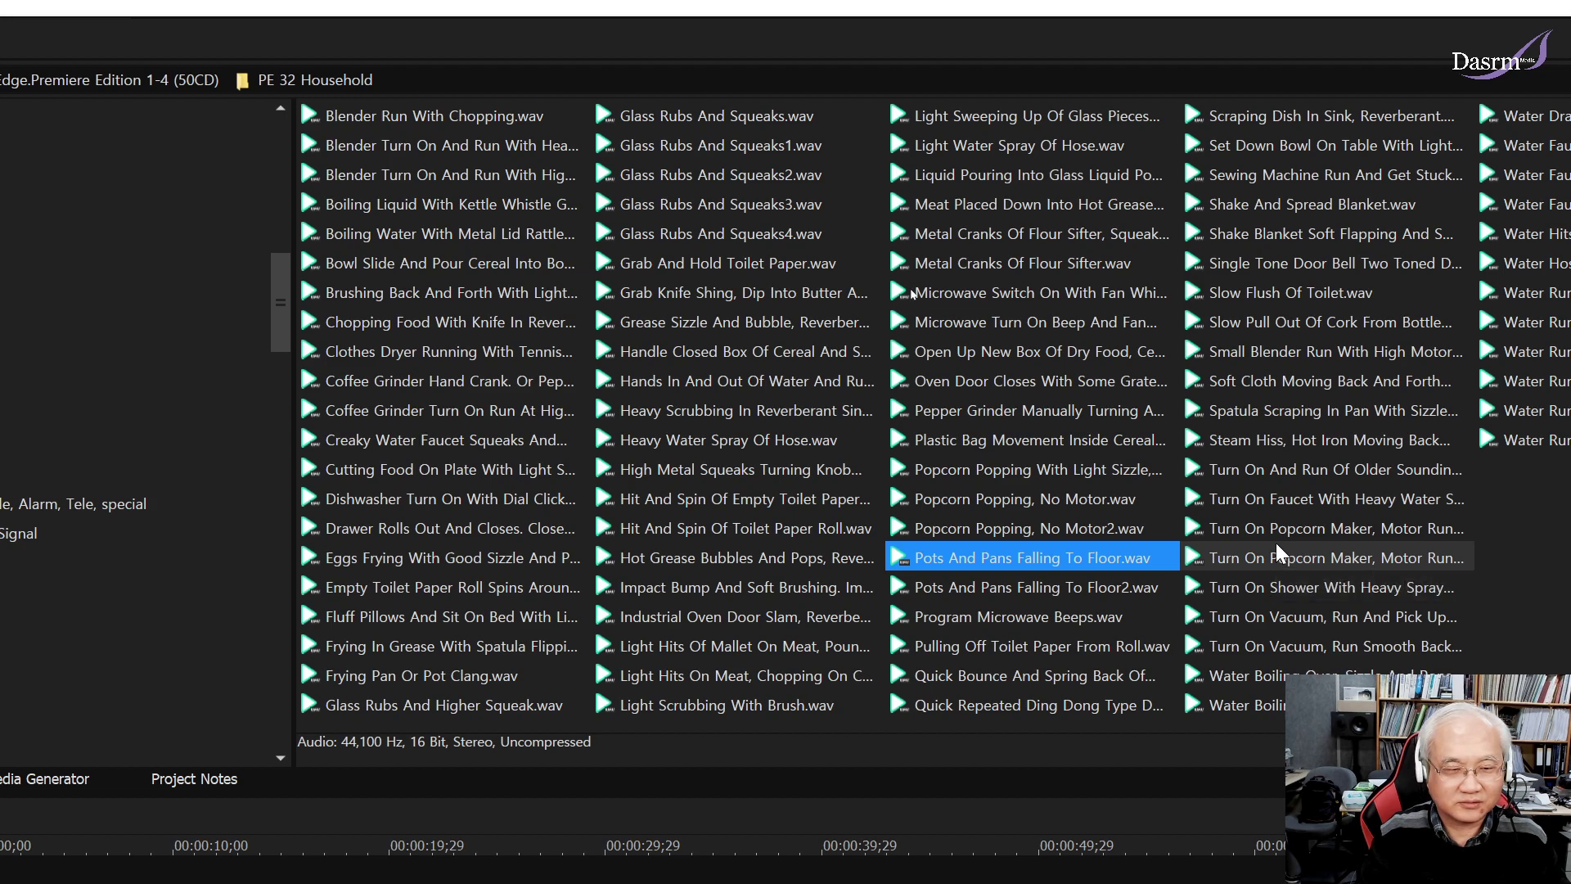
left_click(946, 550)
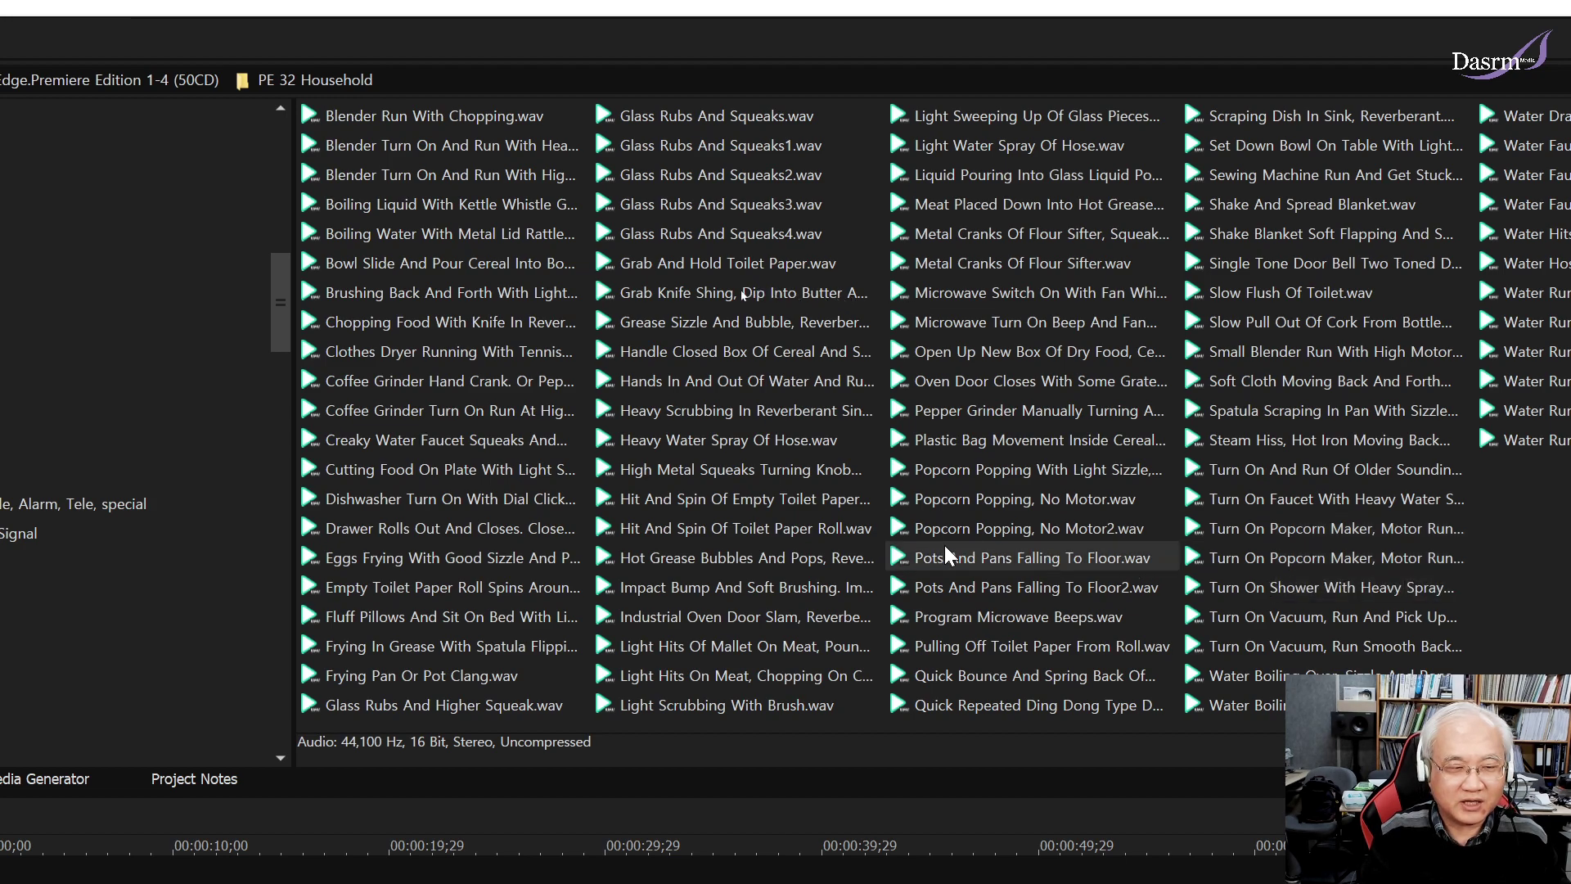
left_click(1133, 563)
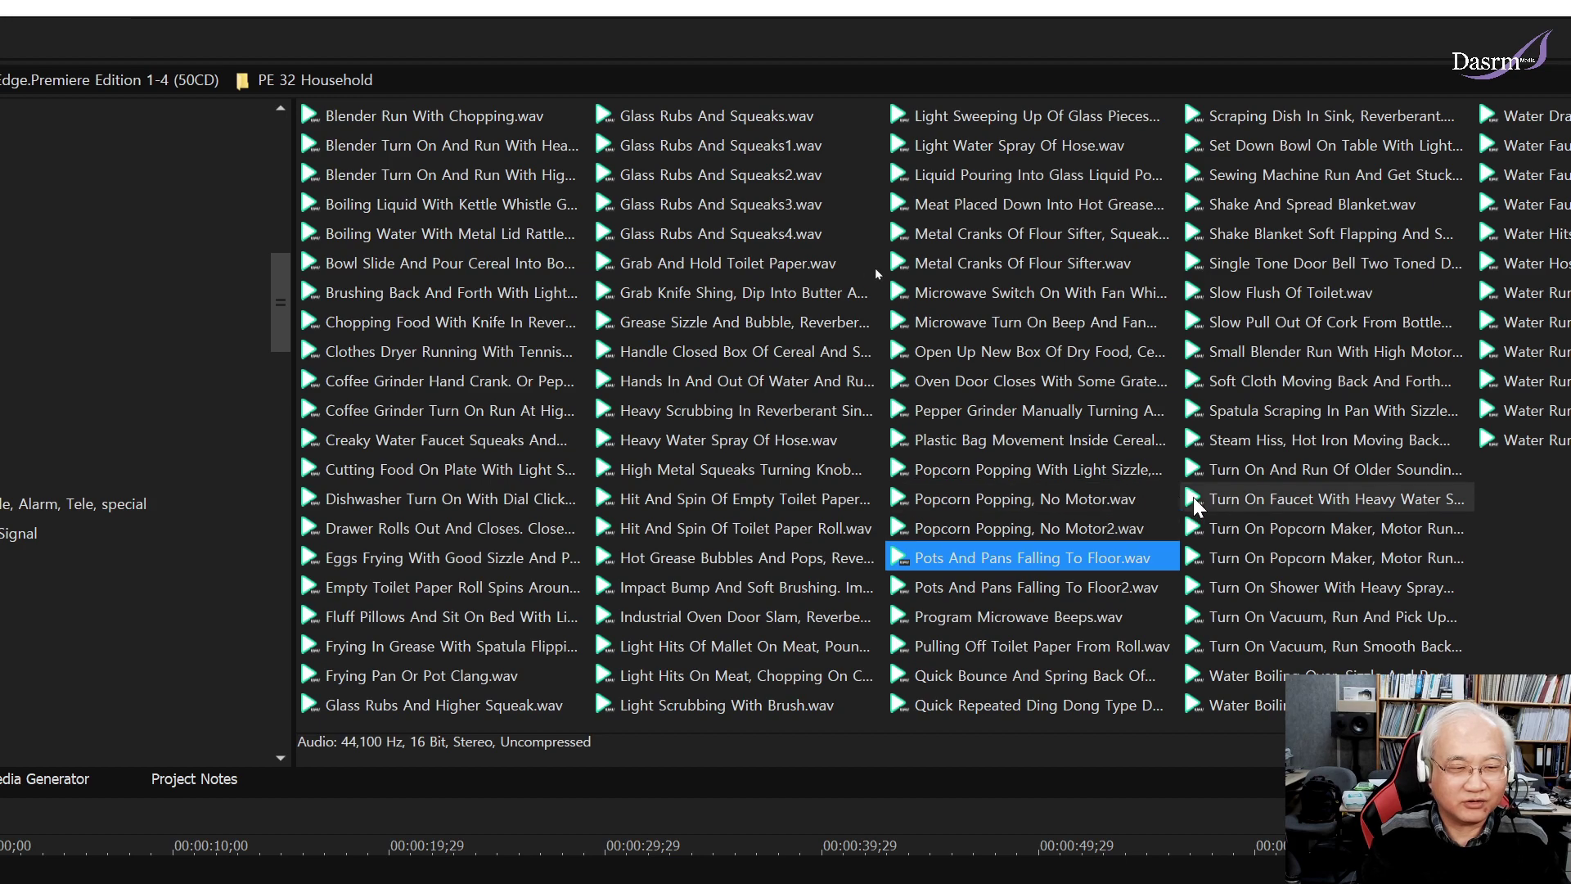
left_click(1309, 206)
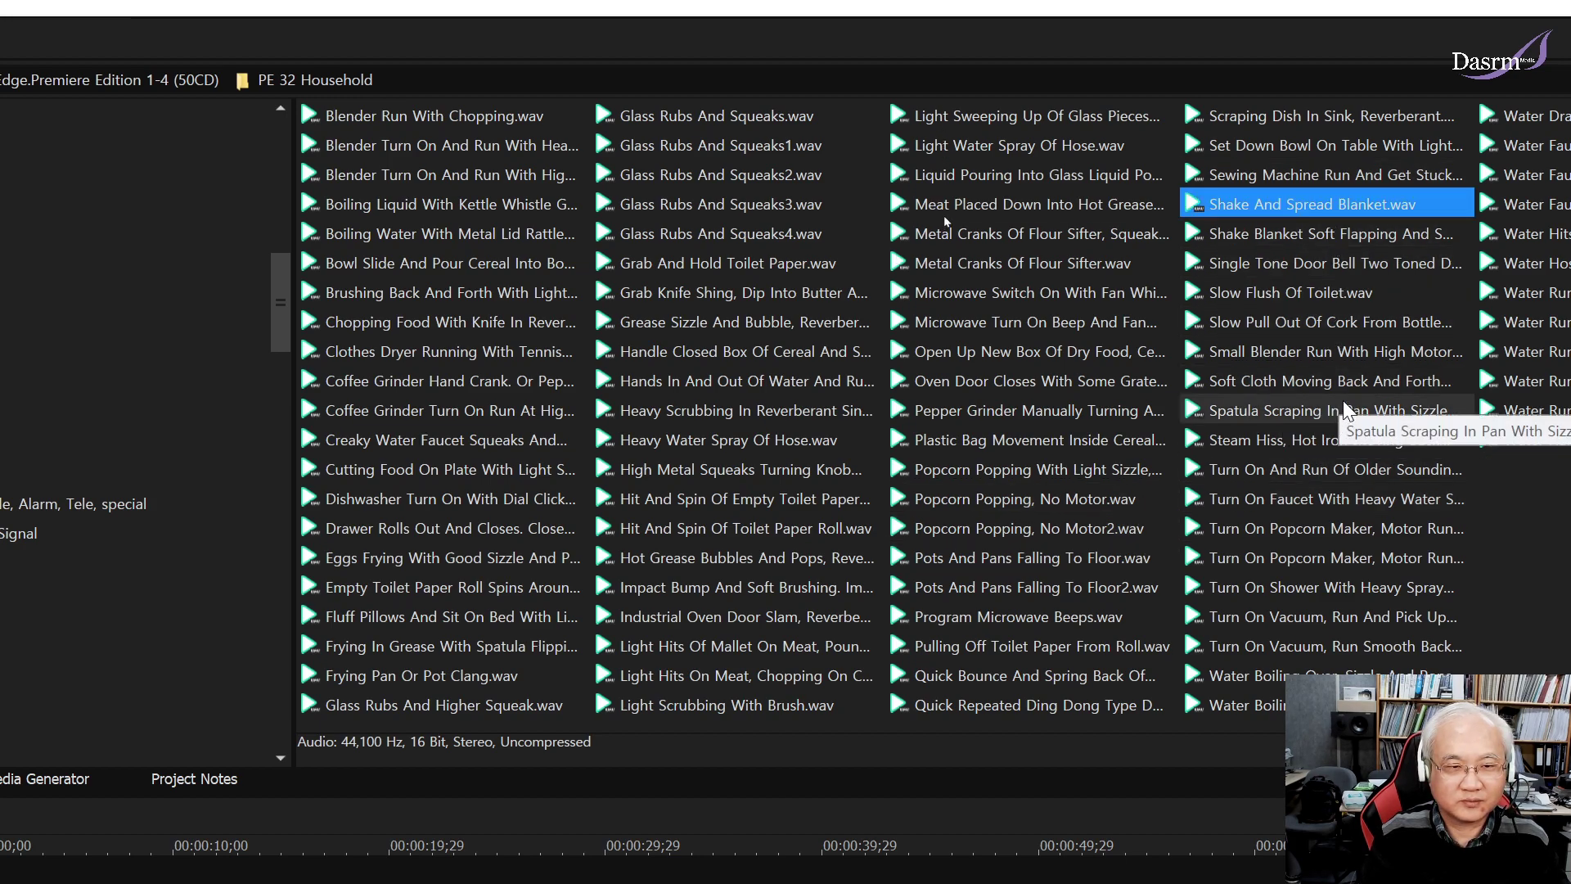
left_click(1323, 237)
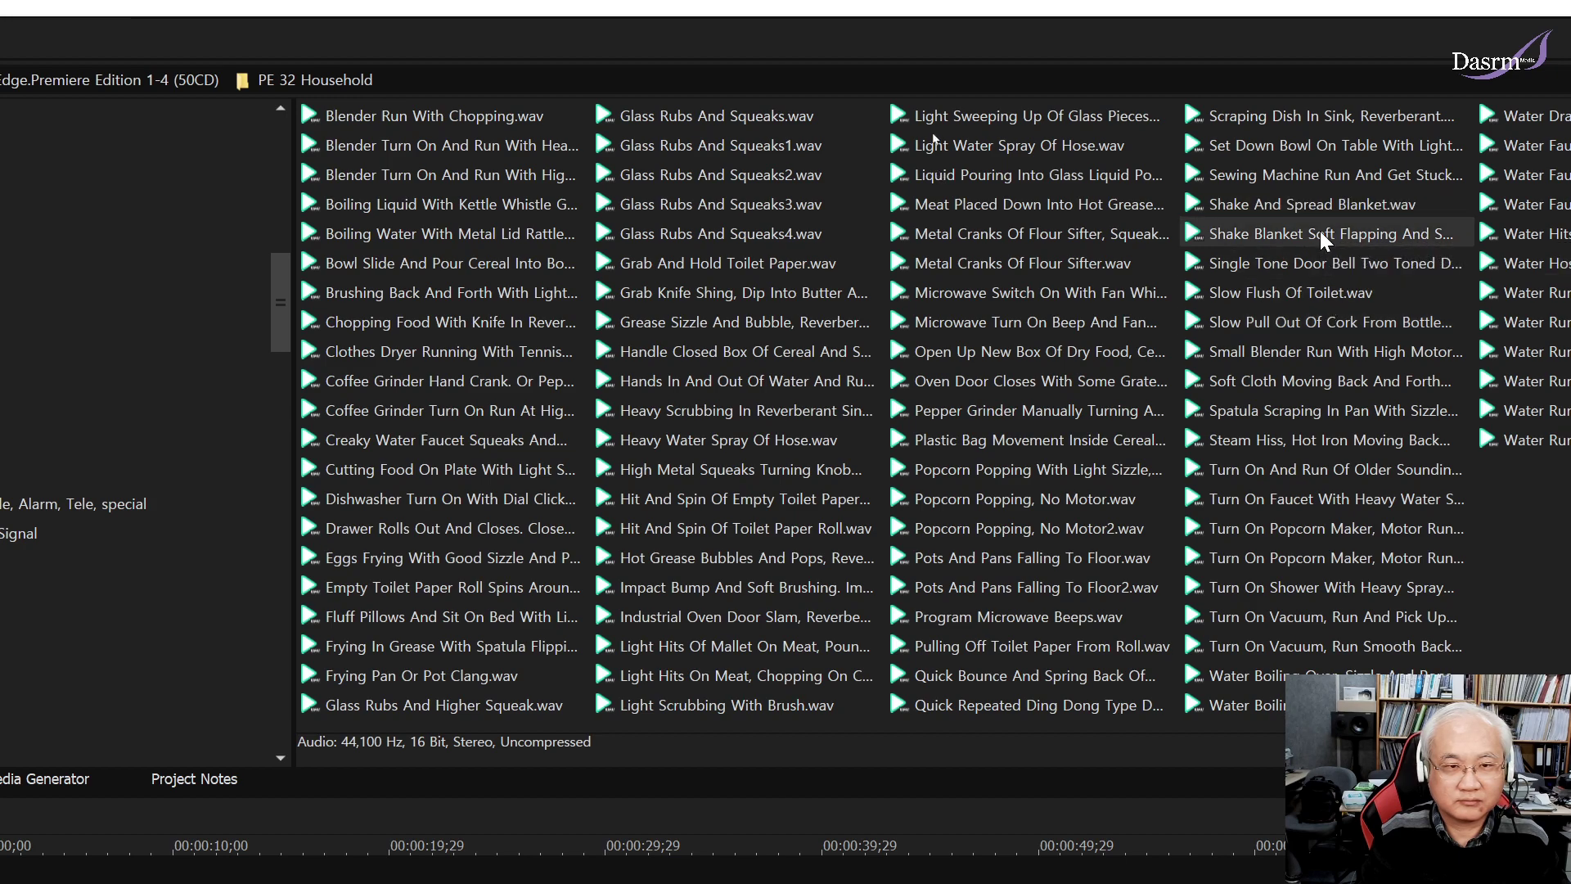
left_click(1320, 231)
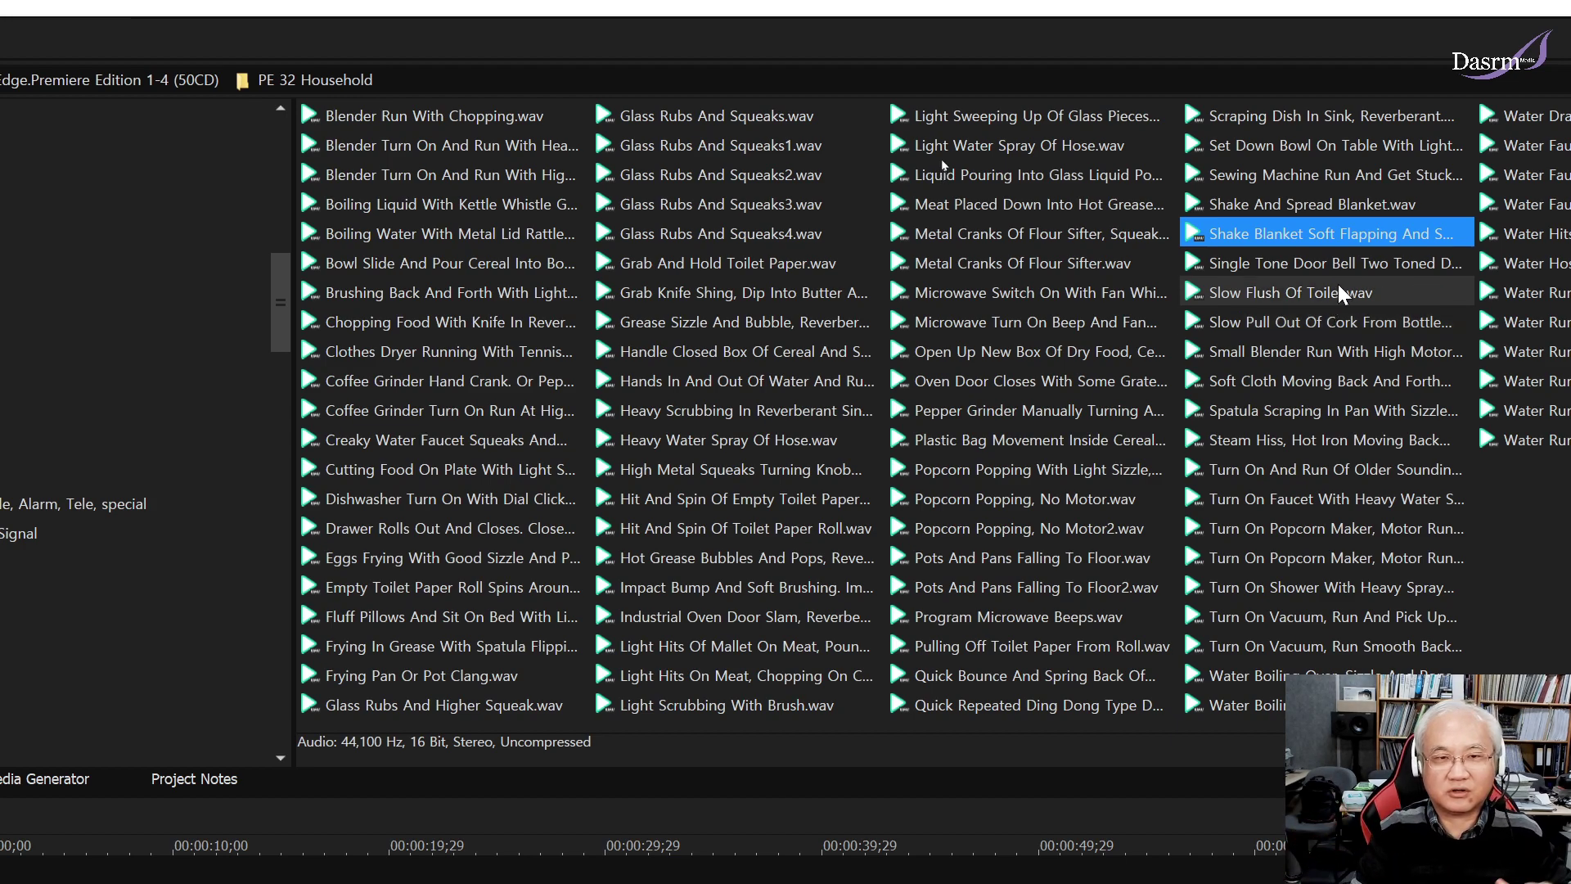
left_click(1338, 381)
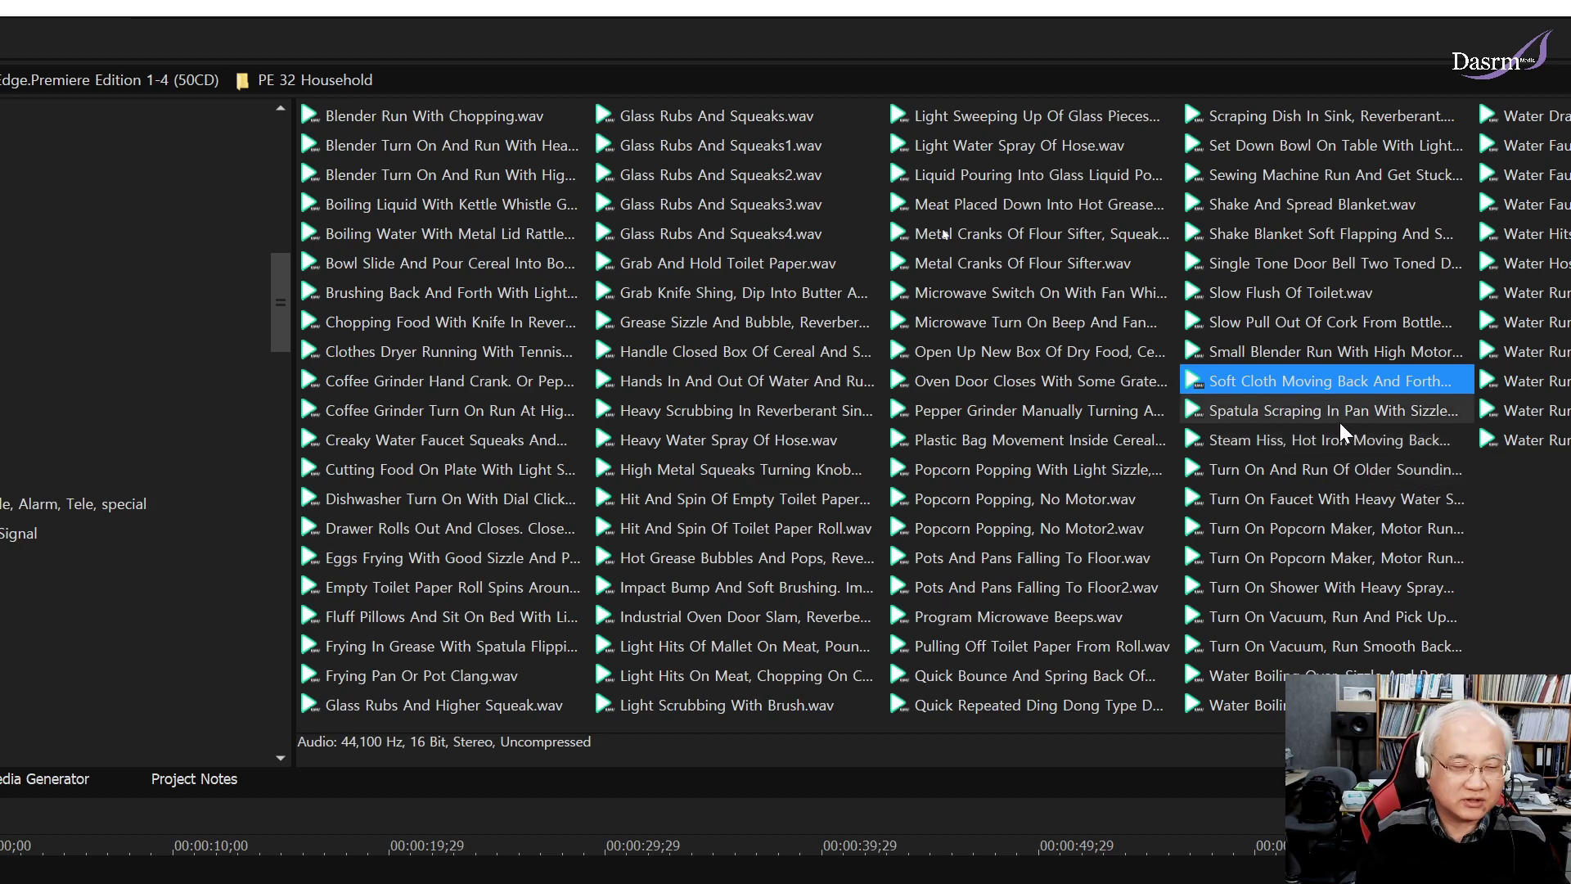
Preview the small blender, appliance turn-on, popcorn maker, vacuum and water boiling over sounds.
left_click(1295, 345)
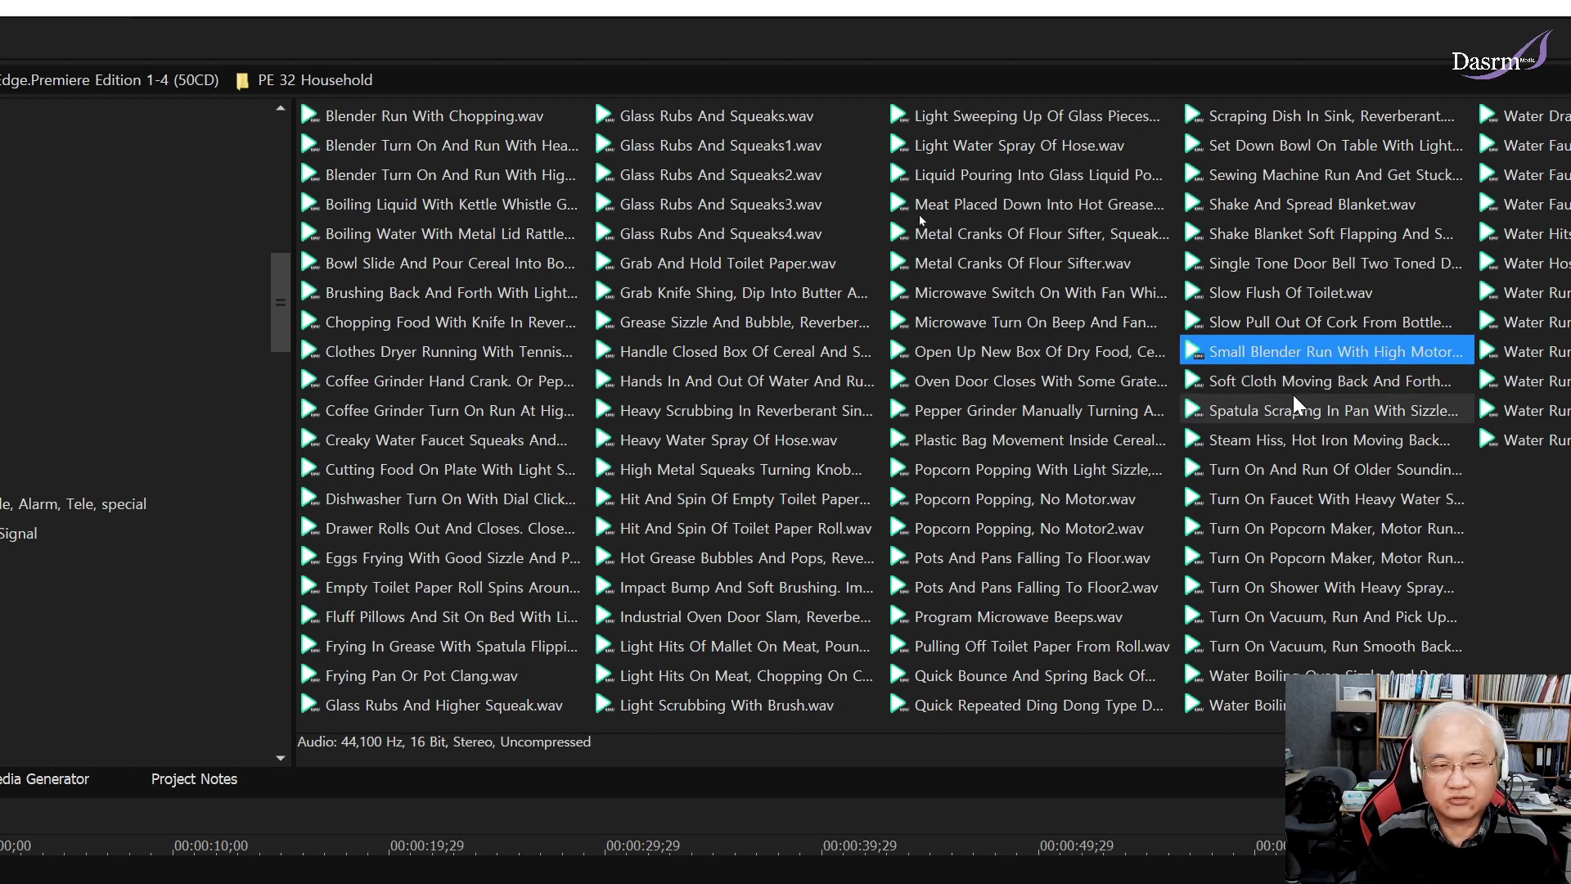
left_click(1304, 471)
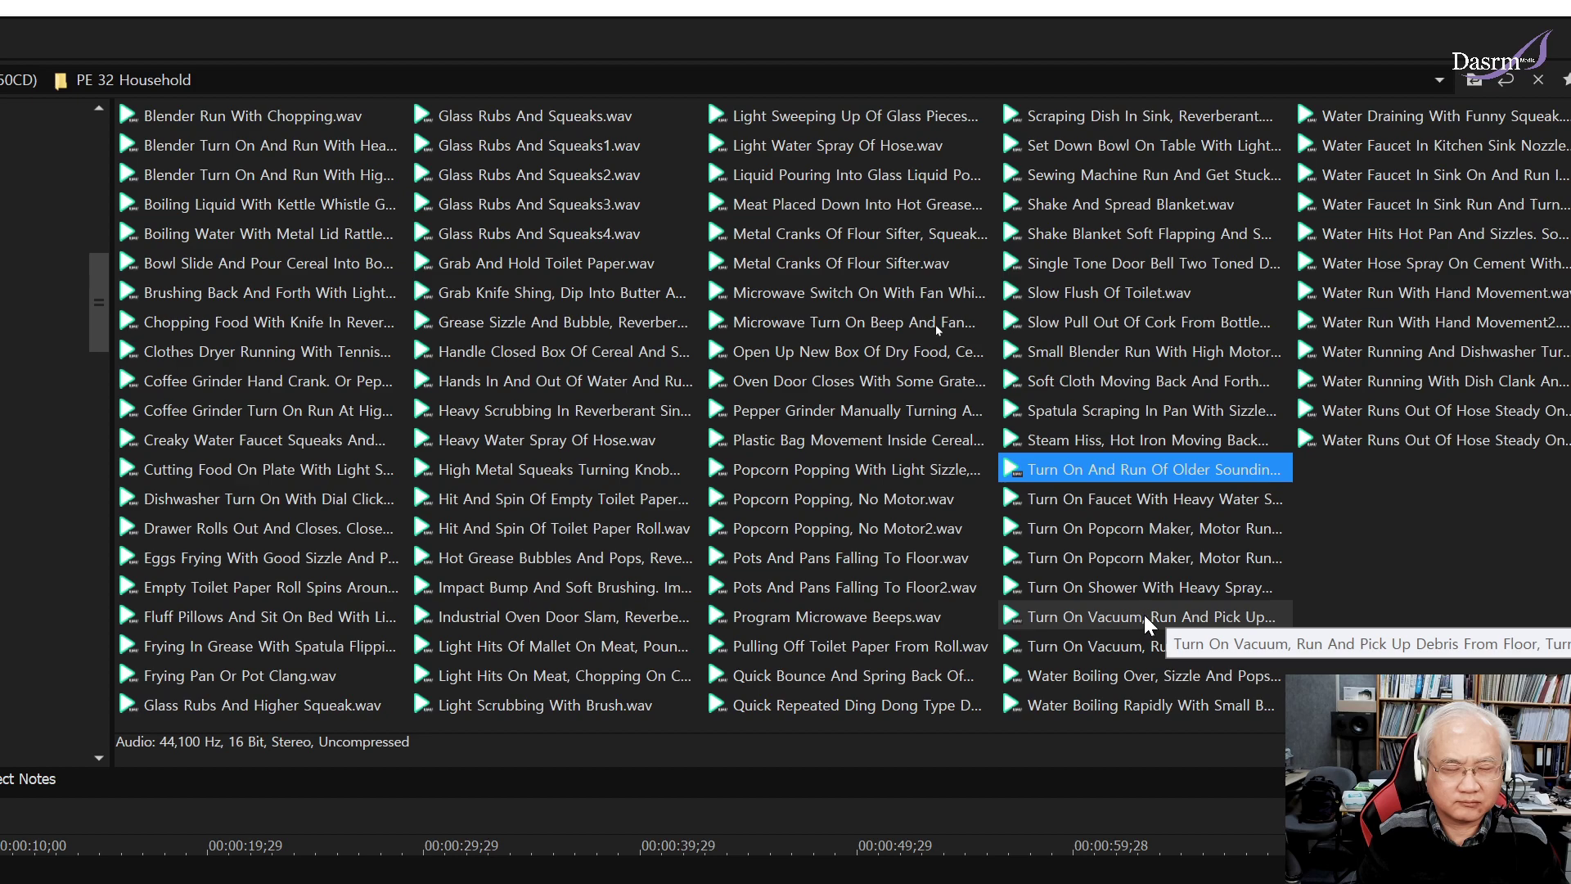
left_click(1152, 587)
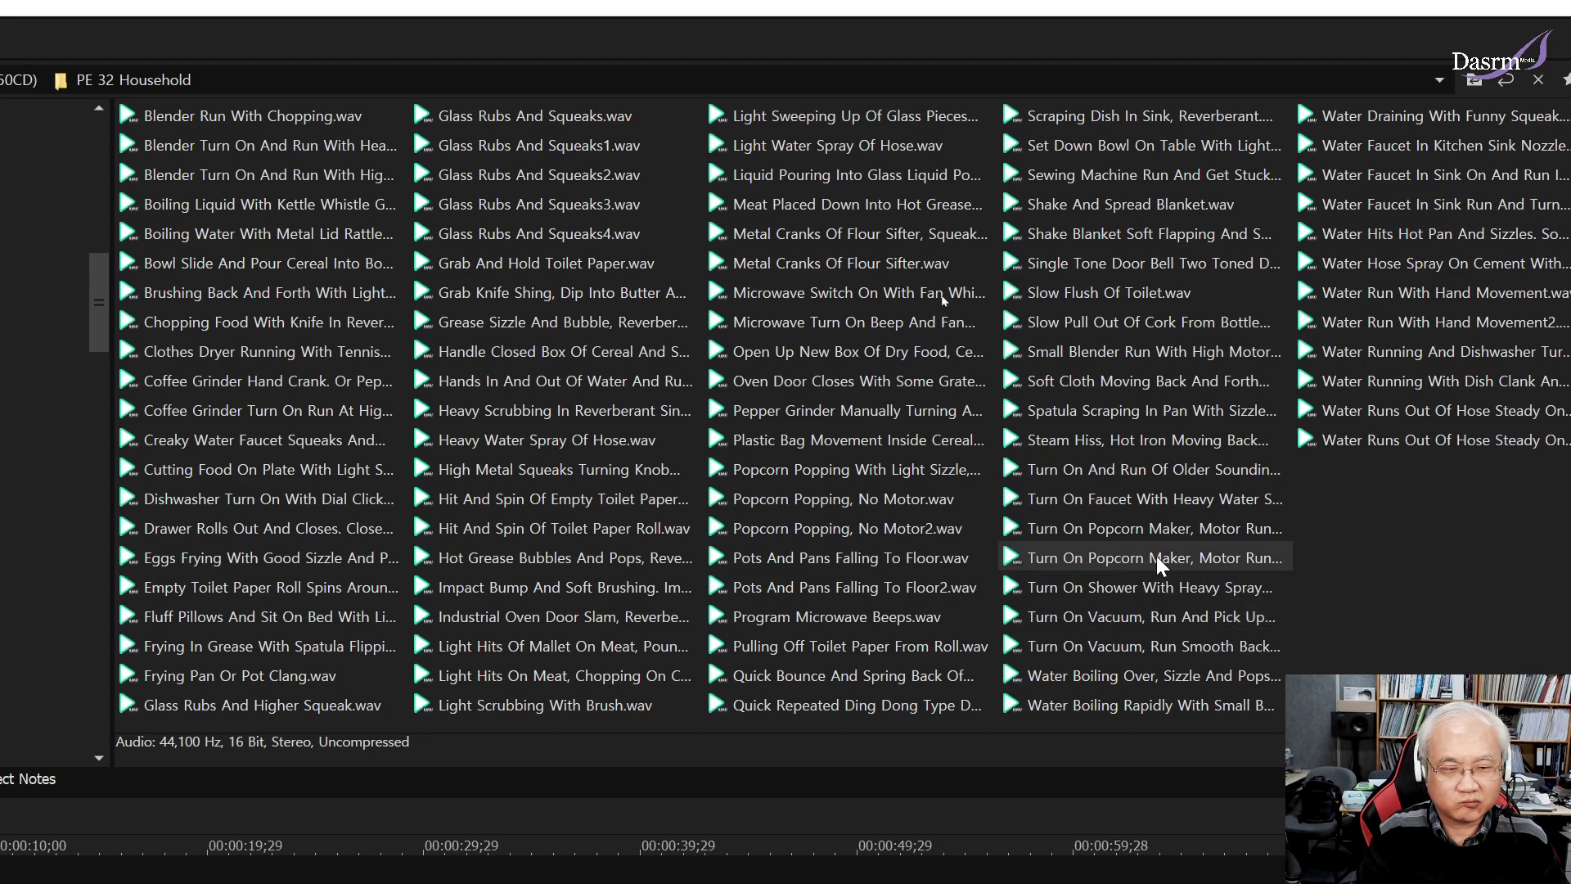
left_click(1161, 560)
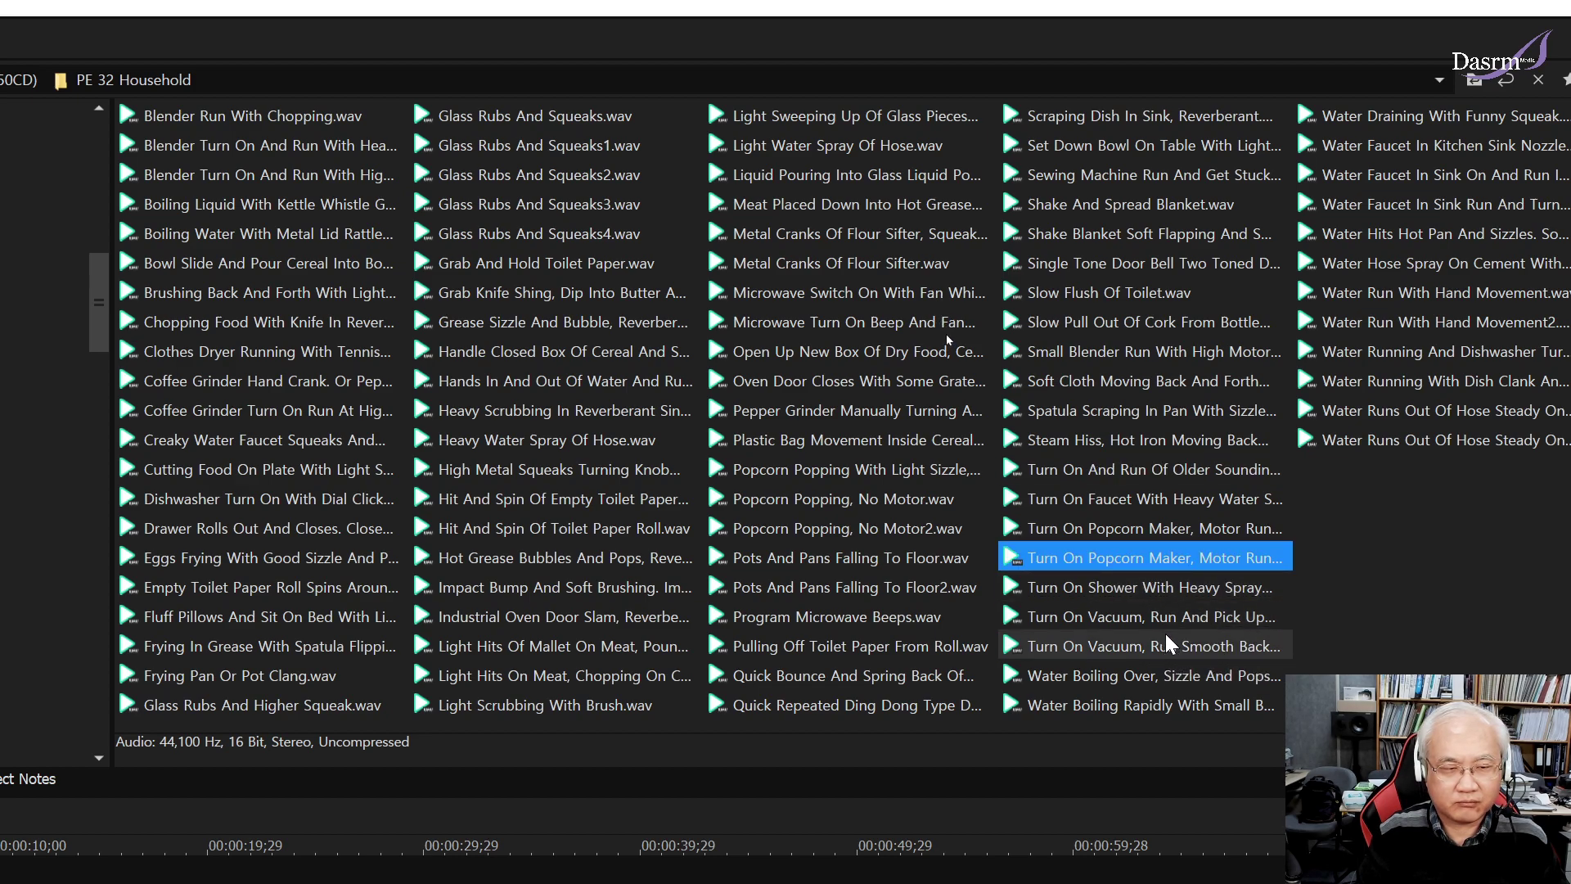
left_click(1167, 630)
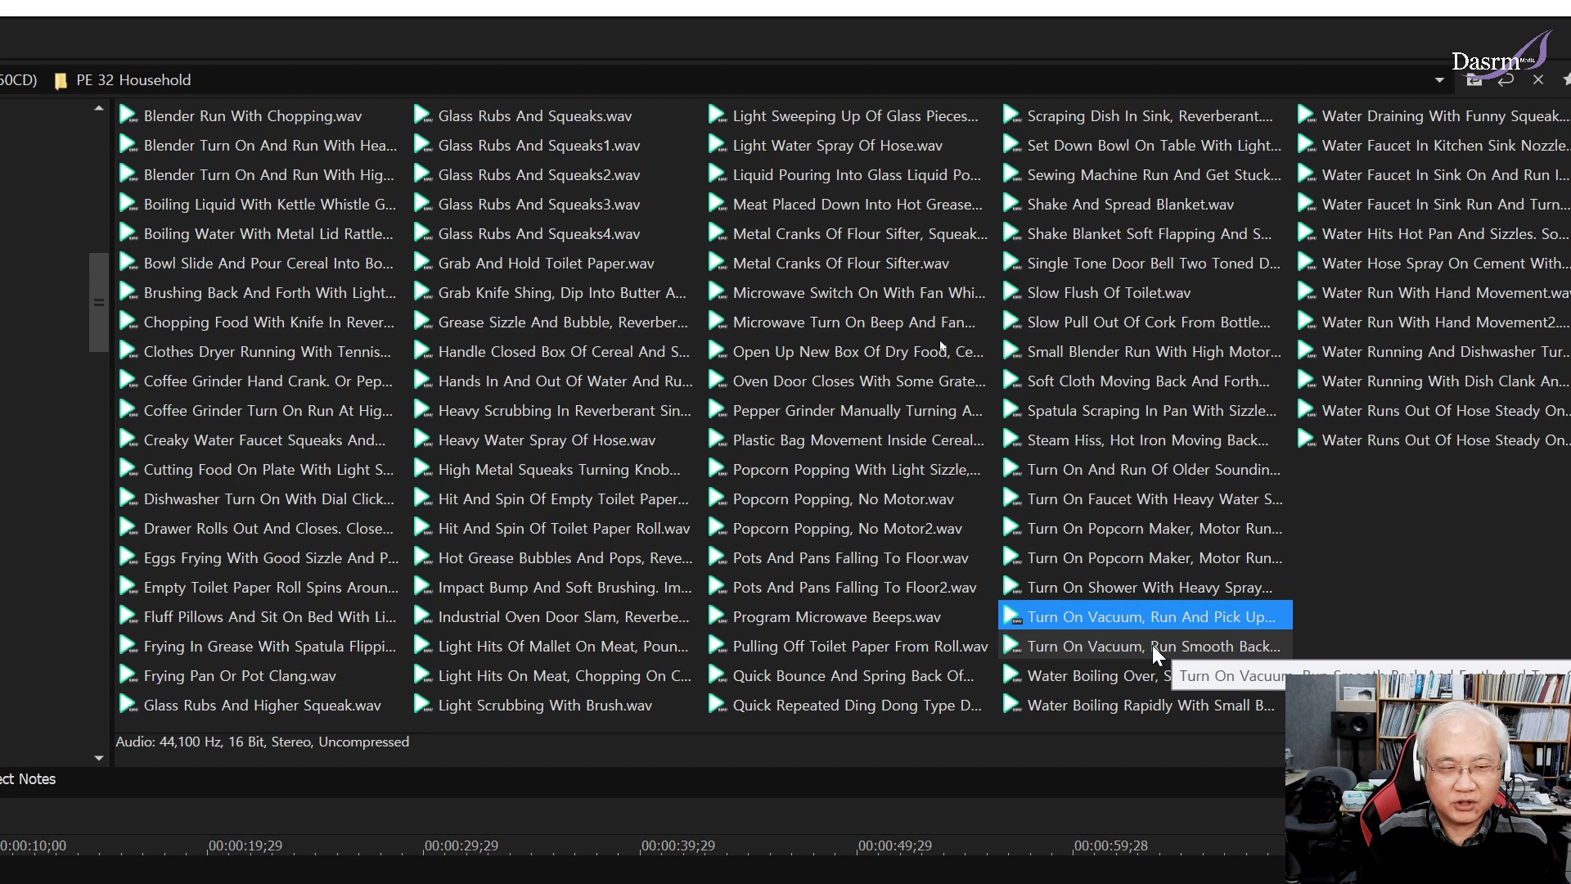
left_click(1154, 676)
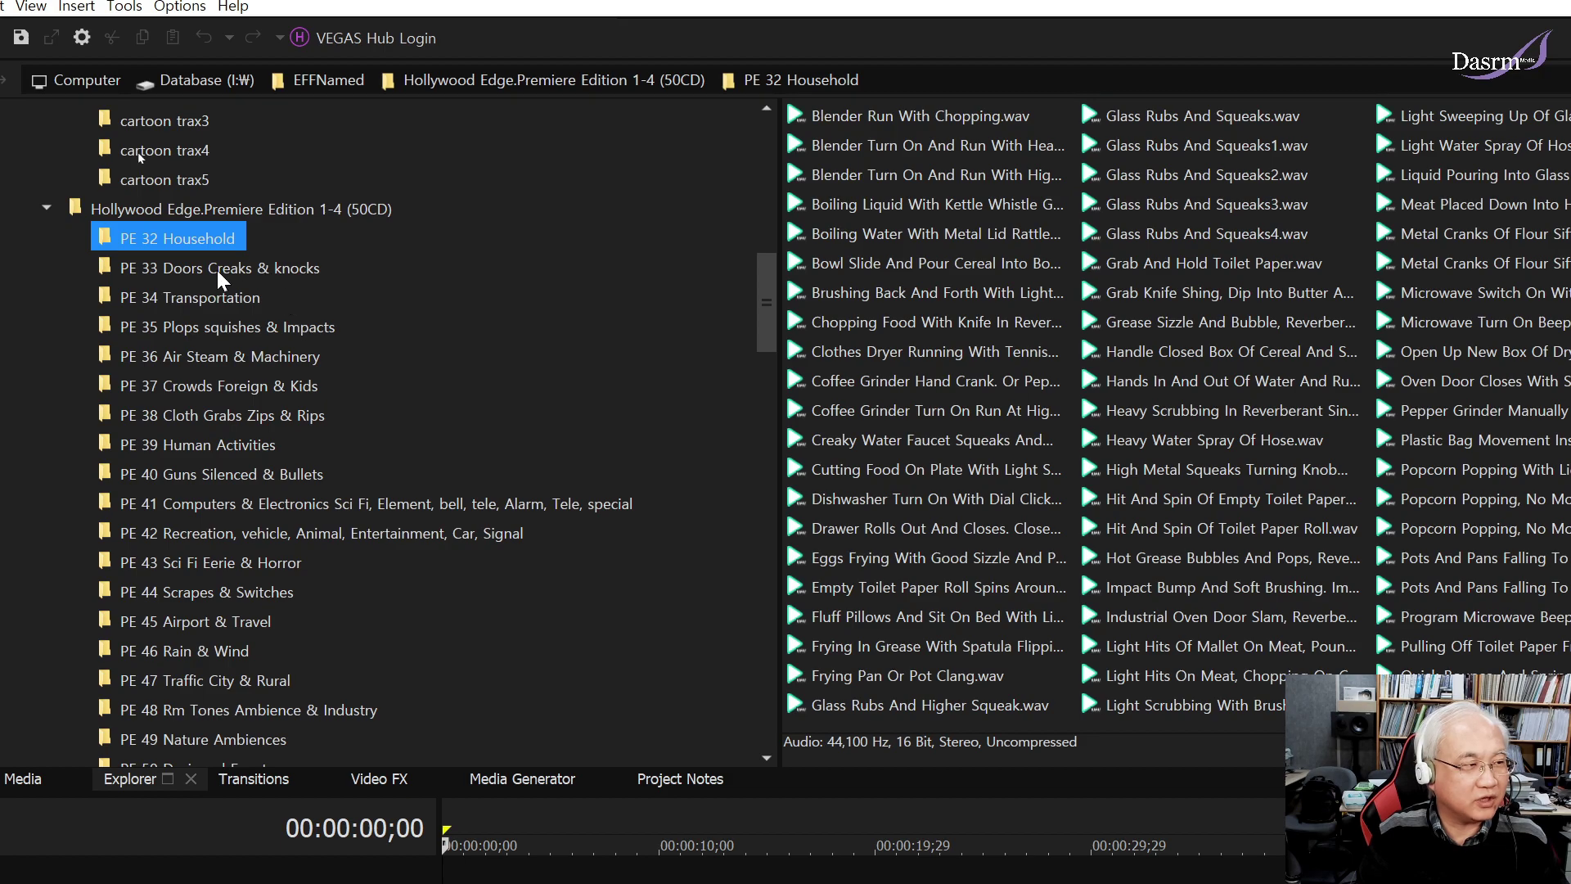
Open PE 33 Doors Creaks & knocks and preview the heavy wood door open/close and bump-creak clips.
left_click(217, 272)
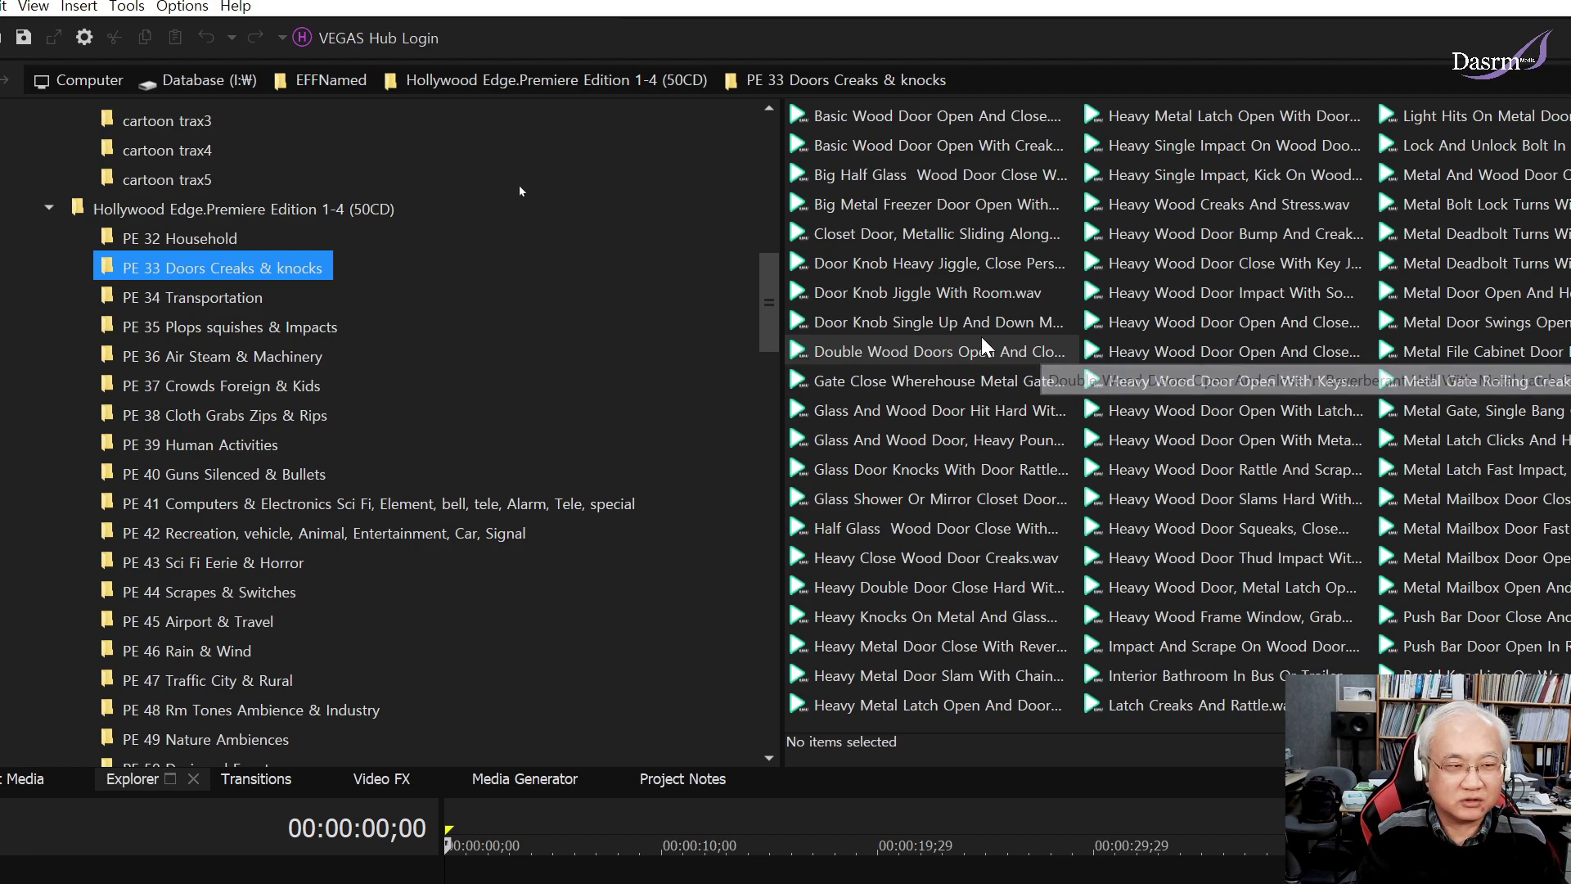
left_click(950, 356)
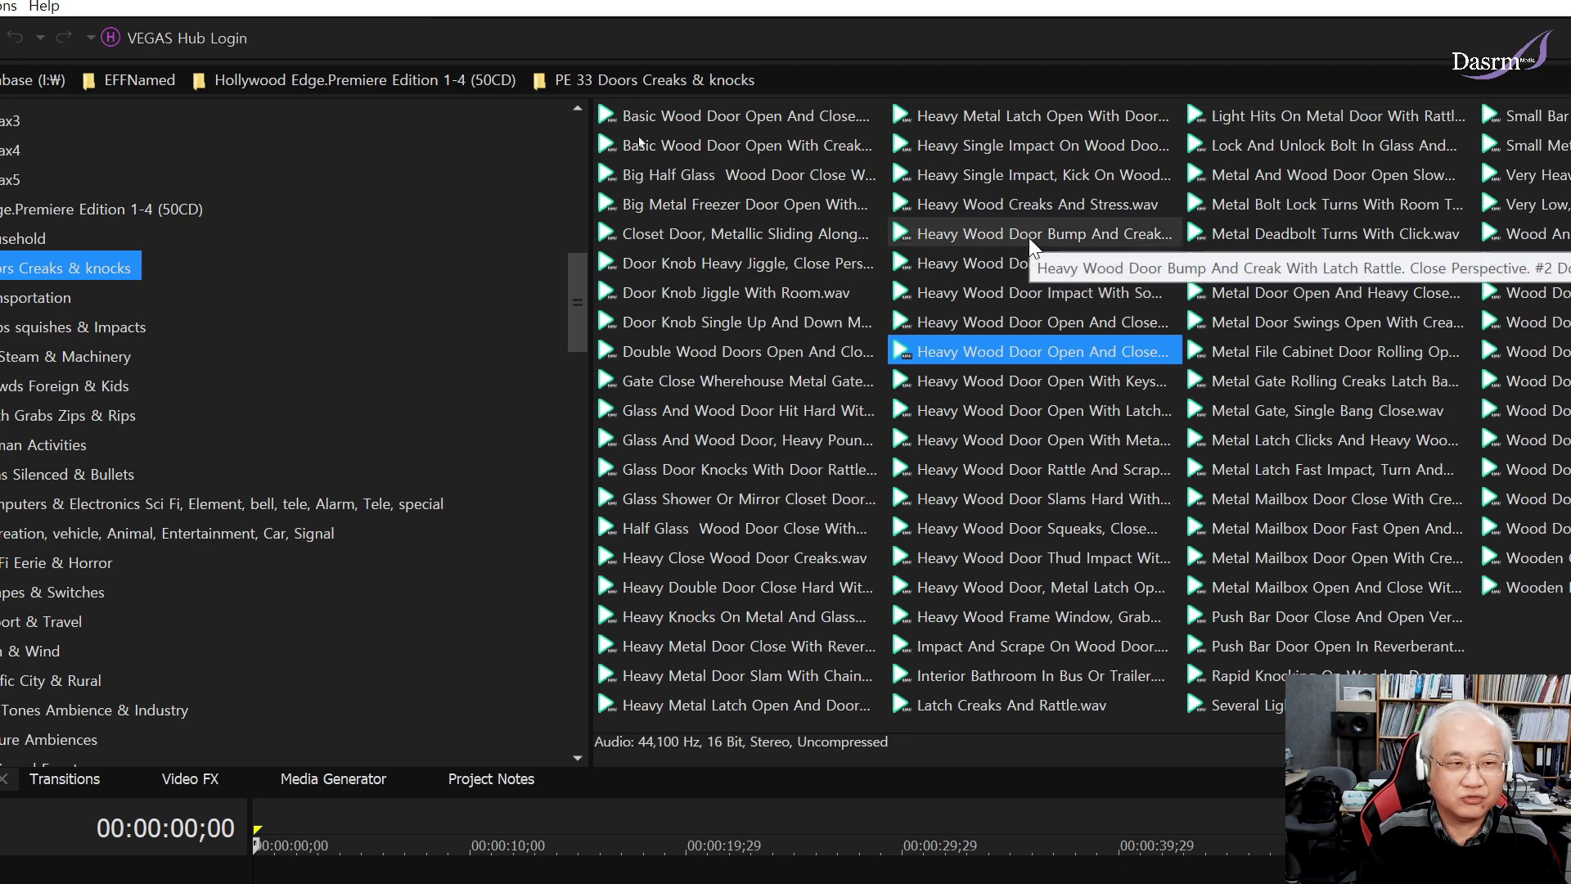
left_click(1031, 237)
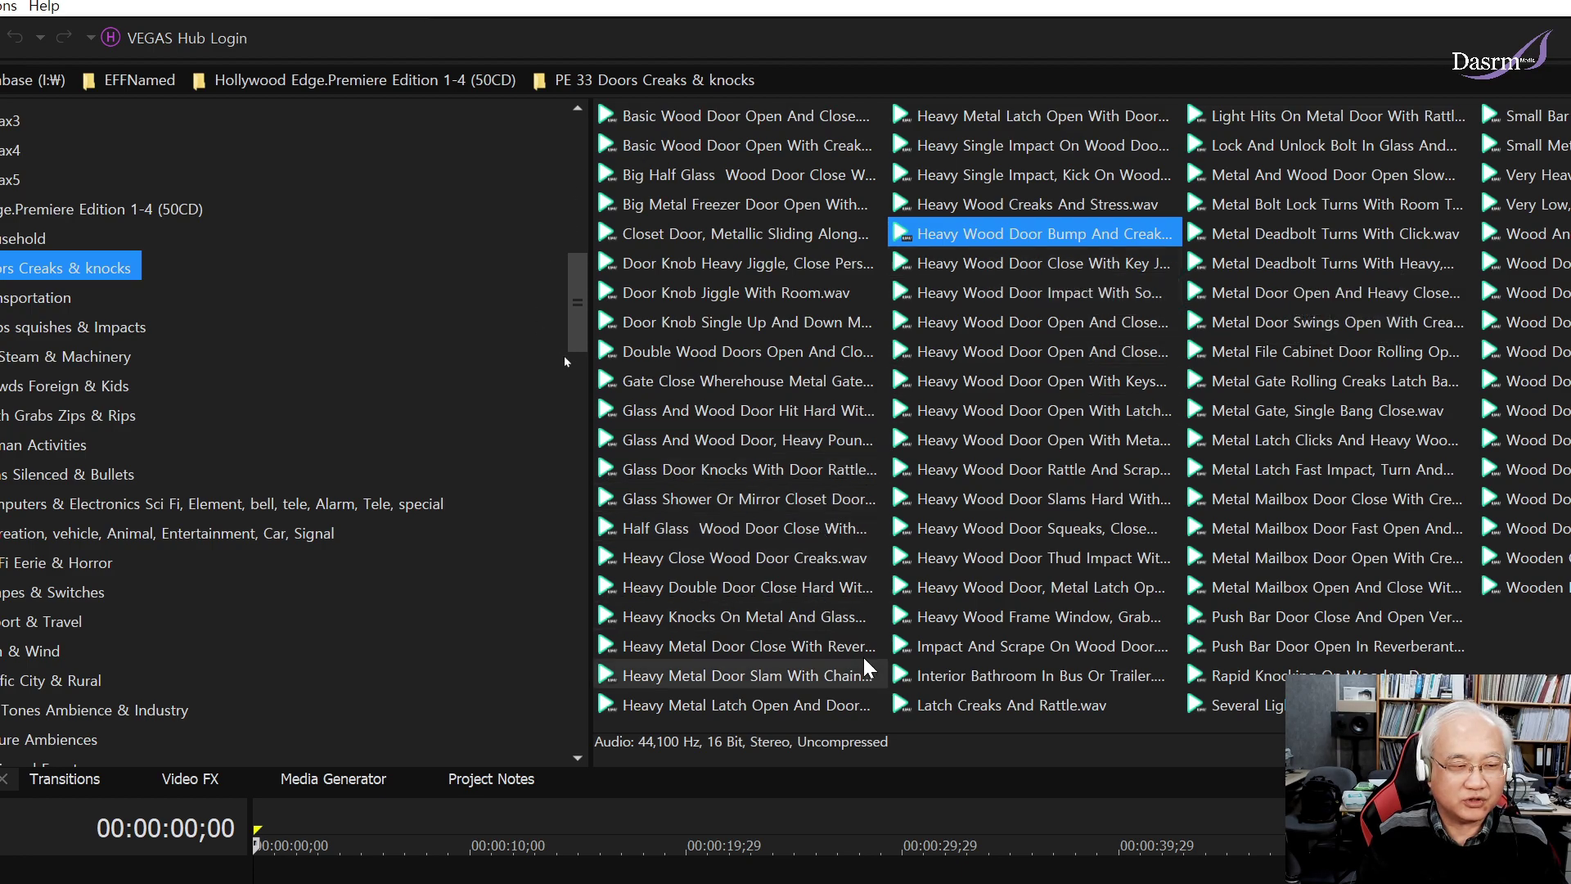
Preview the heavy metal door close, chain slam and latch clips, then two wood door open/close clips.
left_click(798, 649)
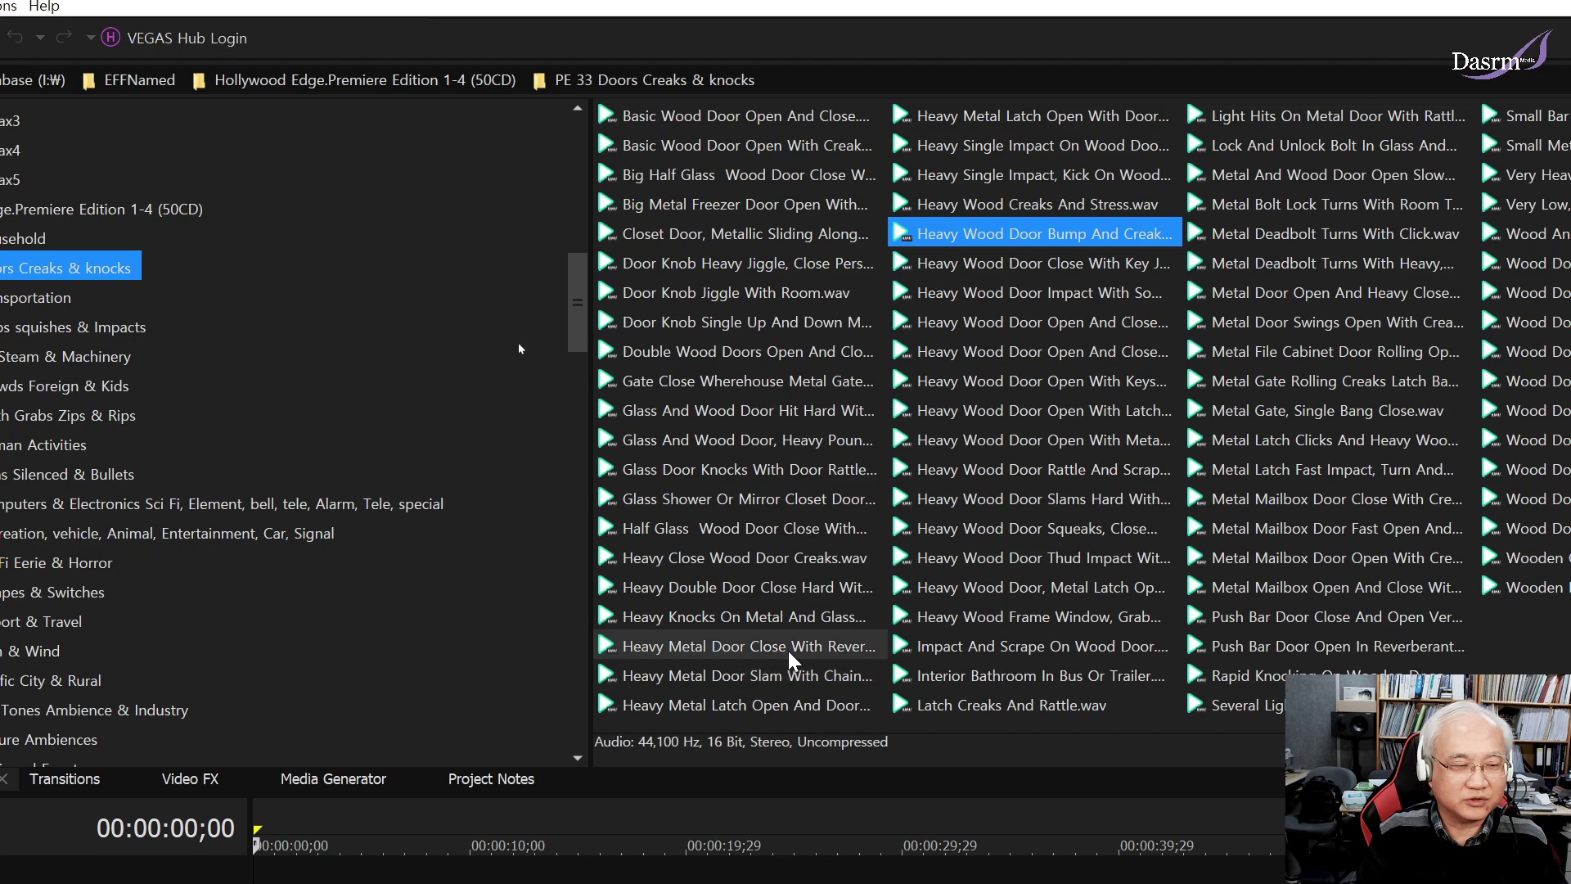
left_click(831, 680)
left_click(827, 708)
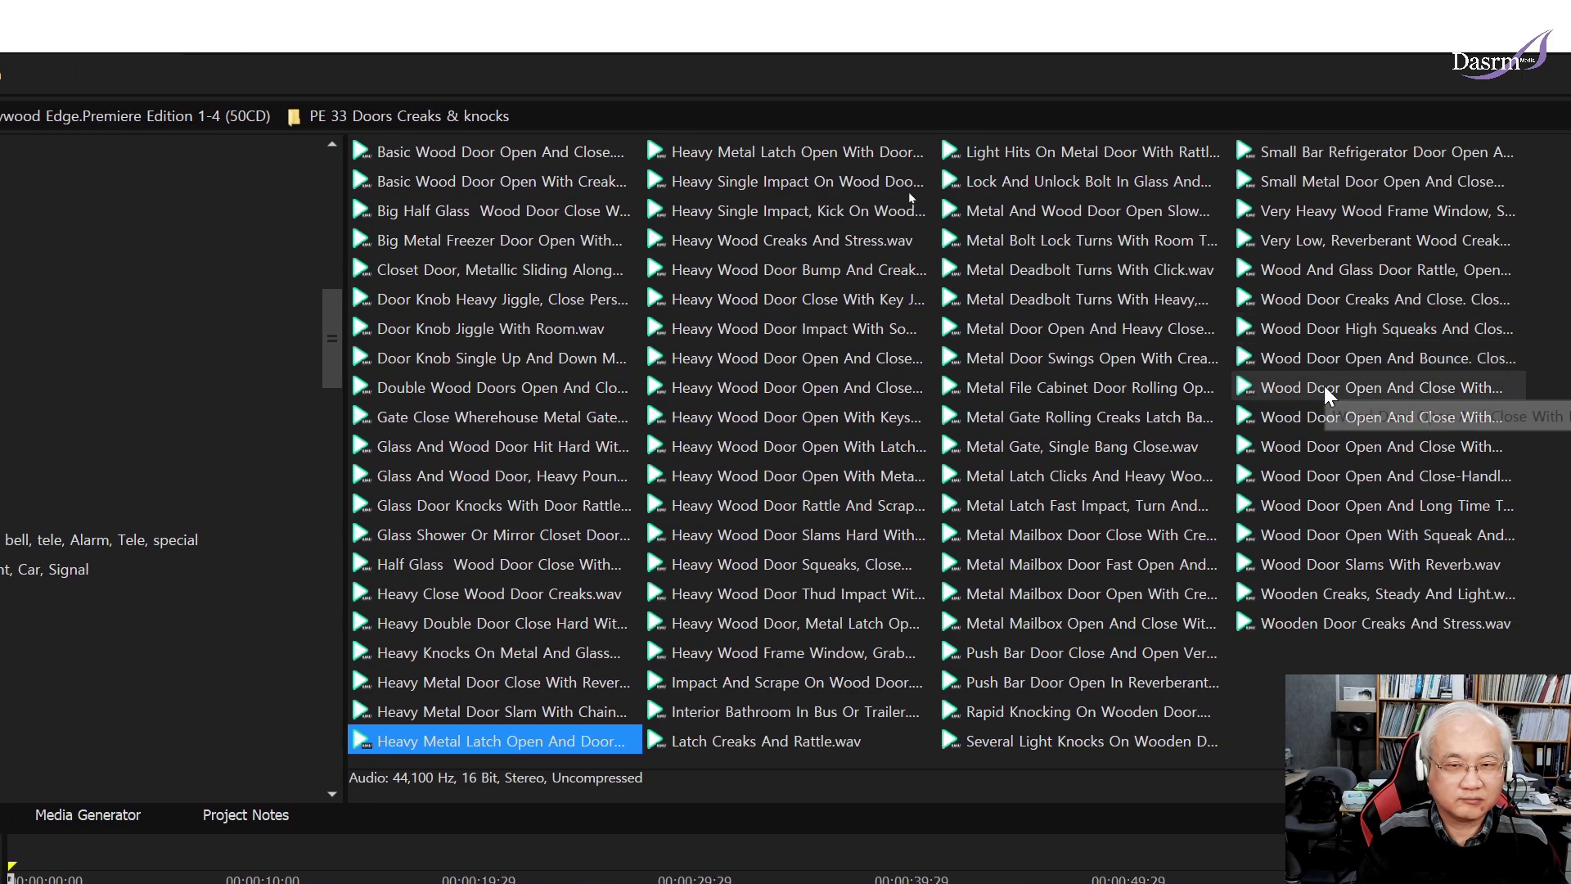
left_click(1332, 416)
left_click(1332, 390)
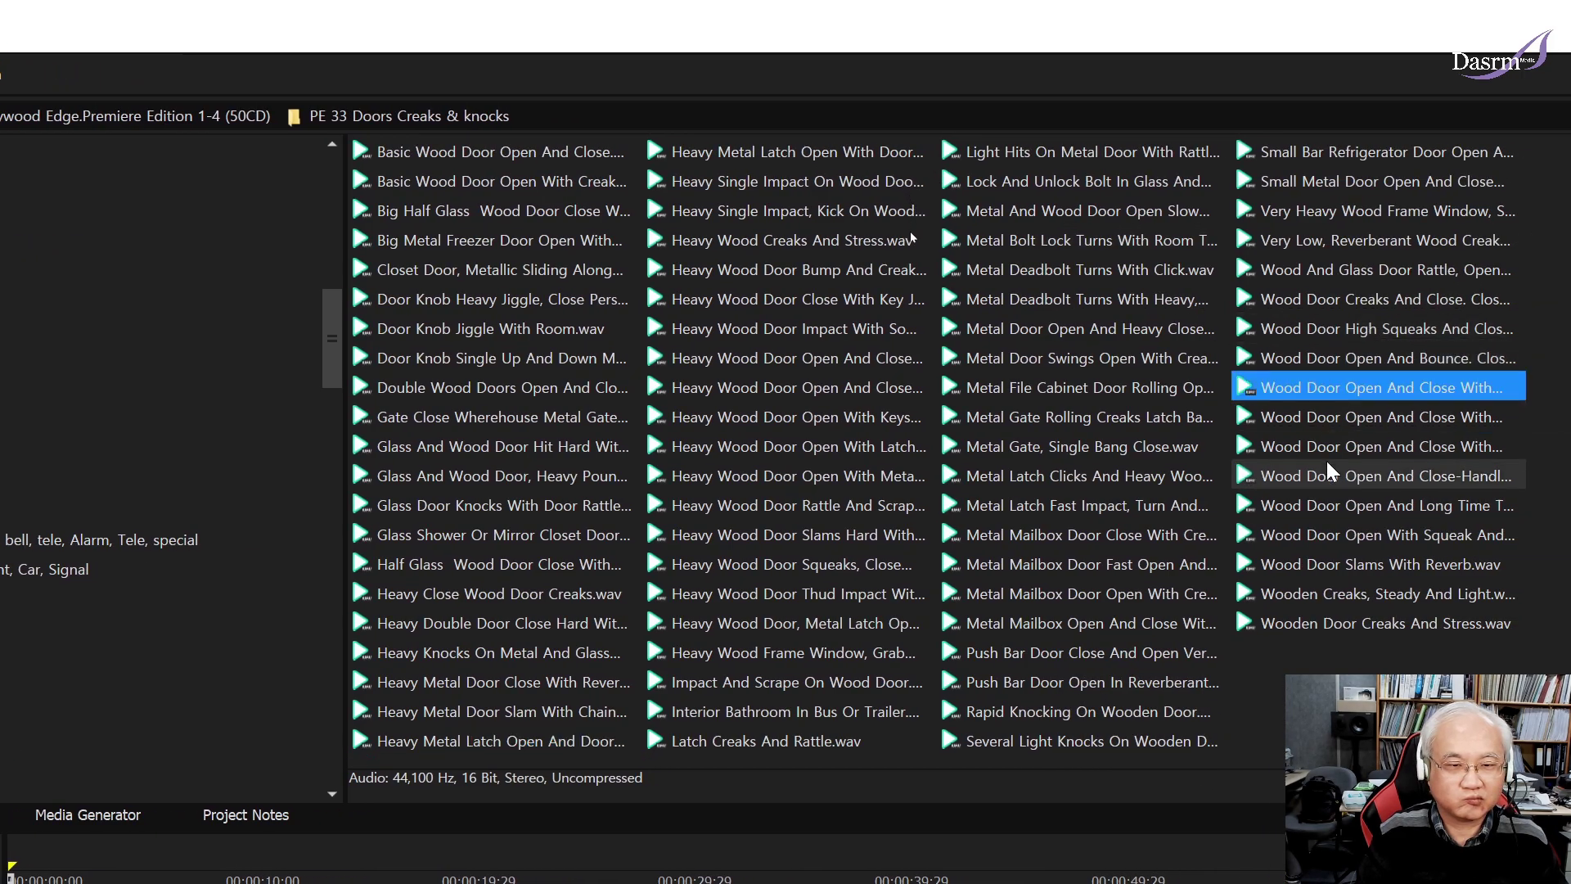
left_click(1332, 476)
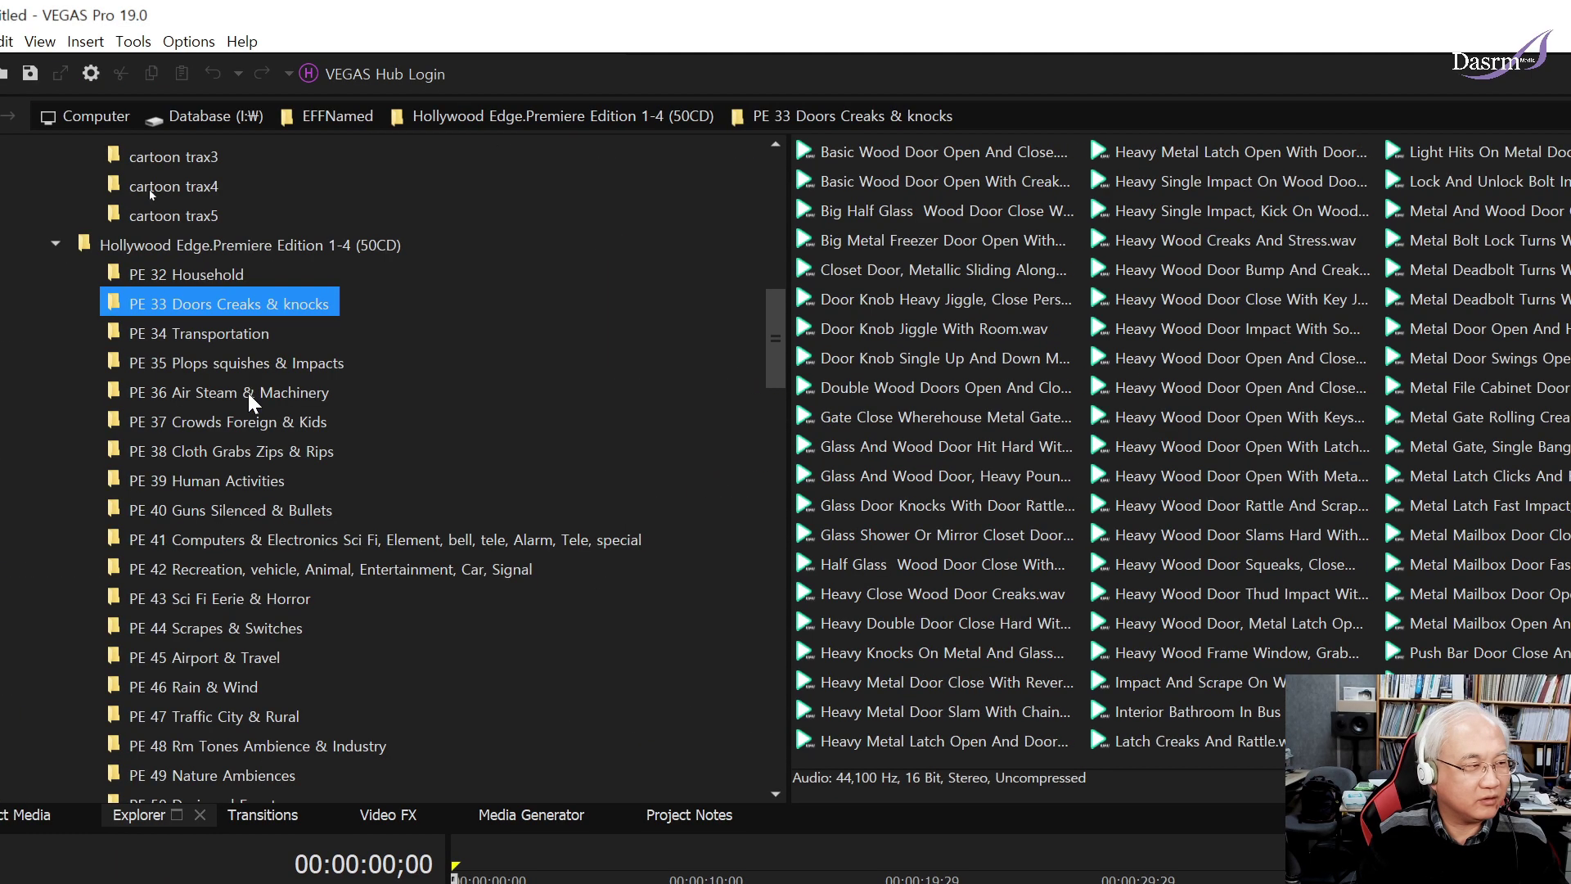
Open PE 34 Transportation and preview the bus start/stop, Doppler horn pass-by and air-brake idling clips.
left_click(249, 339)
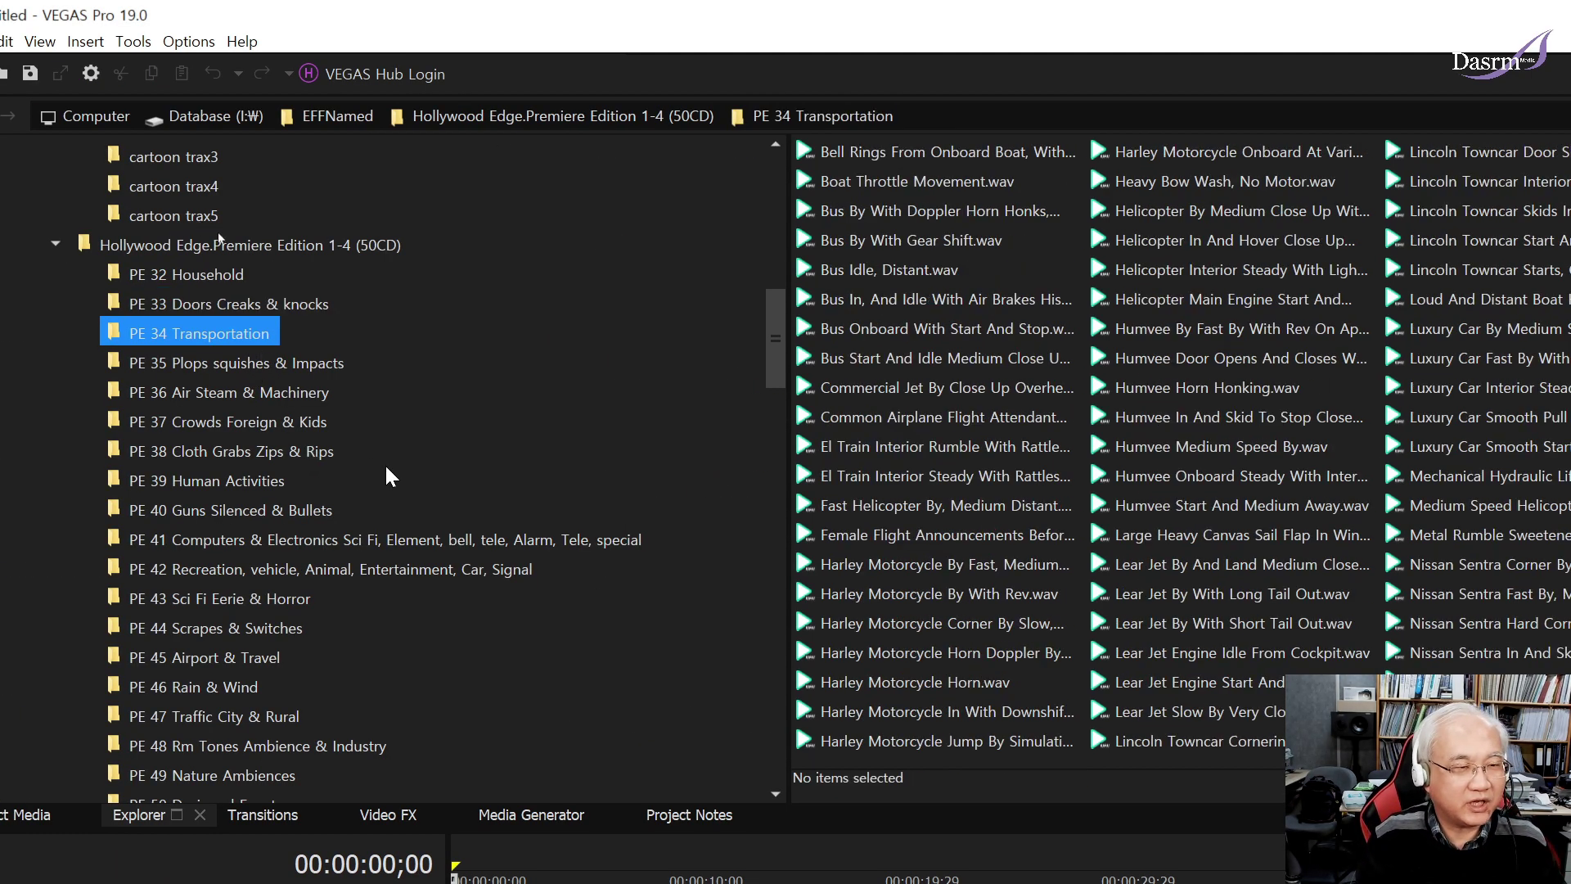
left_click(942, 328)
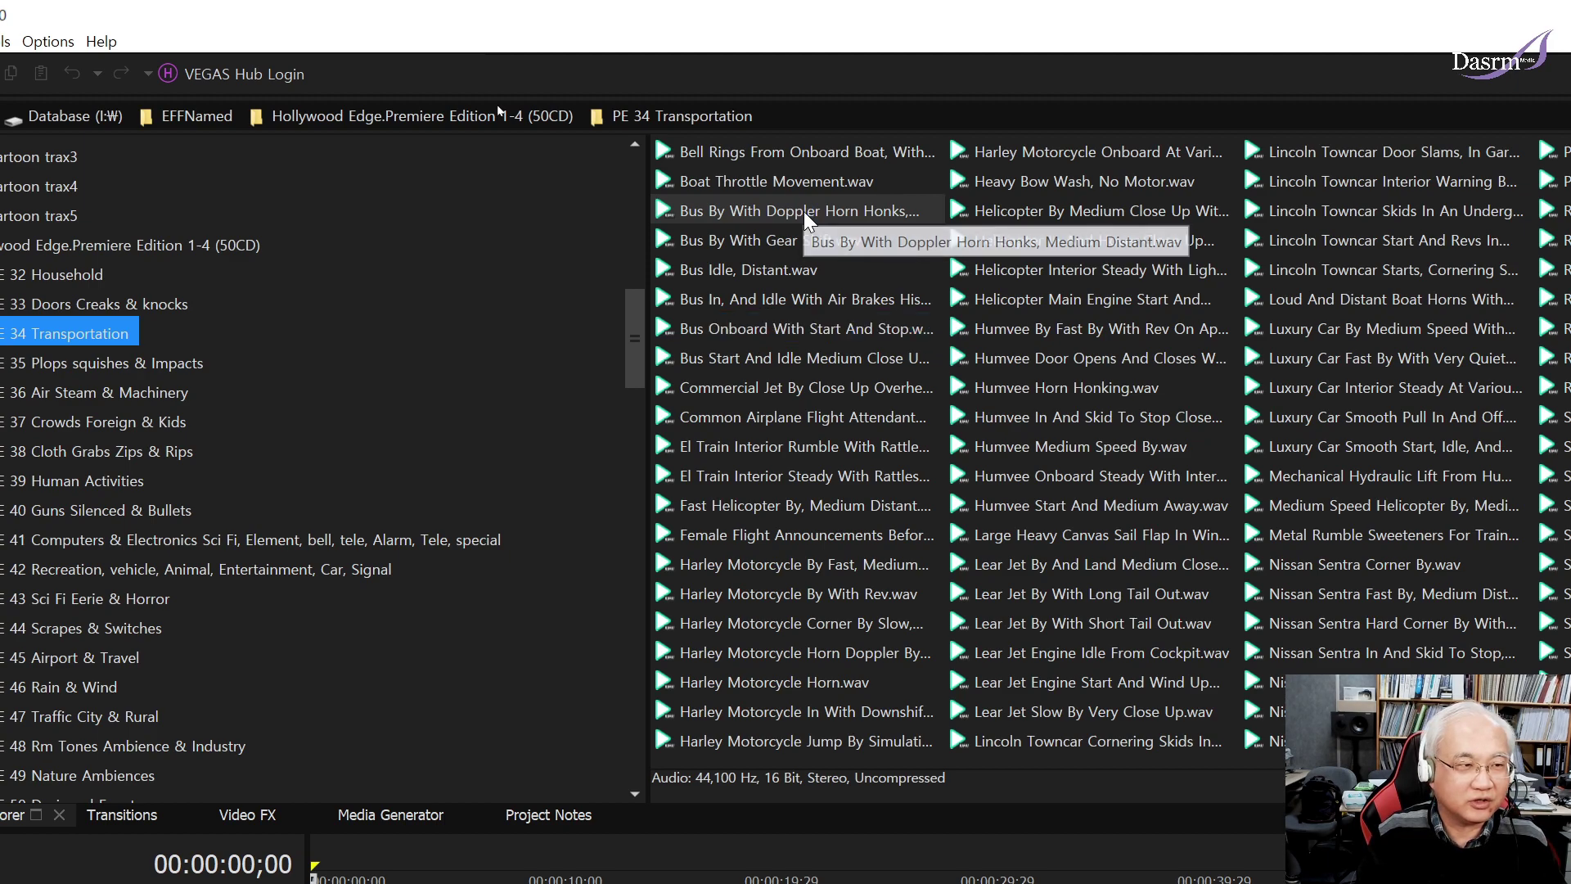
left_click(808, 215)
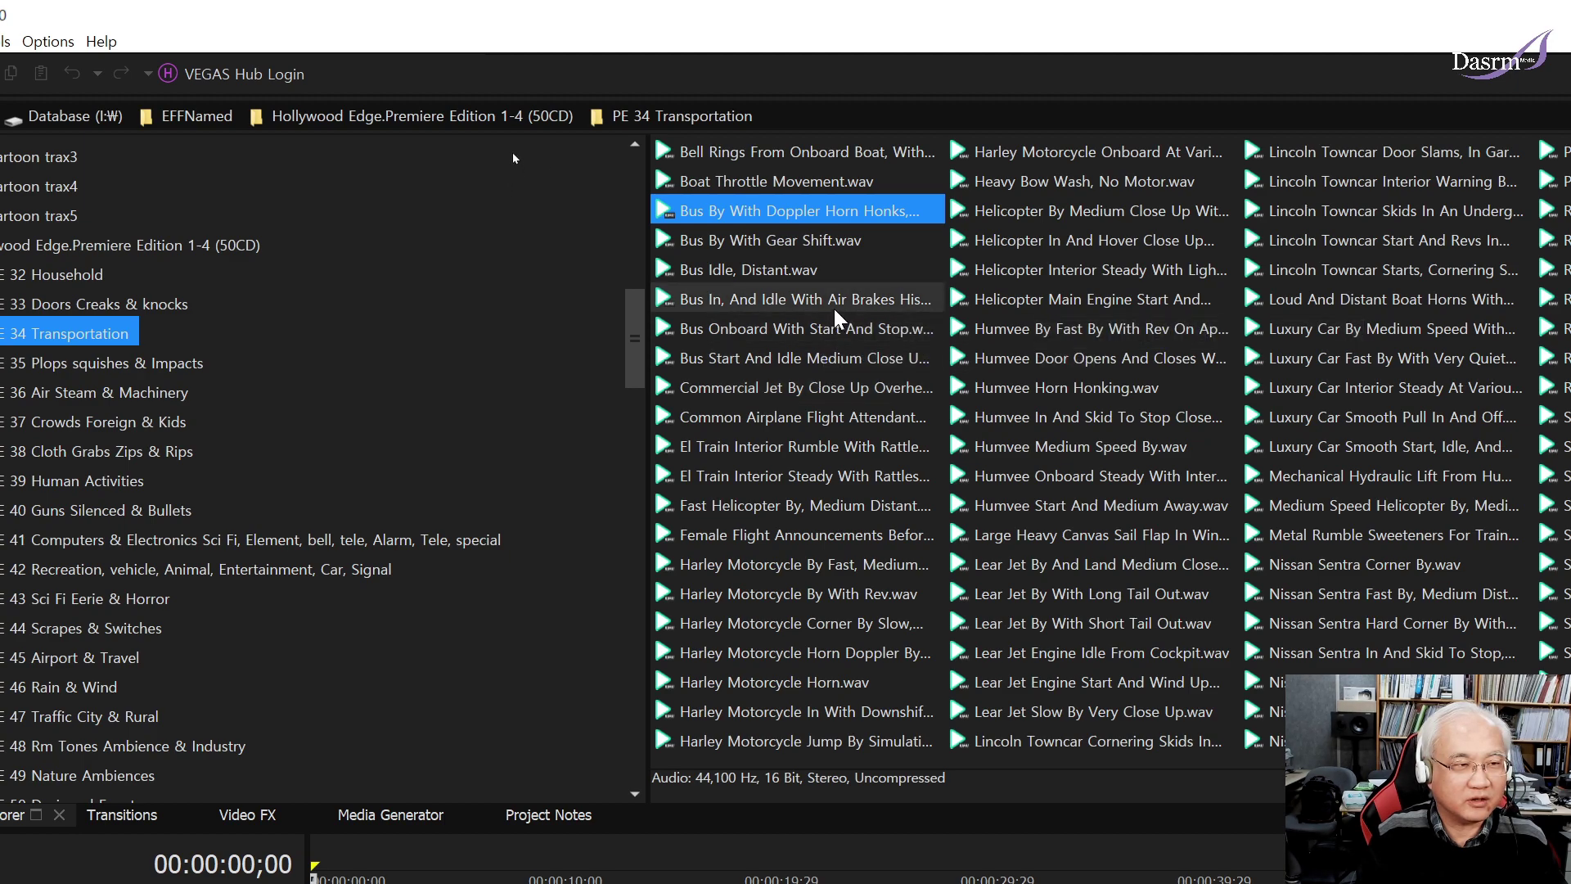
left_click(809, 221)
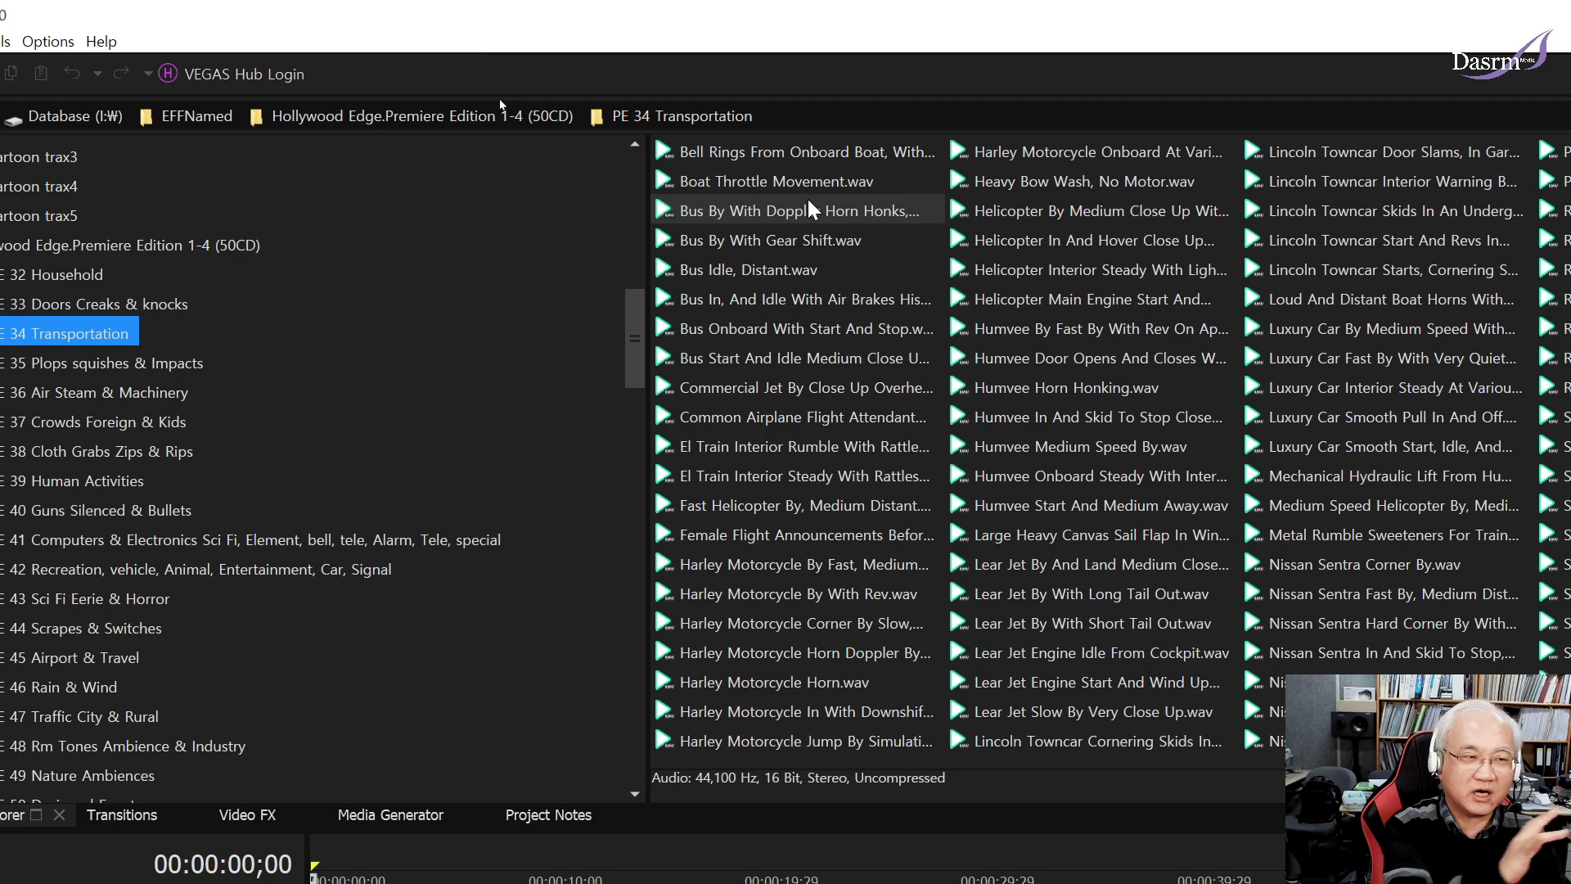
left_click(825, 299)
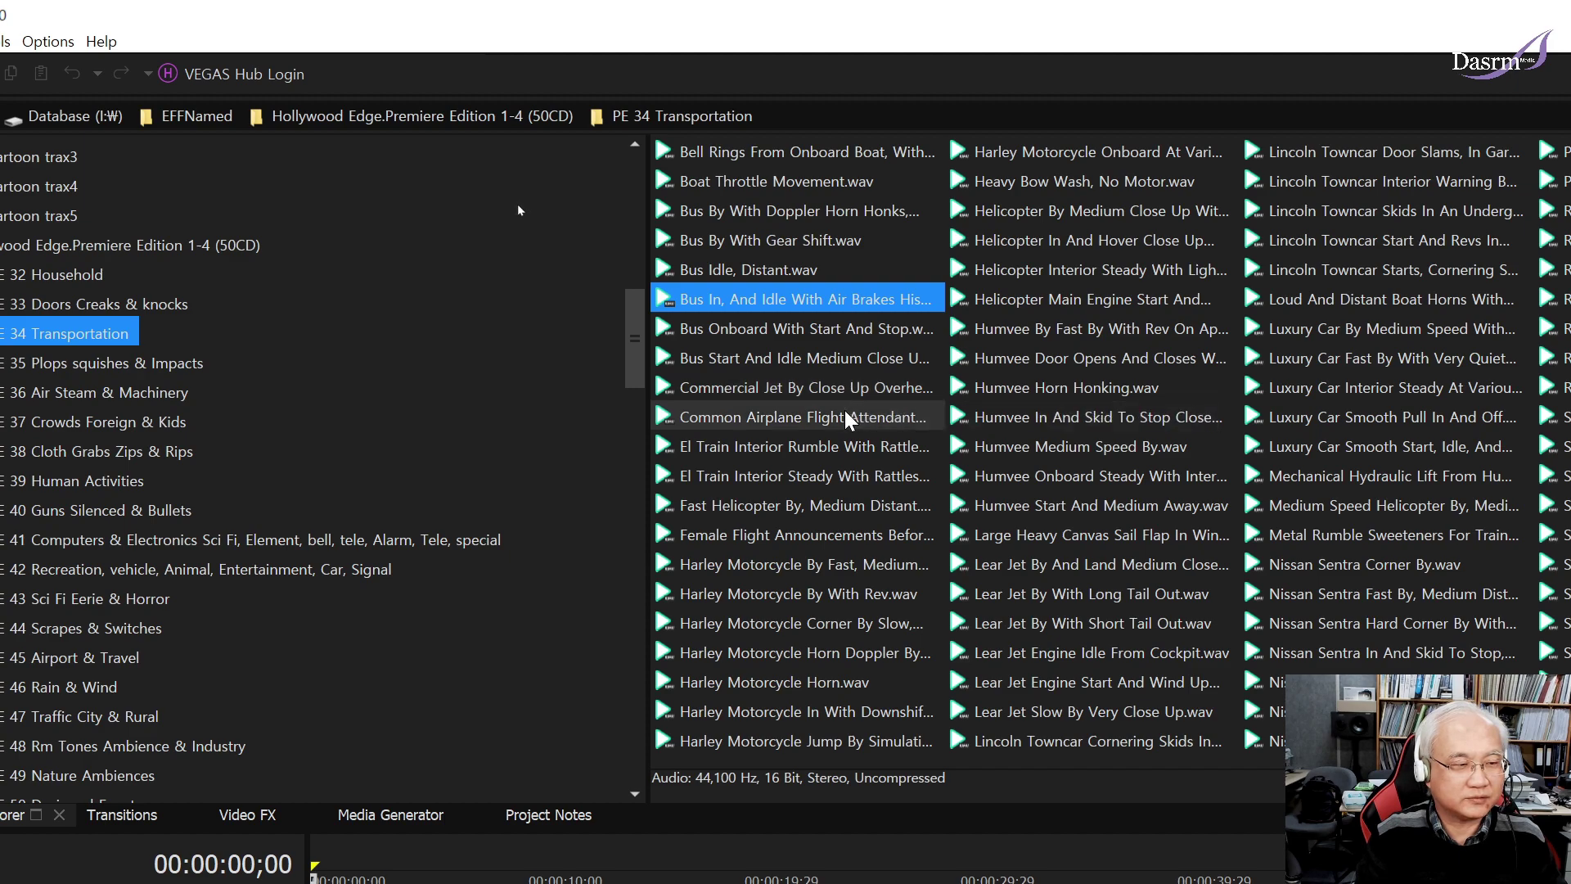
Preview the fast Harley pass-by and the medium-distance and close-up hovering helicopter clips.
left_click(843, 566)
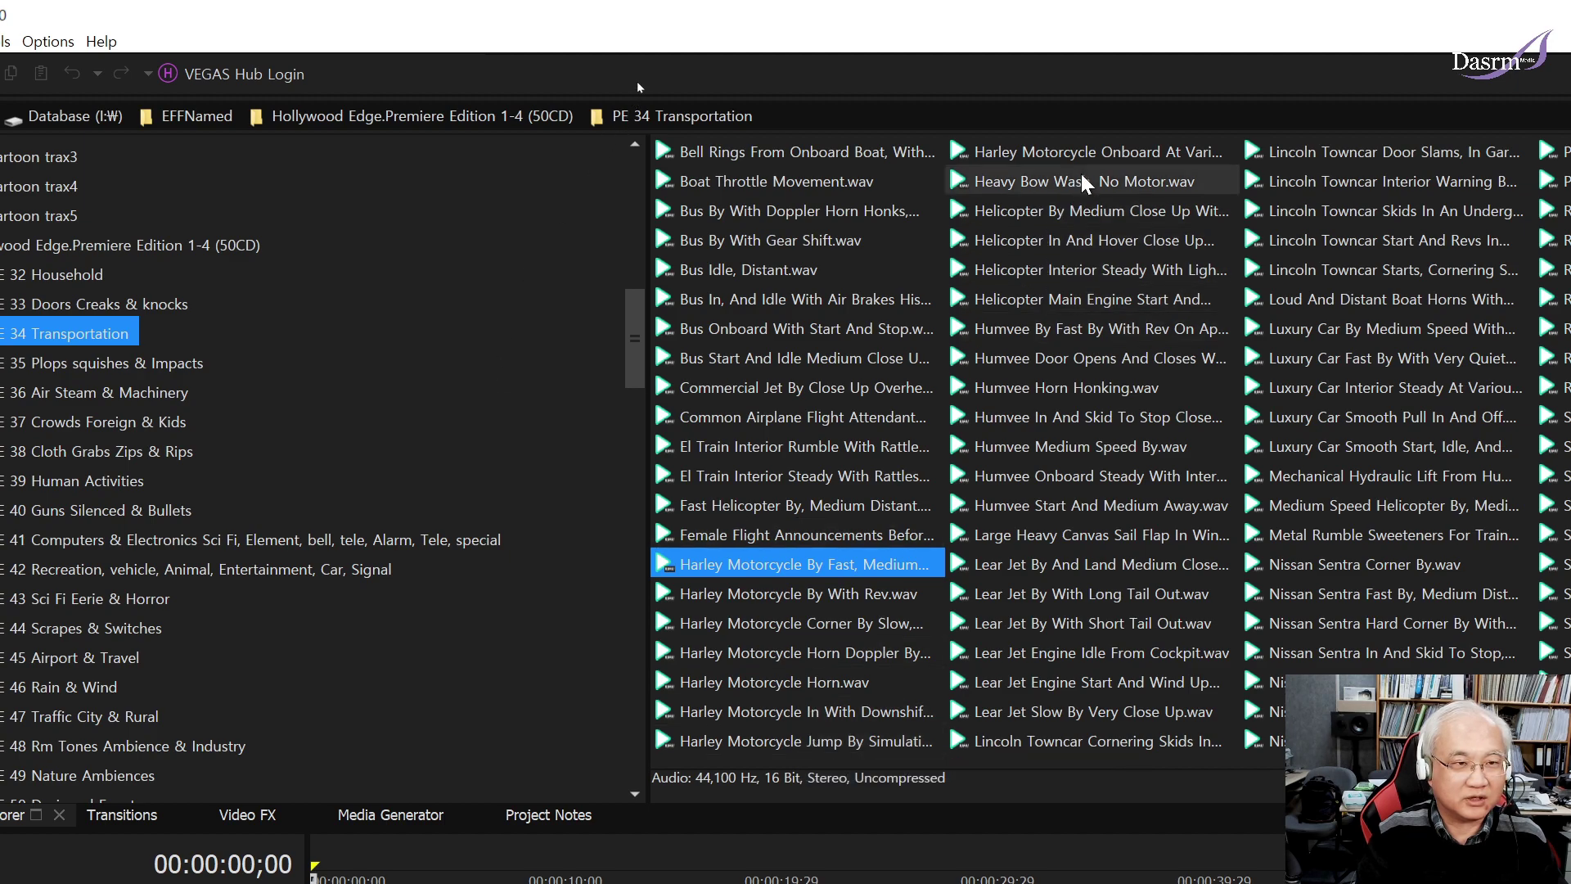
left_click(1063, 216)
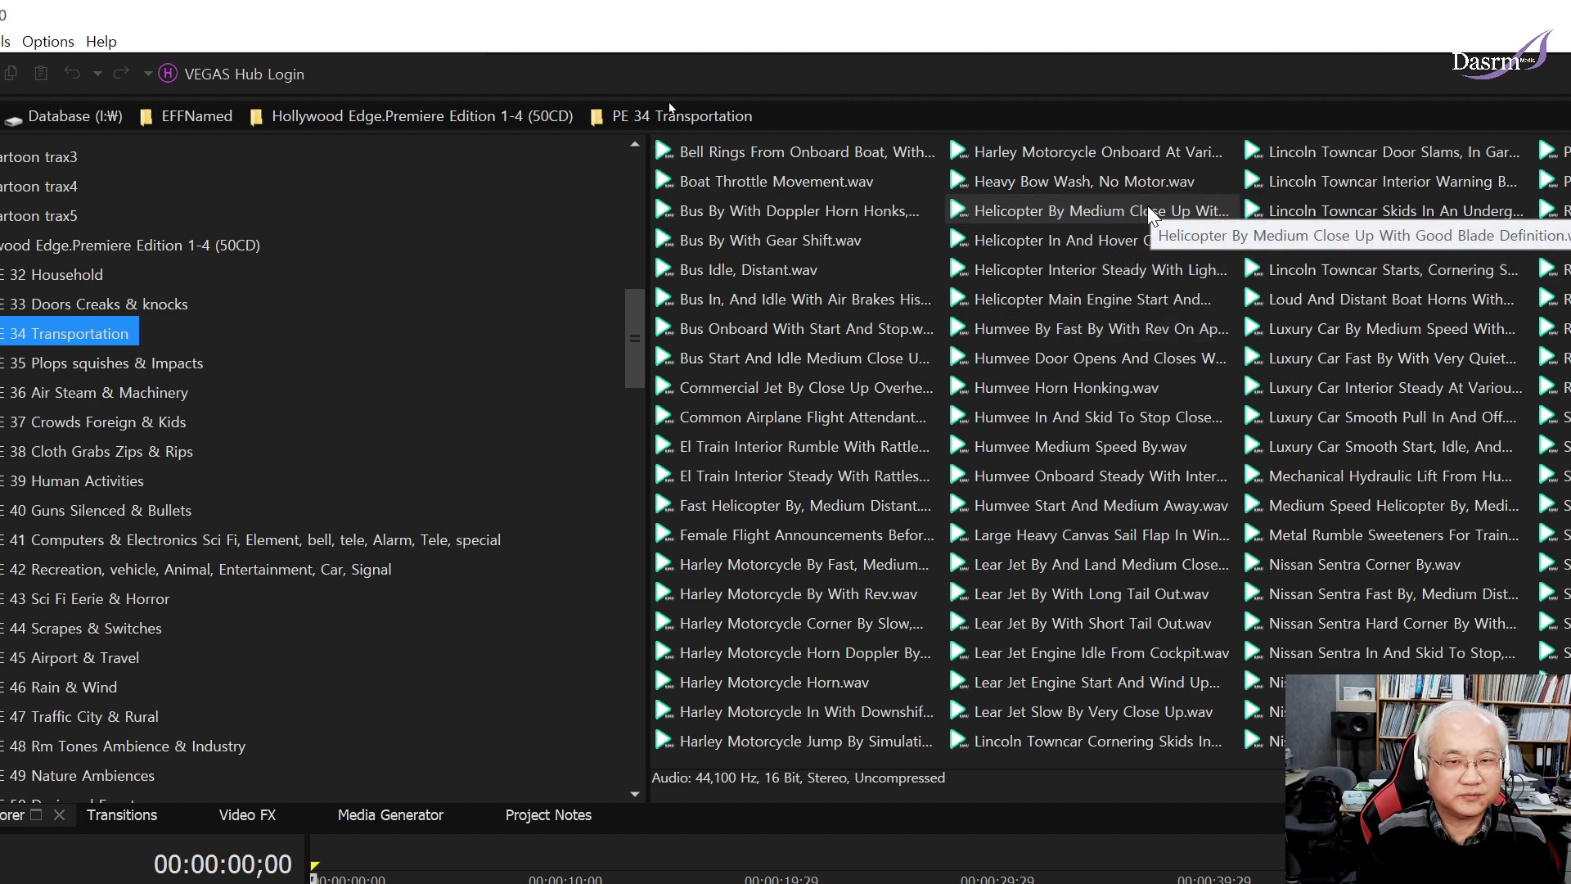
left_click(1106, 243)
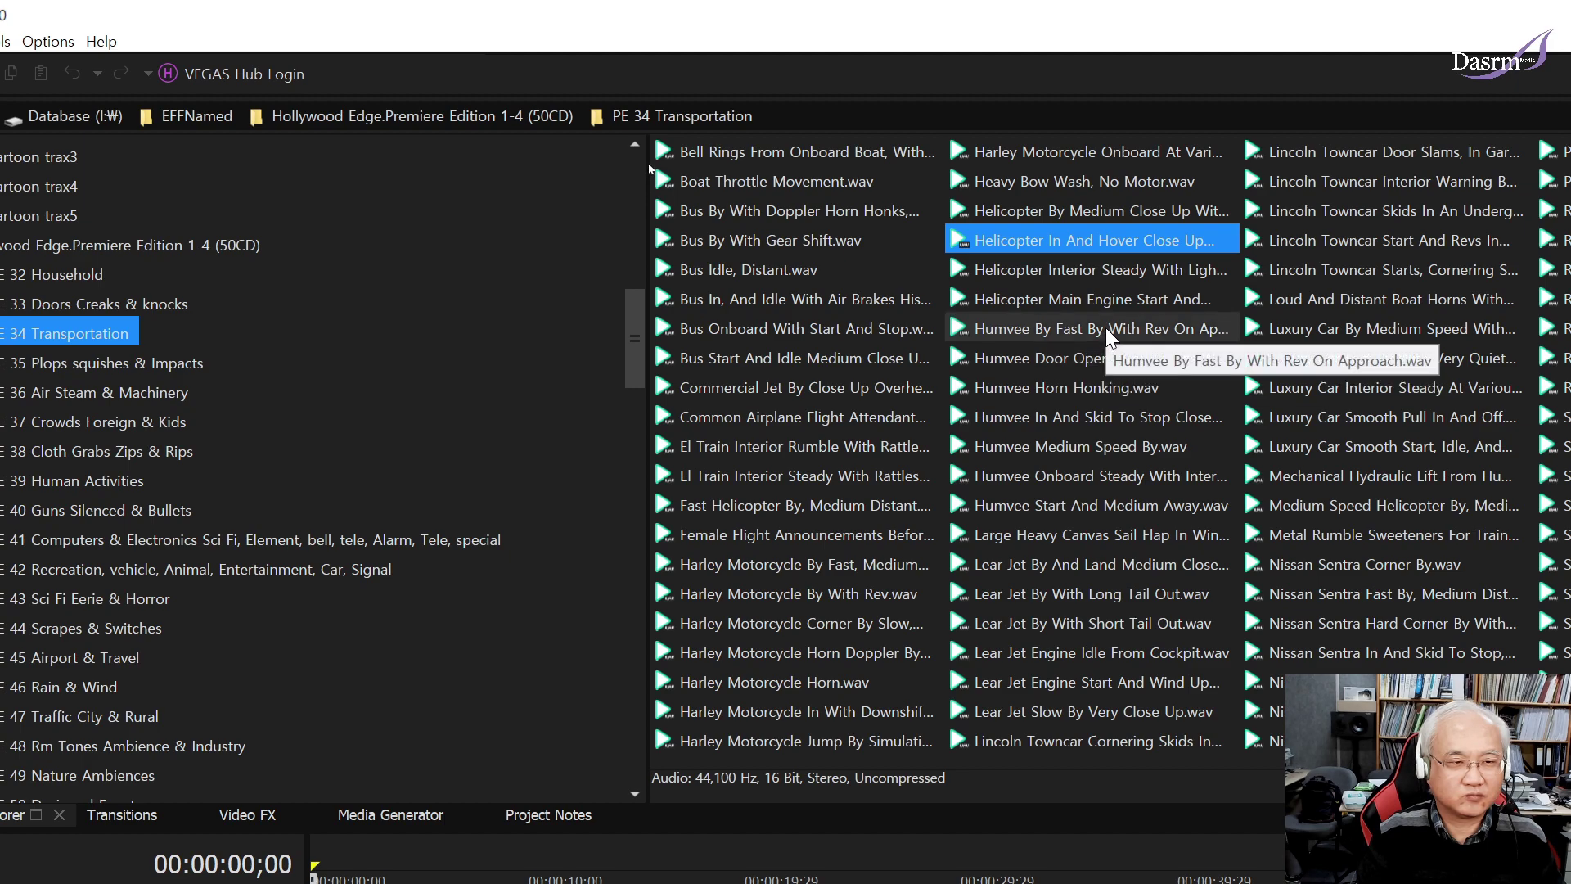
Preview the Humvee door, Lear Jet landing, luxury car pass-by and Lincoln Towncar skid sounds.
left_click(1107, 358)
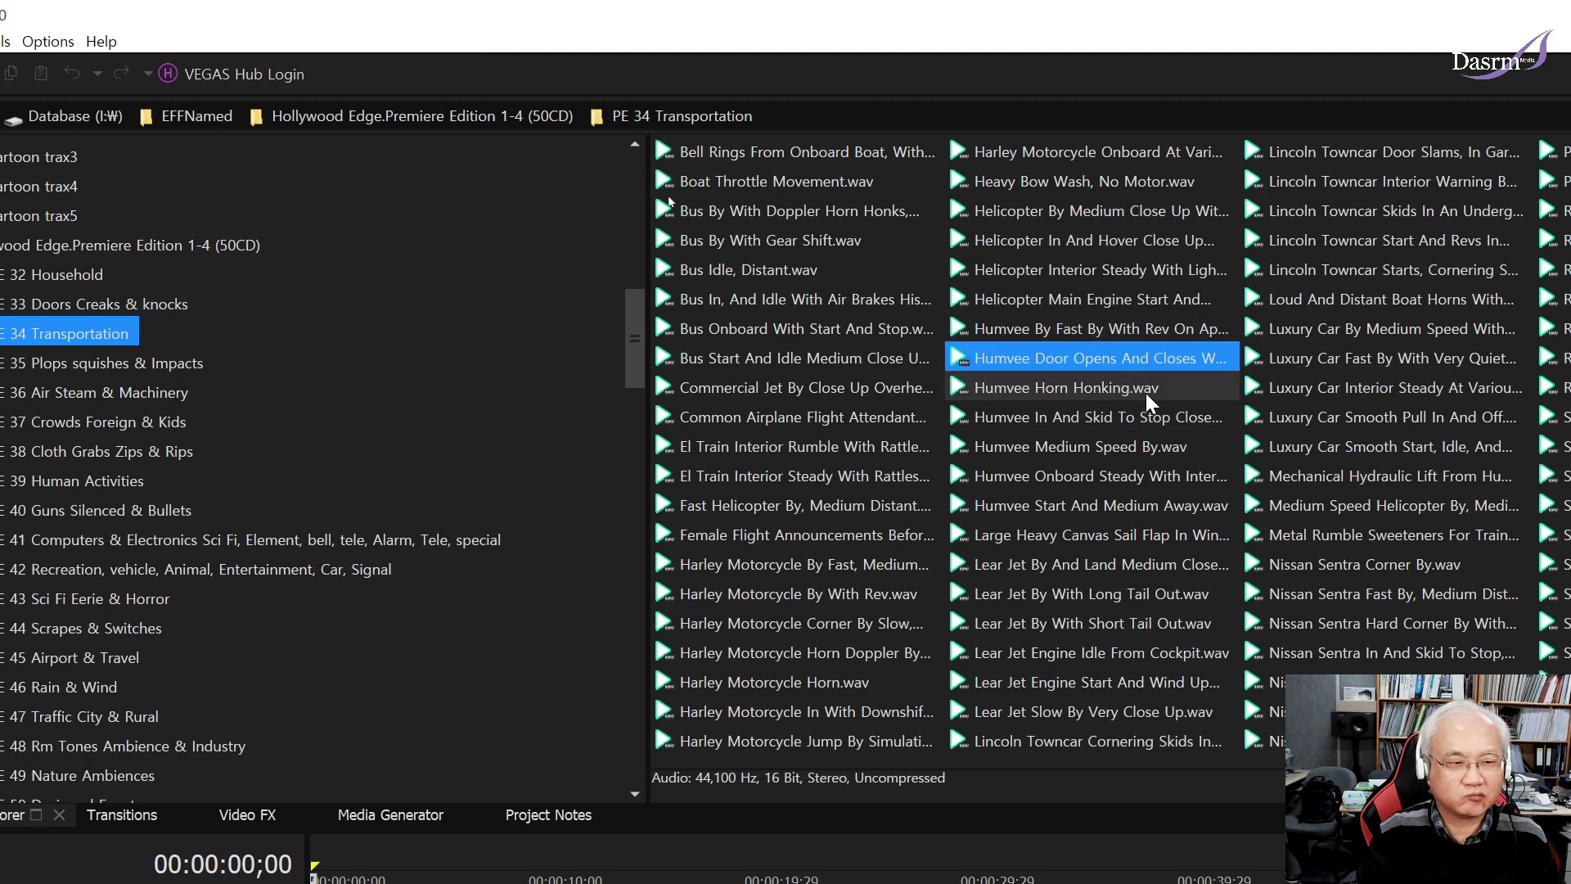
left_click(1088, 565)
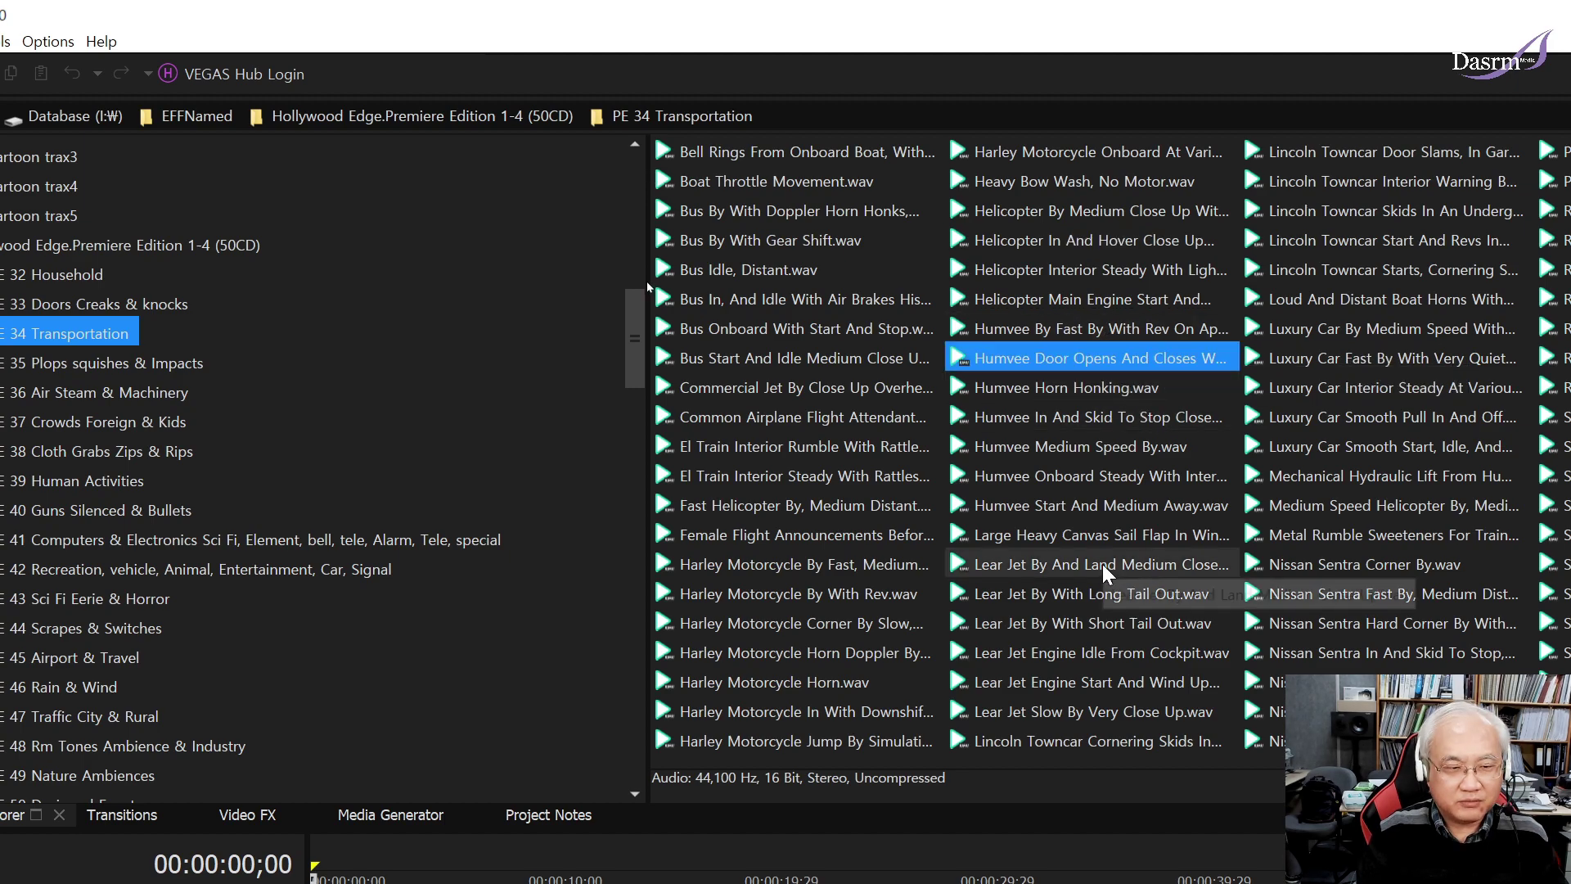
left_click(1354, 335)
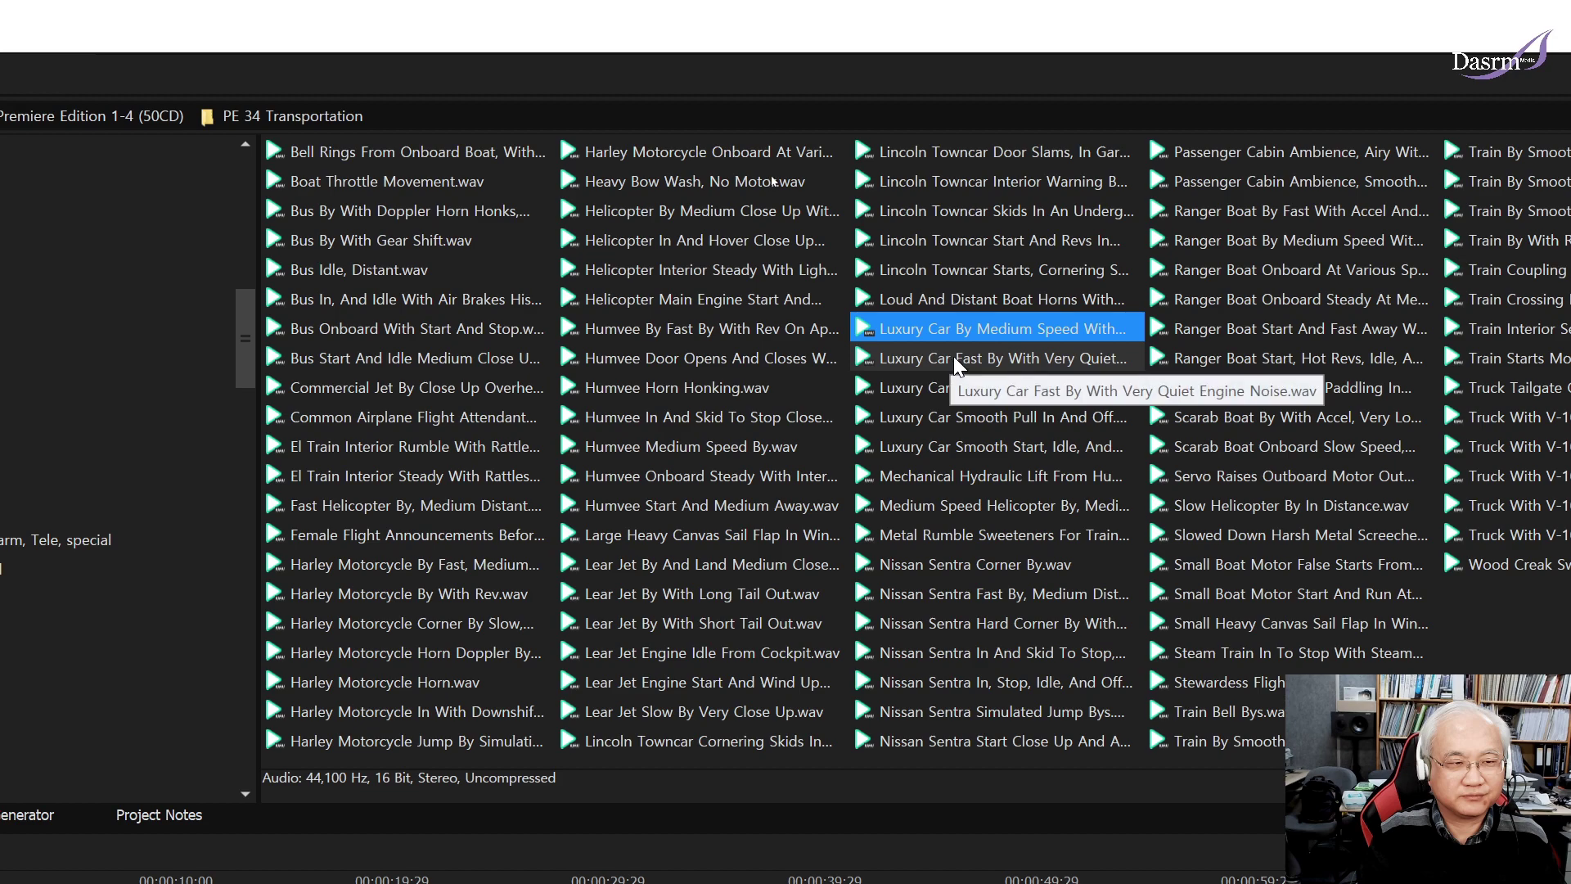
left_click(982, 209)
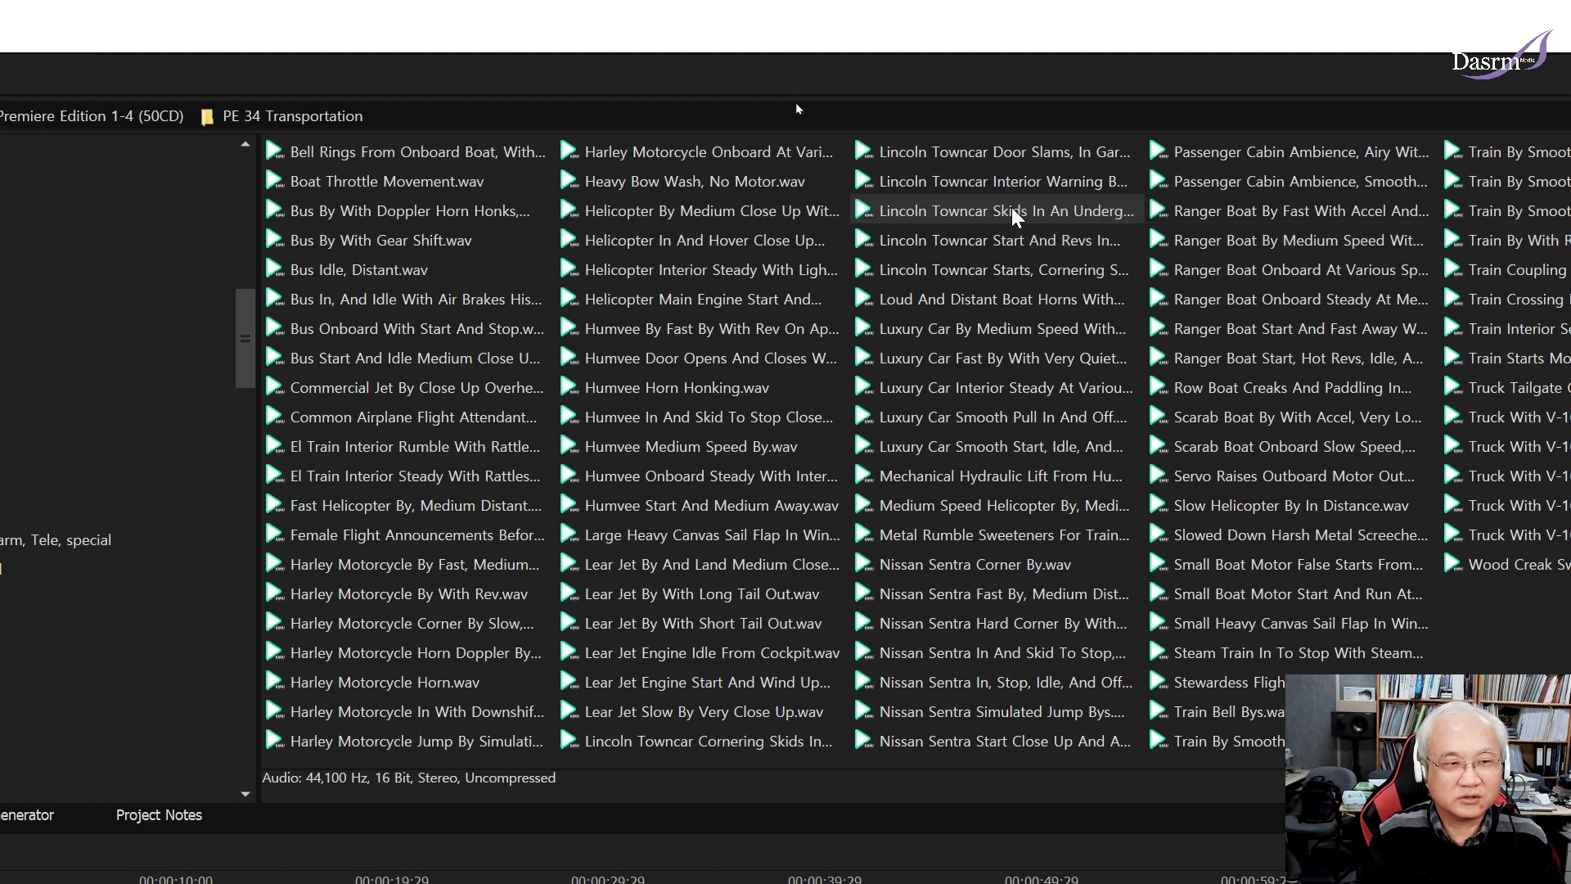
left_click(1015, 213)
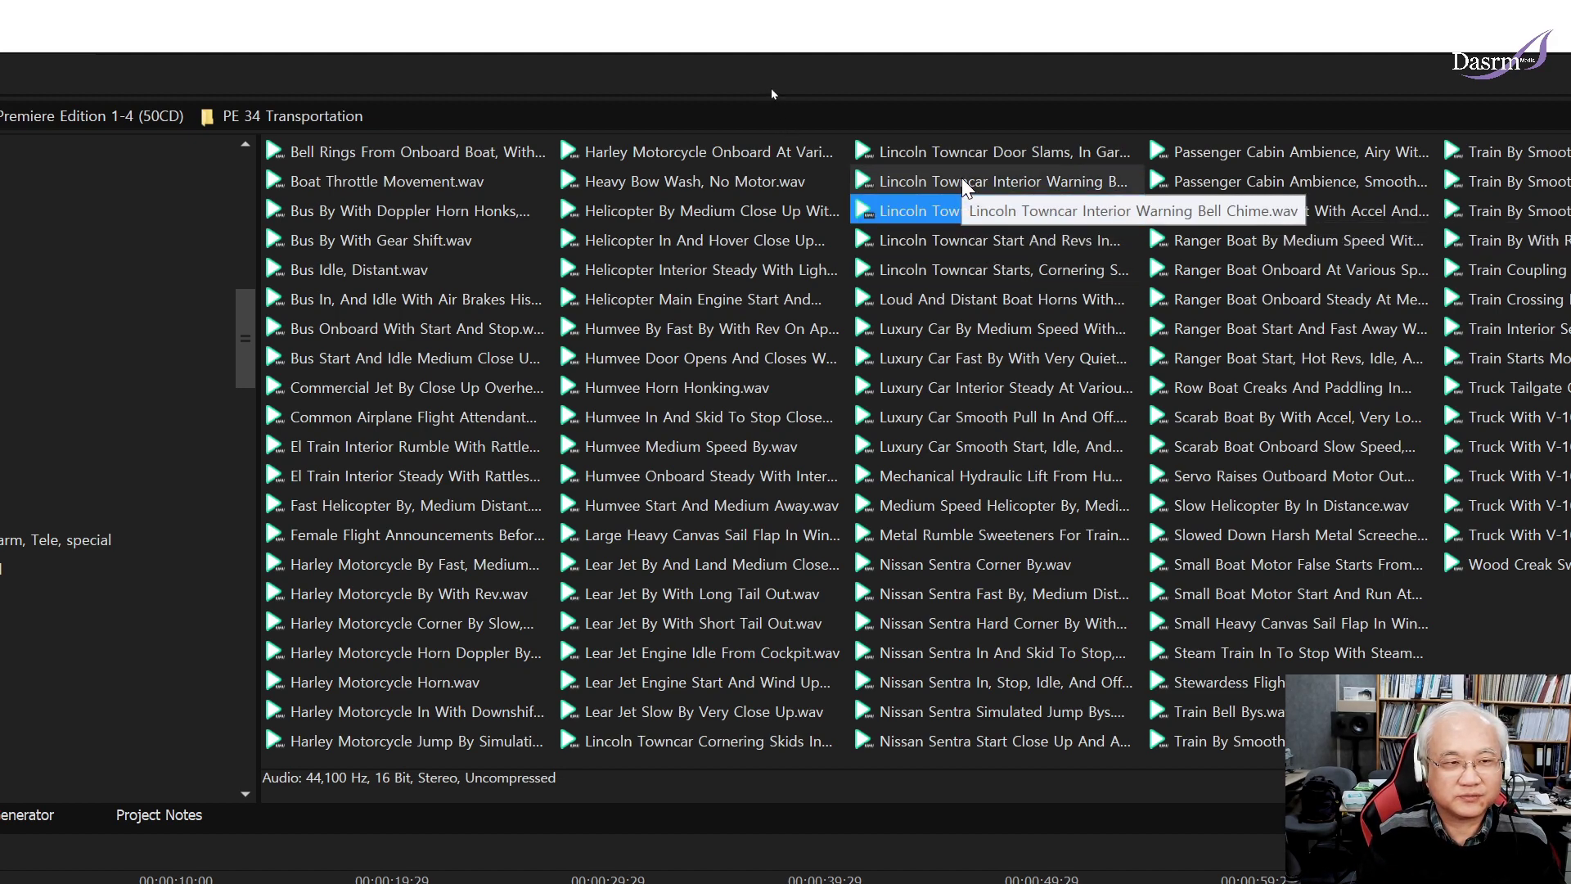
left_click(982, 152)
Preview the Ranger Boat pass-by, smooth electric train and V-10 truck cornering sounds.
left_click(1309, 241)
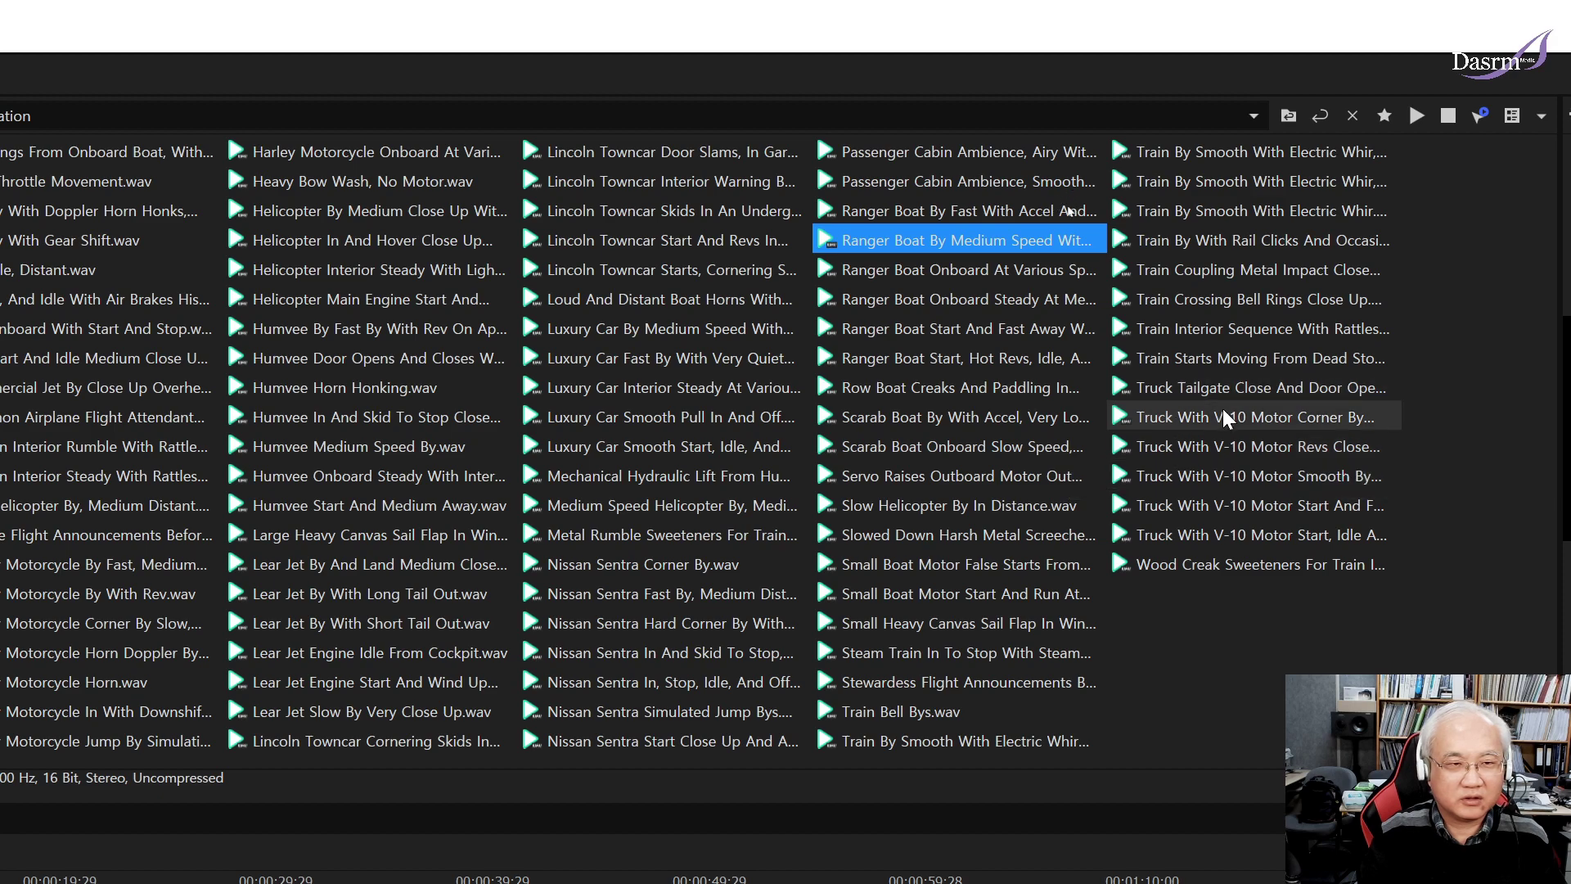
left_click(1188, 211)
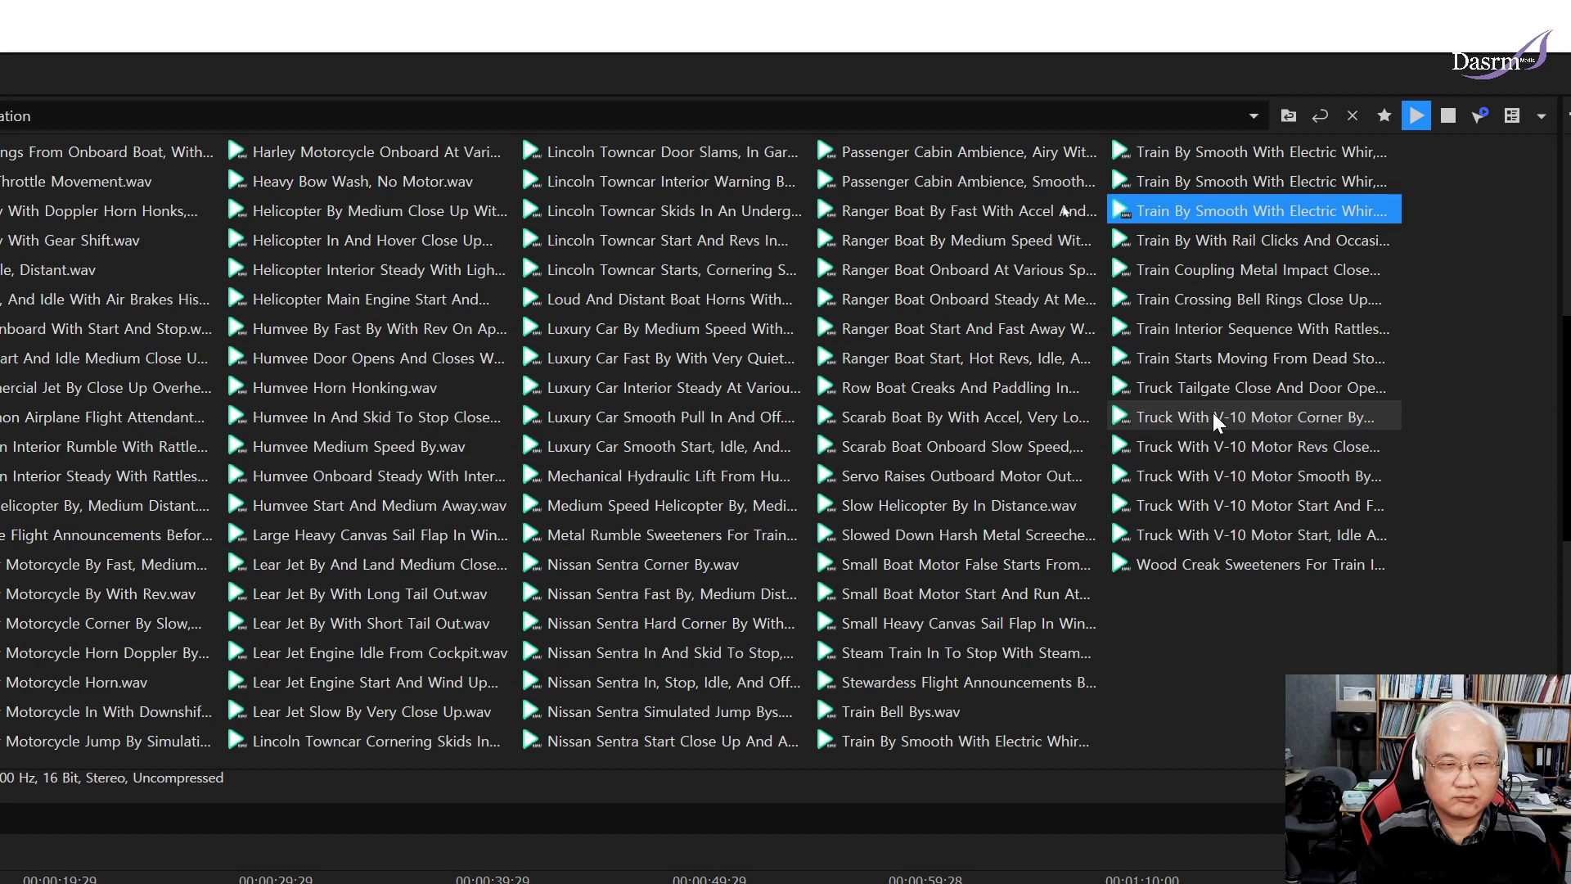
left_click(1215, 419)
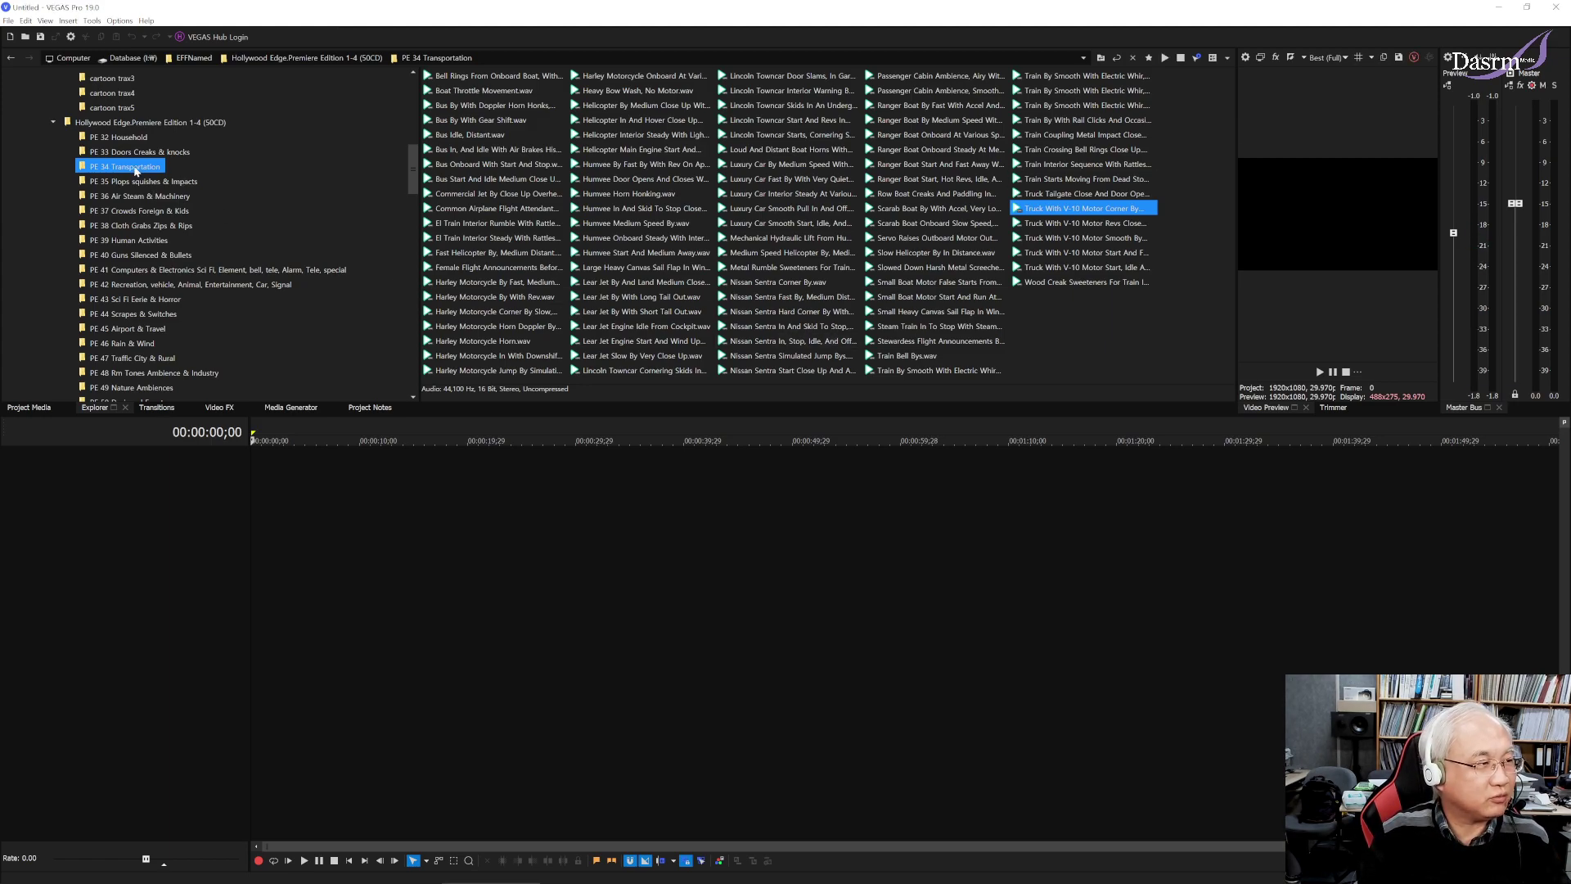
Open PE 35 Plops squishes & Impacts and preview bubble wrap, rising bubbles, two cardboard friction and coin-drop clips.
left_click(131, 181)
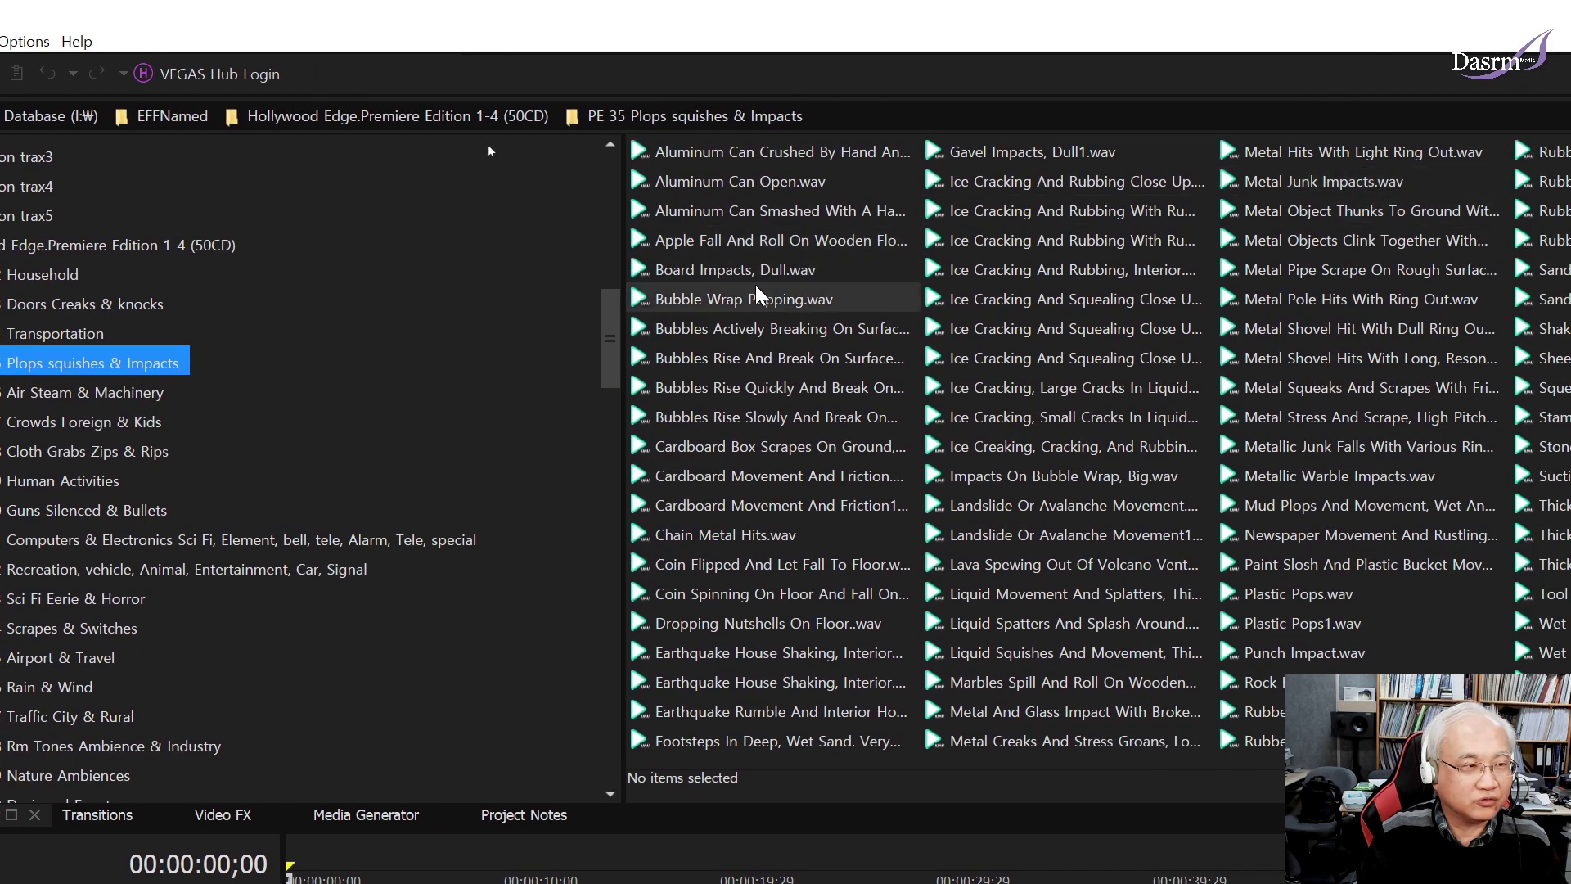
left_click(759, 297)
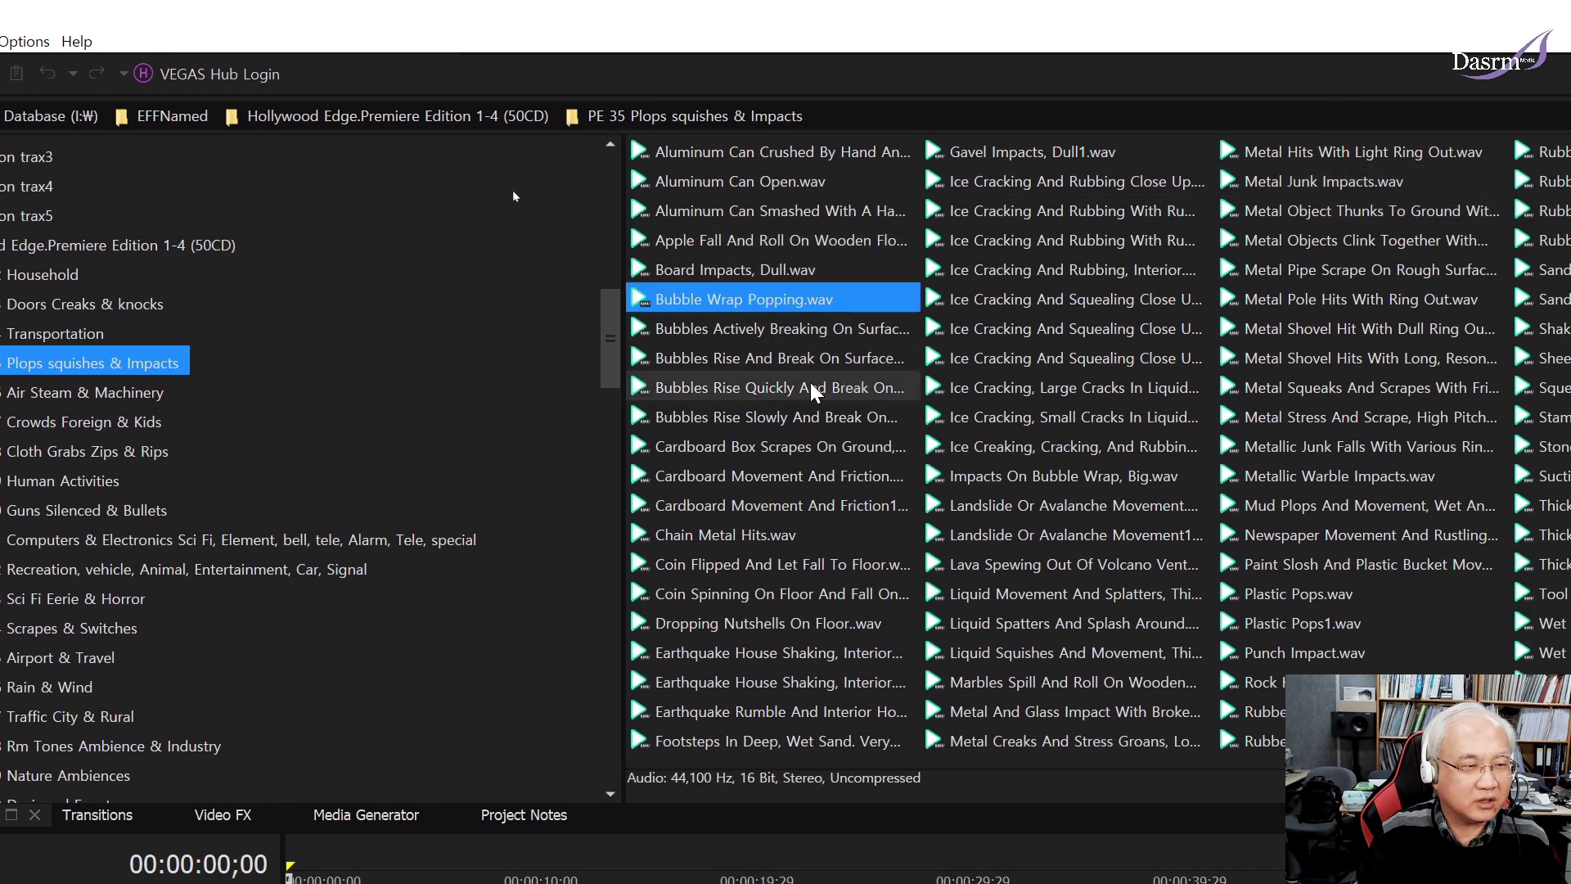
left_click(813, 360)
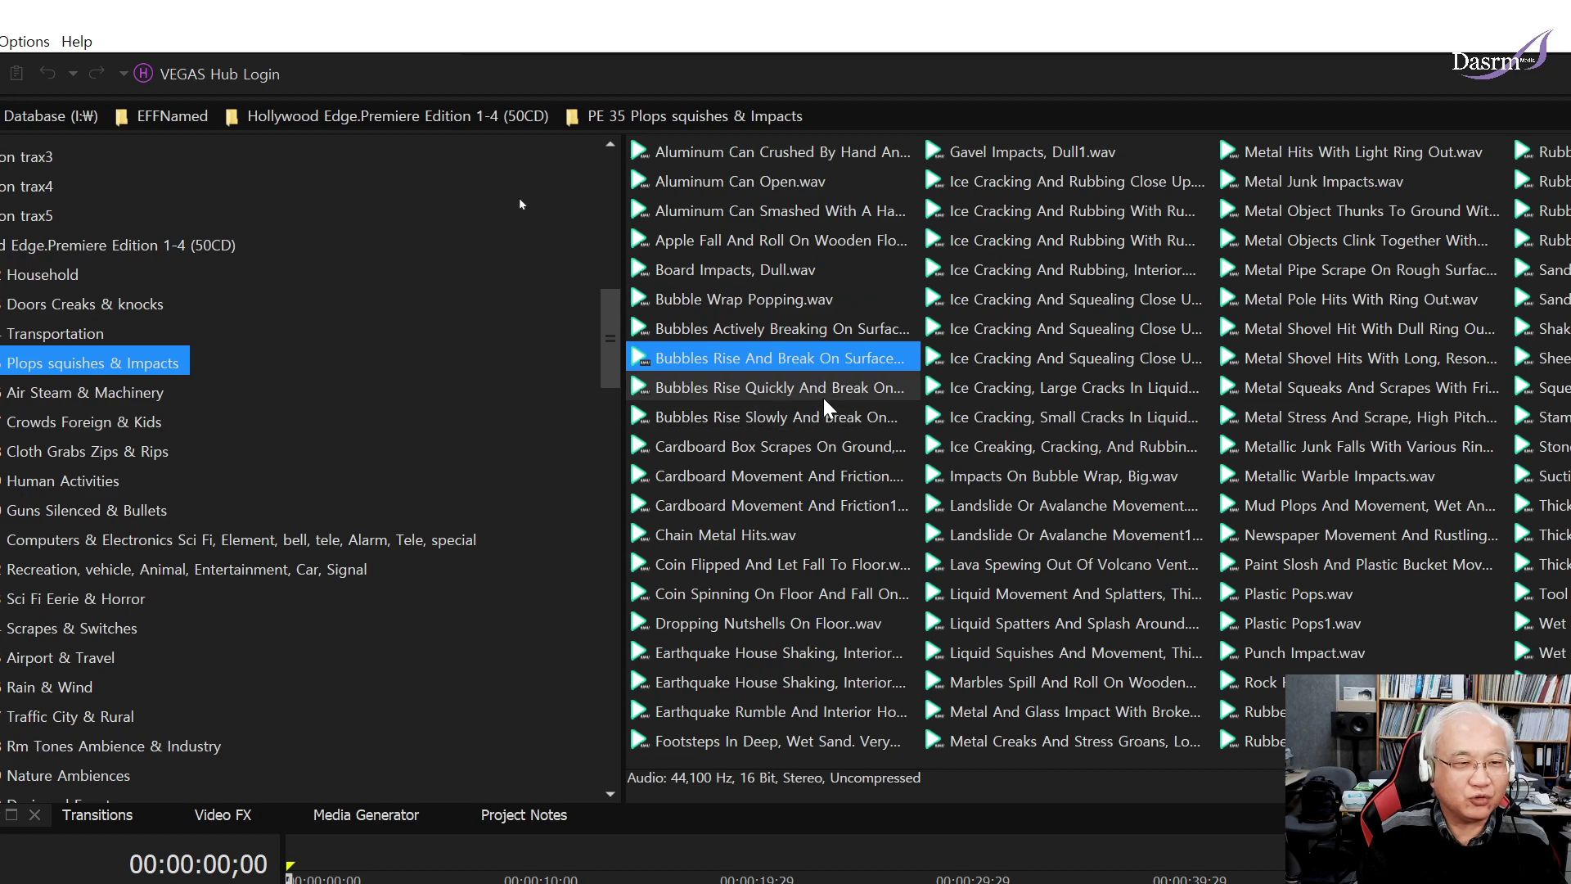
left_click(821, 390)
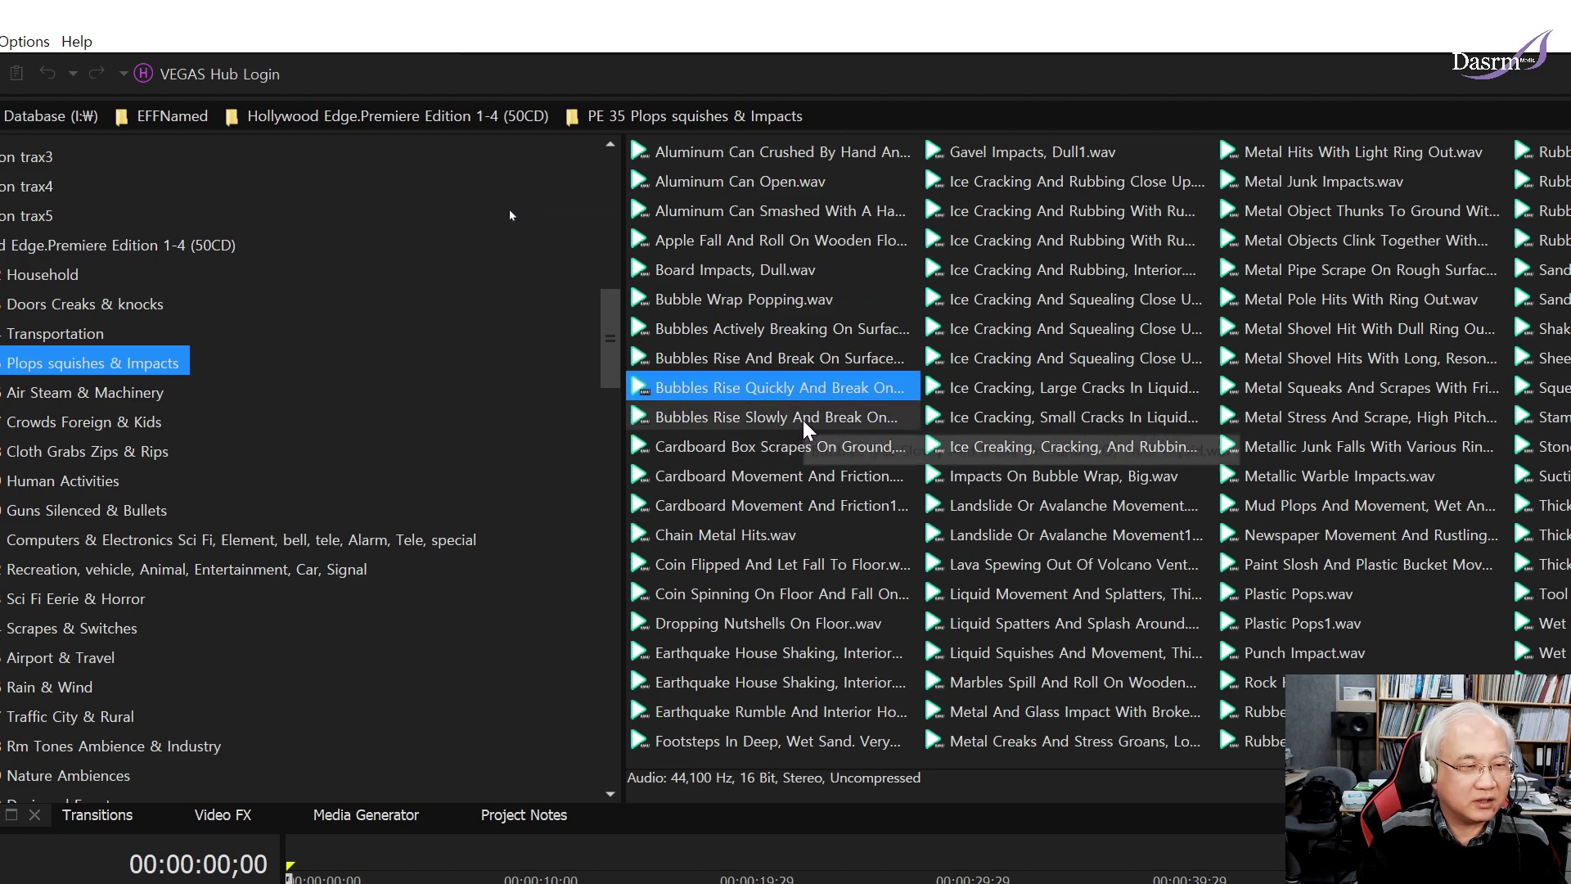
left_click(810, 422)
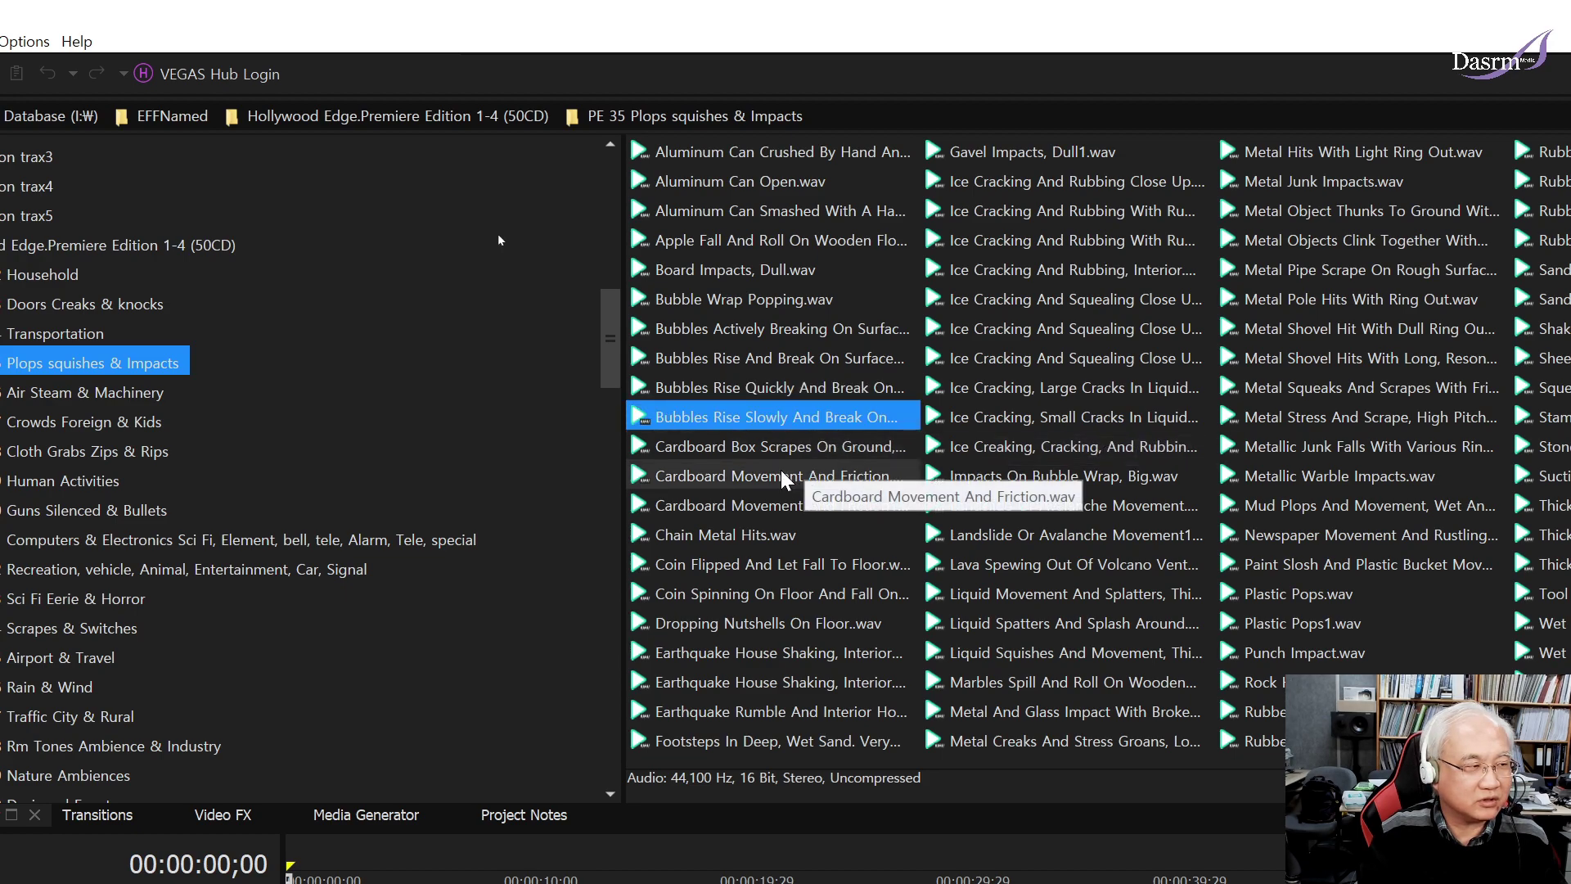
left_click(783, 479)
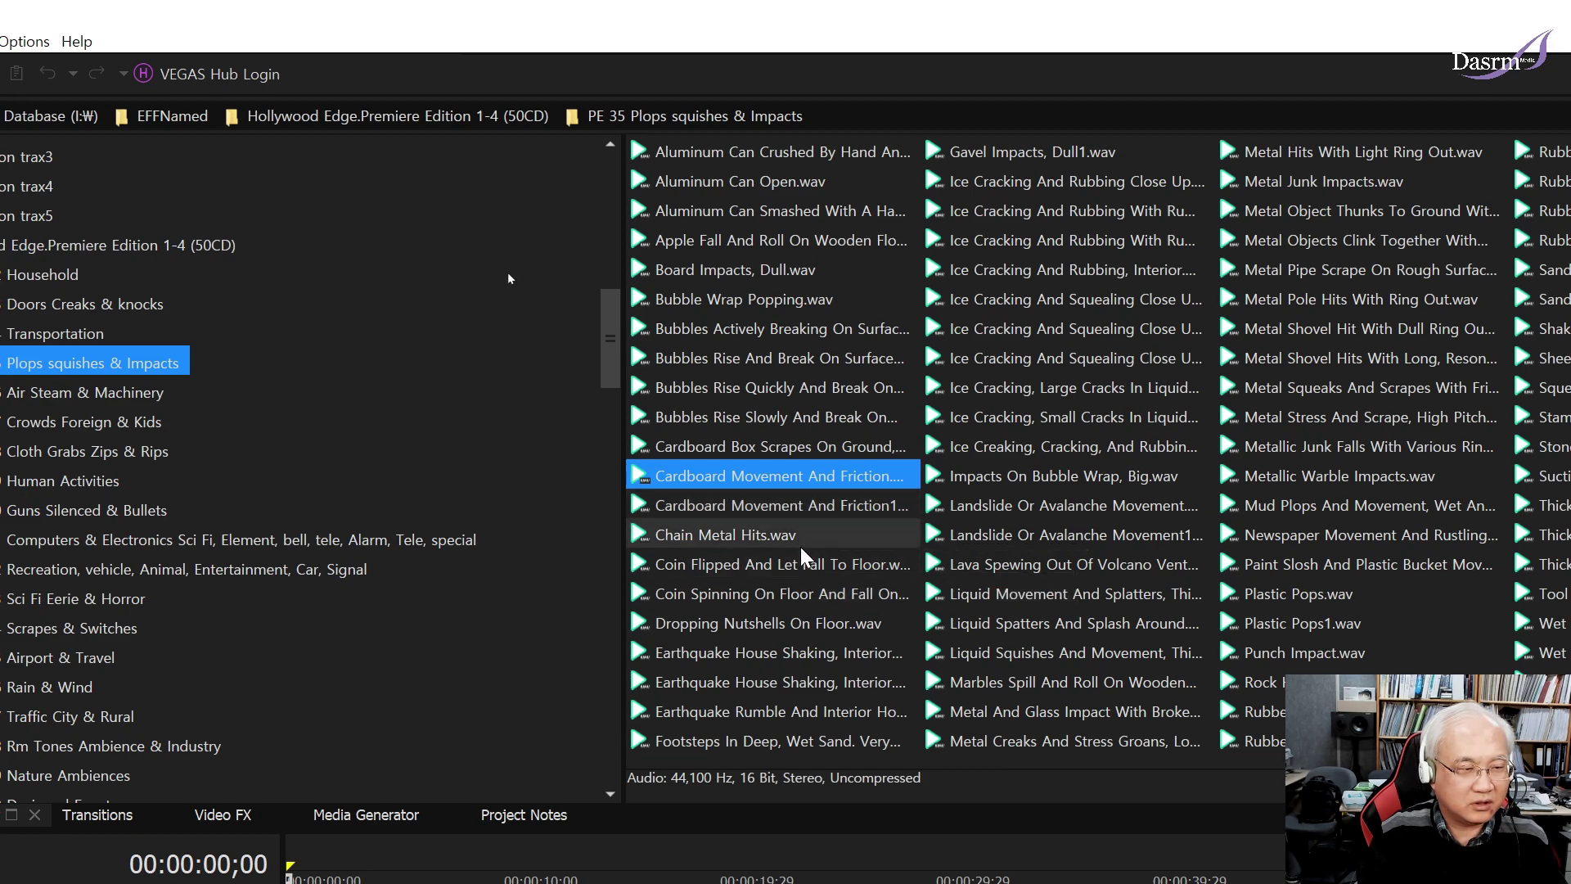
left_click(807, 506)
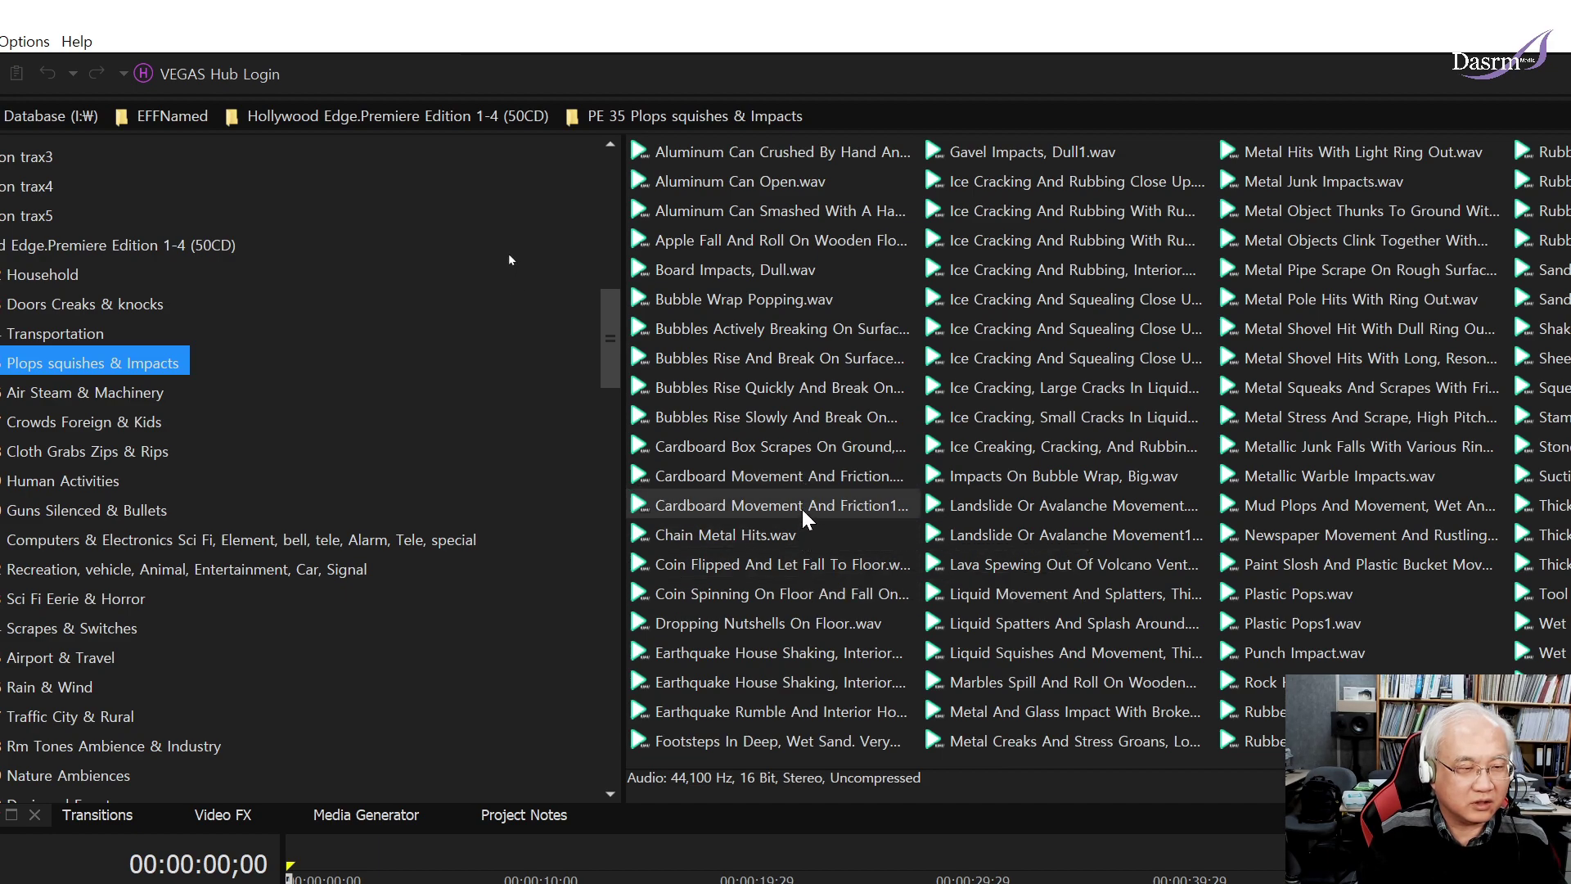
left_click(813, 566)
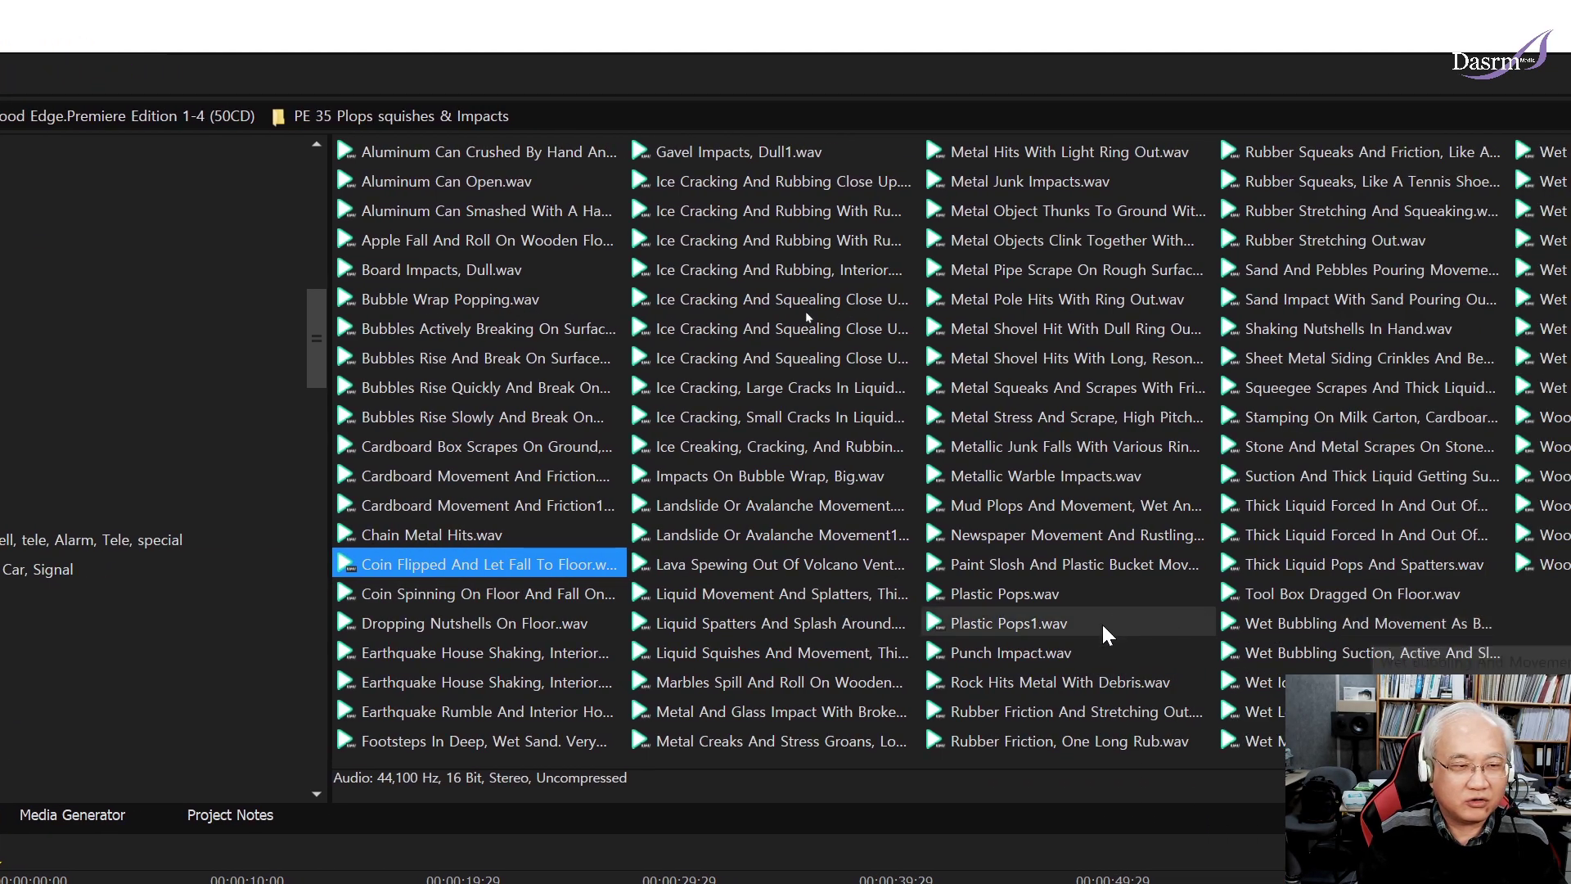
Preview the coin fall again, dropping nutshells, earthquake house shaking and close-up ice cracking clips.
left_click(538, 573)
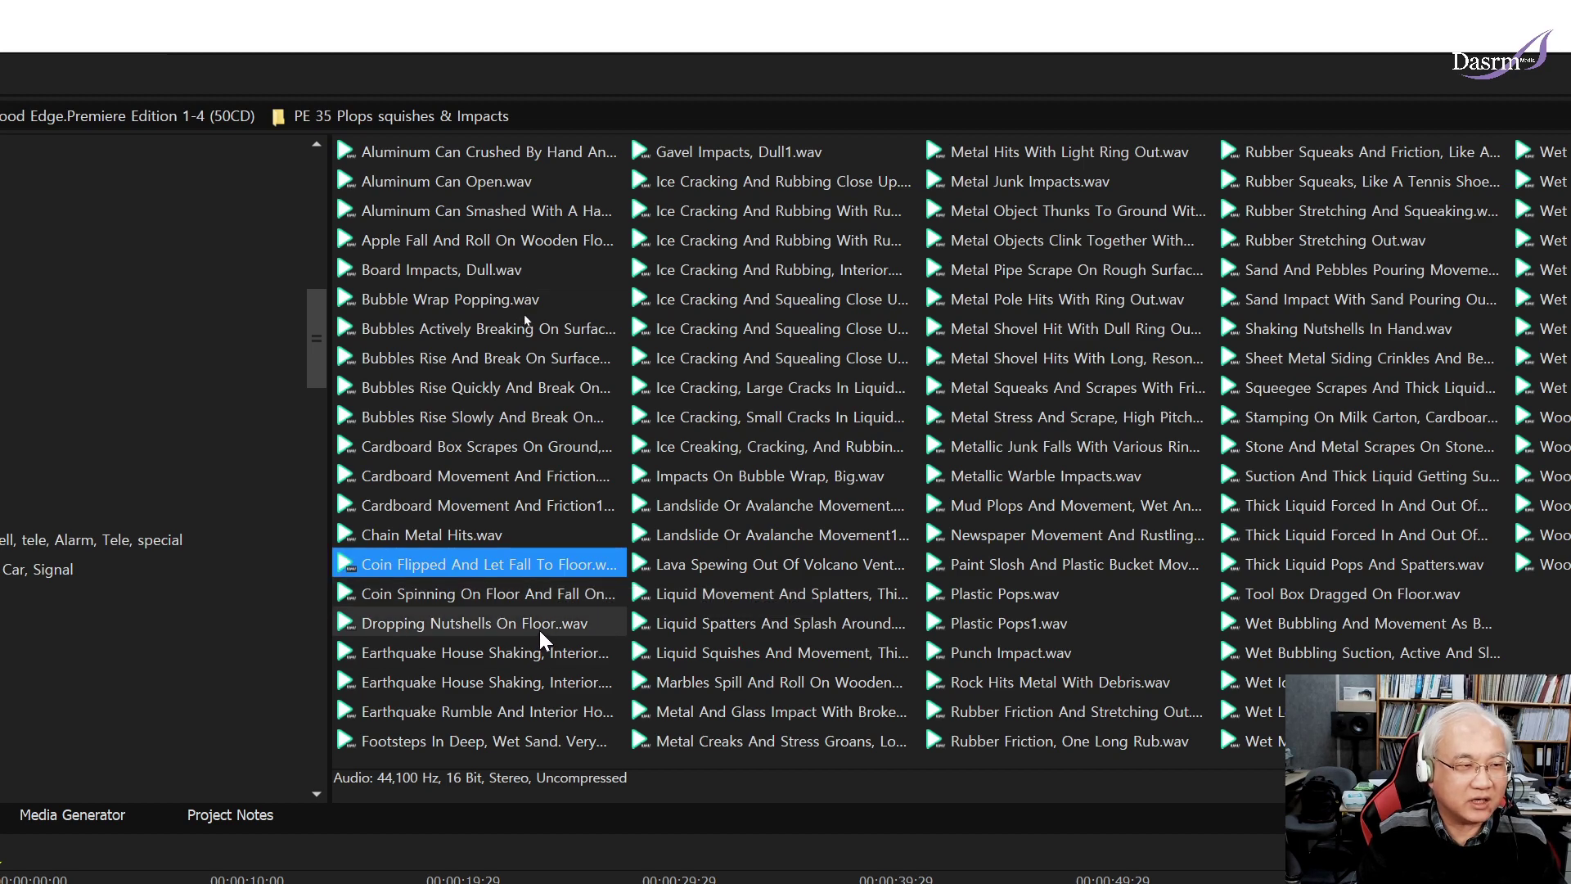
left_click(540, 632)
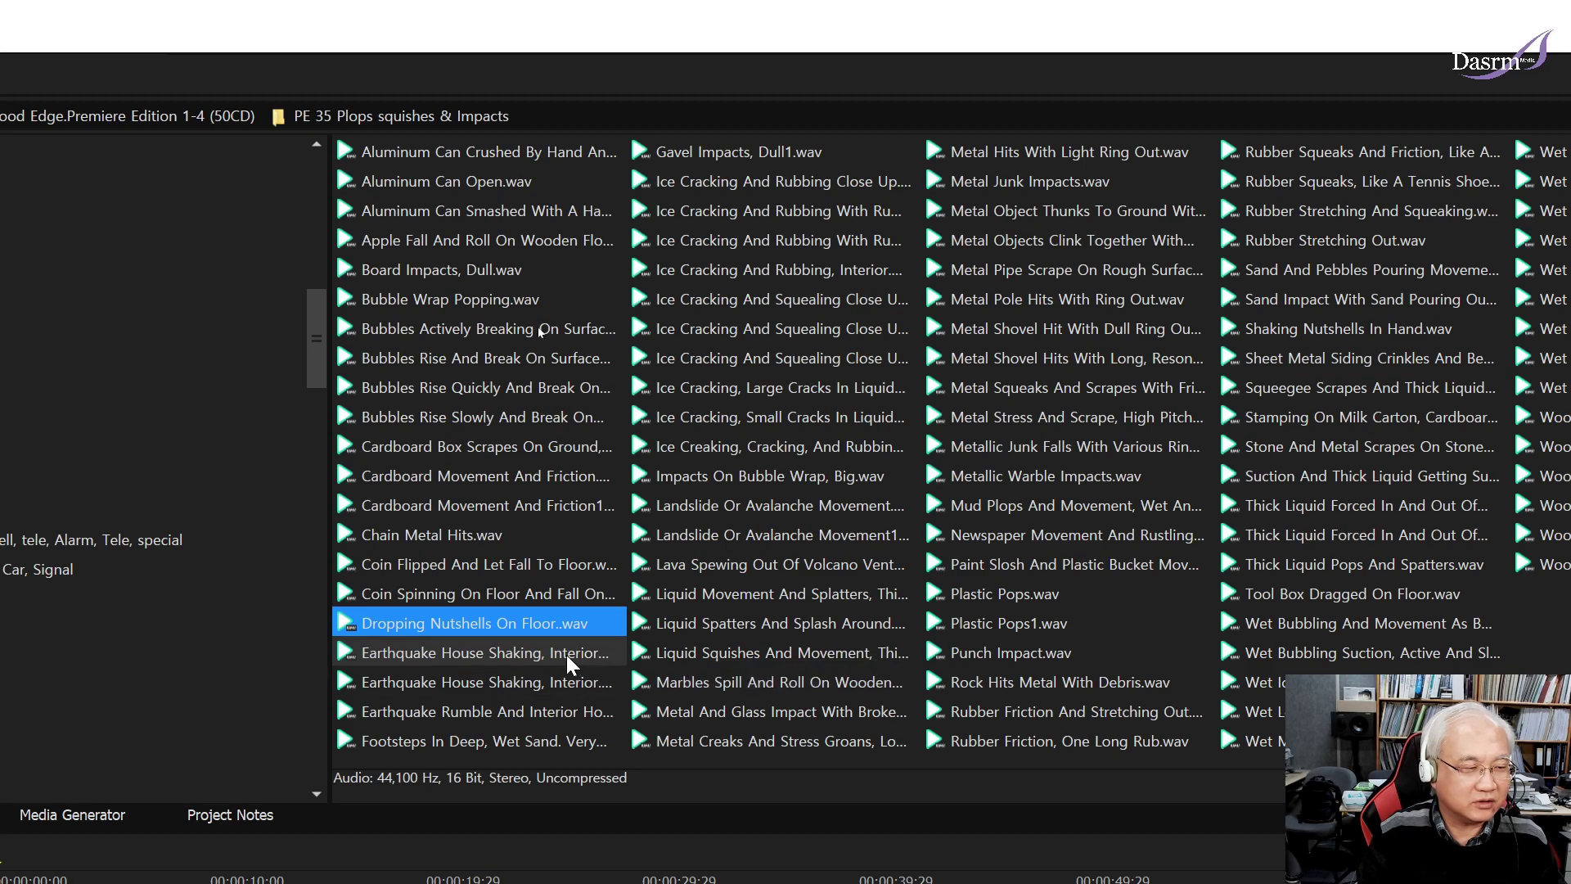
left_click(565, 655)
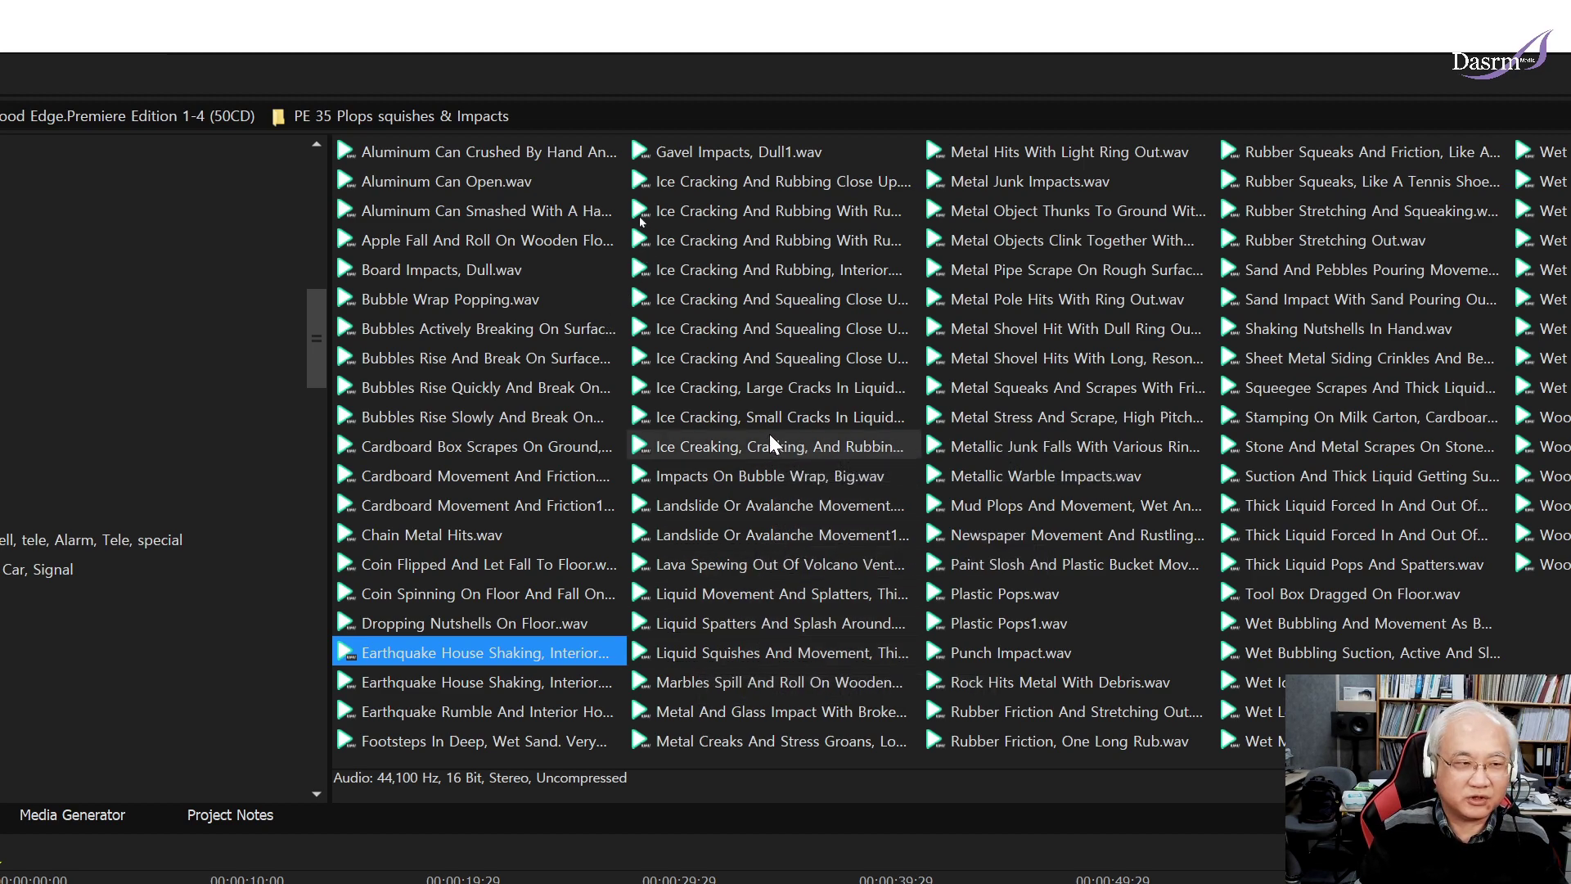
left_click(801, 192)
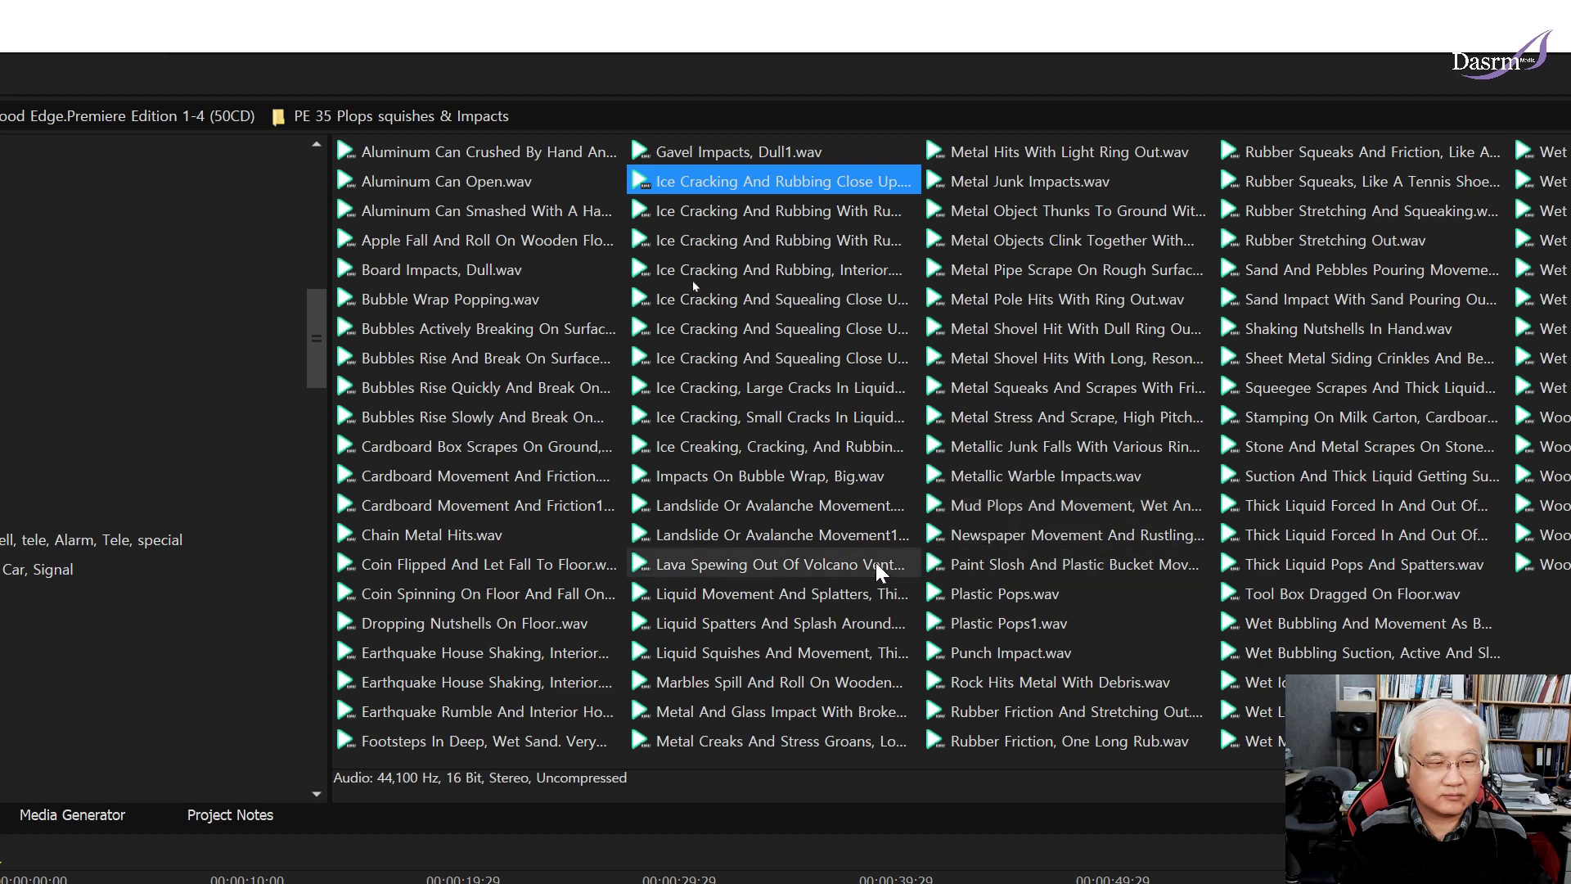
Preview the second landslide, wet squirty bubbles, suction thick liquid and Wood Impact.wav clips.
mouse_move(957, 565)
left_mouse_down()
mouse_move(1227, 626)
mouse_move(1375, 610)
left_mouse_up()
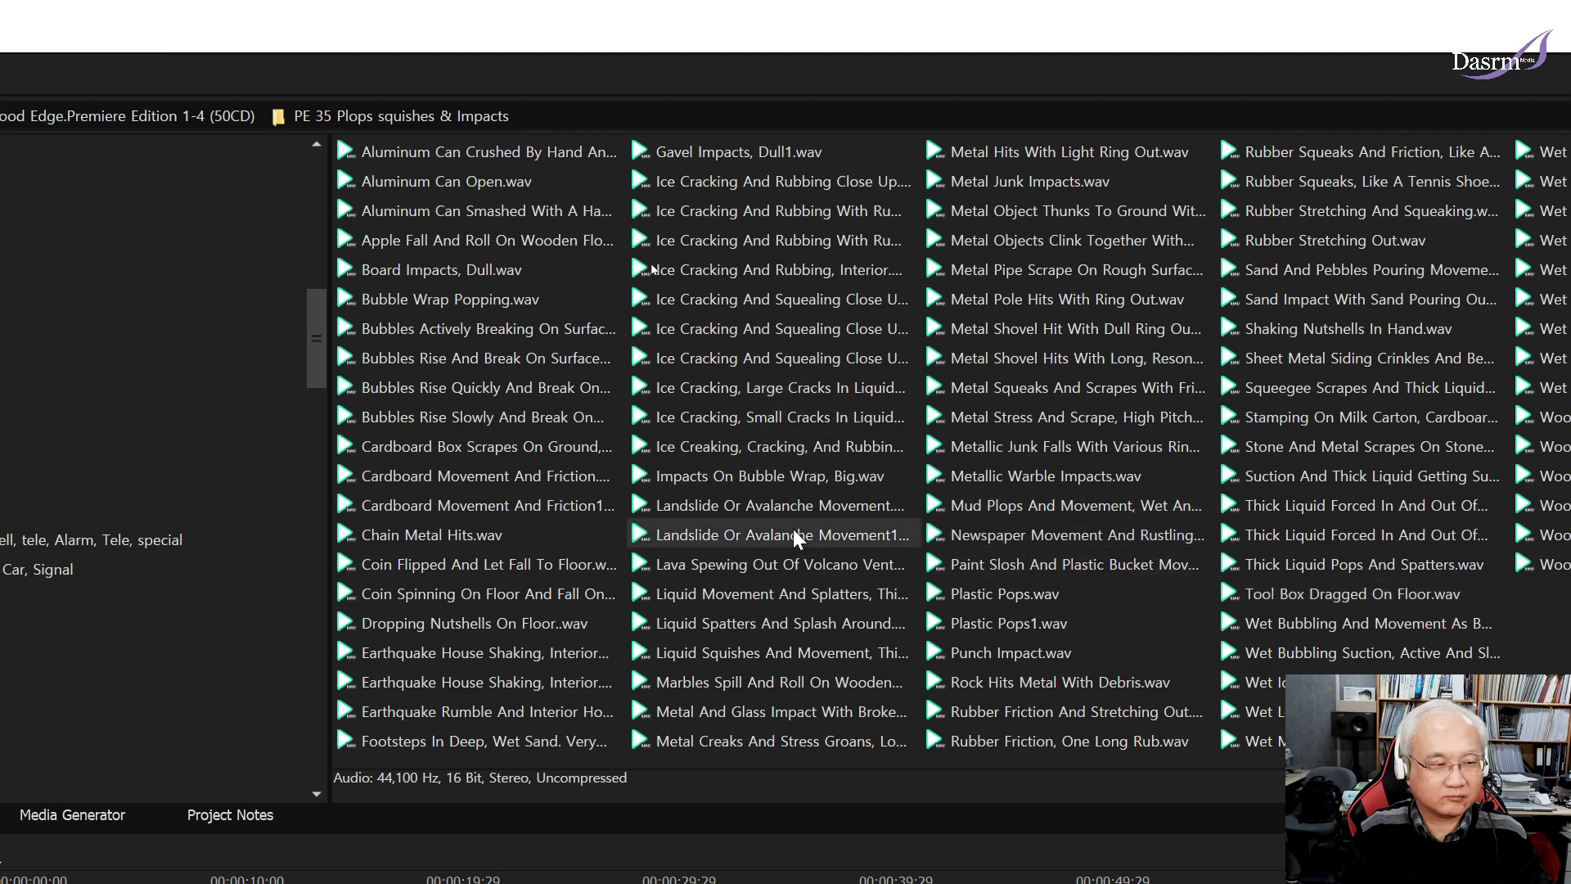
left_click(843, 541)
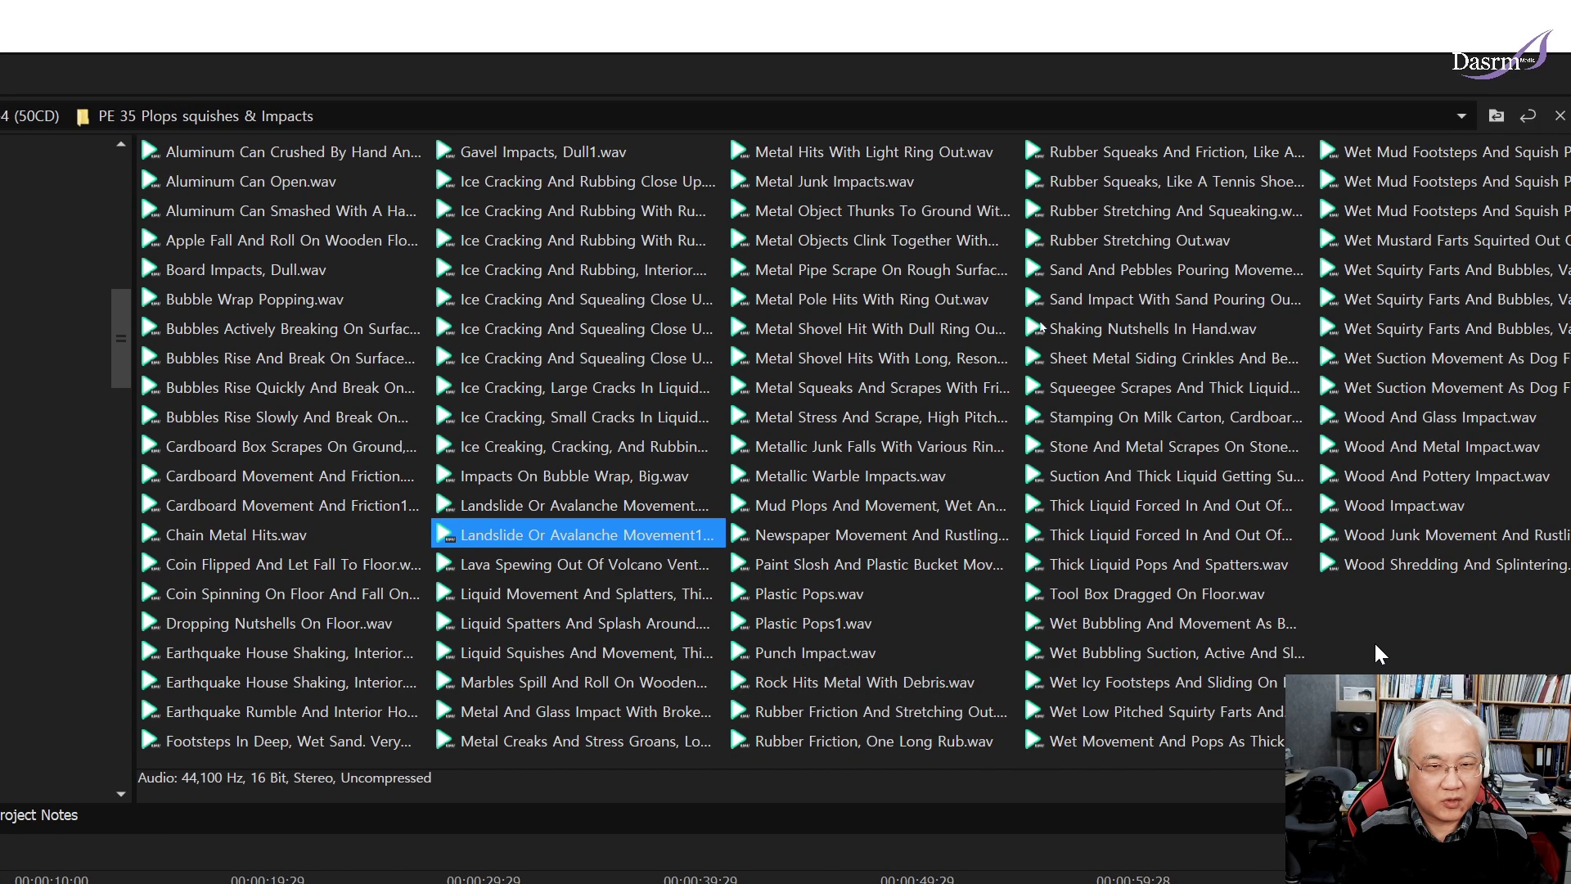
left_click(1342, 298)
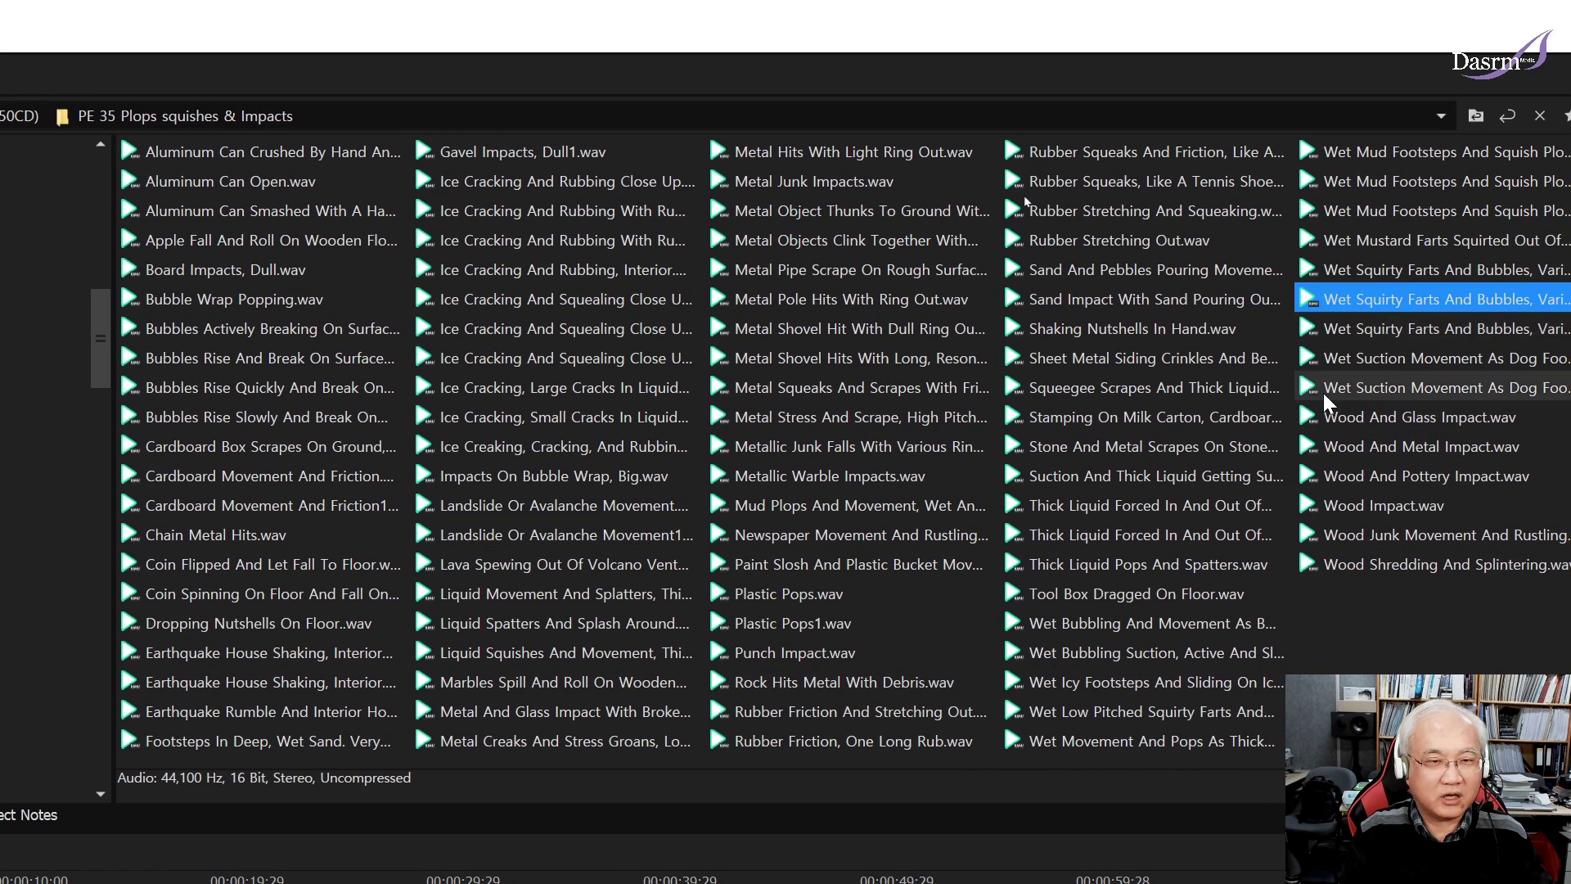
left_click(1150, 477)
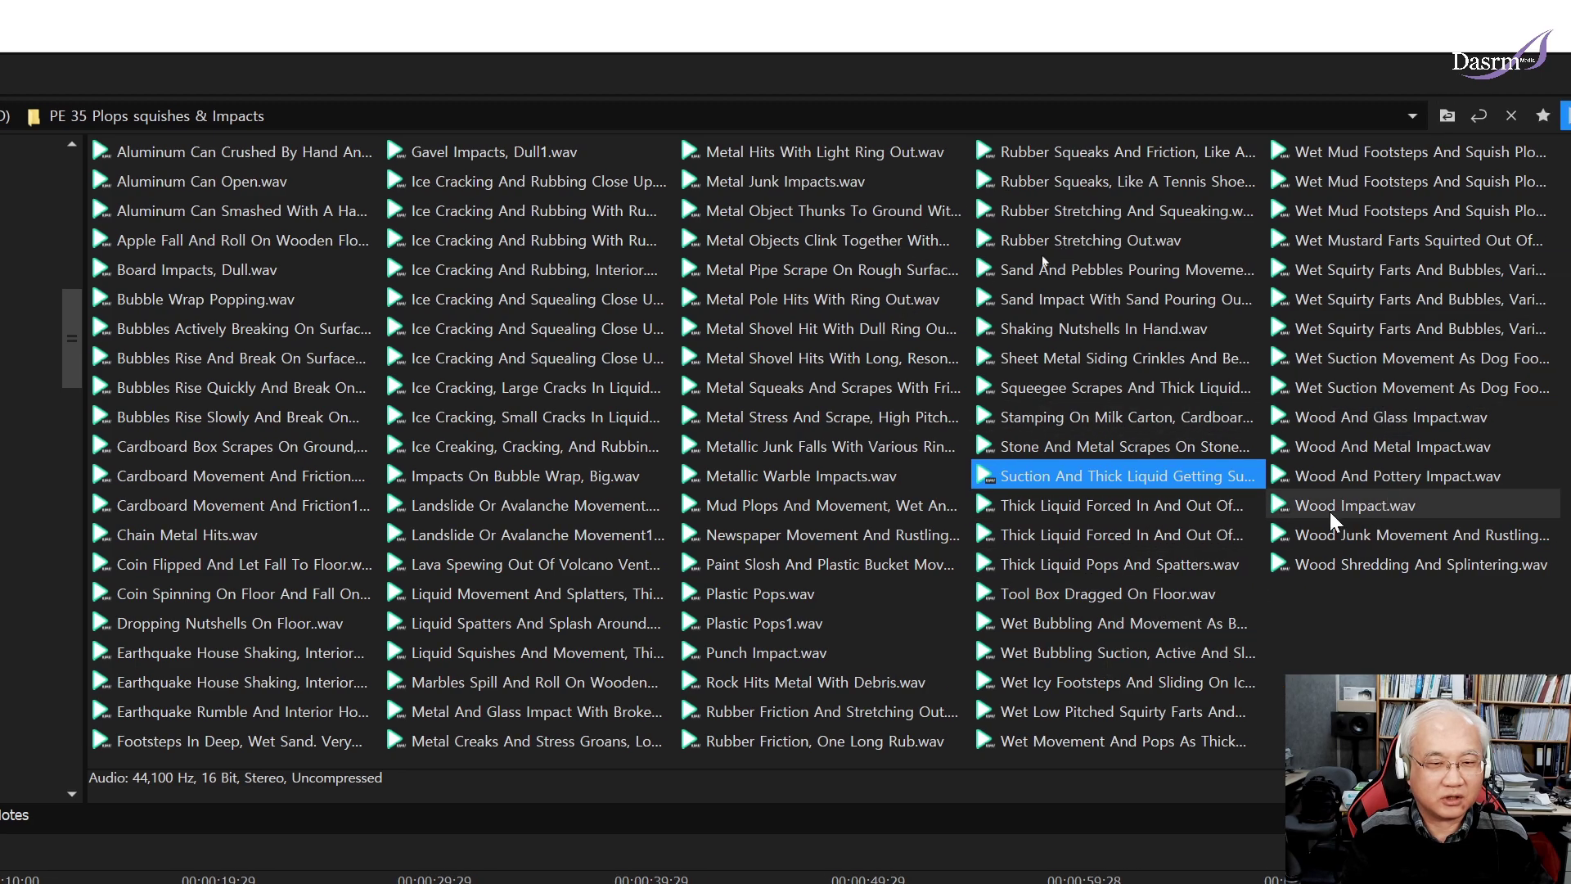
left_click(1349, 505)
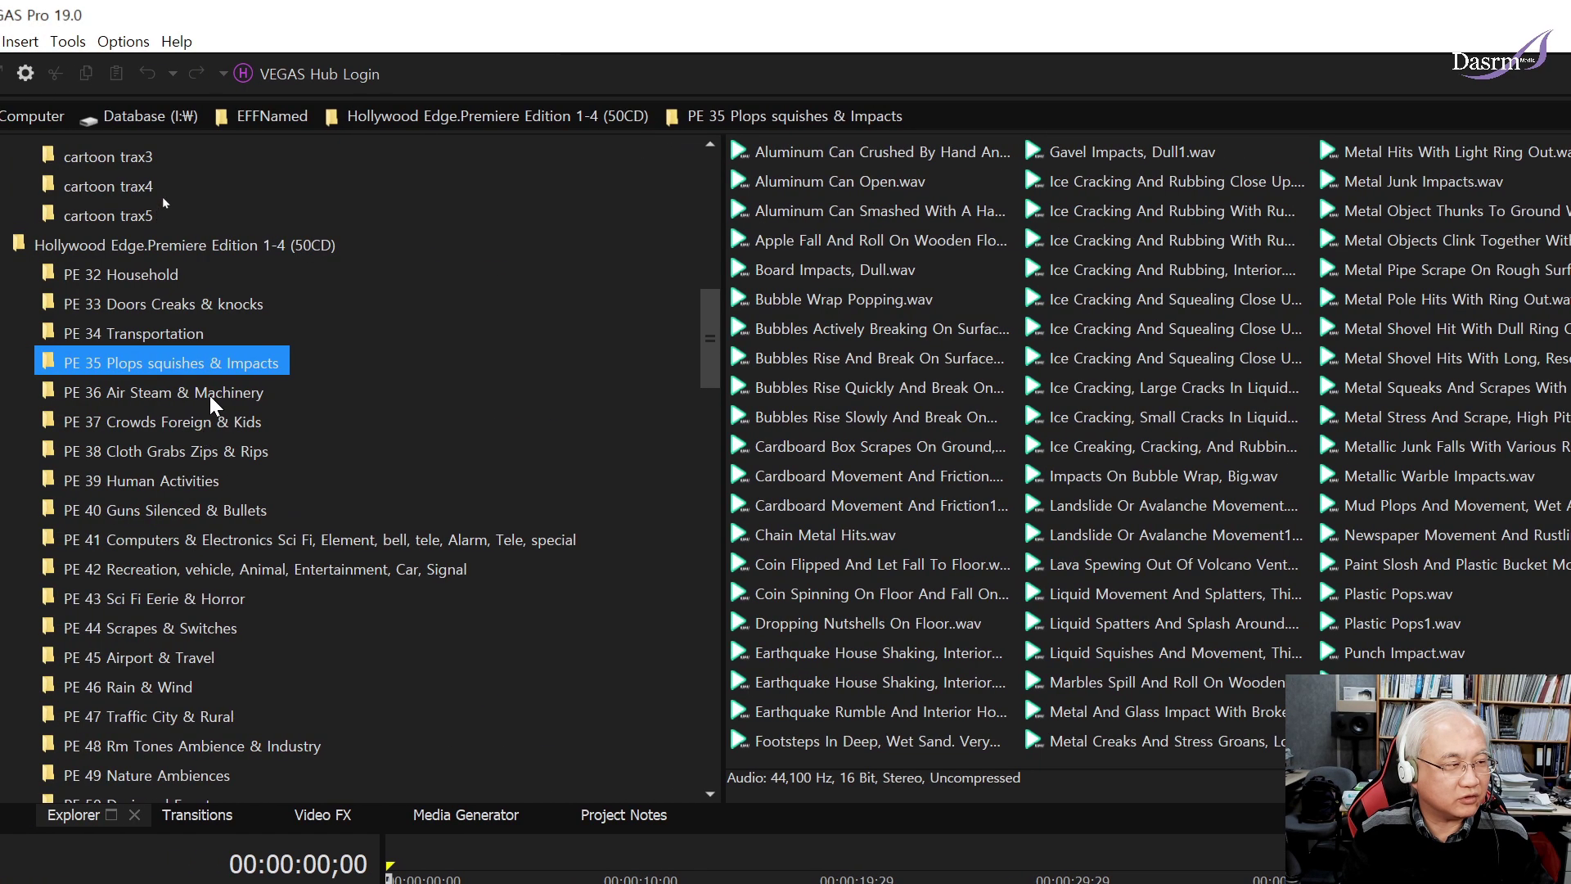
Open PE 36 Air Steam & Machinery and preview the air mortar, blow torch, Gritty Metal Drill and air release clips.
left_click(200, 396)
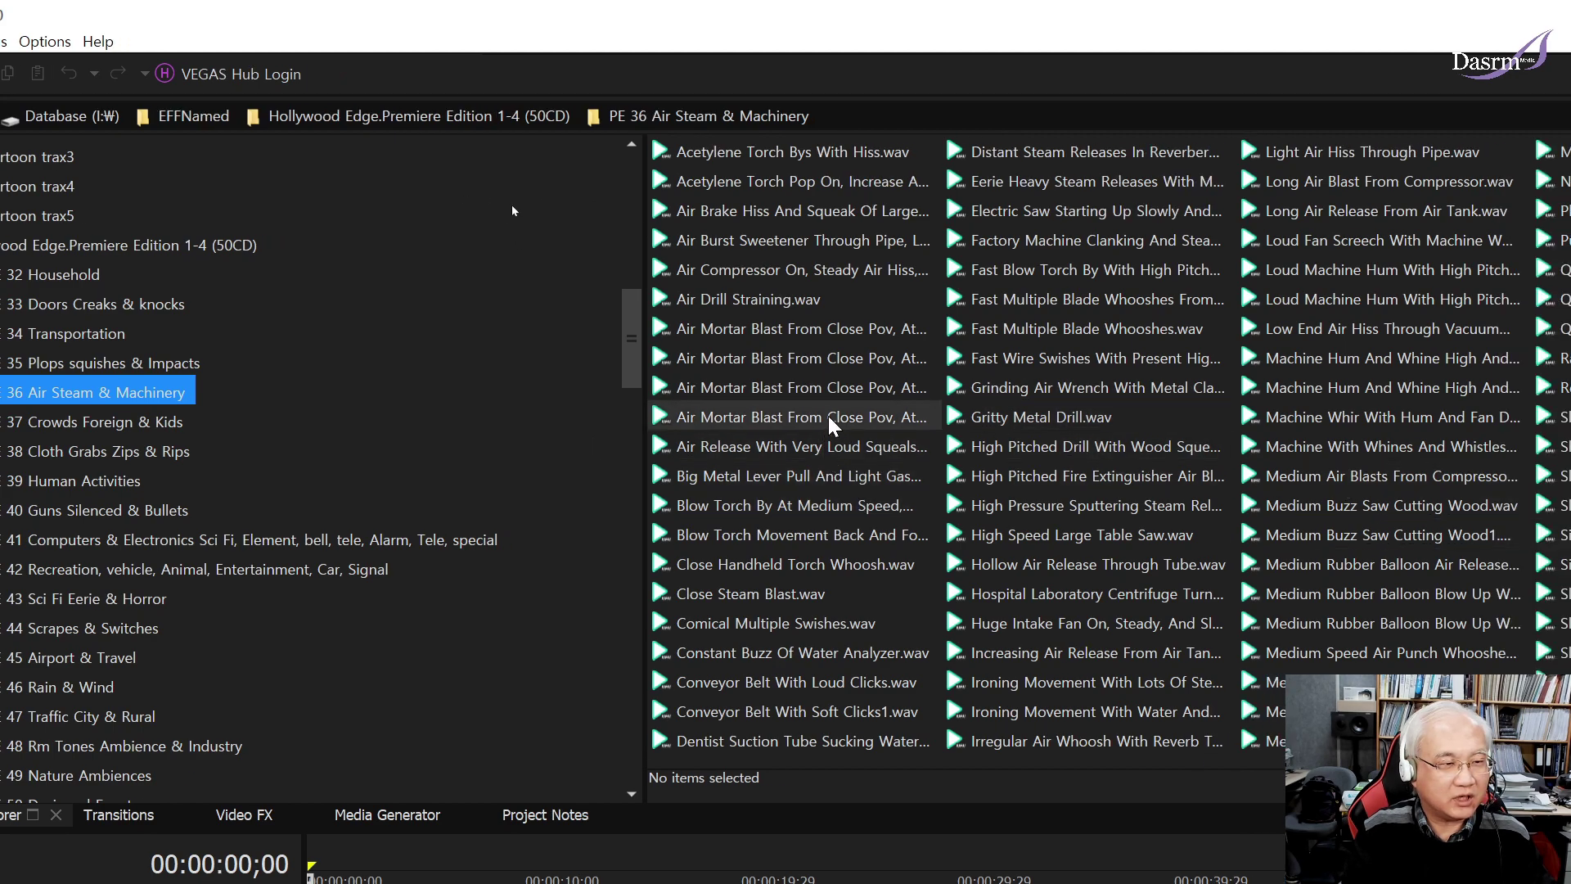
left_click(831, 419)
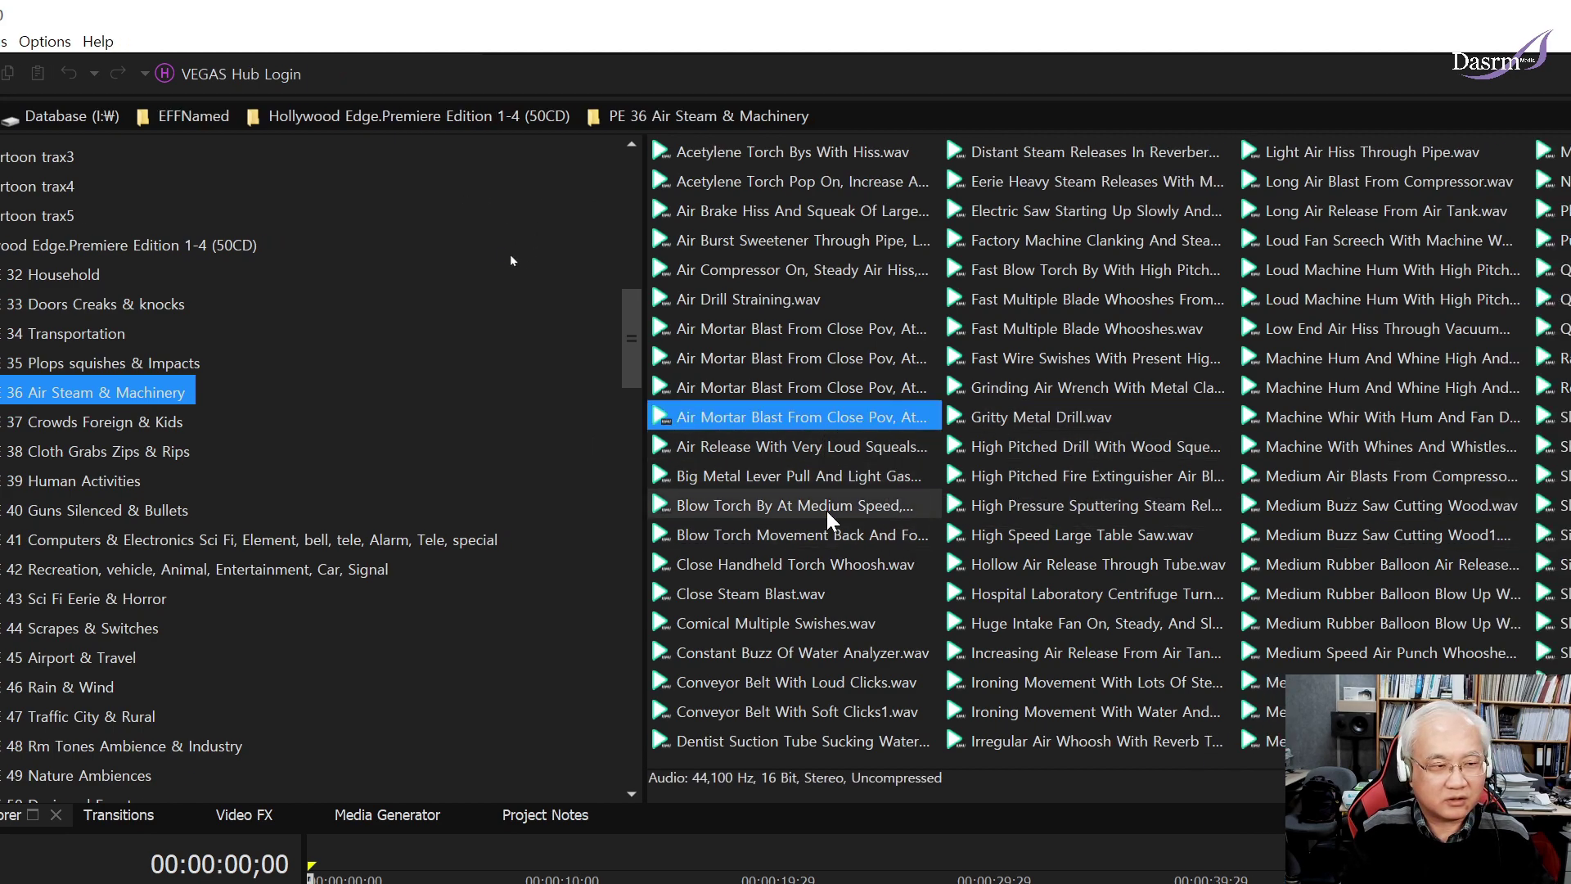
left_click(888, 506)
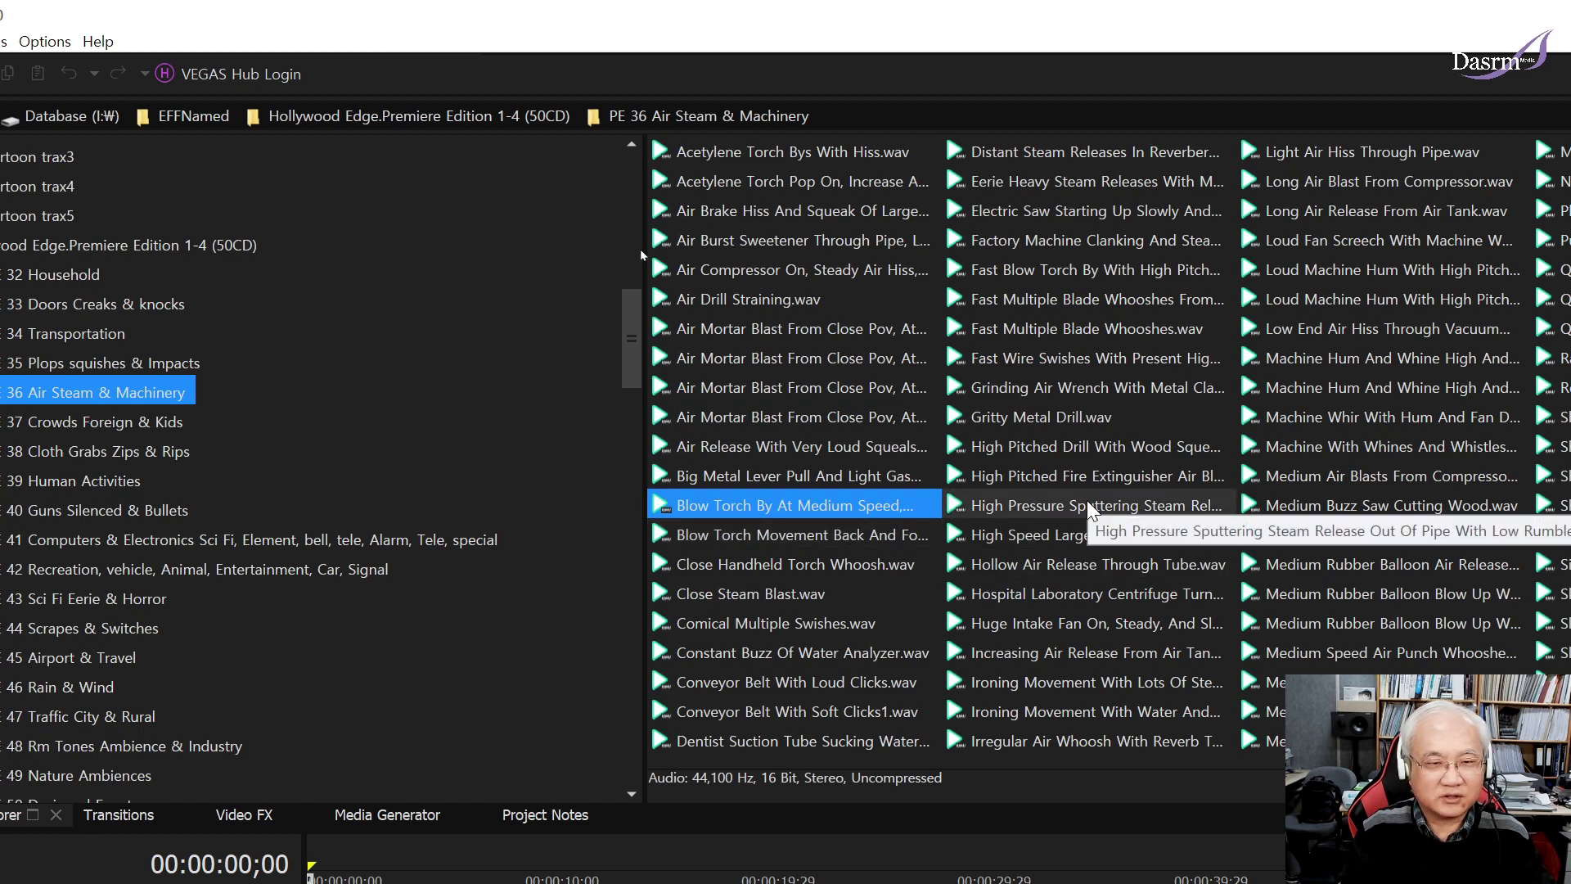
left_click(1092, 419)
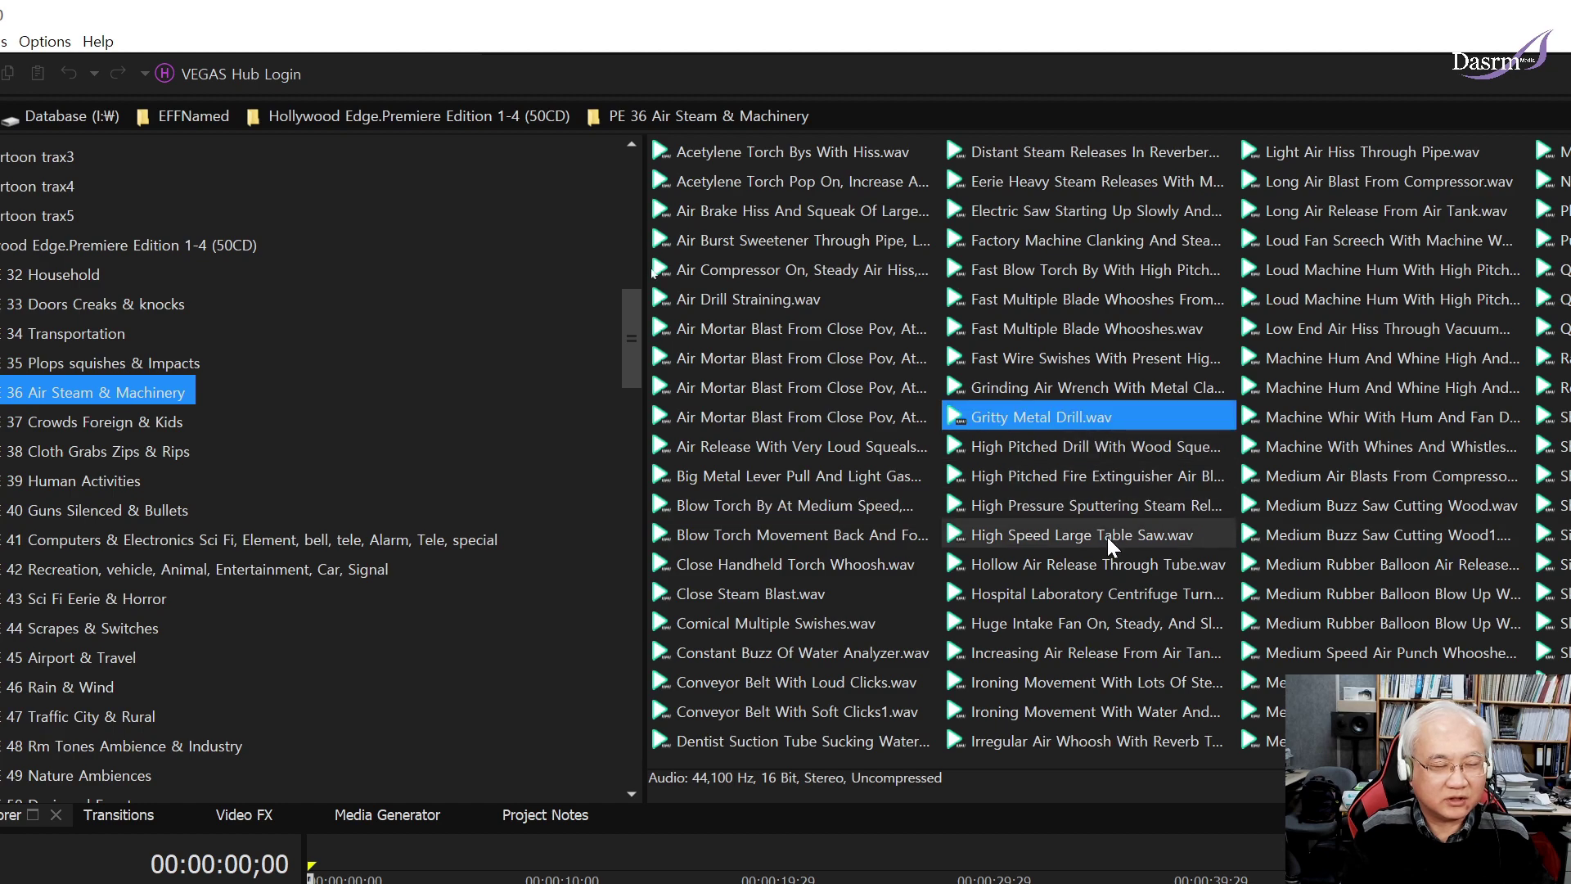
left_click(1106, 654)
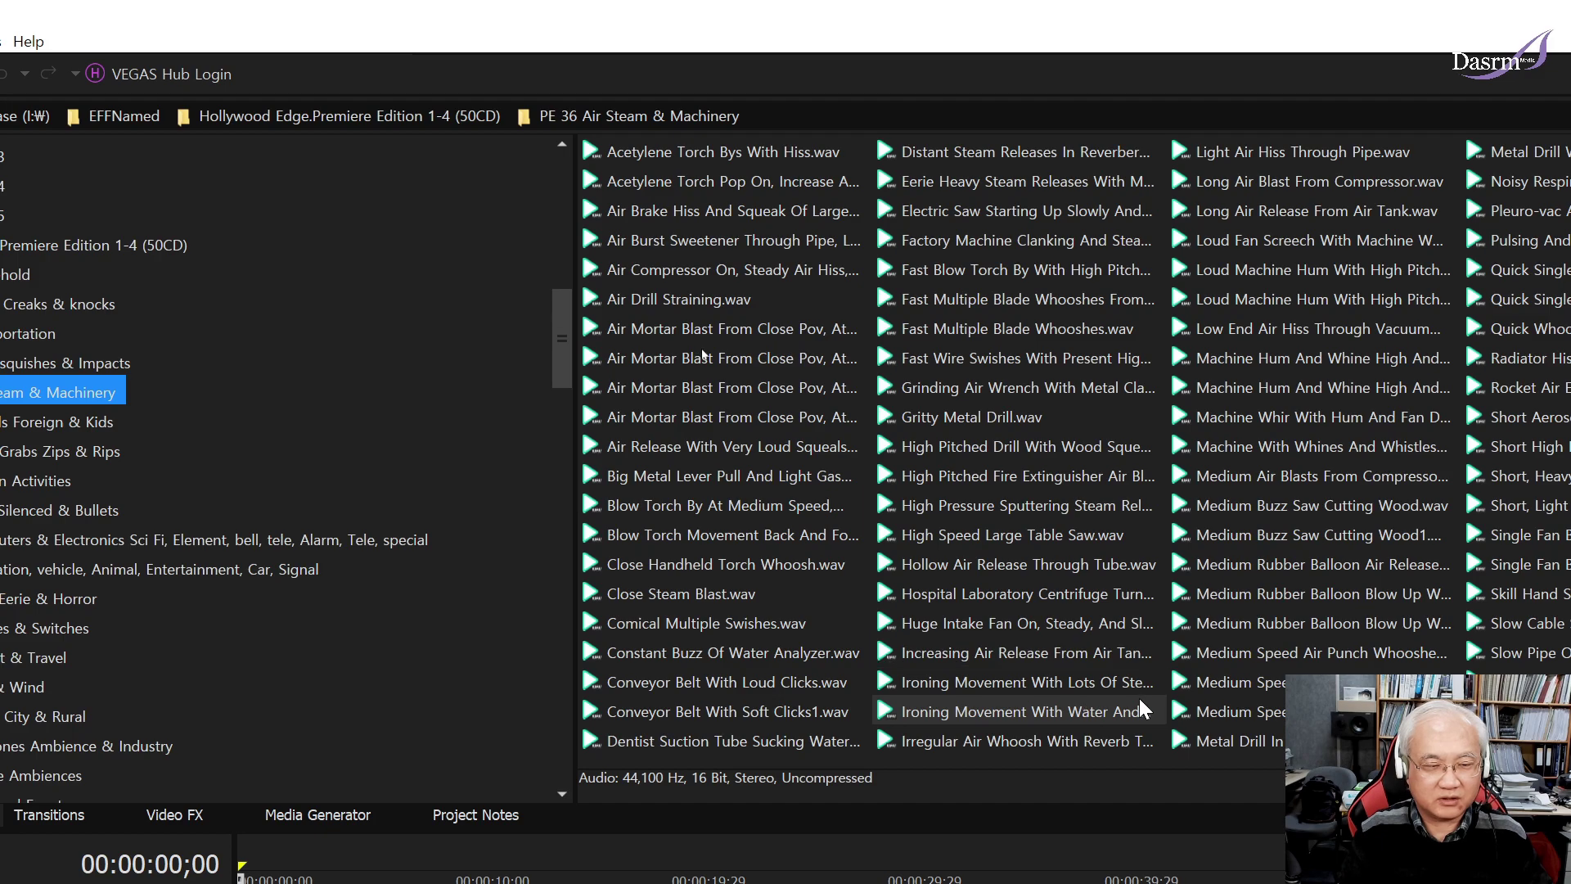
Preview the ironing and loud machine hum clips, then open the PE 37 Crowds Foreign & Kids folder.
left_click(1086, 712)
left_click(1330, 301)
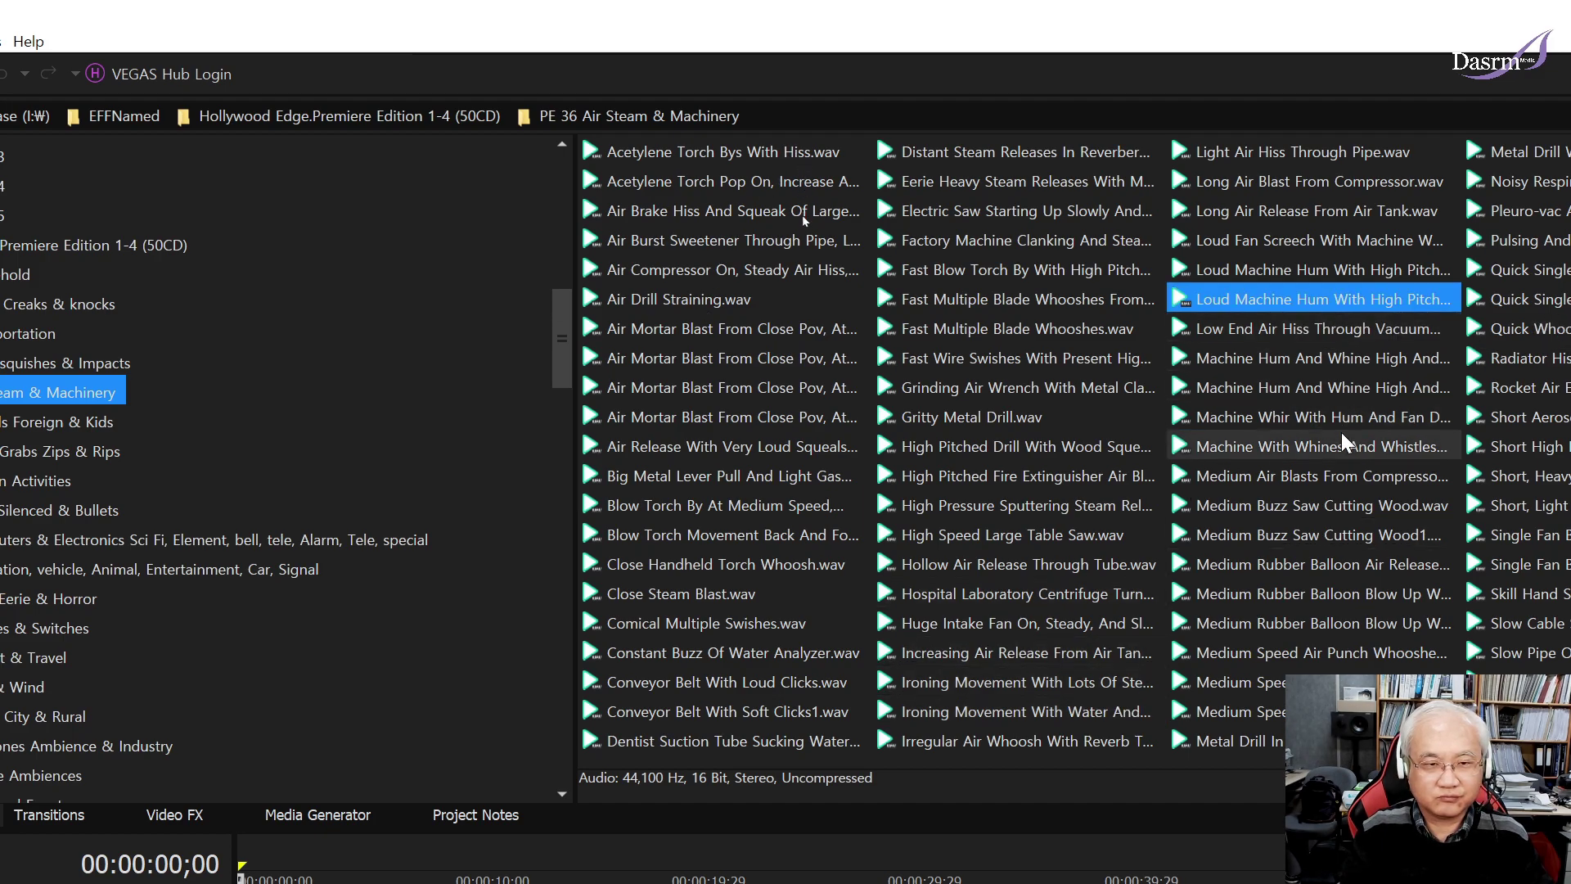
scroll(1382, 484, "right", 3)
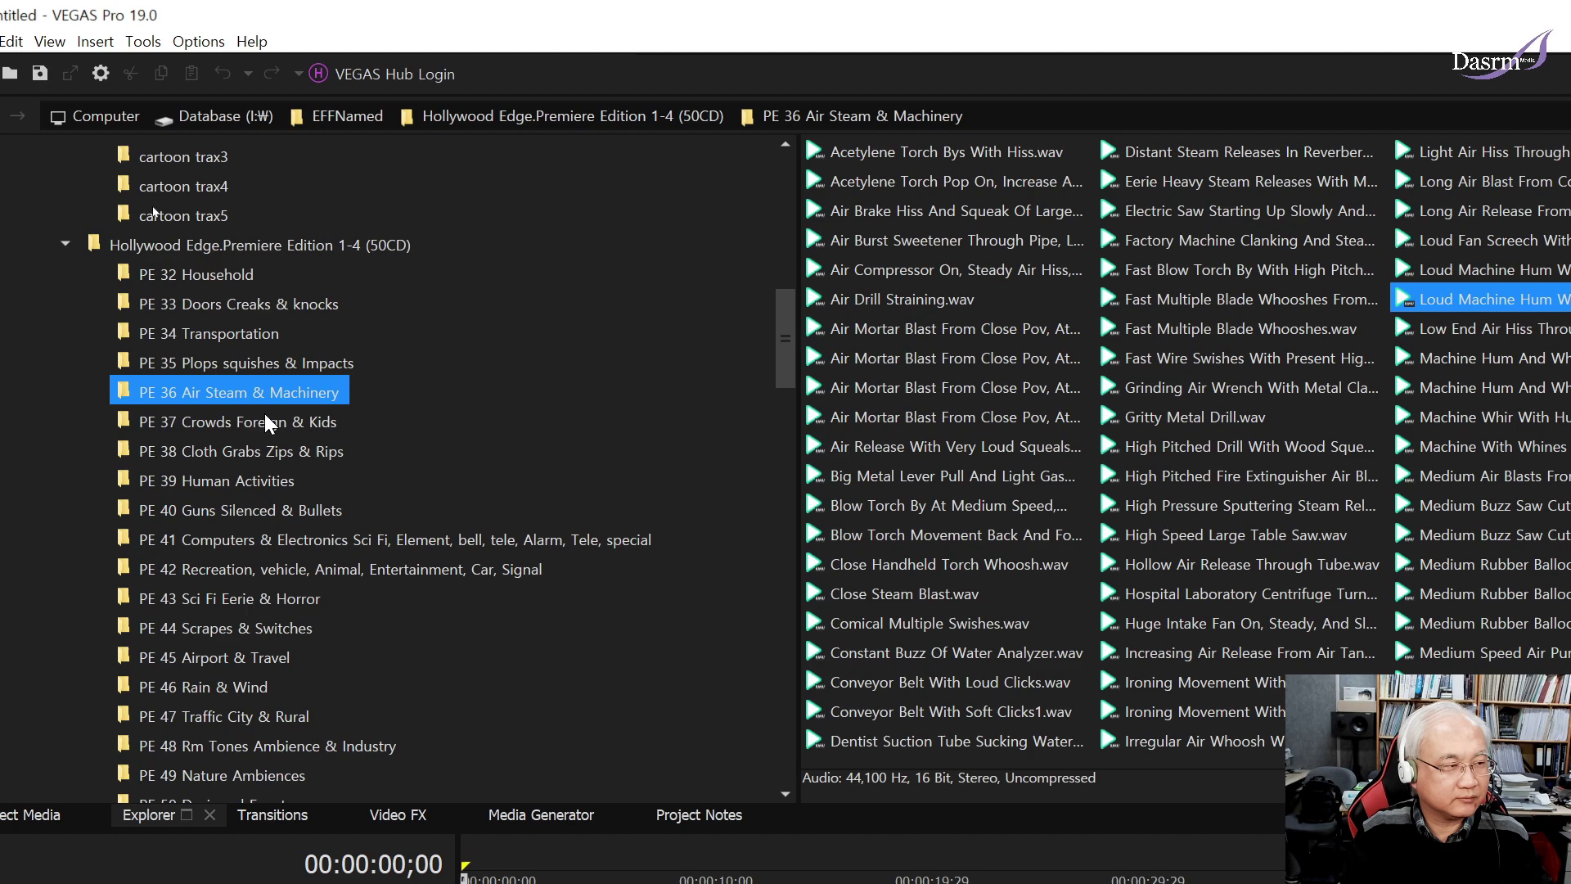
left_click(269, 424)
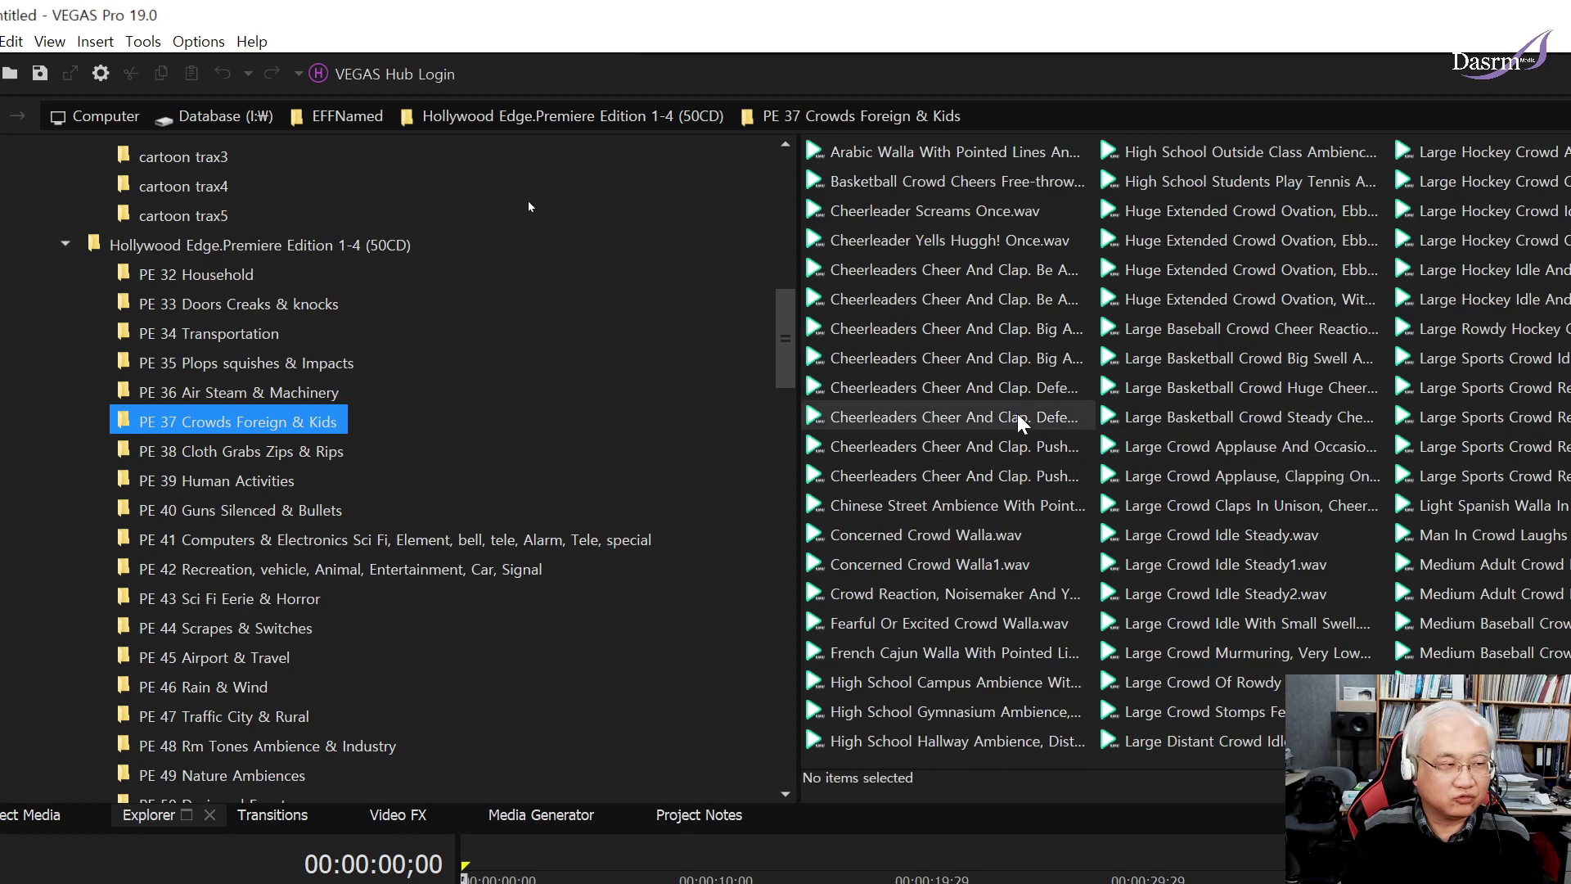
Preview the cheerleaders, Concerned Crowd Walla, campus ambience, crowd applause and Large Sports Crowd Idle clips.
left_click(1015, 299)
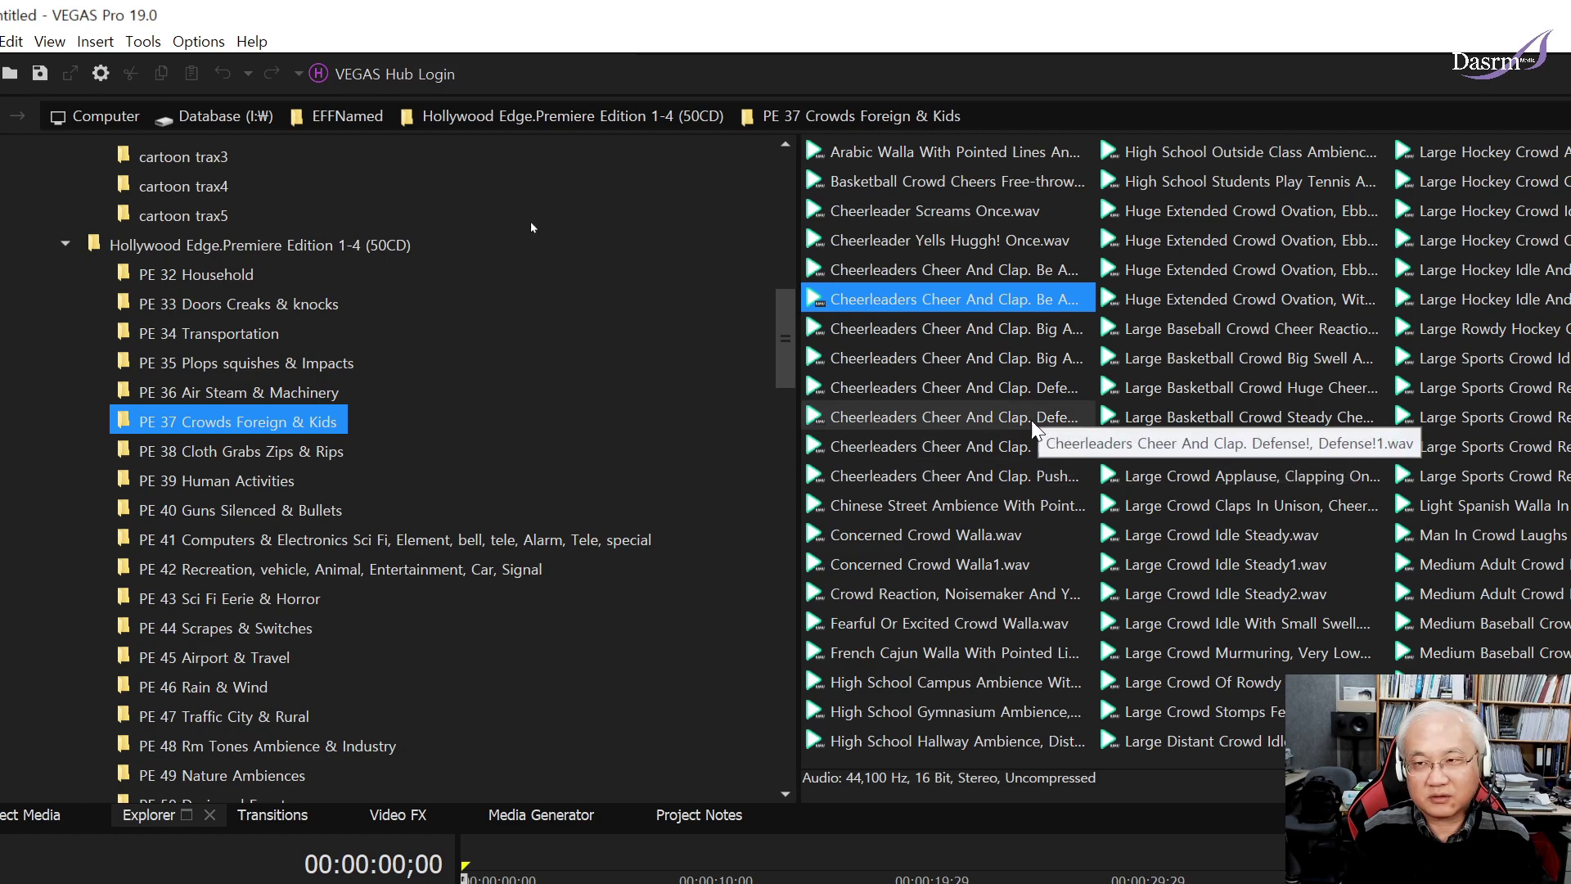
left_click(1011, 535)
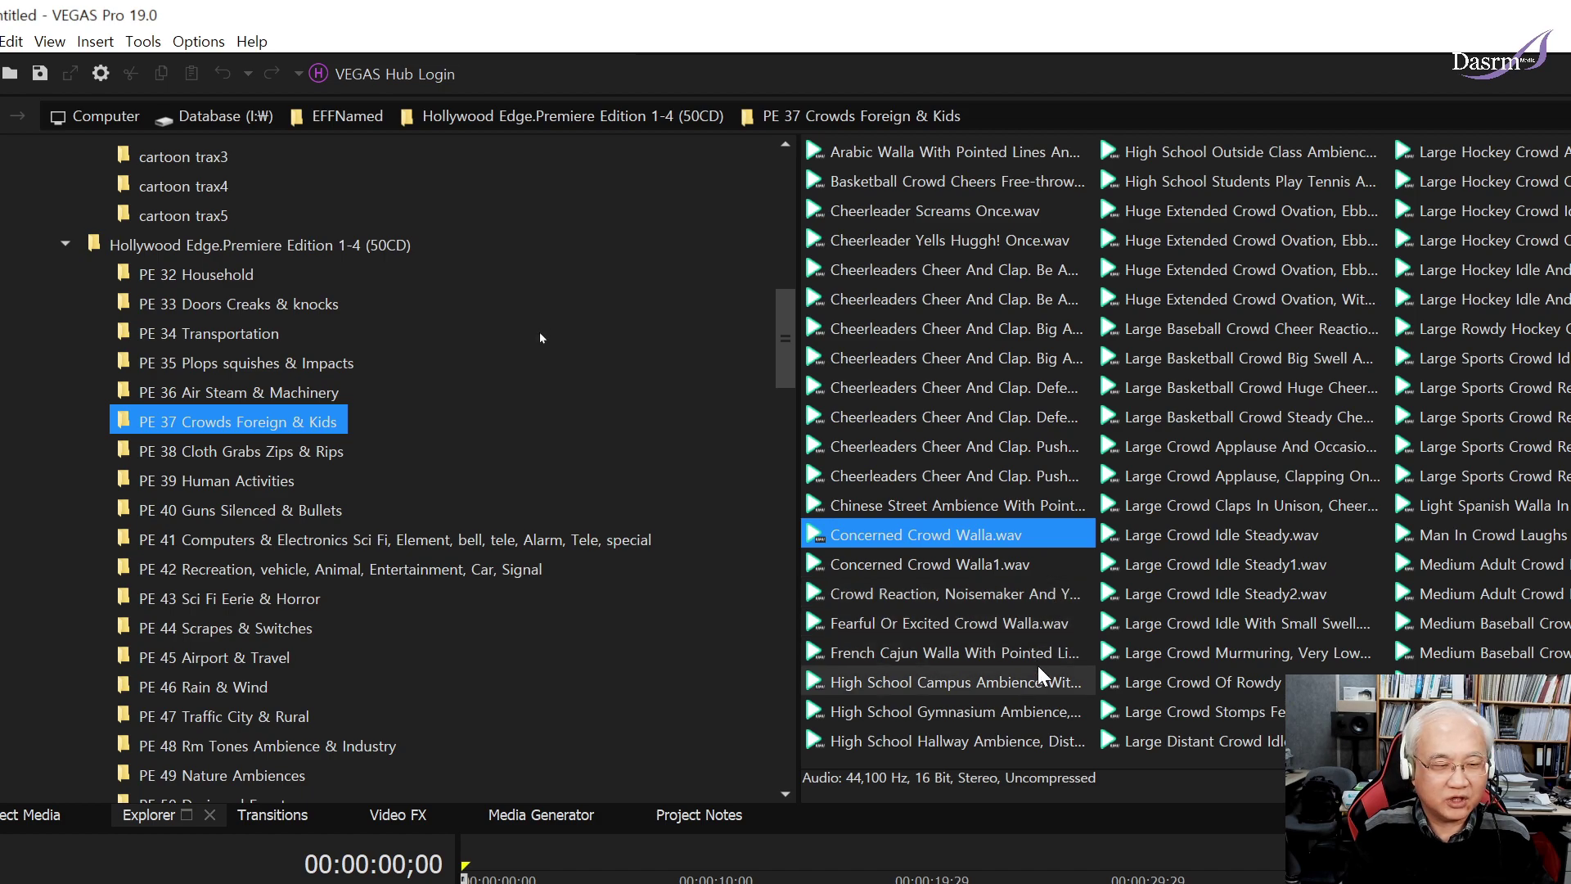
left_click(1025, 684)
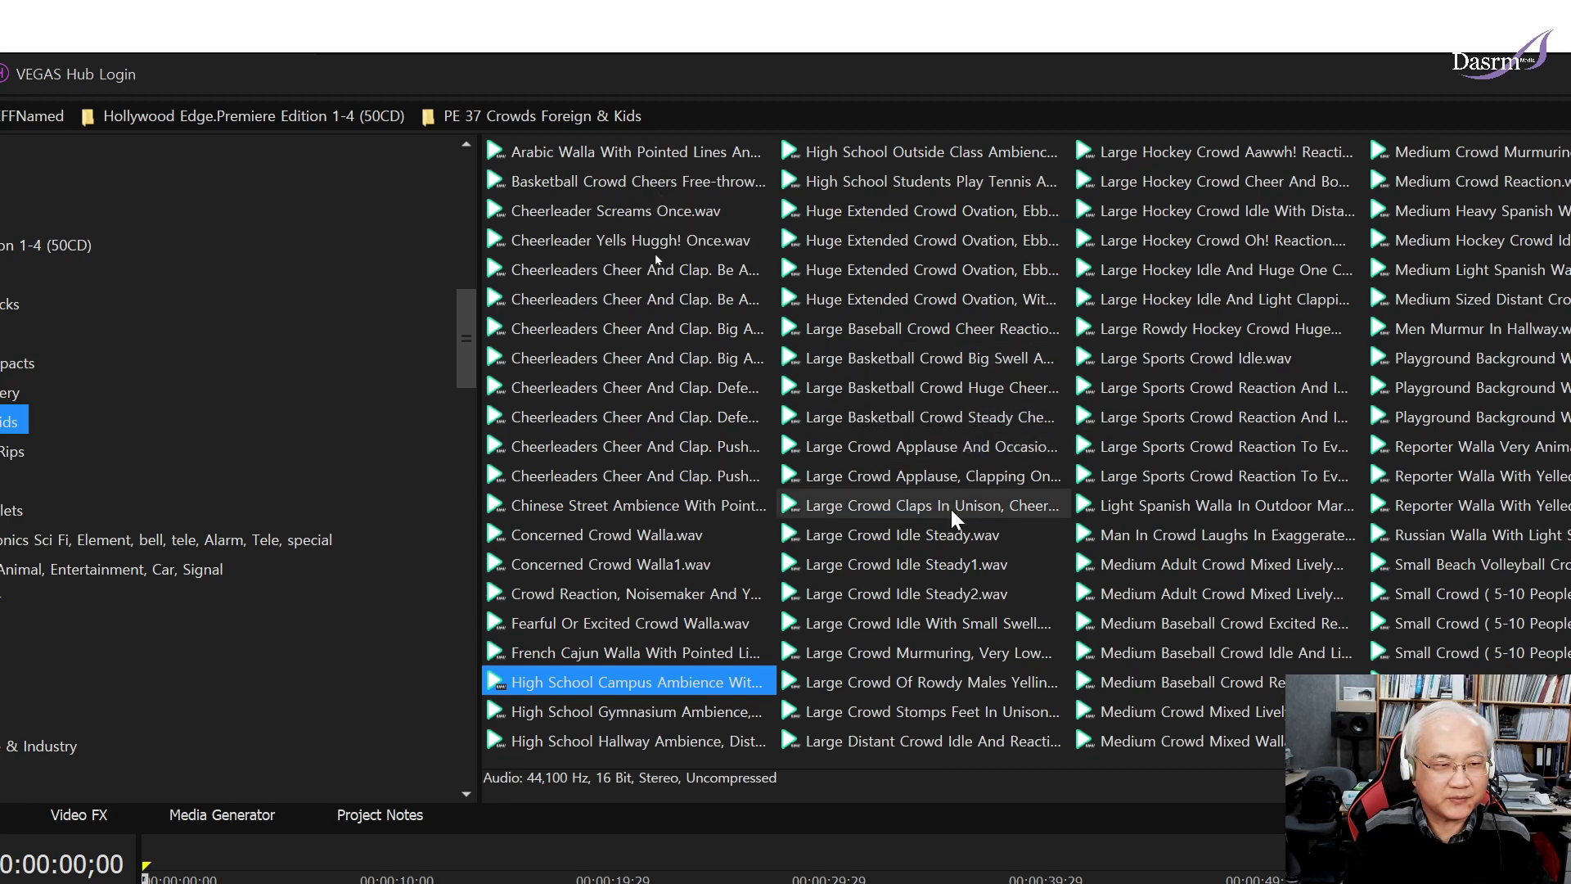
left_click(970, 443)
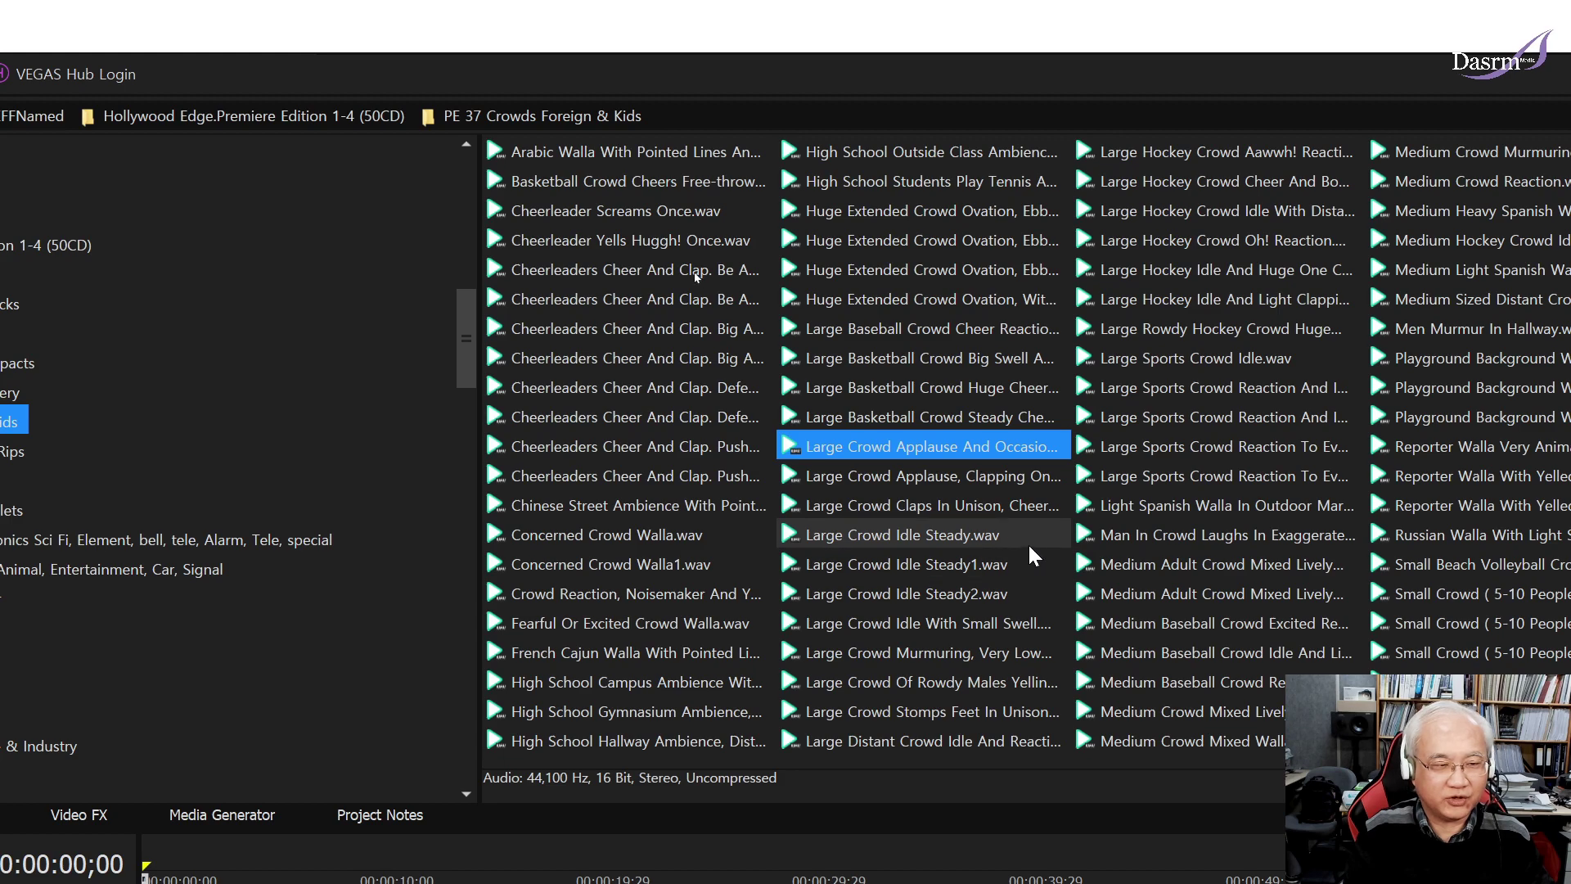
left_click(1252, 360)
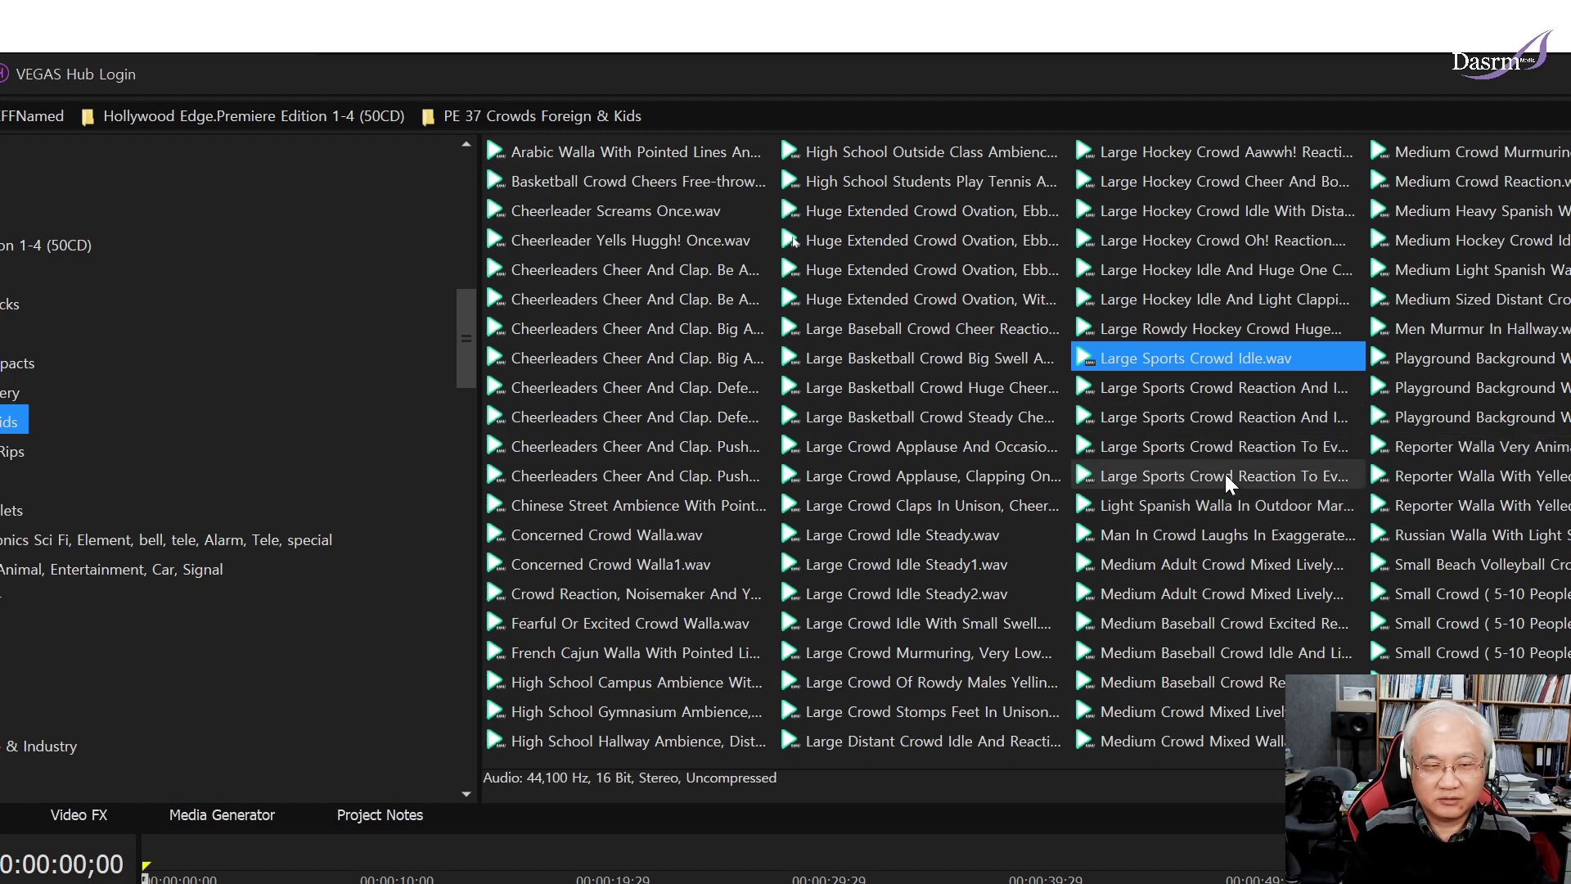
scroll(1379, 487, "down", 3)
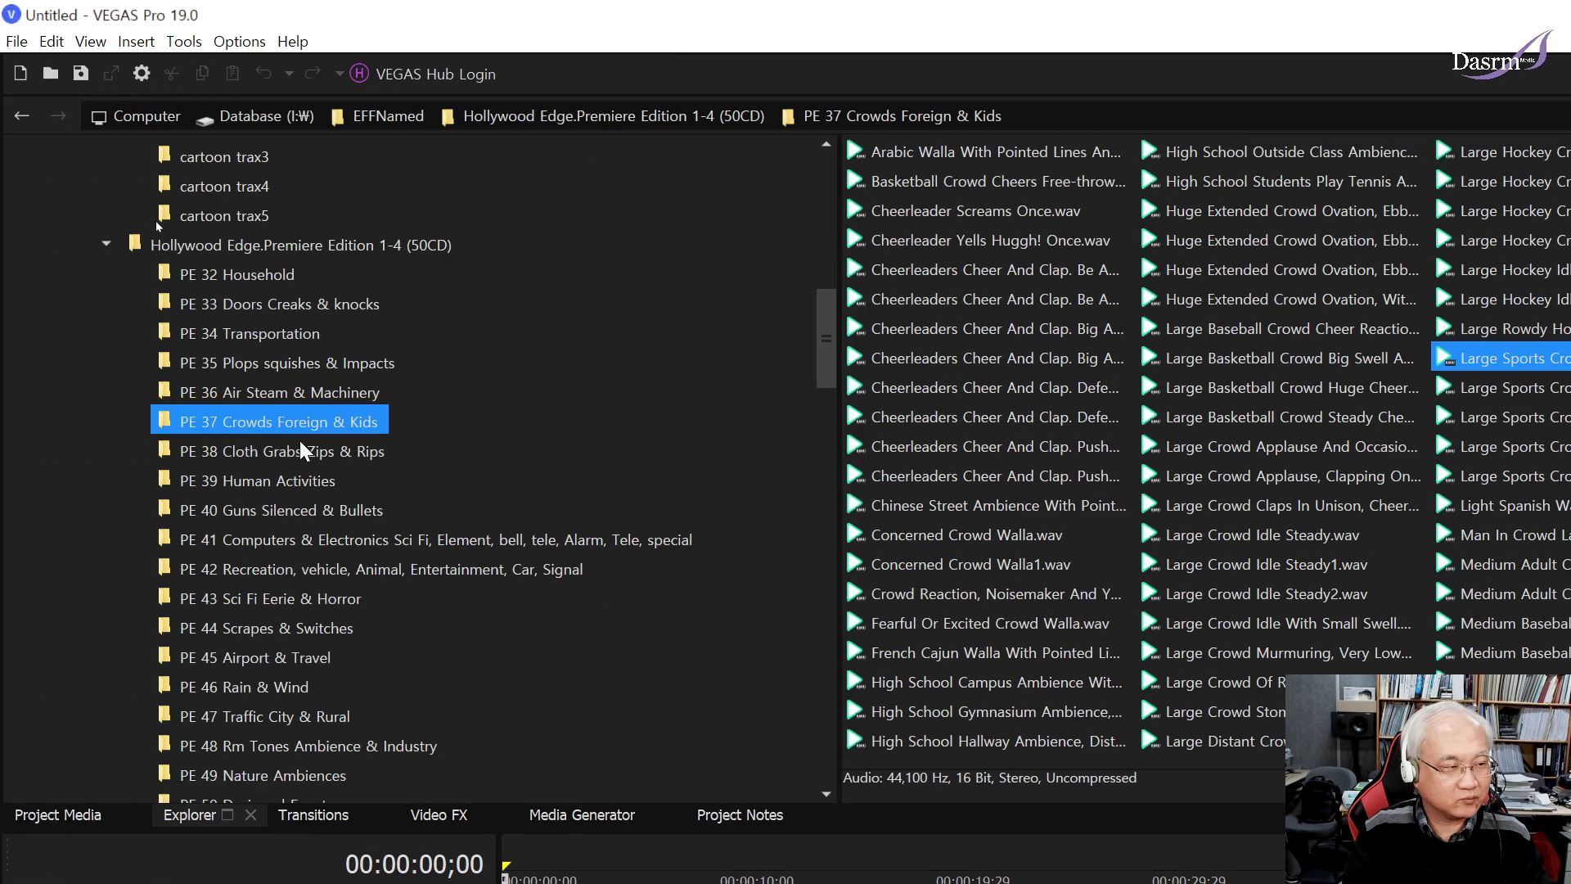
Open PE 38 Cloth Grabs Zips & Rips and preview the jeans brushing, zip-up and cloth tear sounds.
left_click(351, 454)
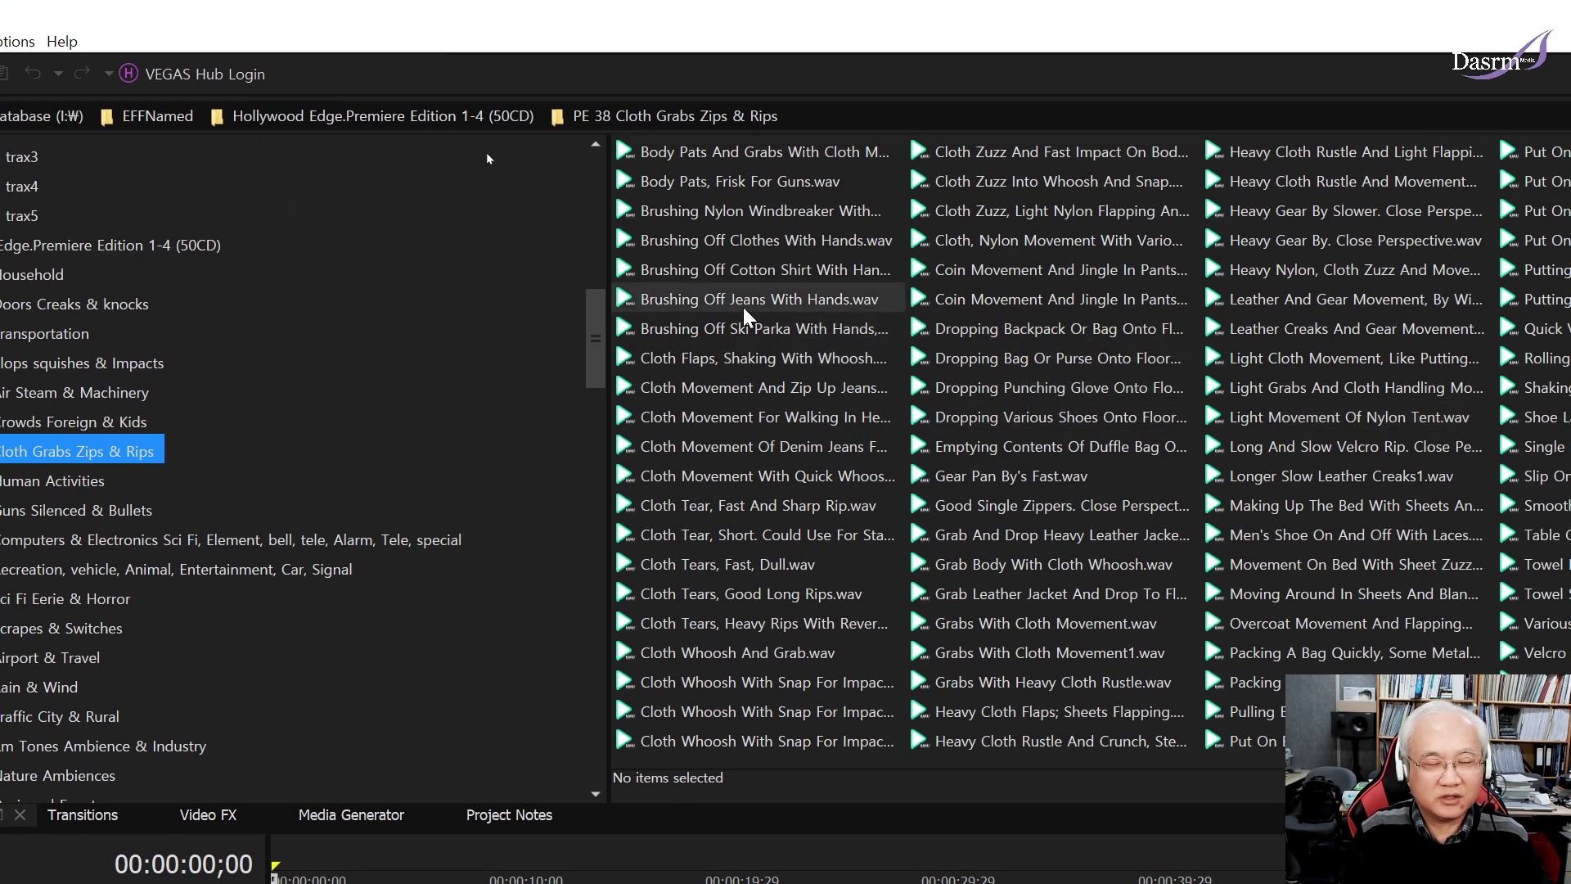
left_click(758, 308)
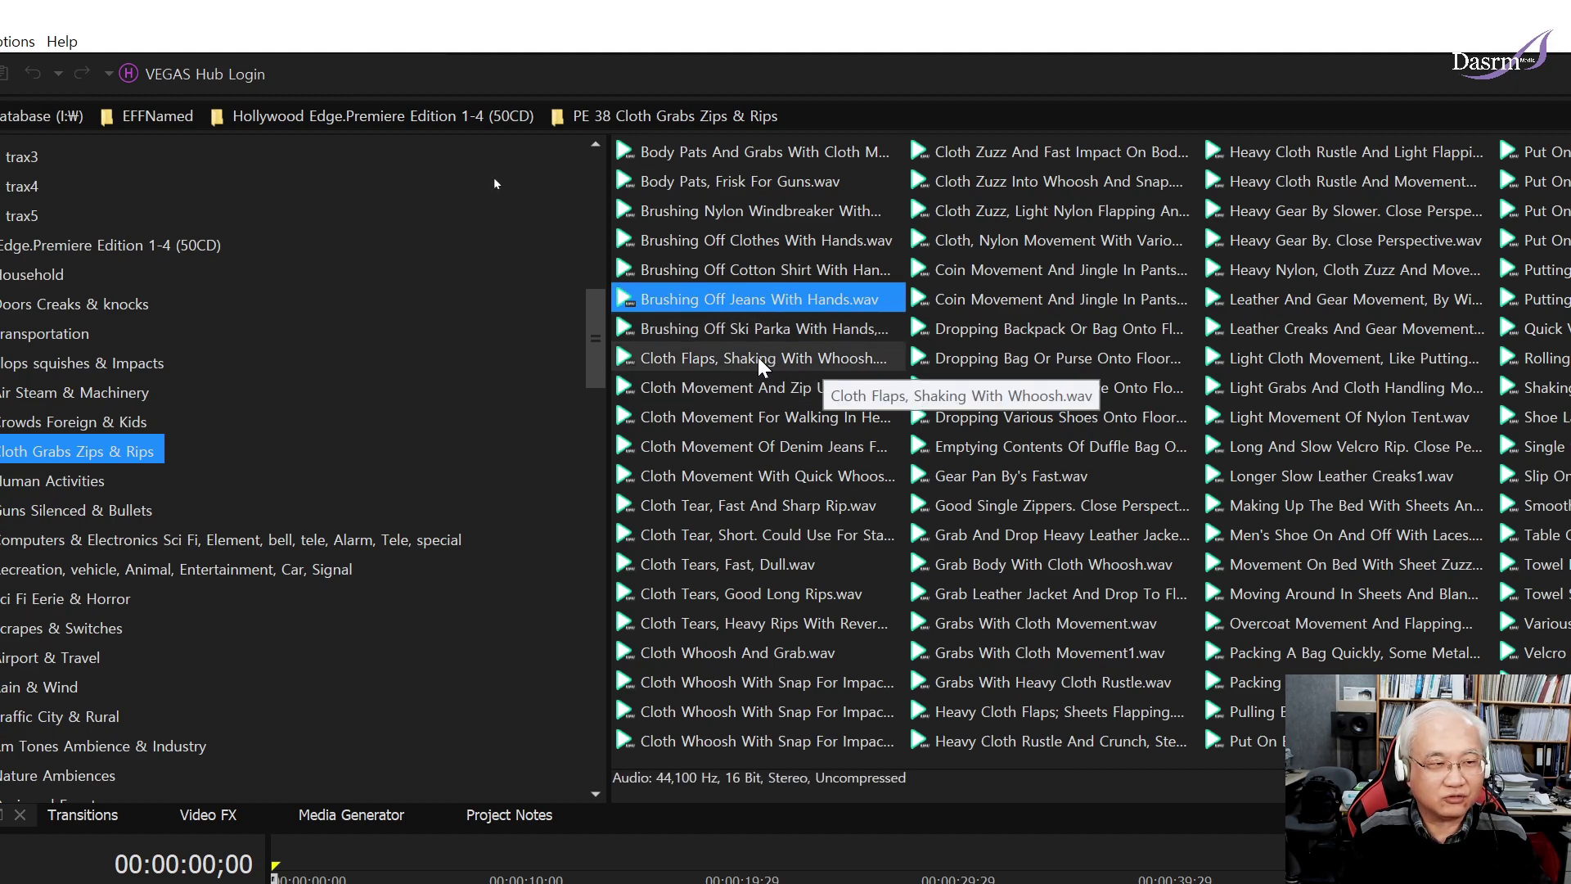
left_click(755, 391)
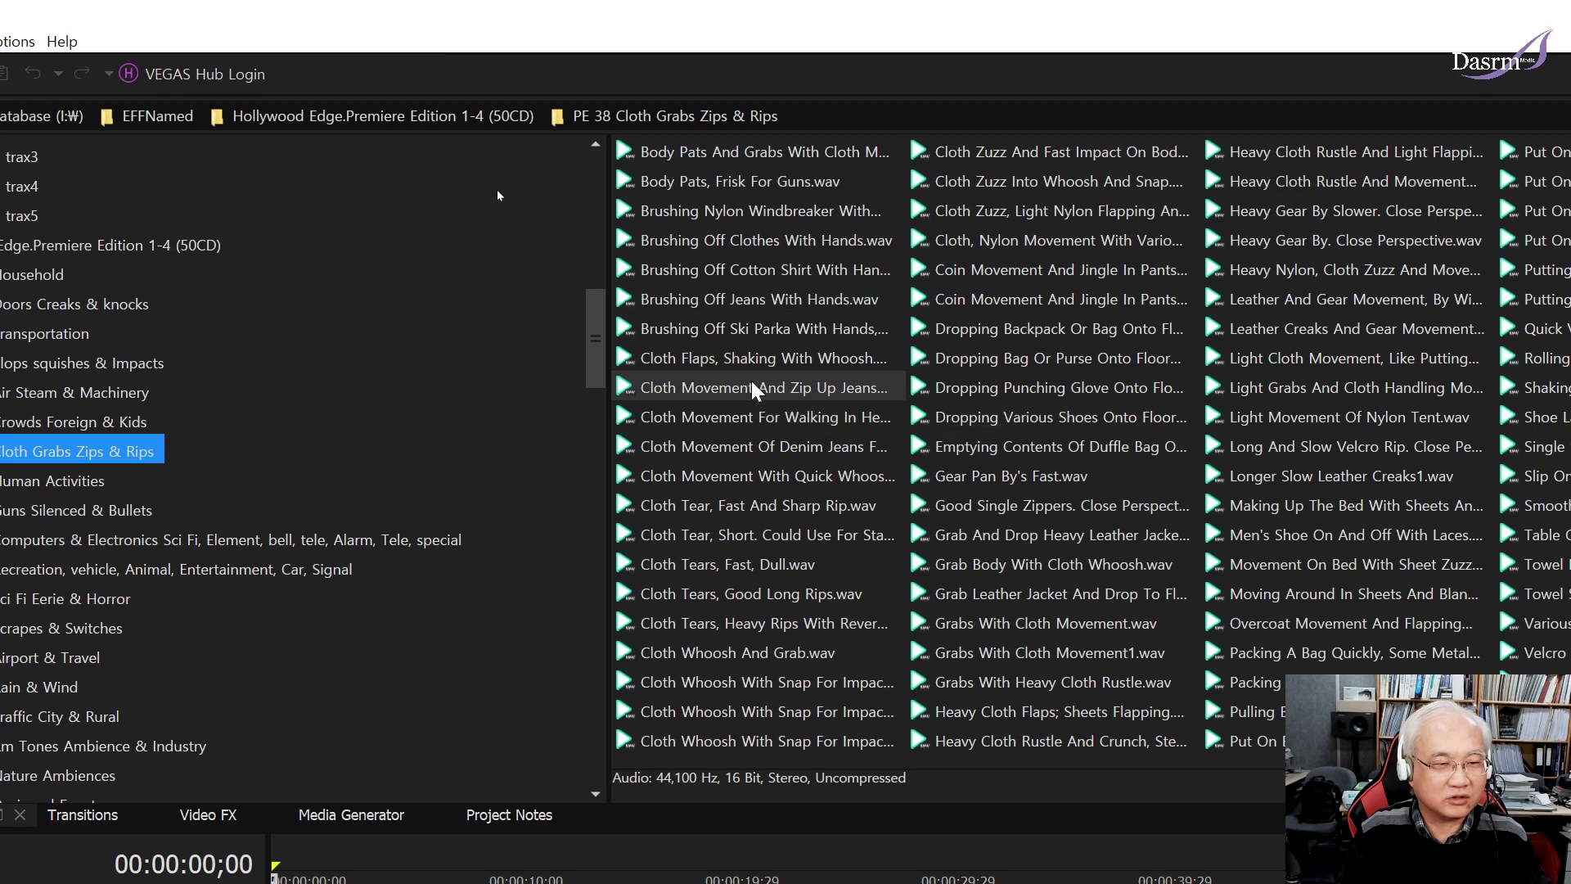
left_click(774, 390)
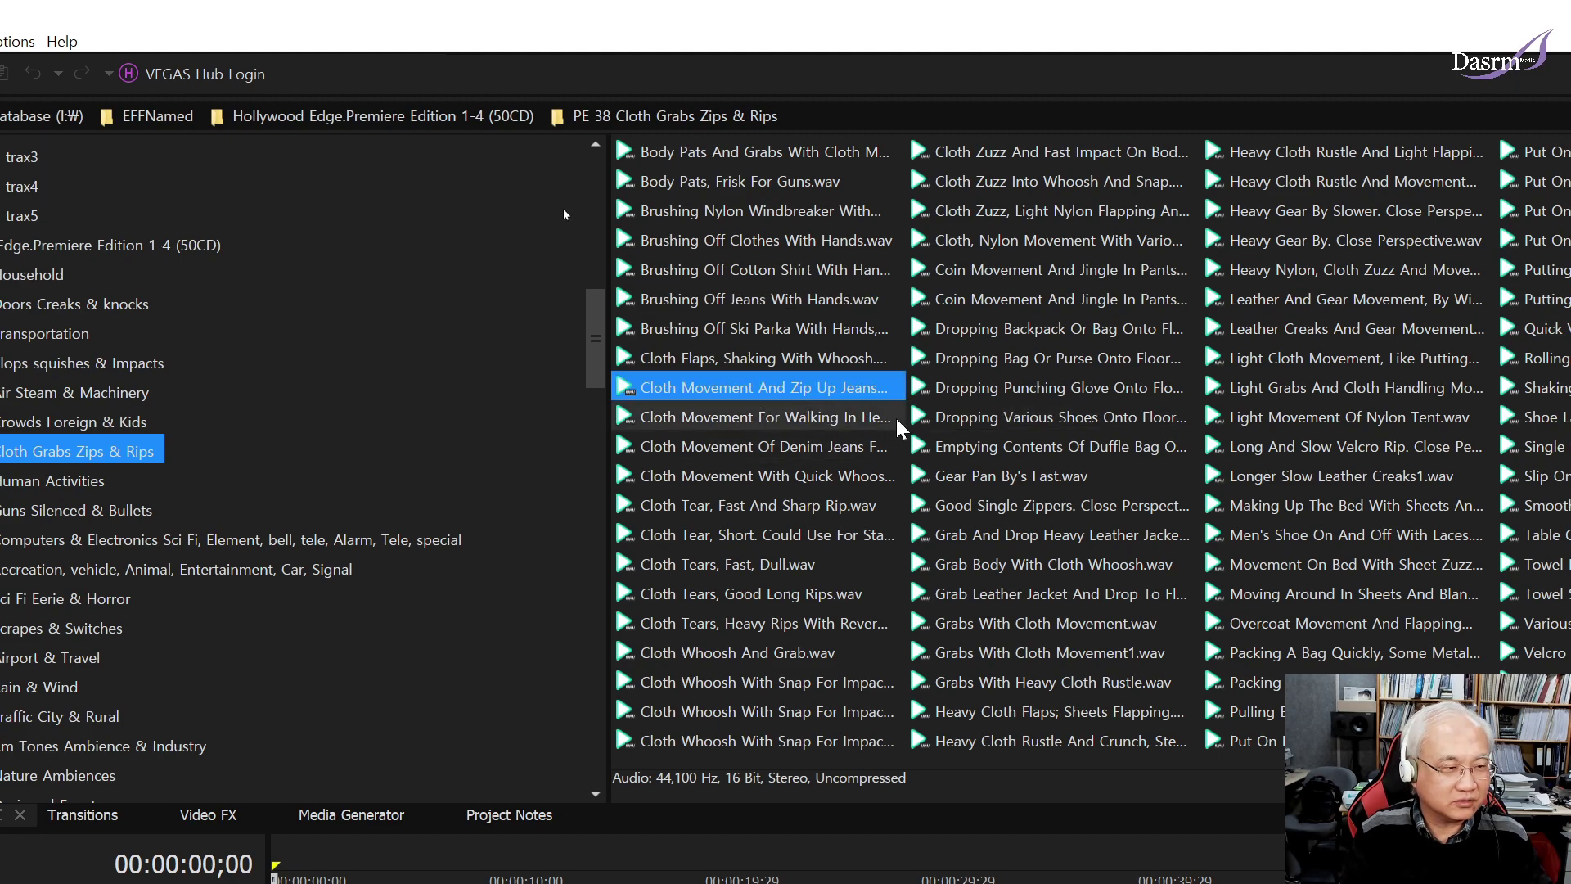
left_click(728, 508)
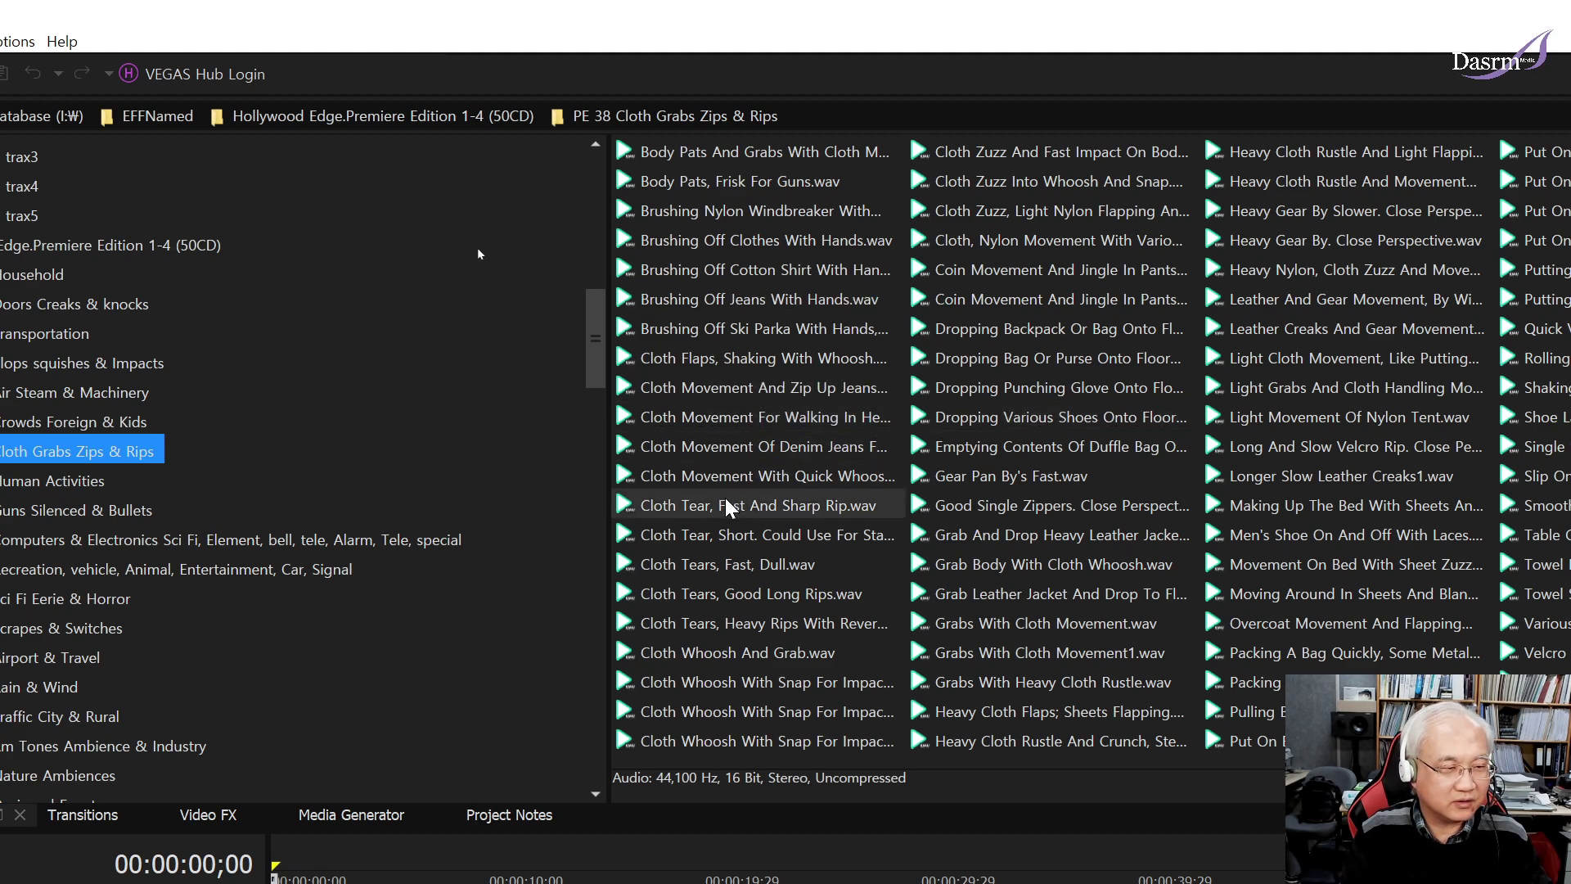
left_click(798, 514)
left_click(765, 573)
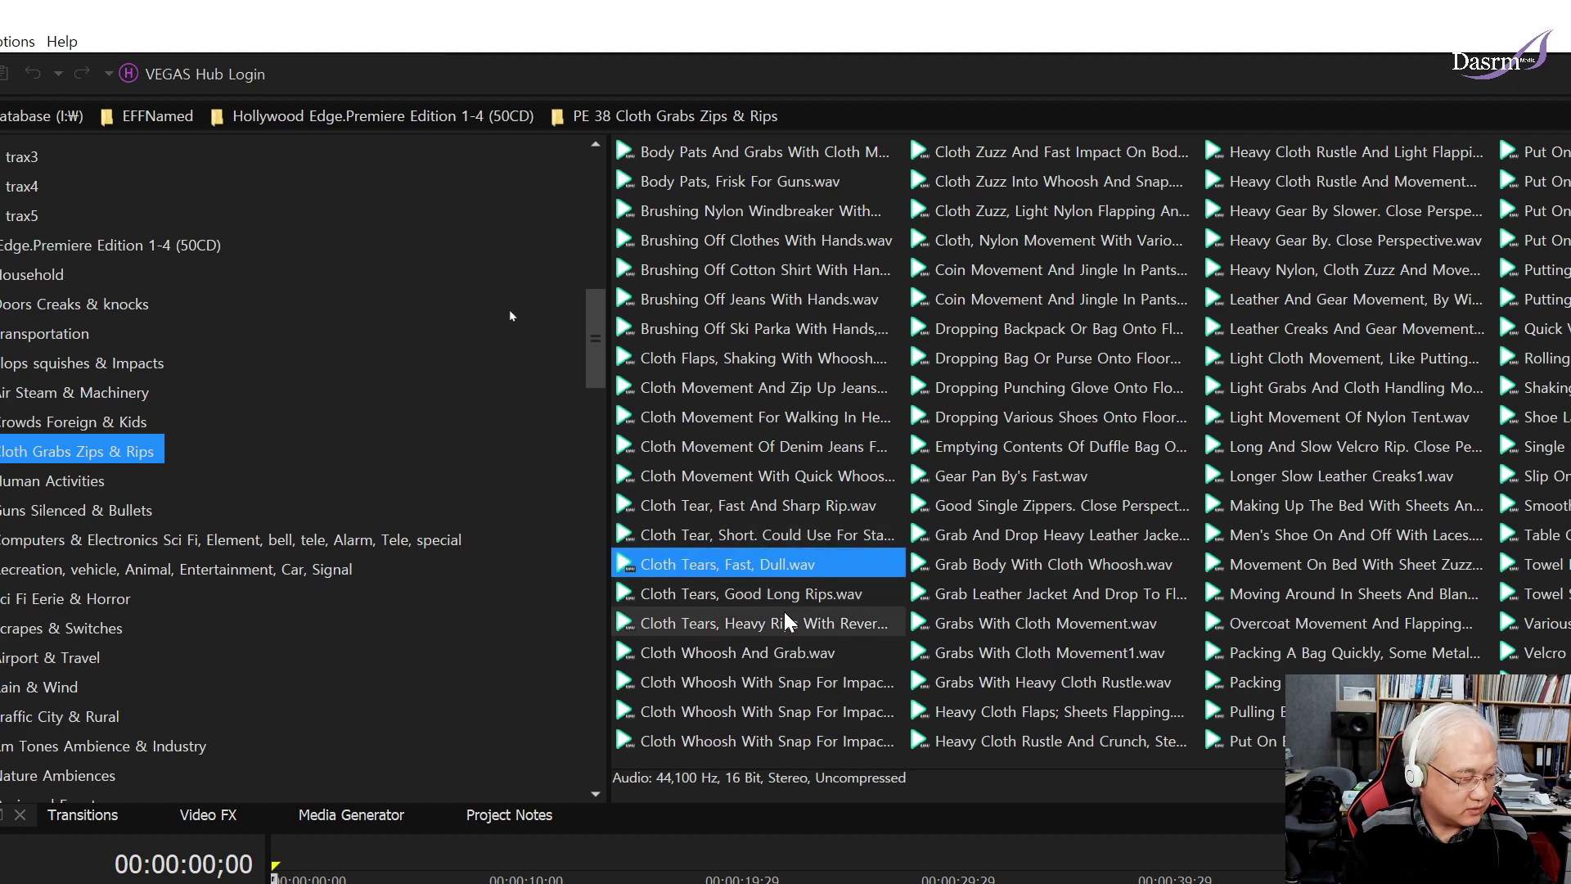
Preview the Cloth Whoosh And Grab clip and the cloth whoosh-with-snap variations.
left_click(779, 679)
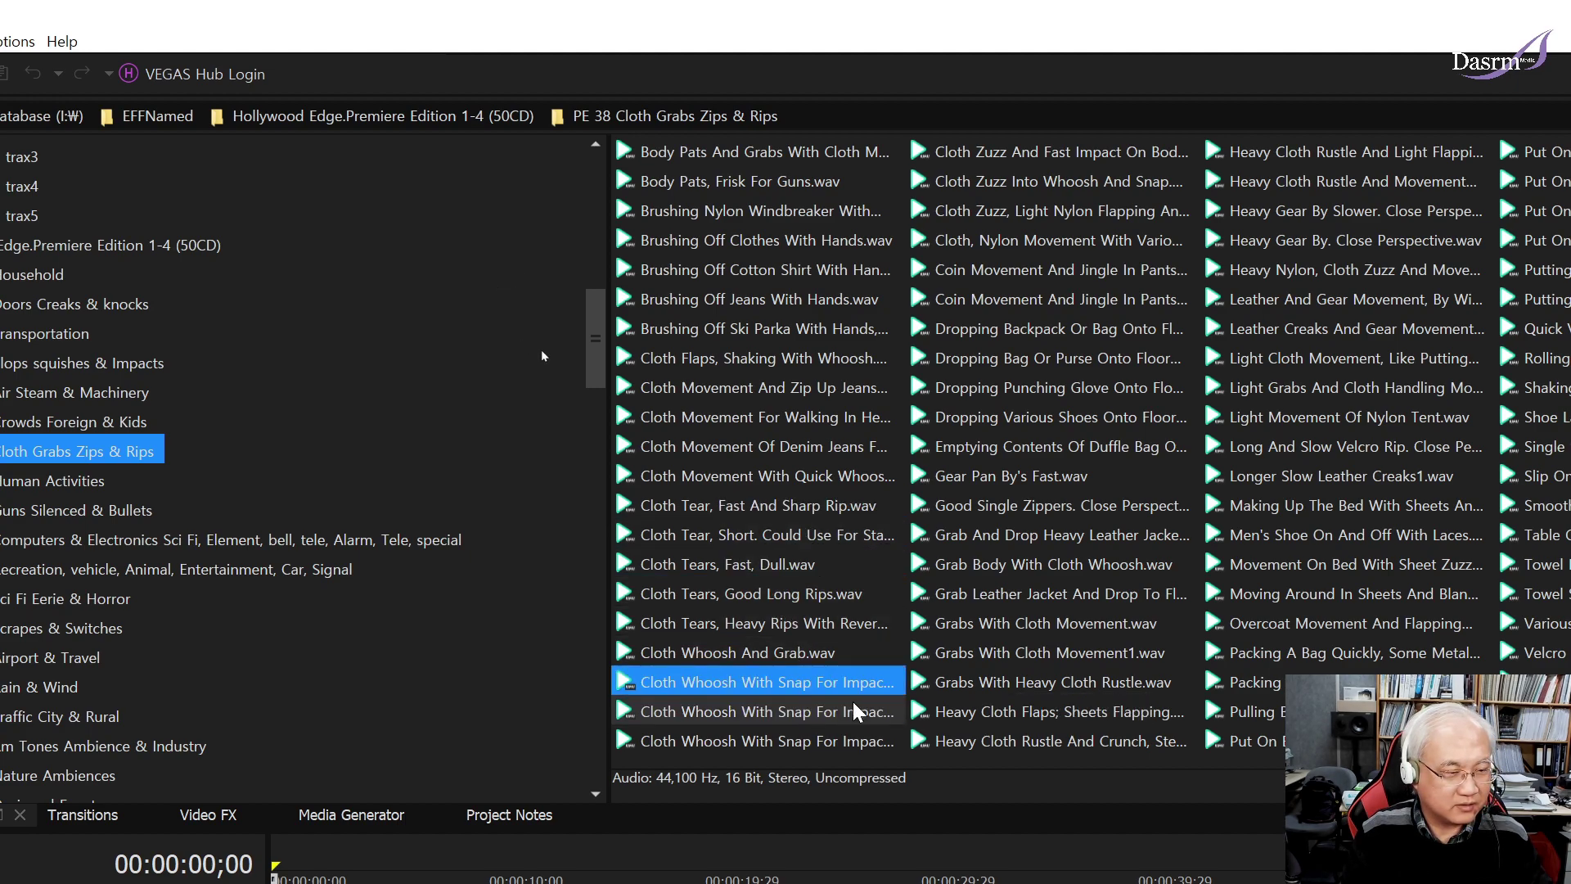
left_click(780, 655)
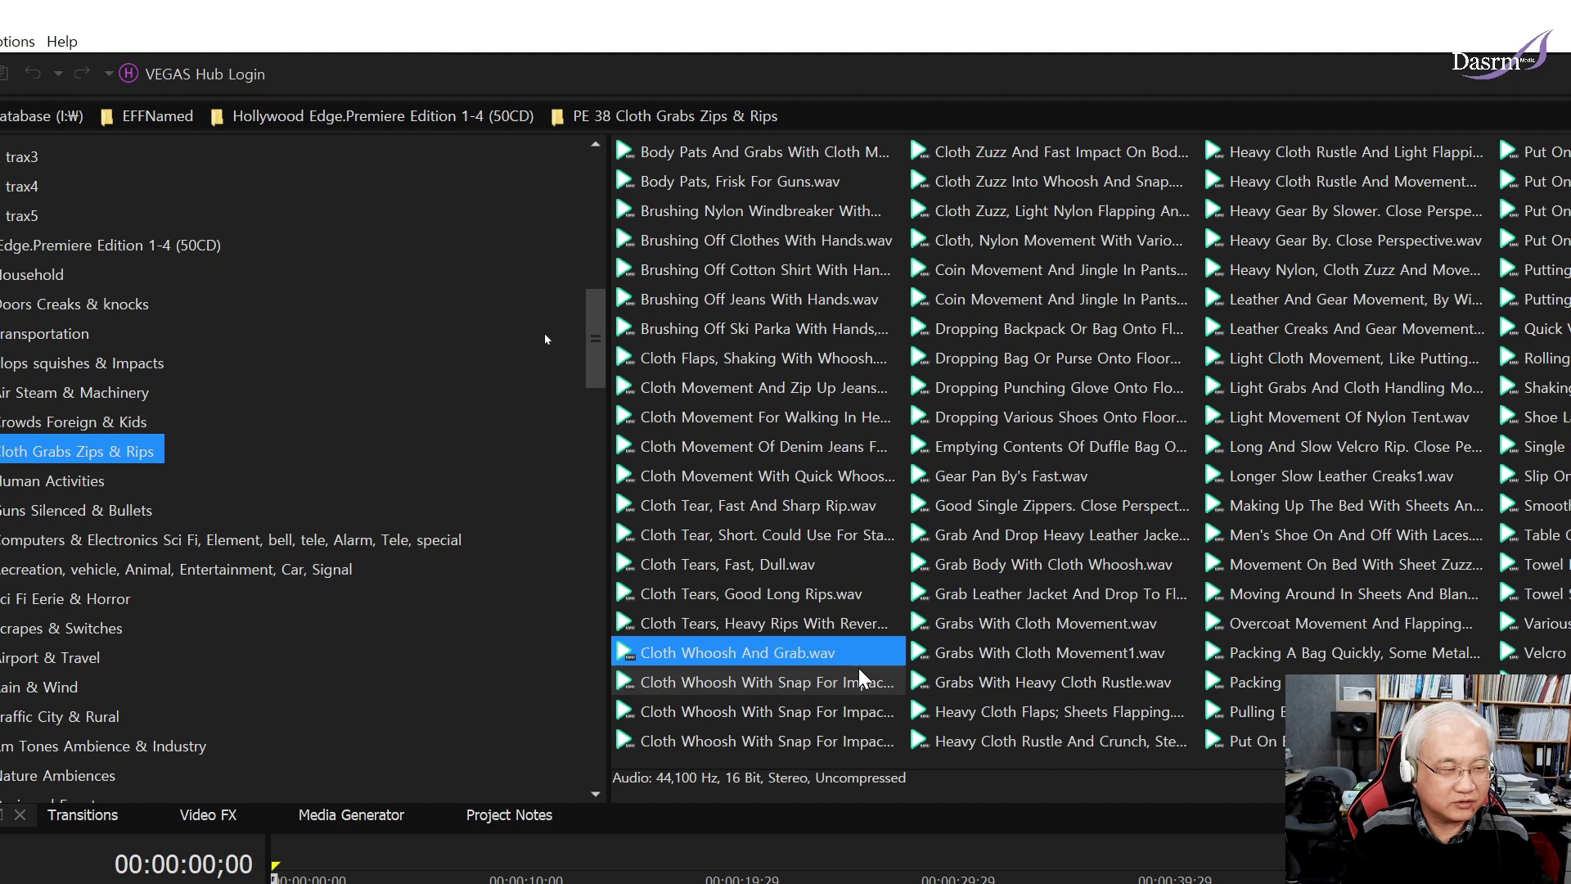
left_click(742, 709)
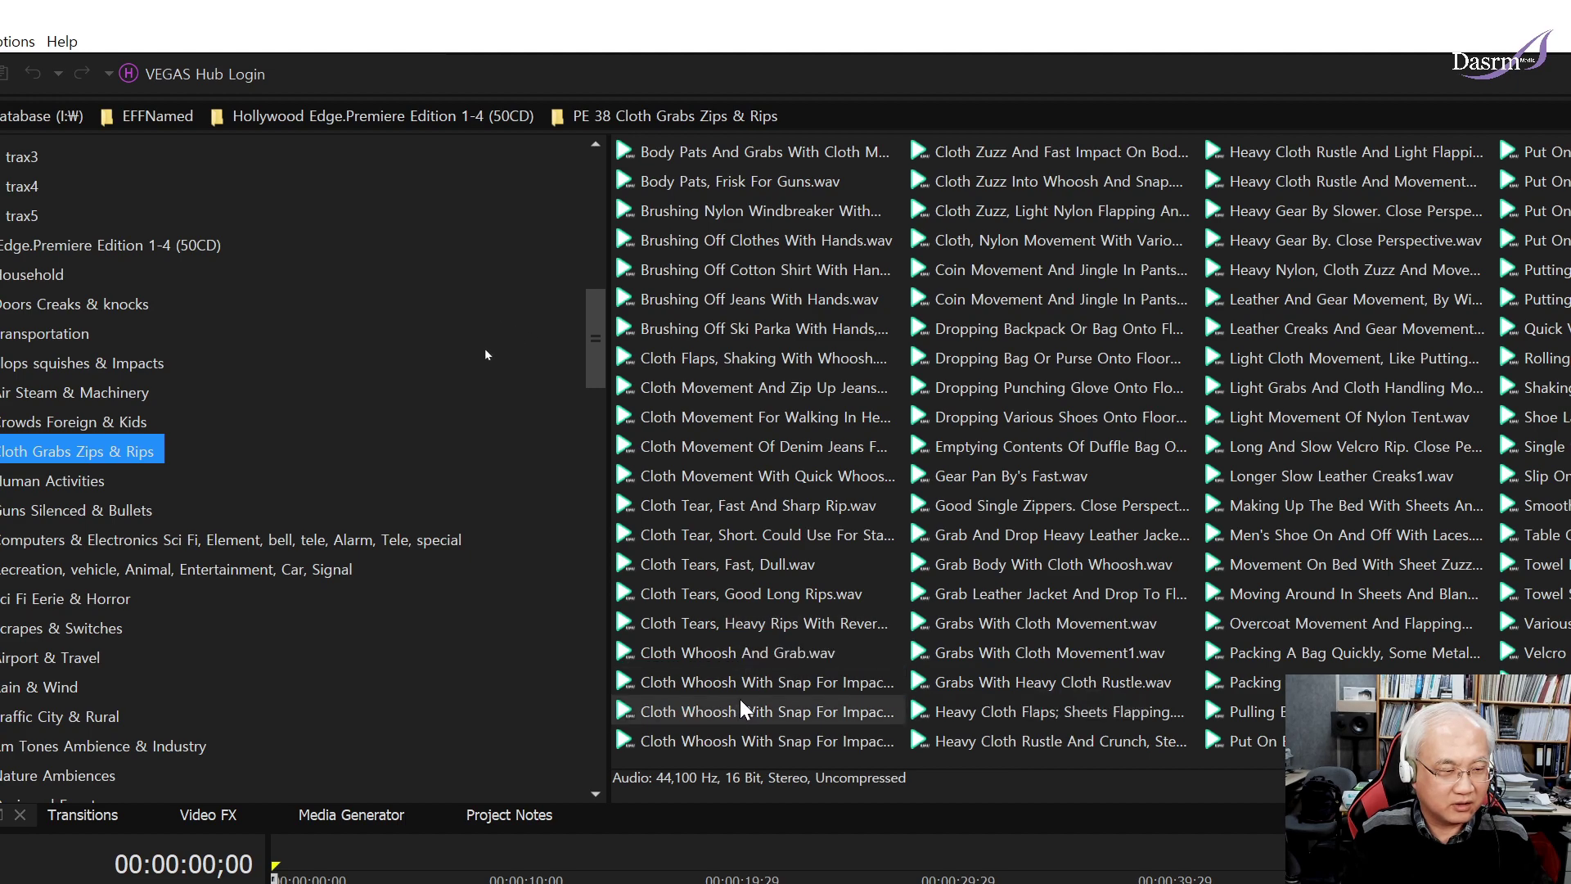
left_click(834, 718)
left_click(770, 740)
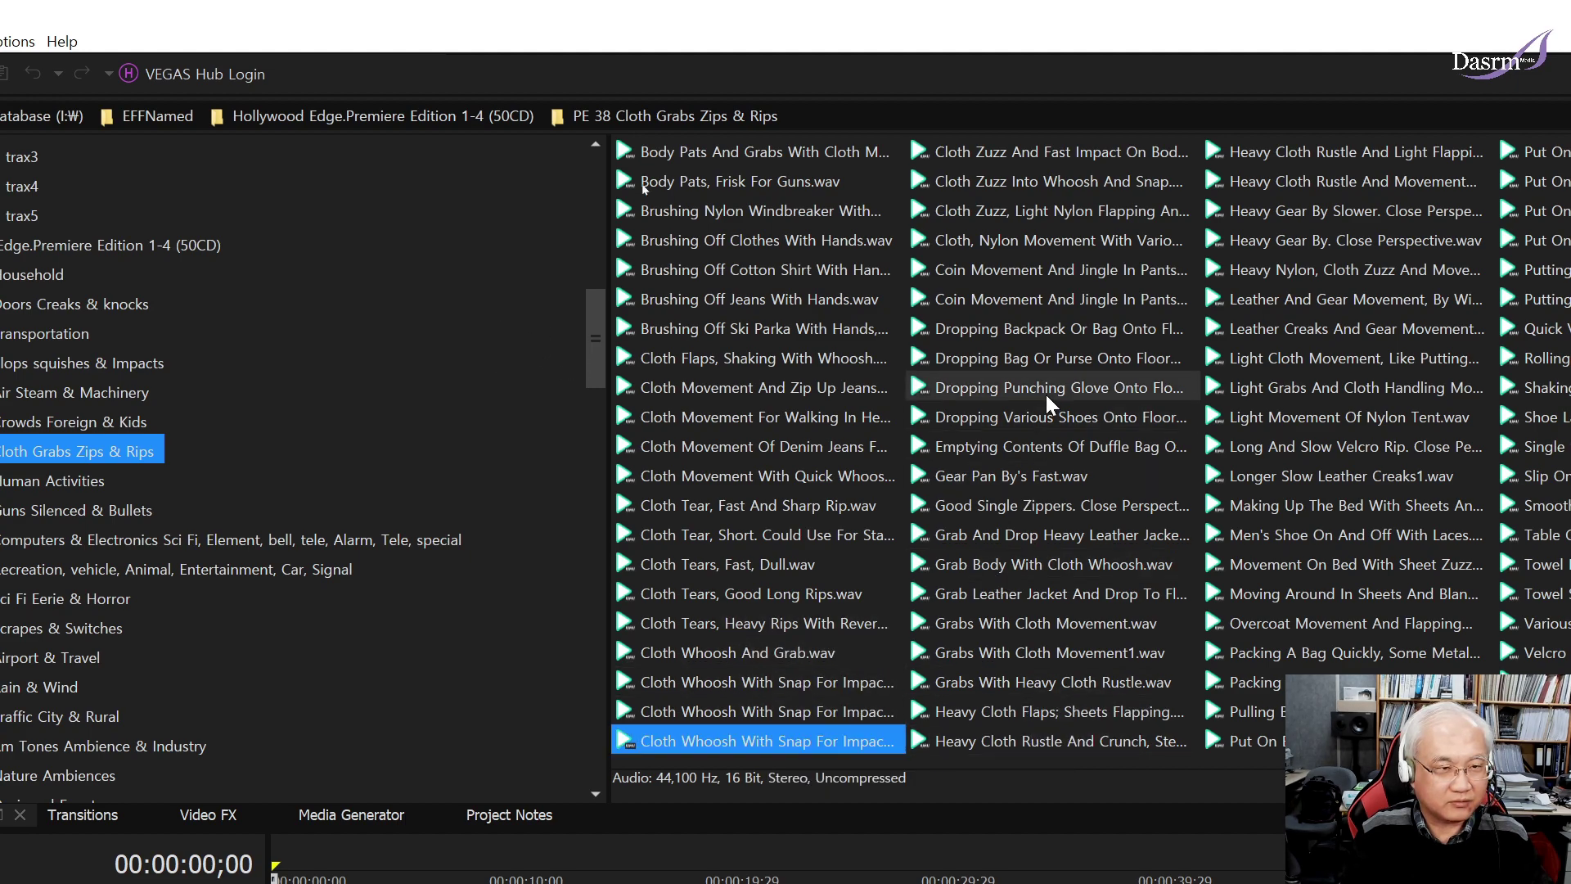
Preview the nylon flapping, dropping backpack, heavy cloth flaps and light cloth movement sounds.
left_click(1064, 211)
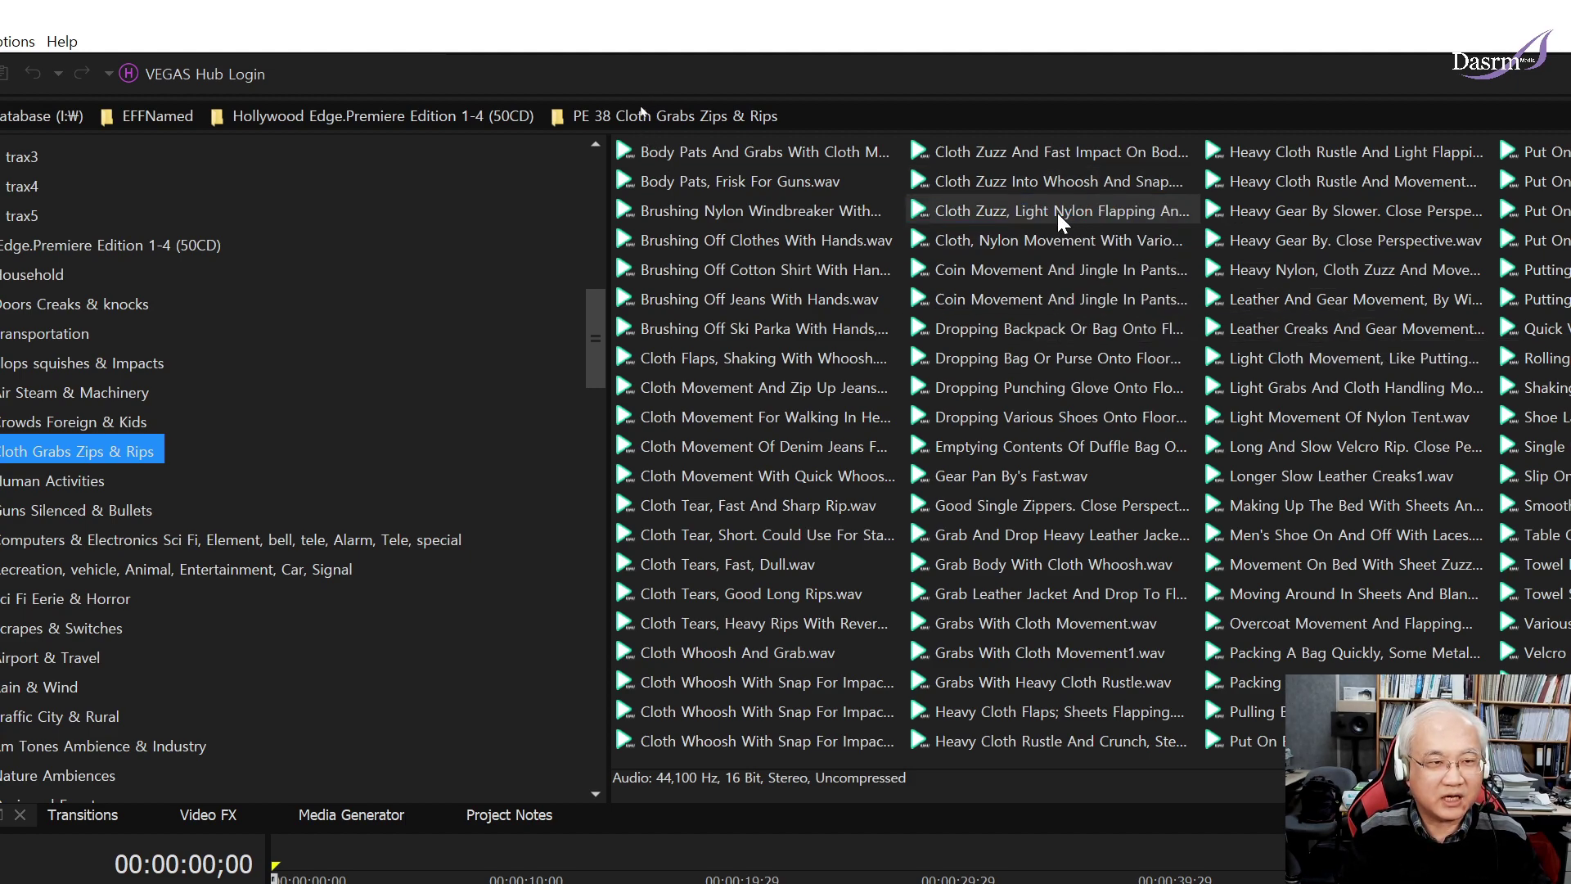
left_click(1056, 332)
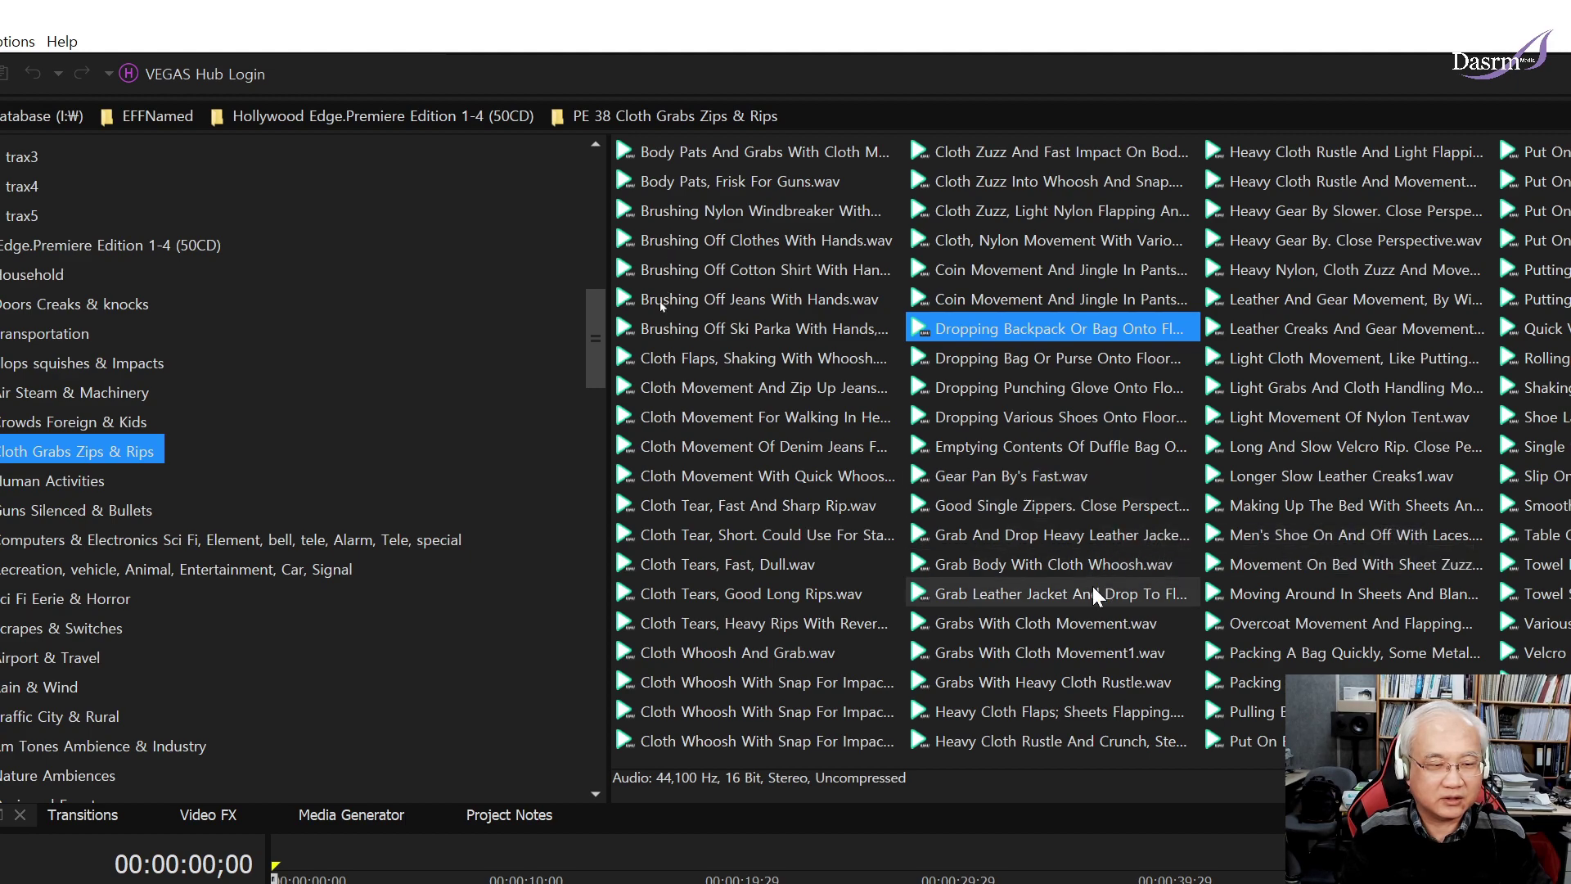
left_click(1064, 711)
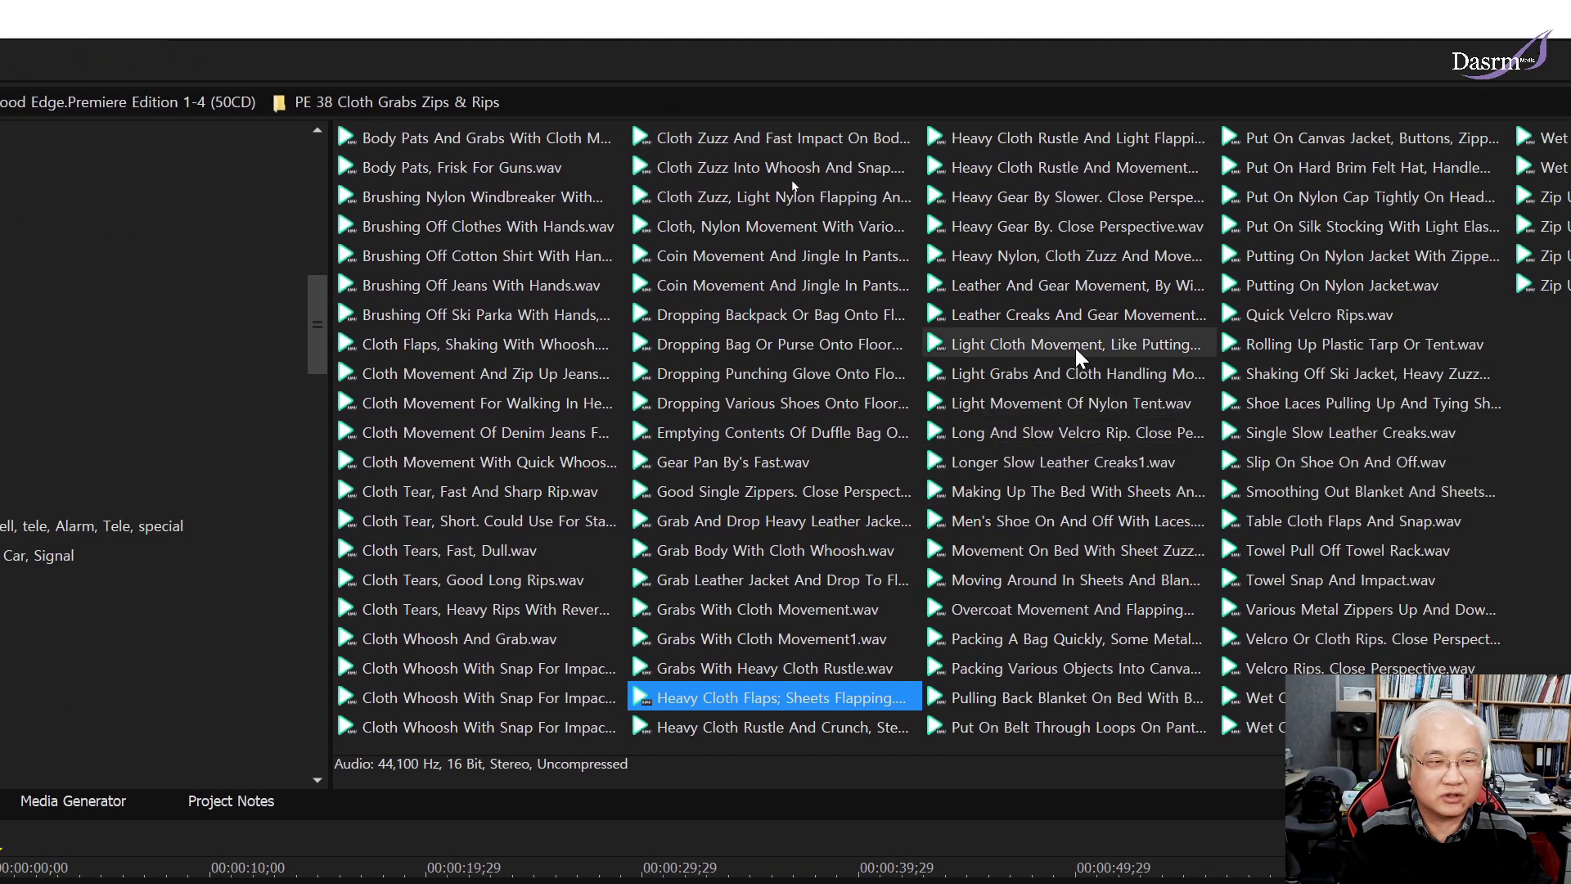
left_click(1077, 354)
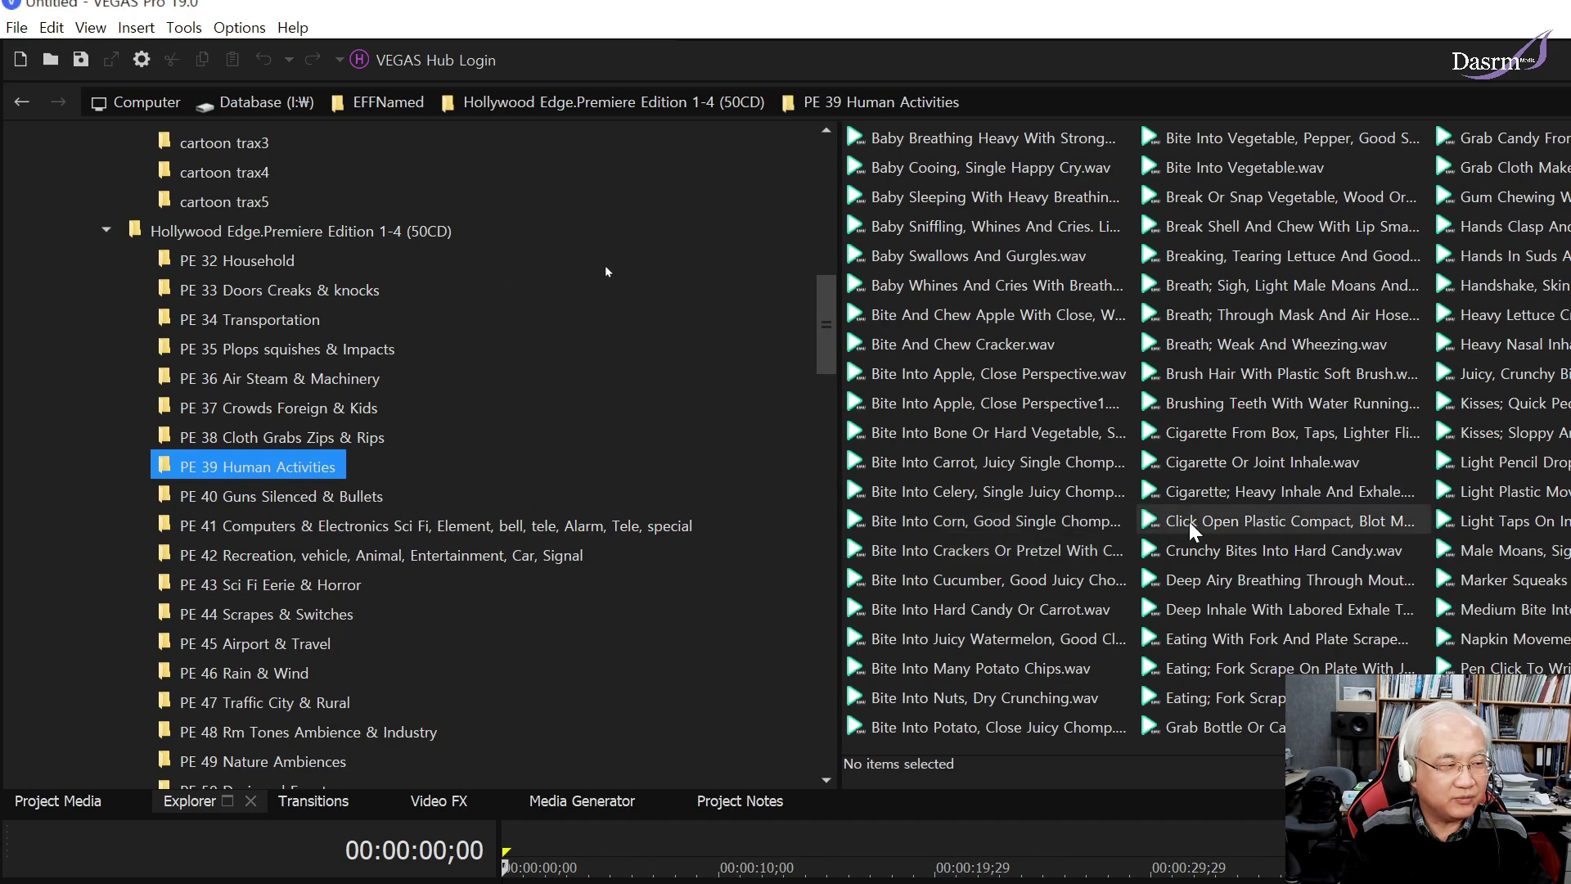
left_click(826, 344)
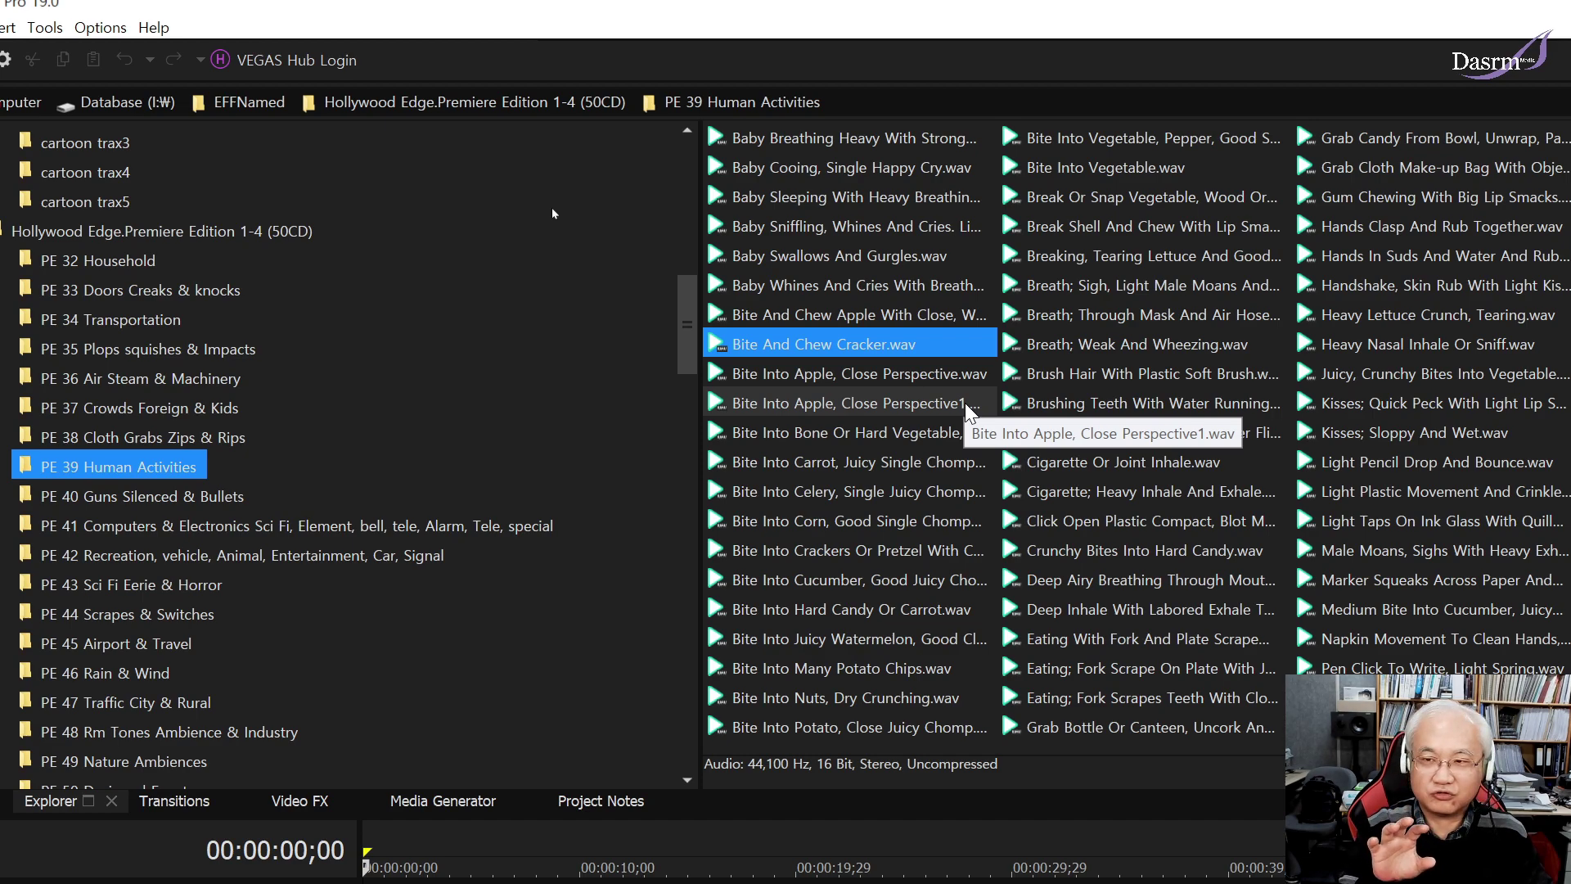
left_click(900, 375)
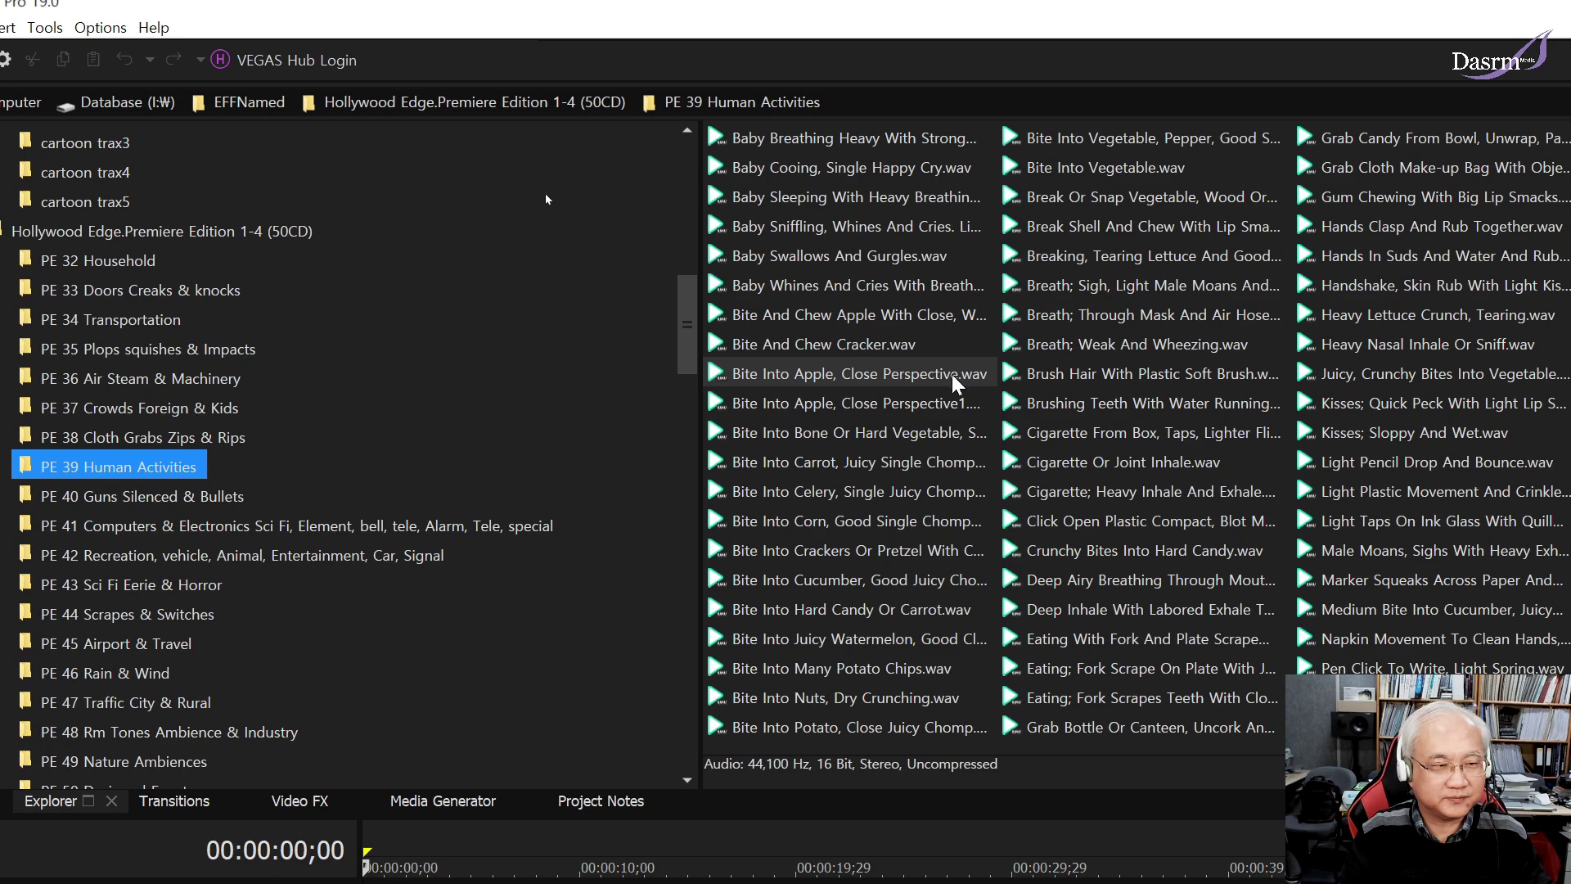
left_click(953, 375)
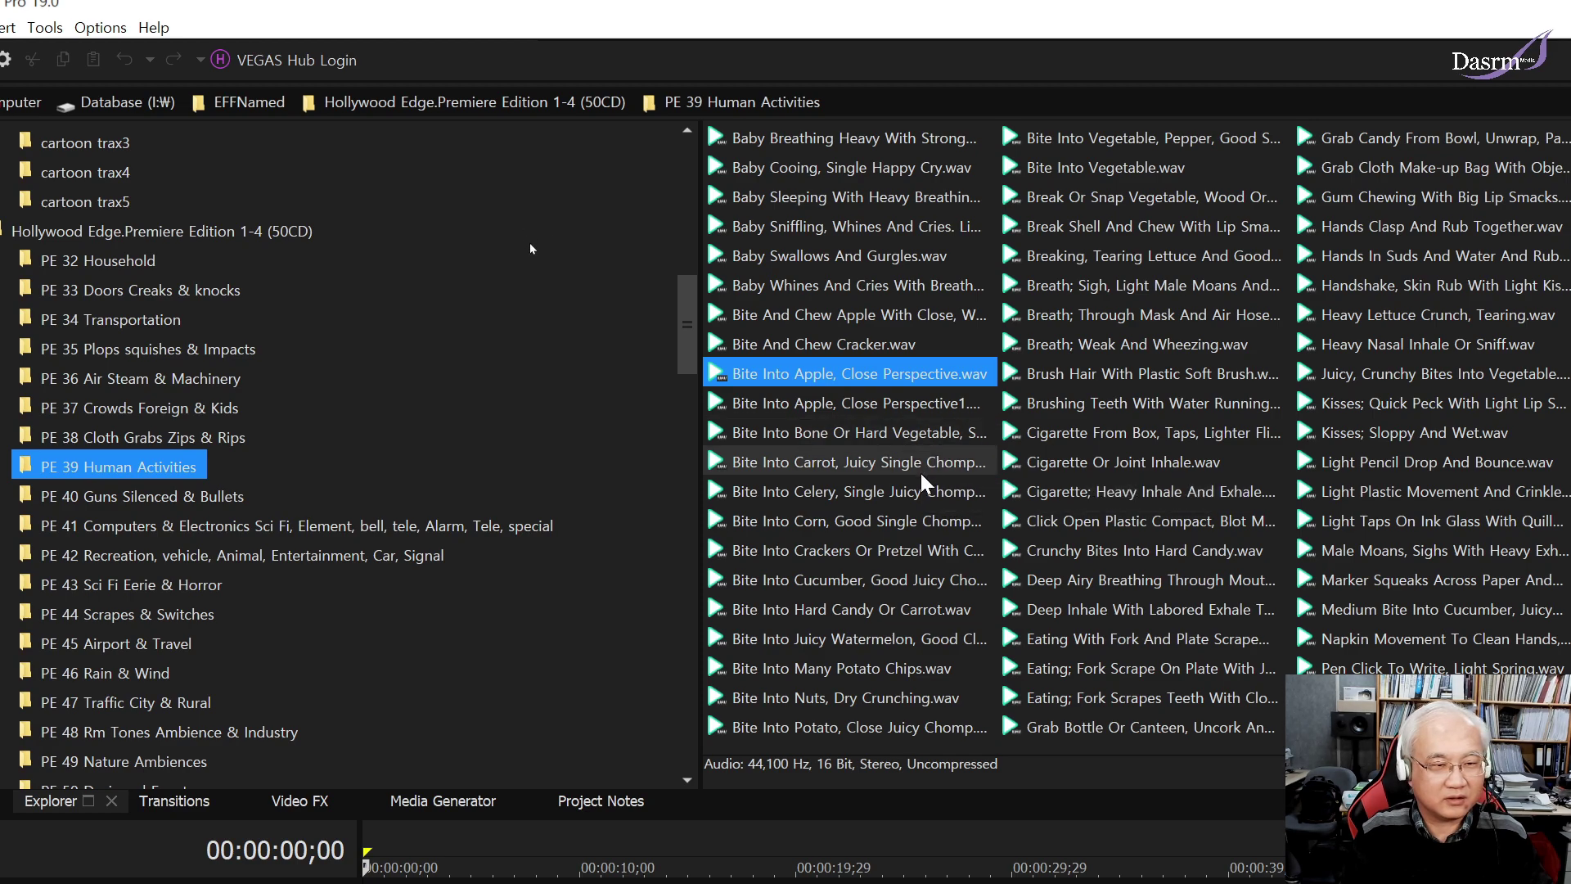
left_click(1110, 287)
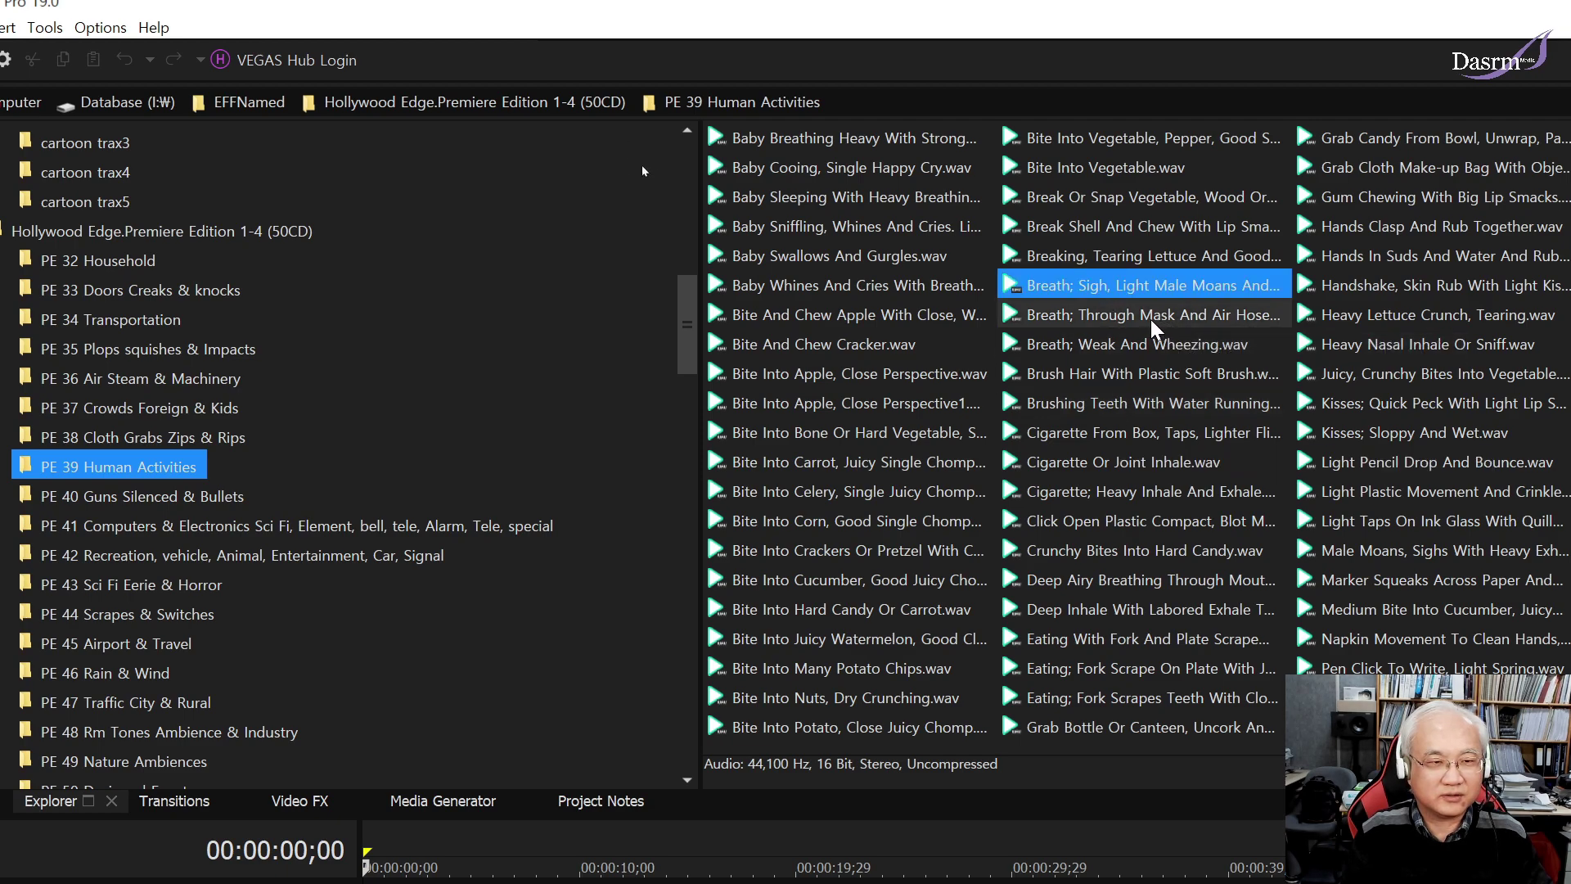
left_click(1150, 320)
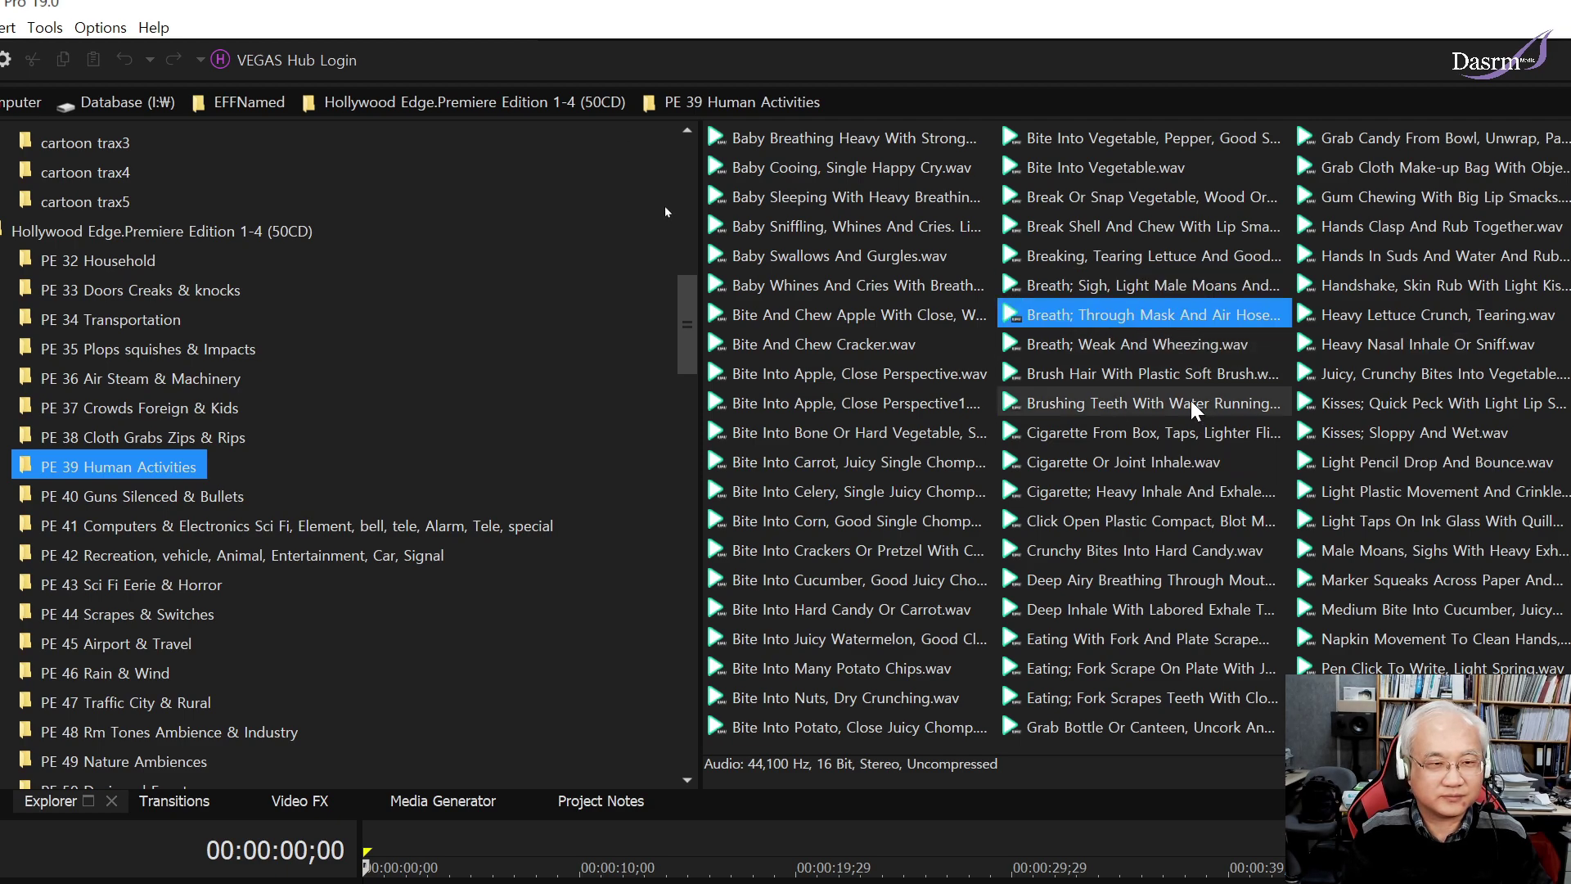
left_click(1152, 347)
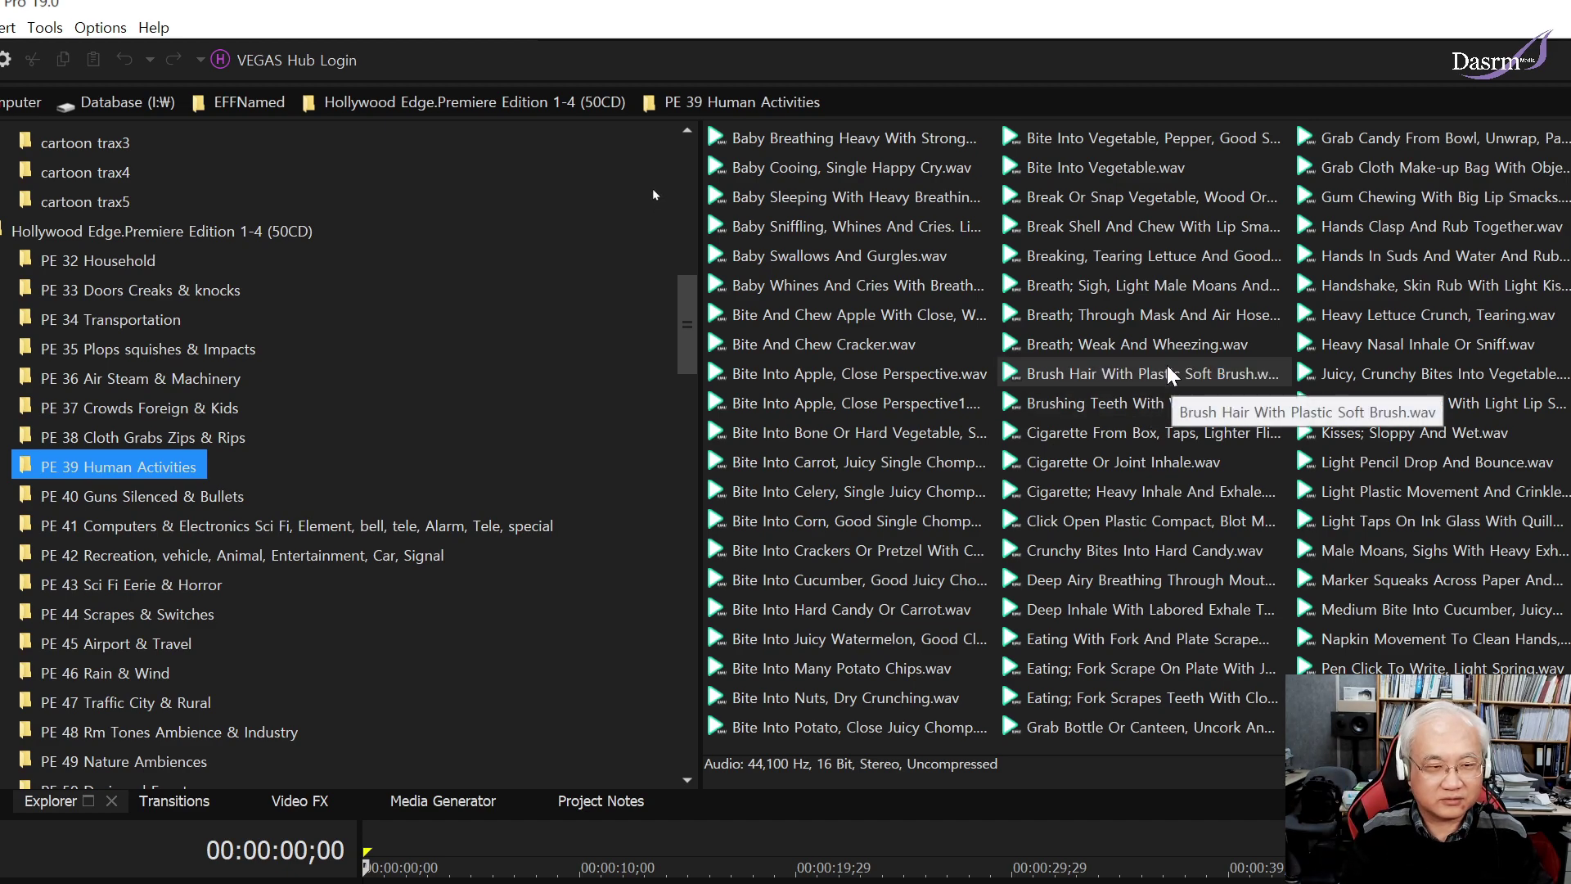
left_click(1168, 375)
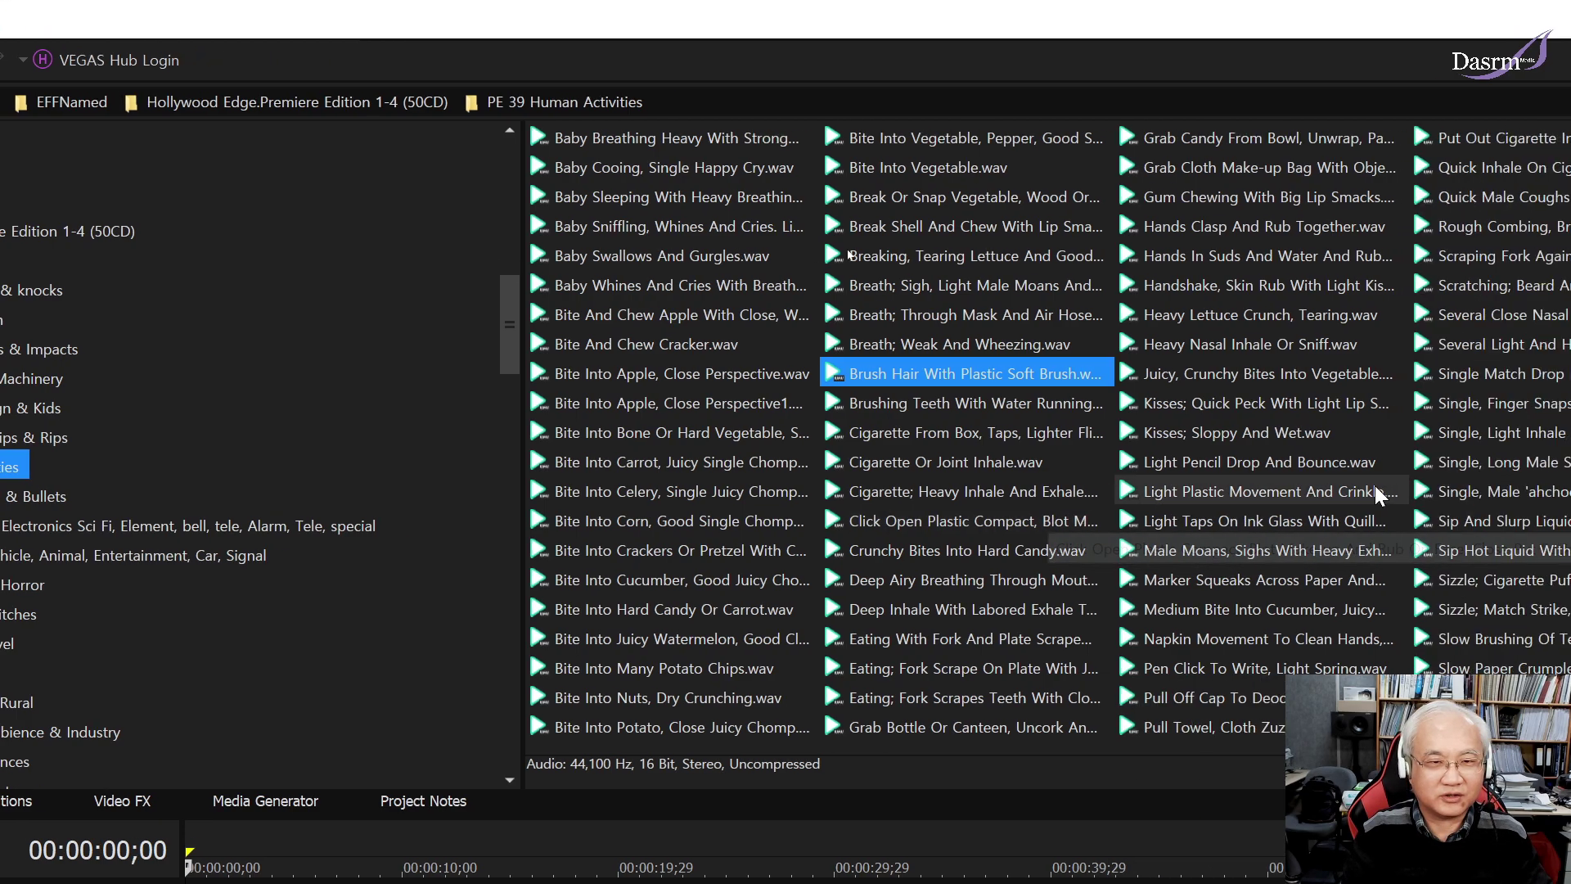
left_click(1231, 405)
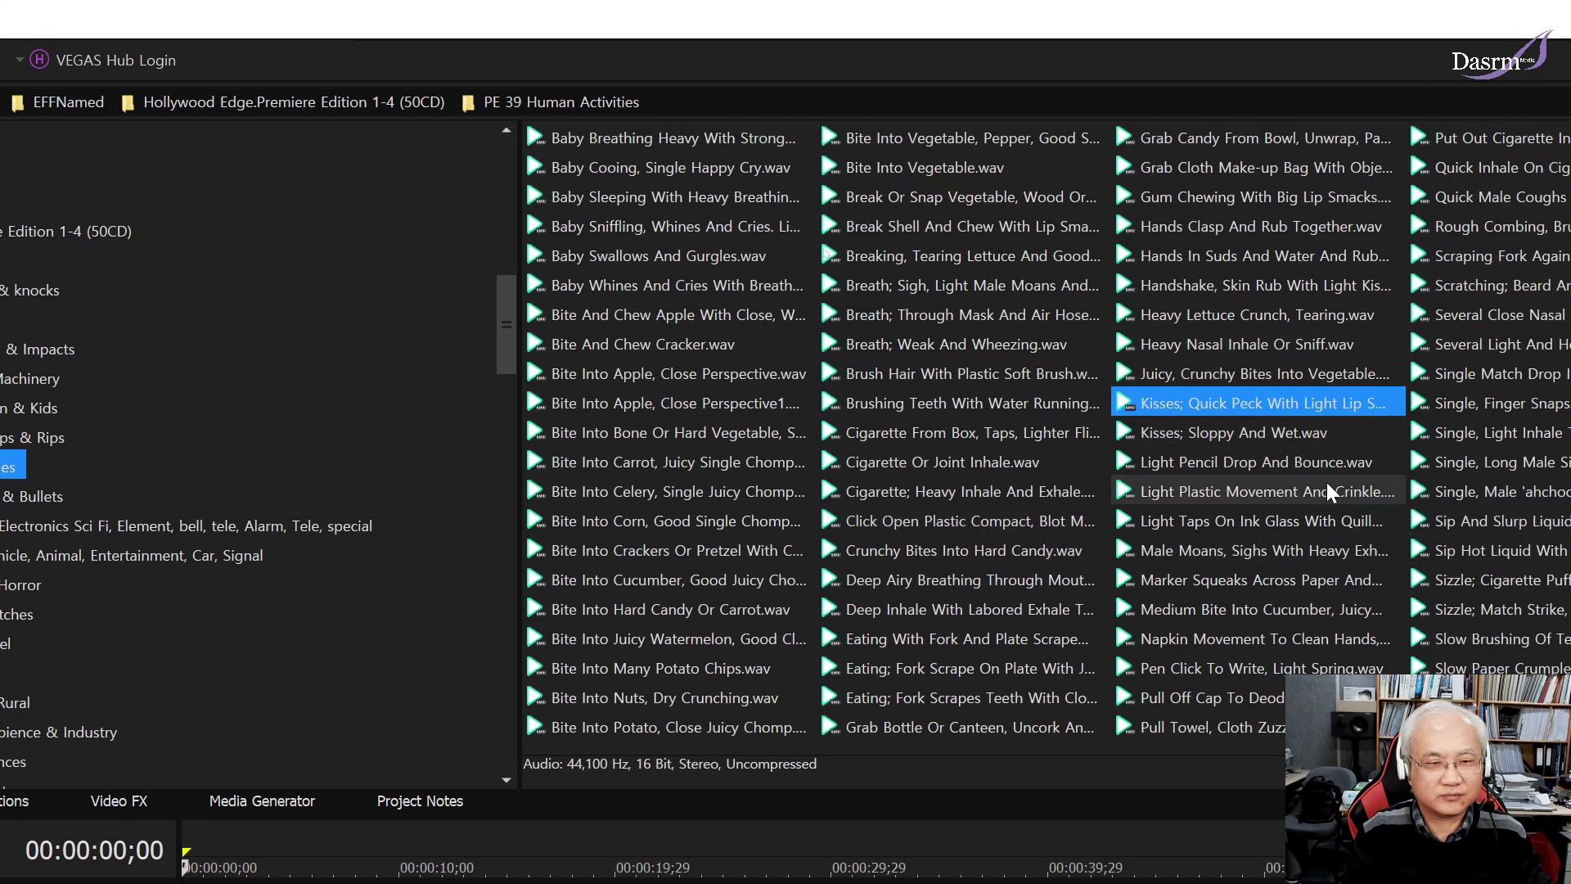
left_click(1241, 288)
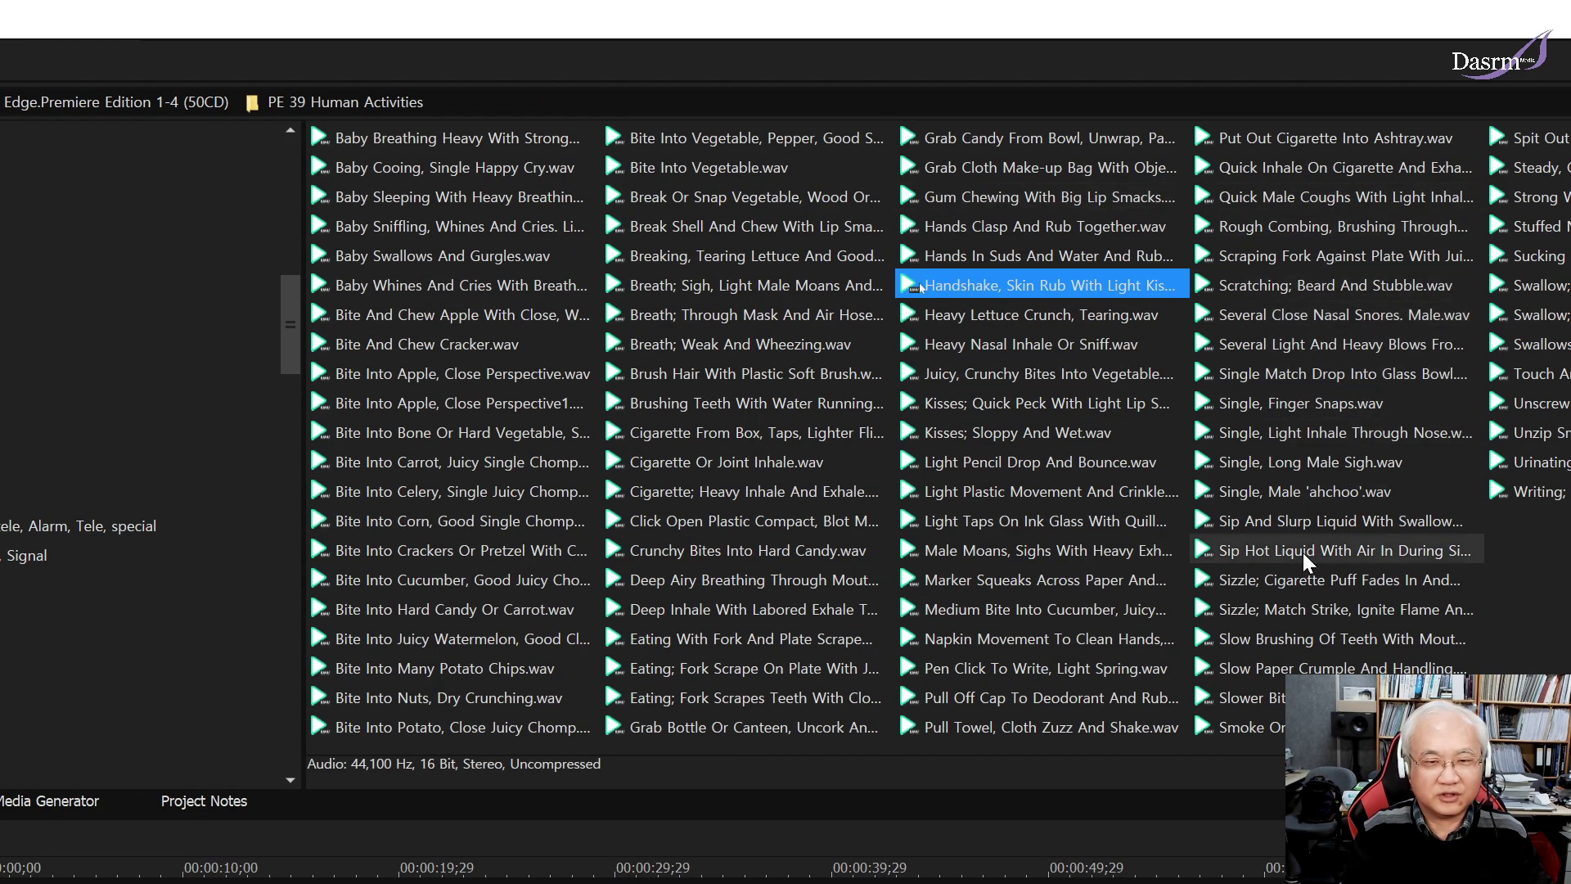
Open PE 40 Guns Silenced & Bullets and preview the wet bullet hits, vest tear and bullet whiz impacts.
left_click(287, 500)
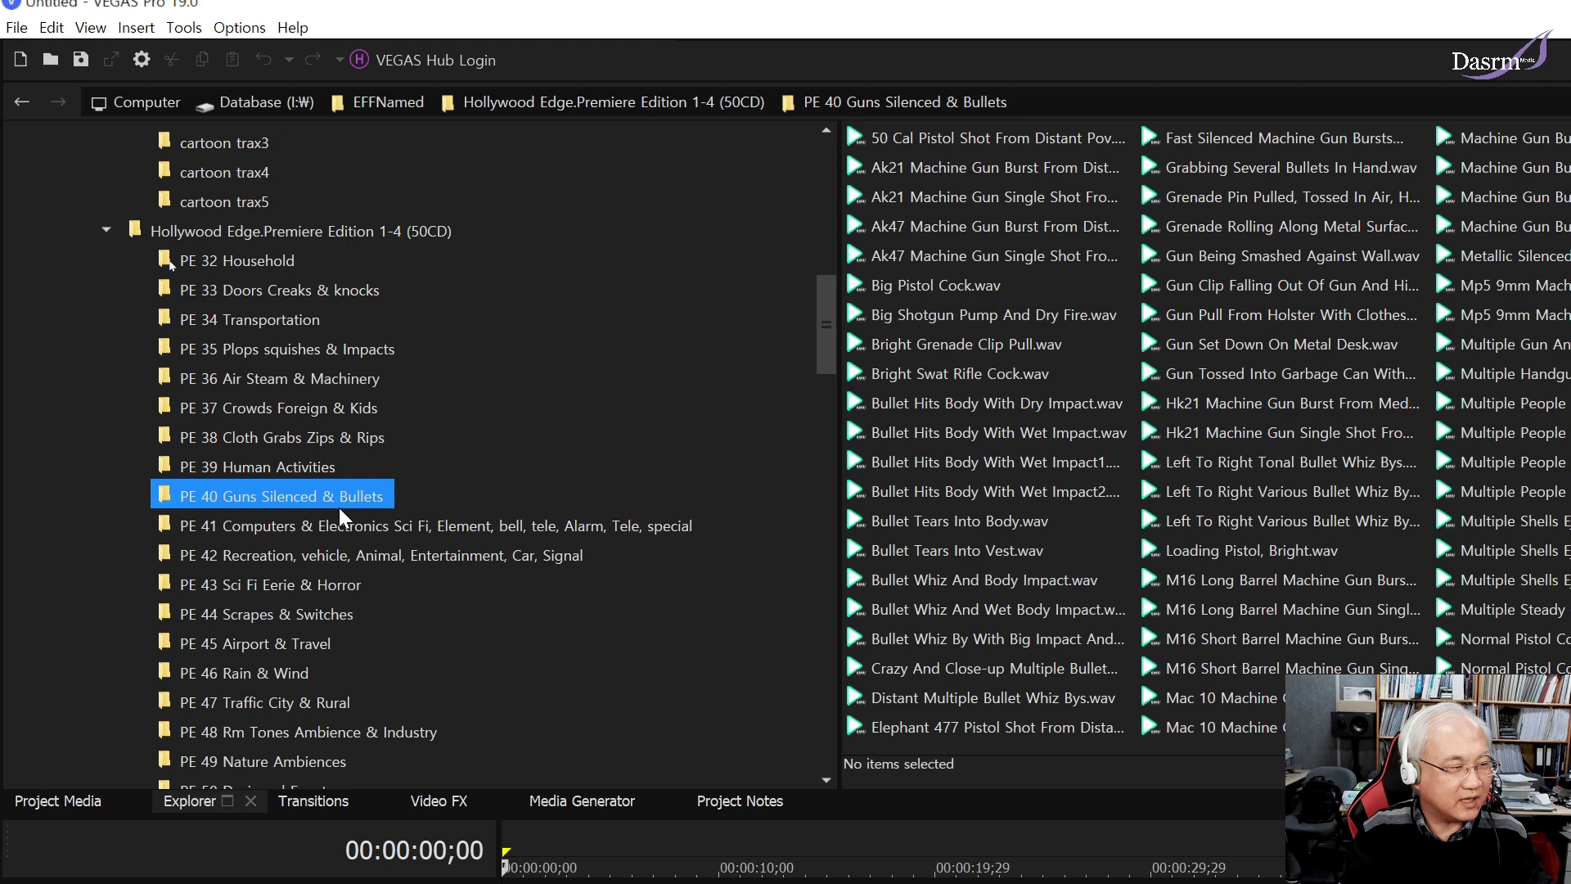
left_click(1039, 433)
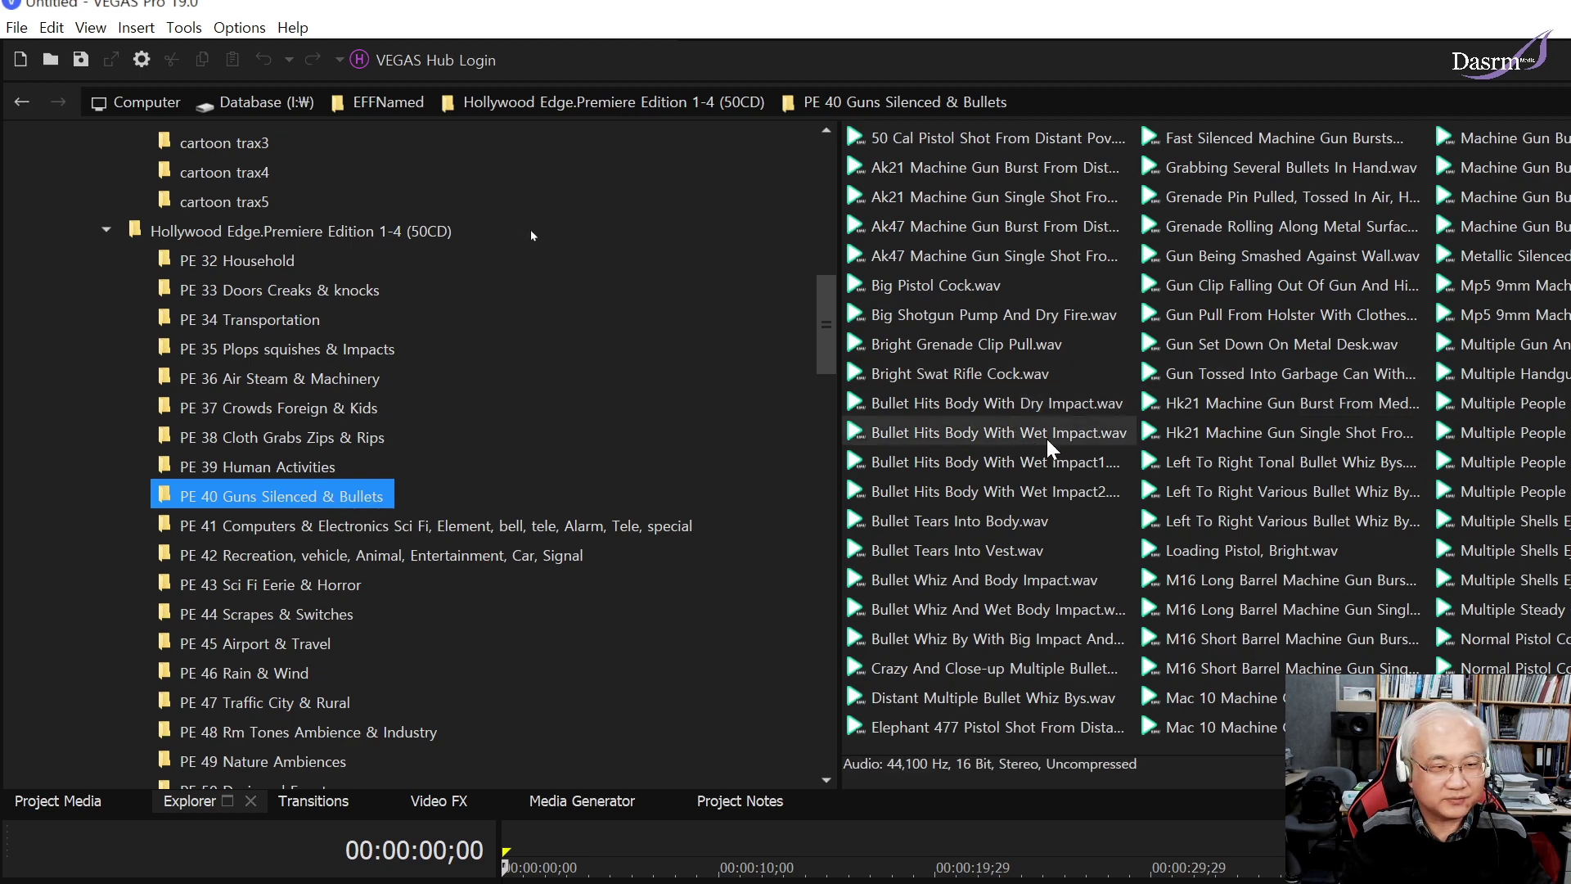
left_click(1081, 491)
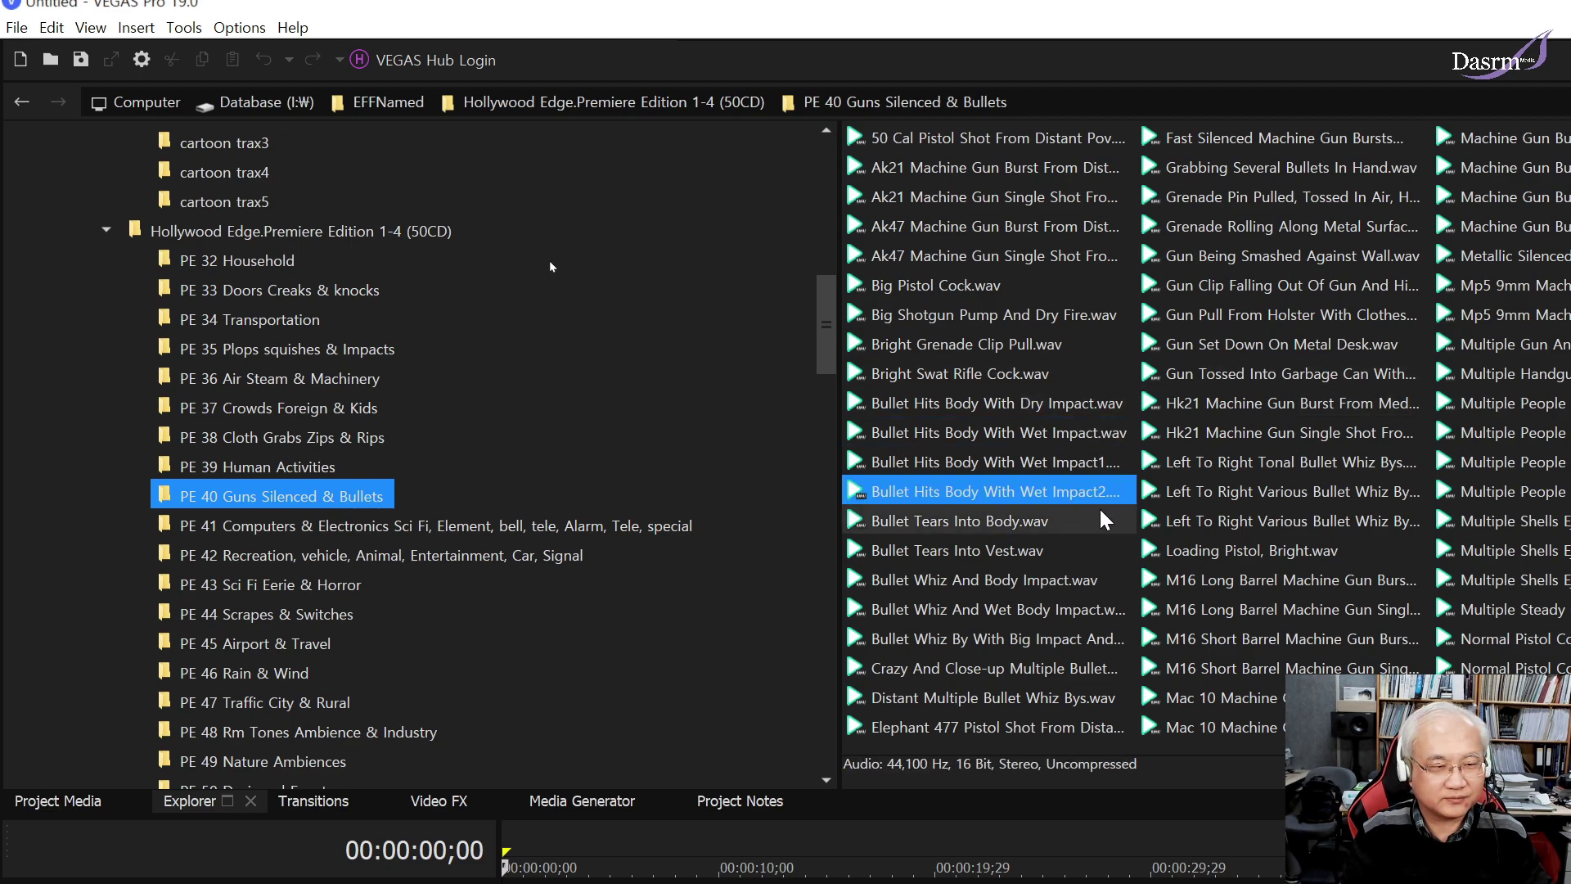
left_click(1056, 463)
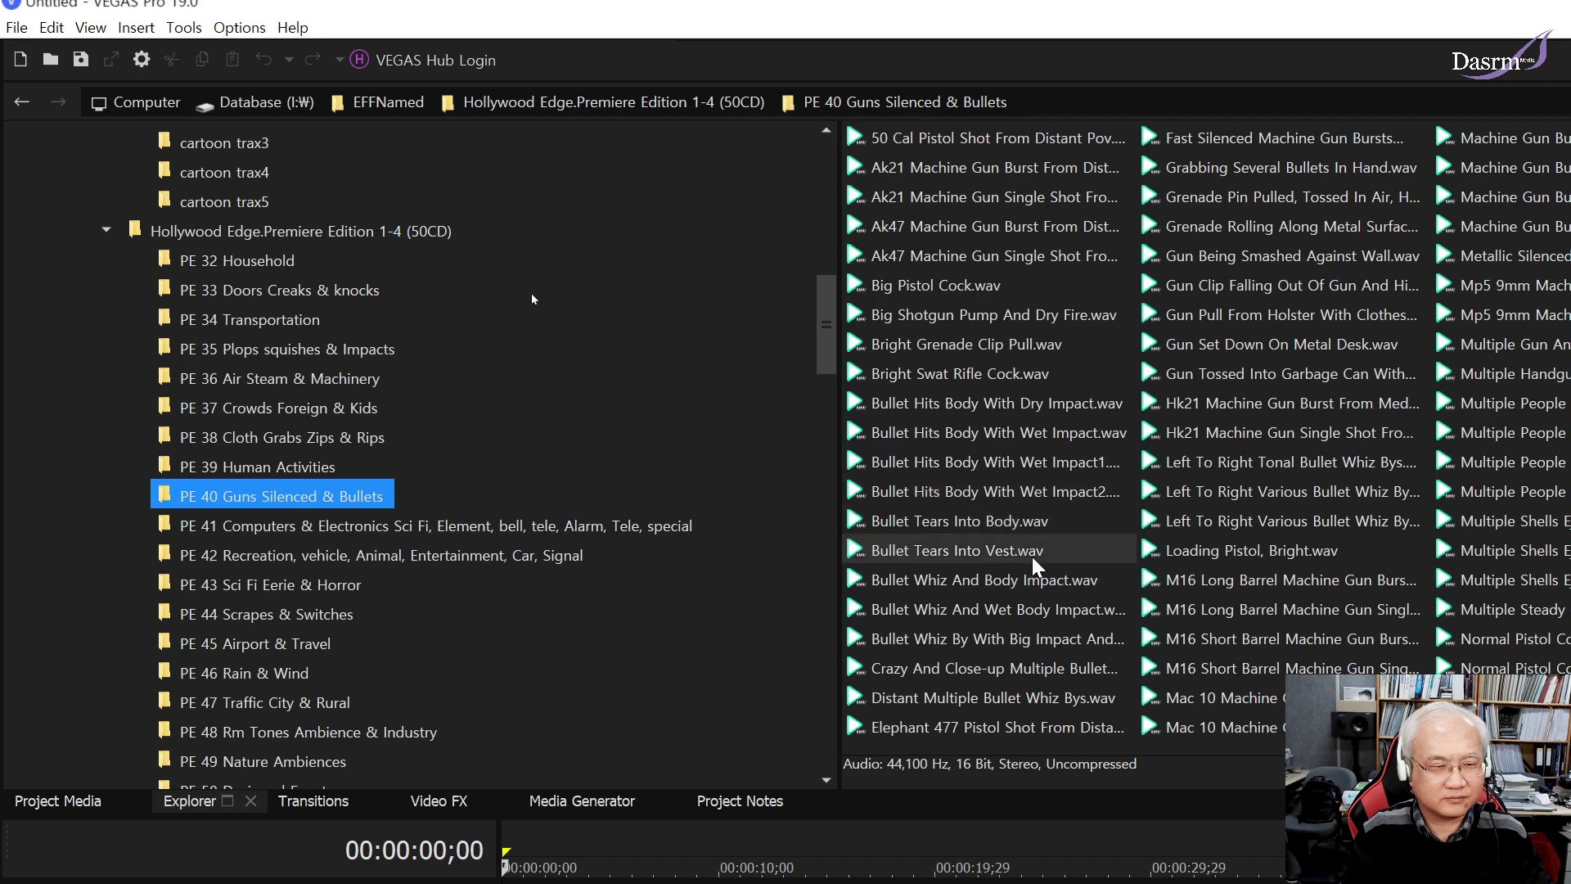
left_click(1035, 559)
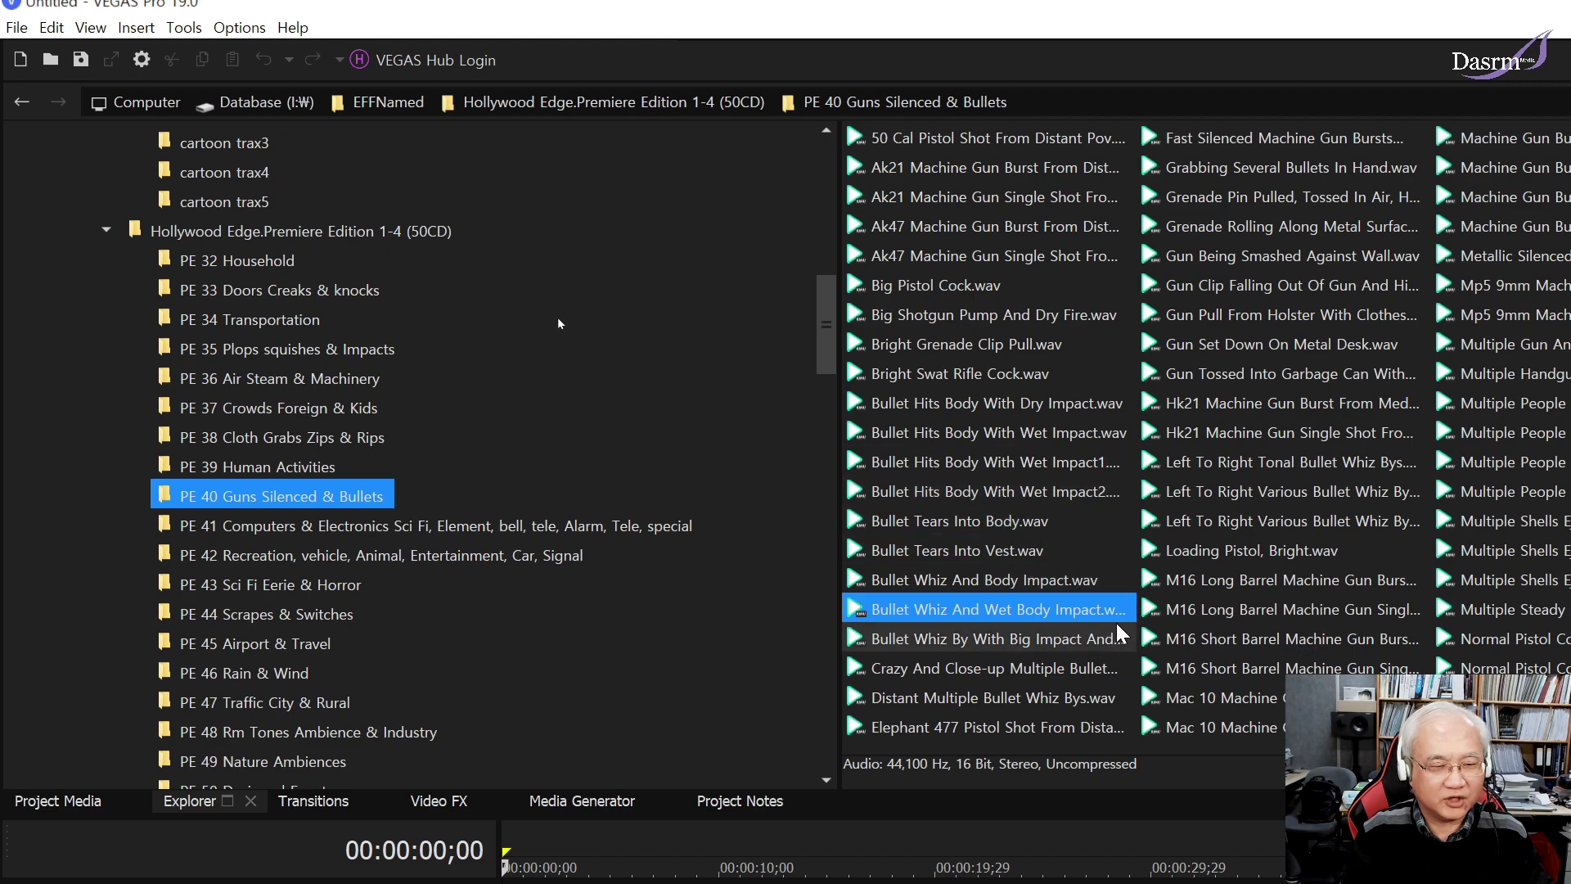
left_click(1104, 639)
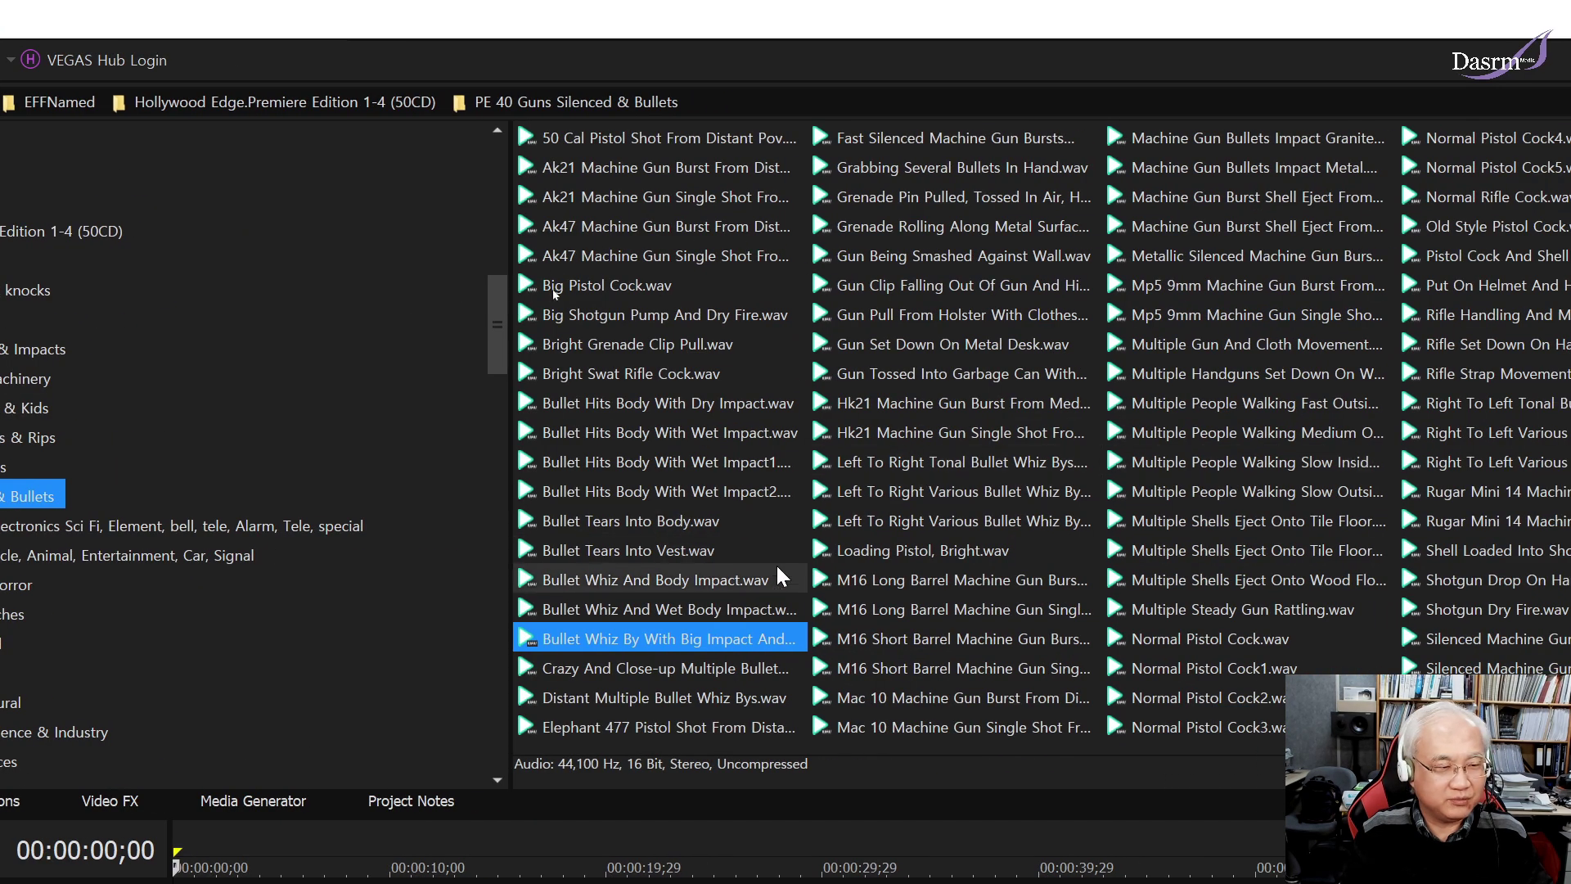
left_click(776, 635)
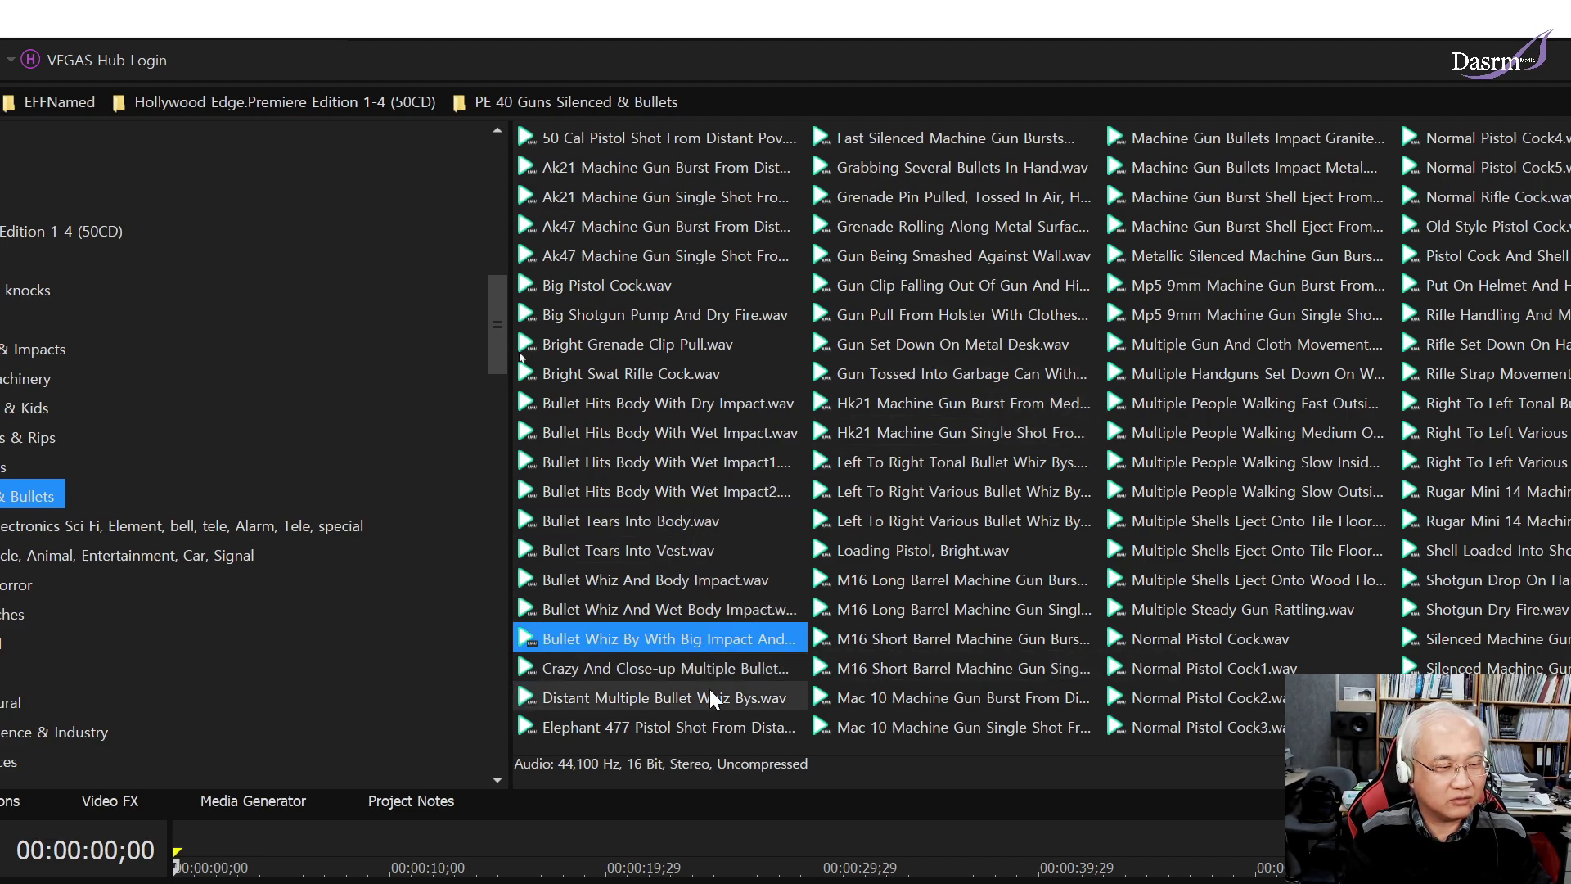
left_click(716, 668)
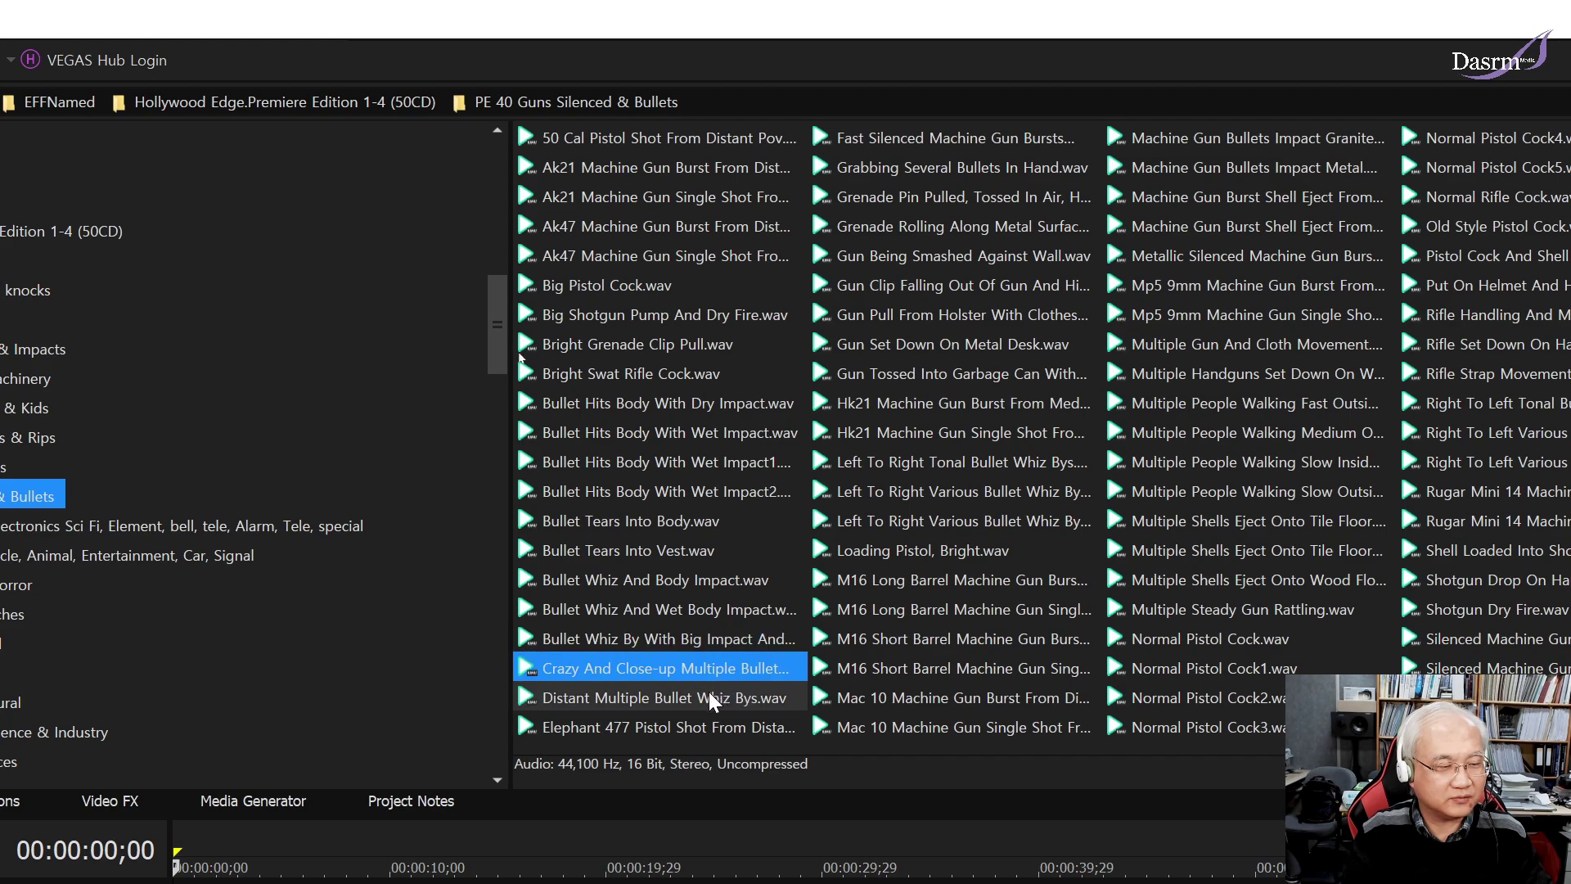
Preview gun set-down, Hk21 and Rugar Mini 14 bursts and tonal whiz-bys, then open PE 41 Computers & Electronics.
left_click(953, 343)
left_click(969, 402)
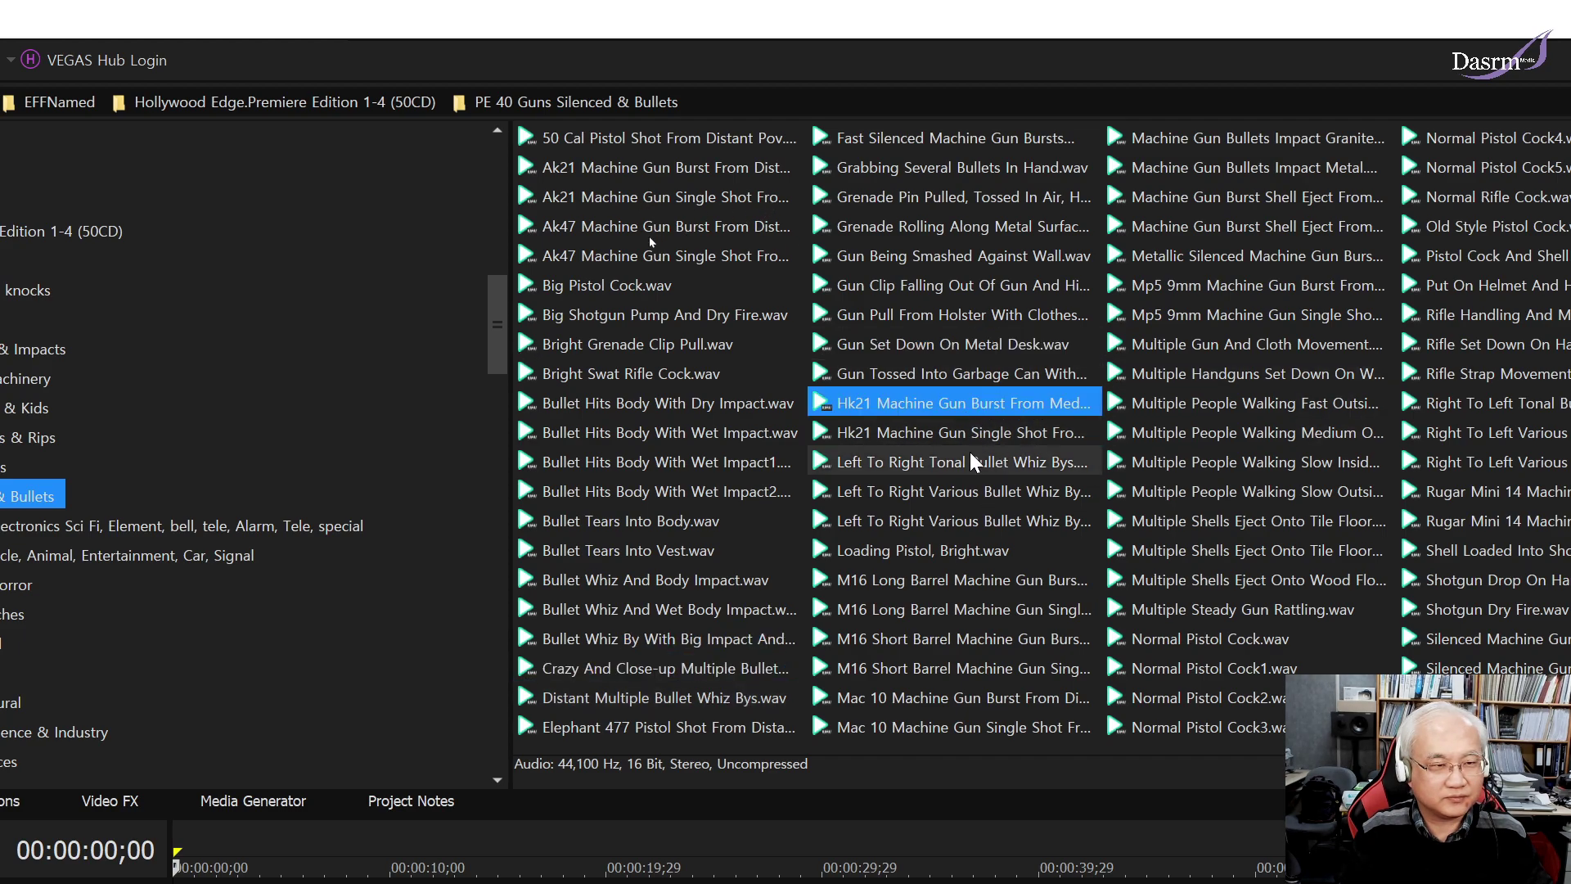
left_click(970, 462)
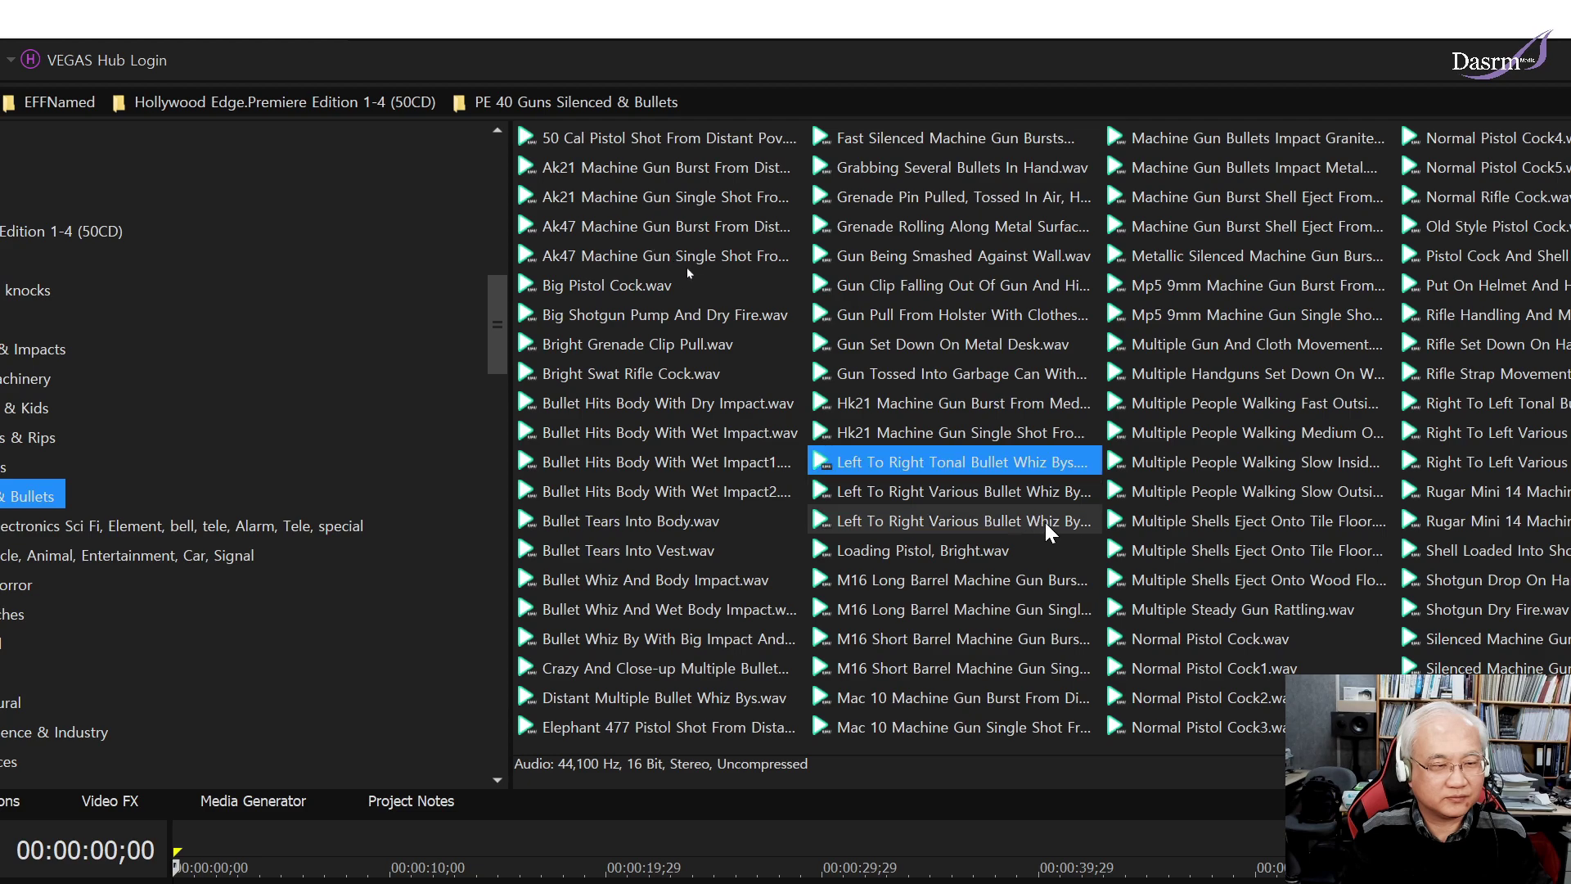
left_click(1214, 405)
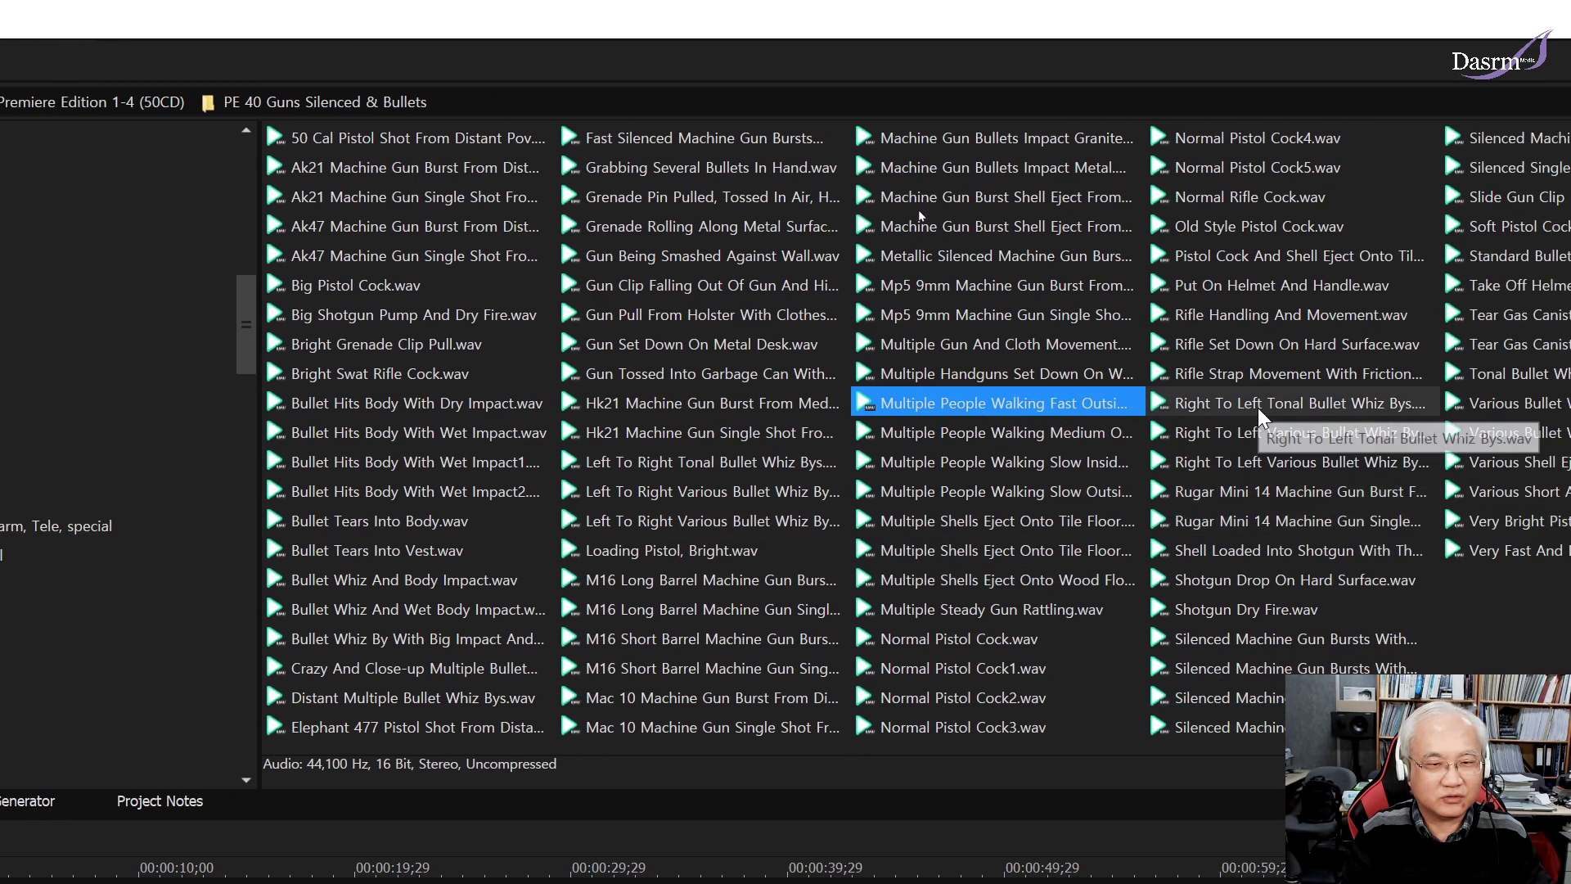
left_click(1260, 409)
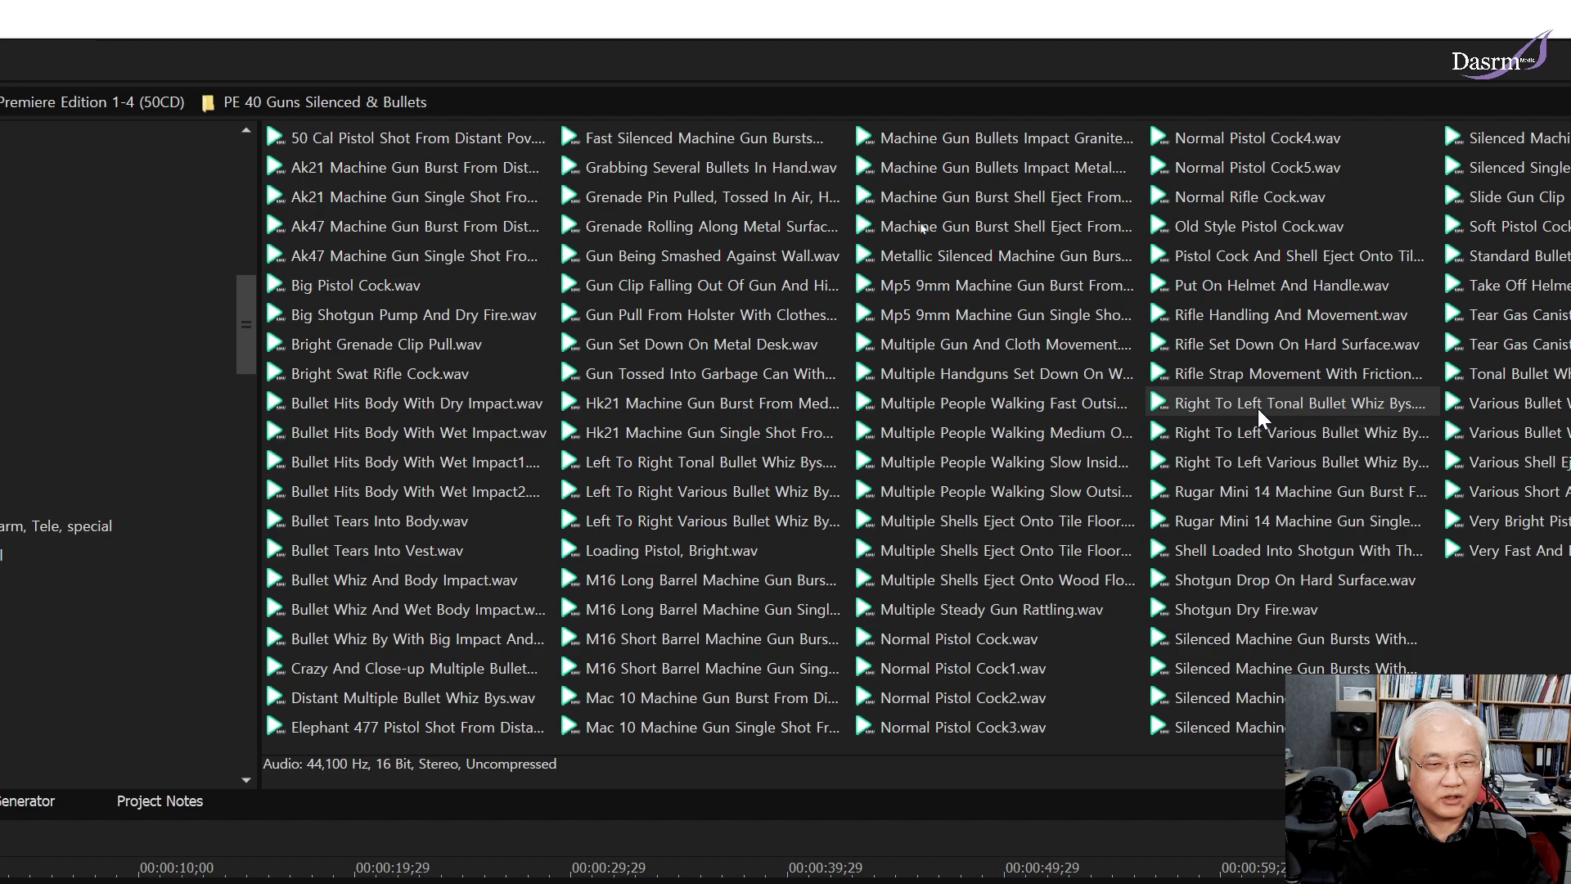
left_click(1269, 497)
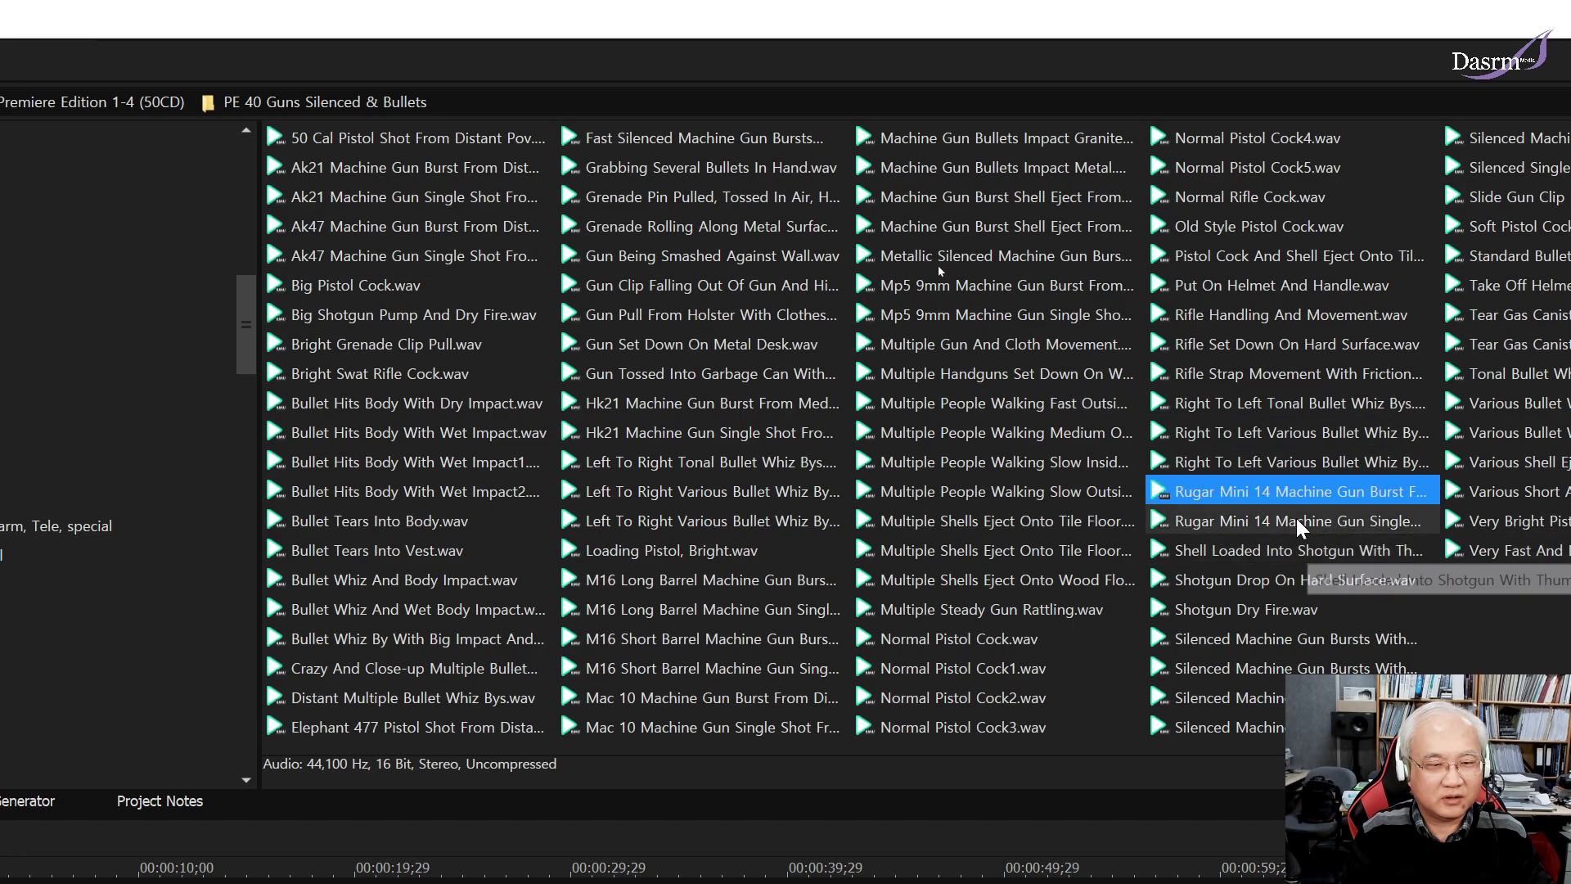
left_click(1374, 375)
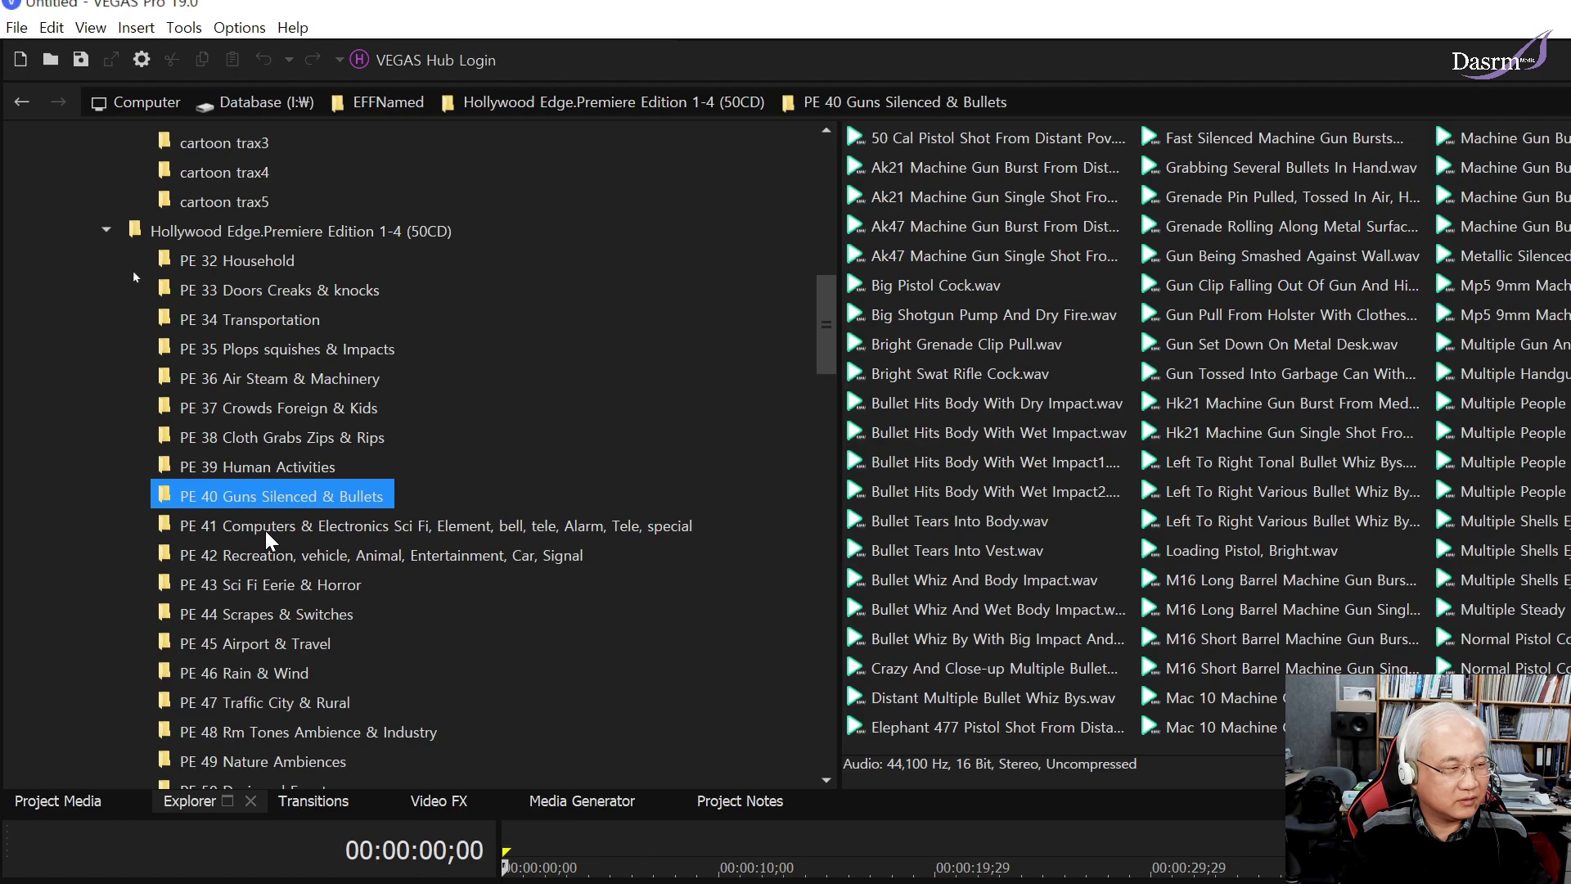
left_click(267, 532)
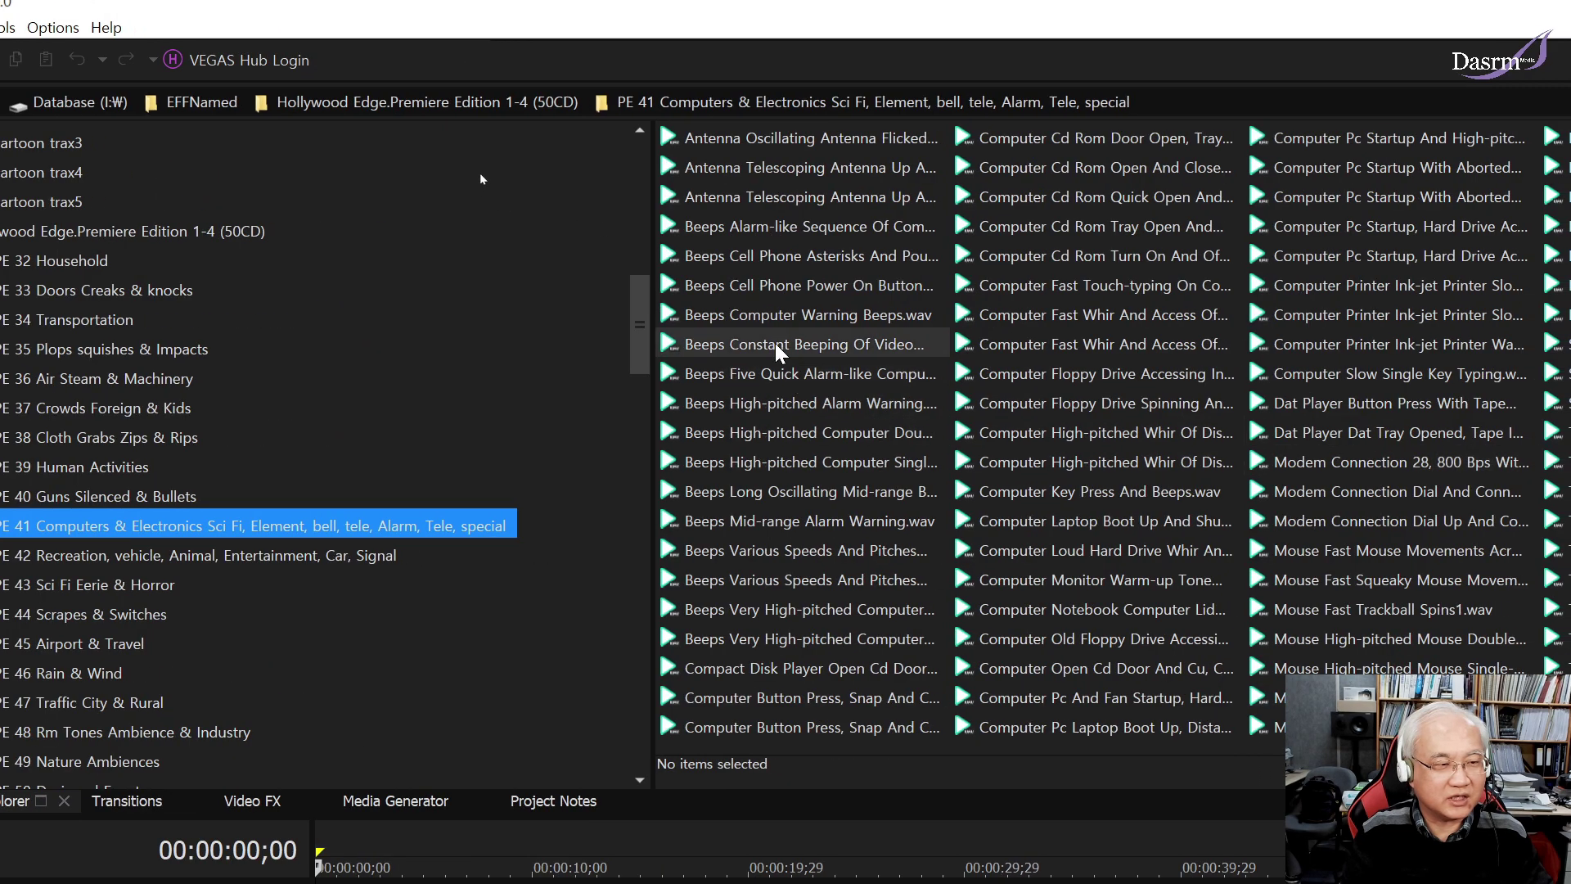
Preview the phone and computer beeps, button press, computer whir, floppy drive and laptop boot-up sounds.
left_click(998, 284)
key("Down")
key("Down")
key("Down")
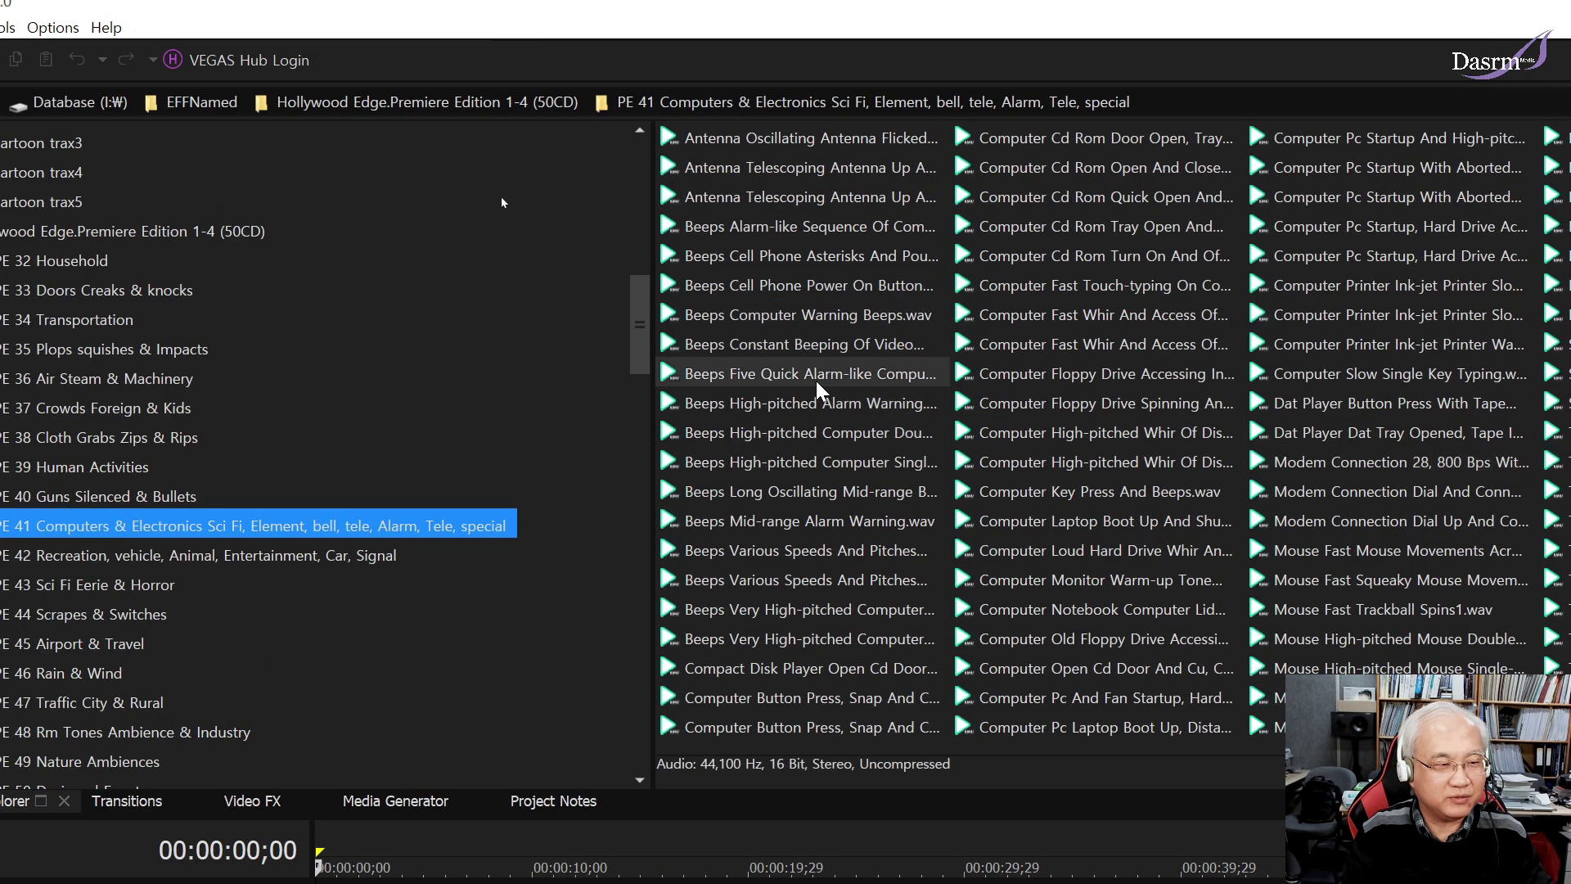
left_click(854, 466)
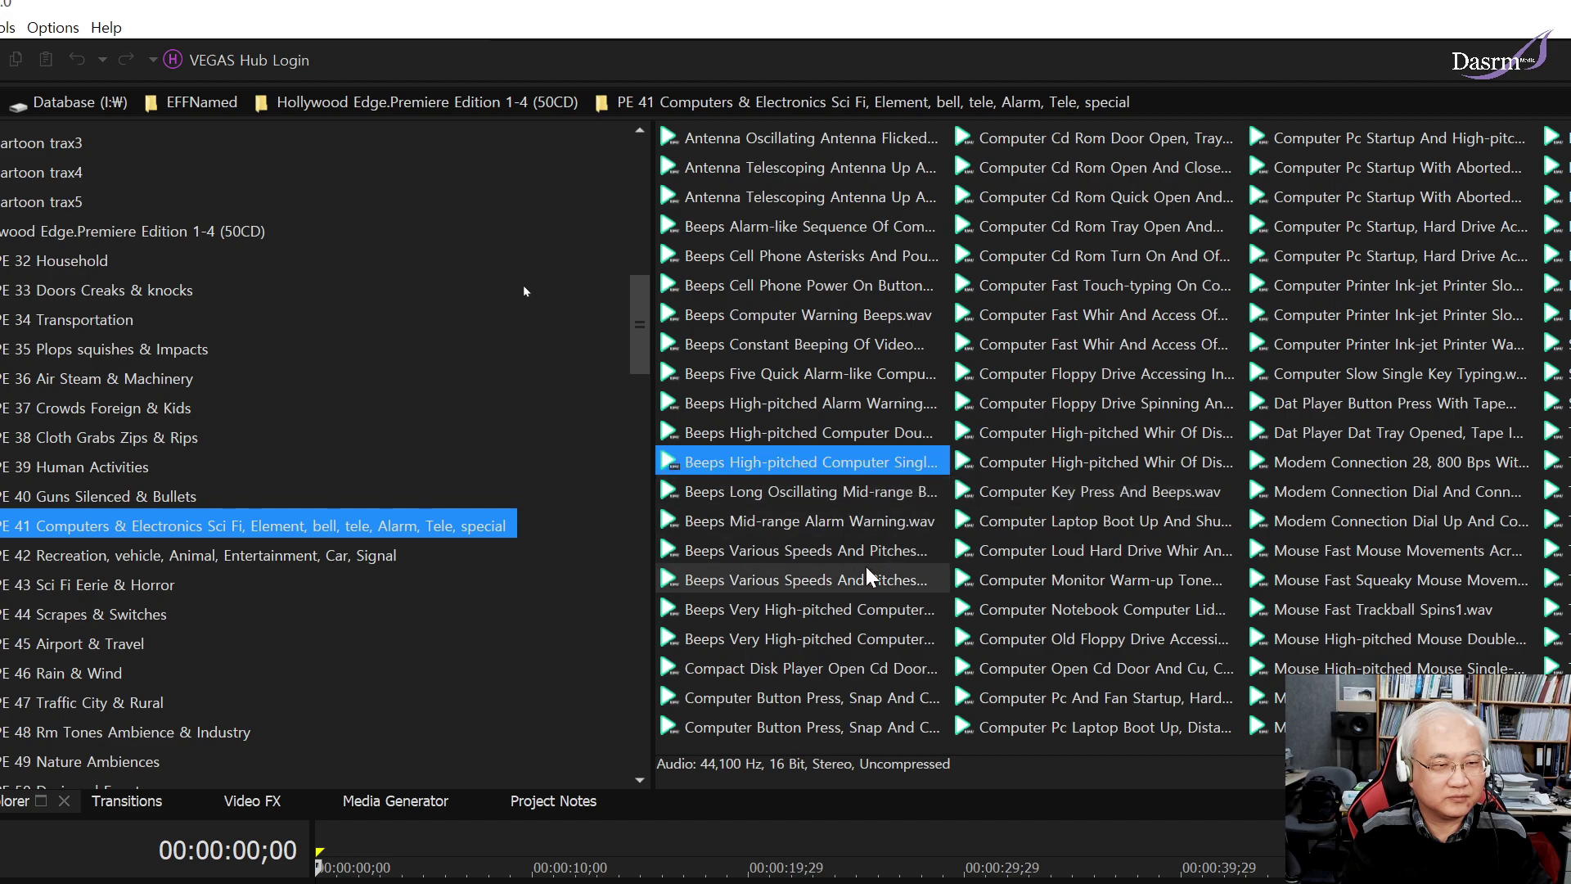
left_click(833, 552)
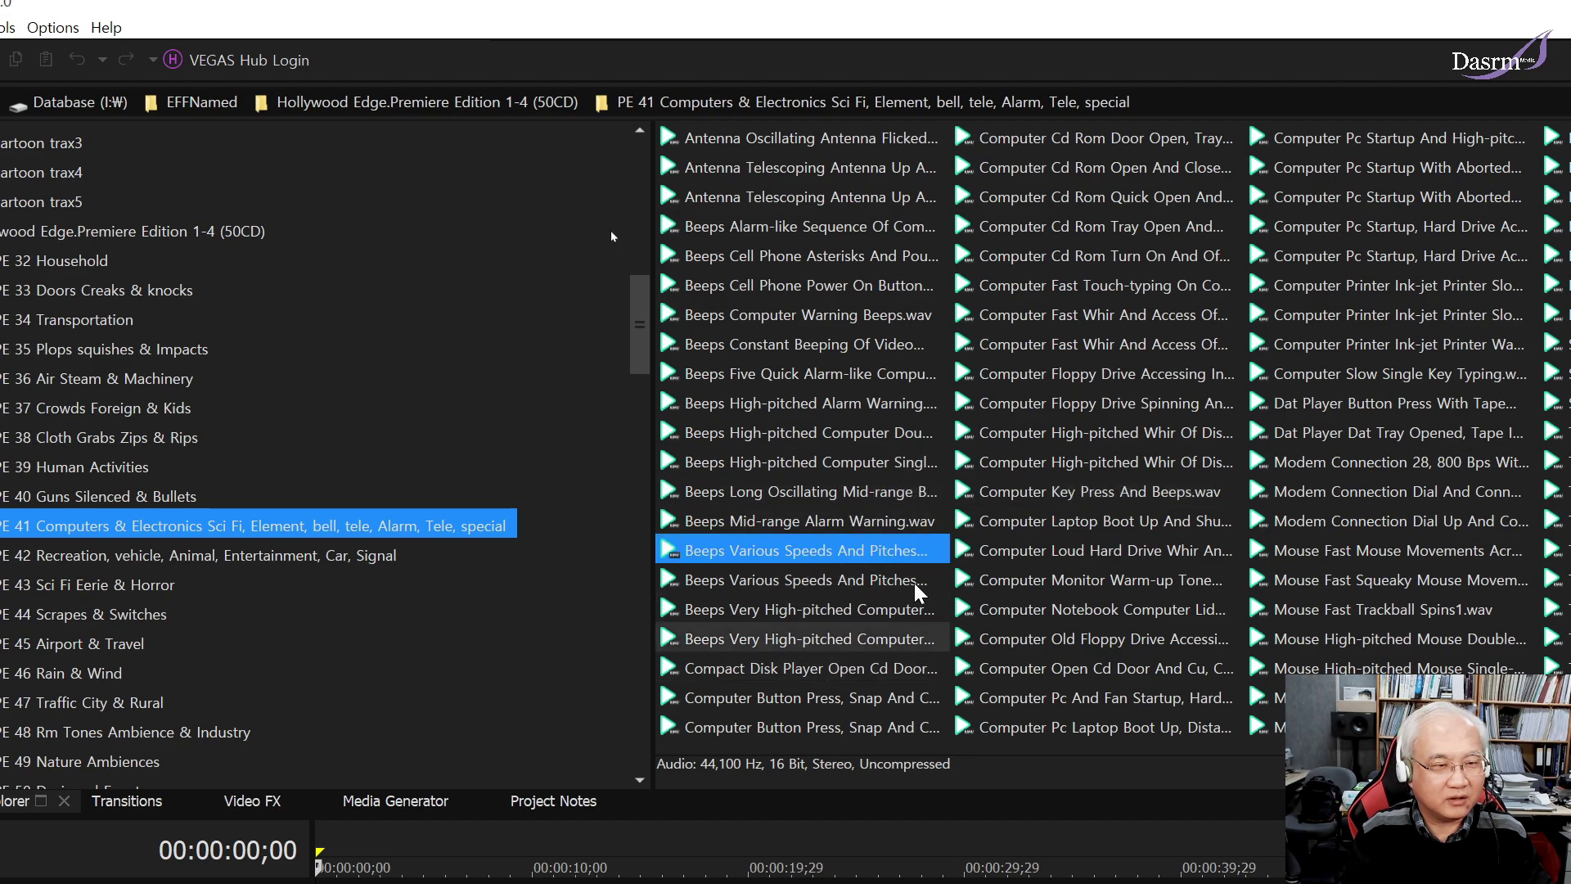
left_click(927, 709)
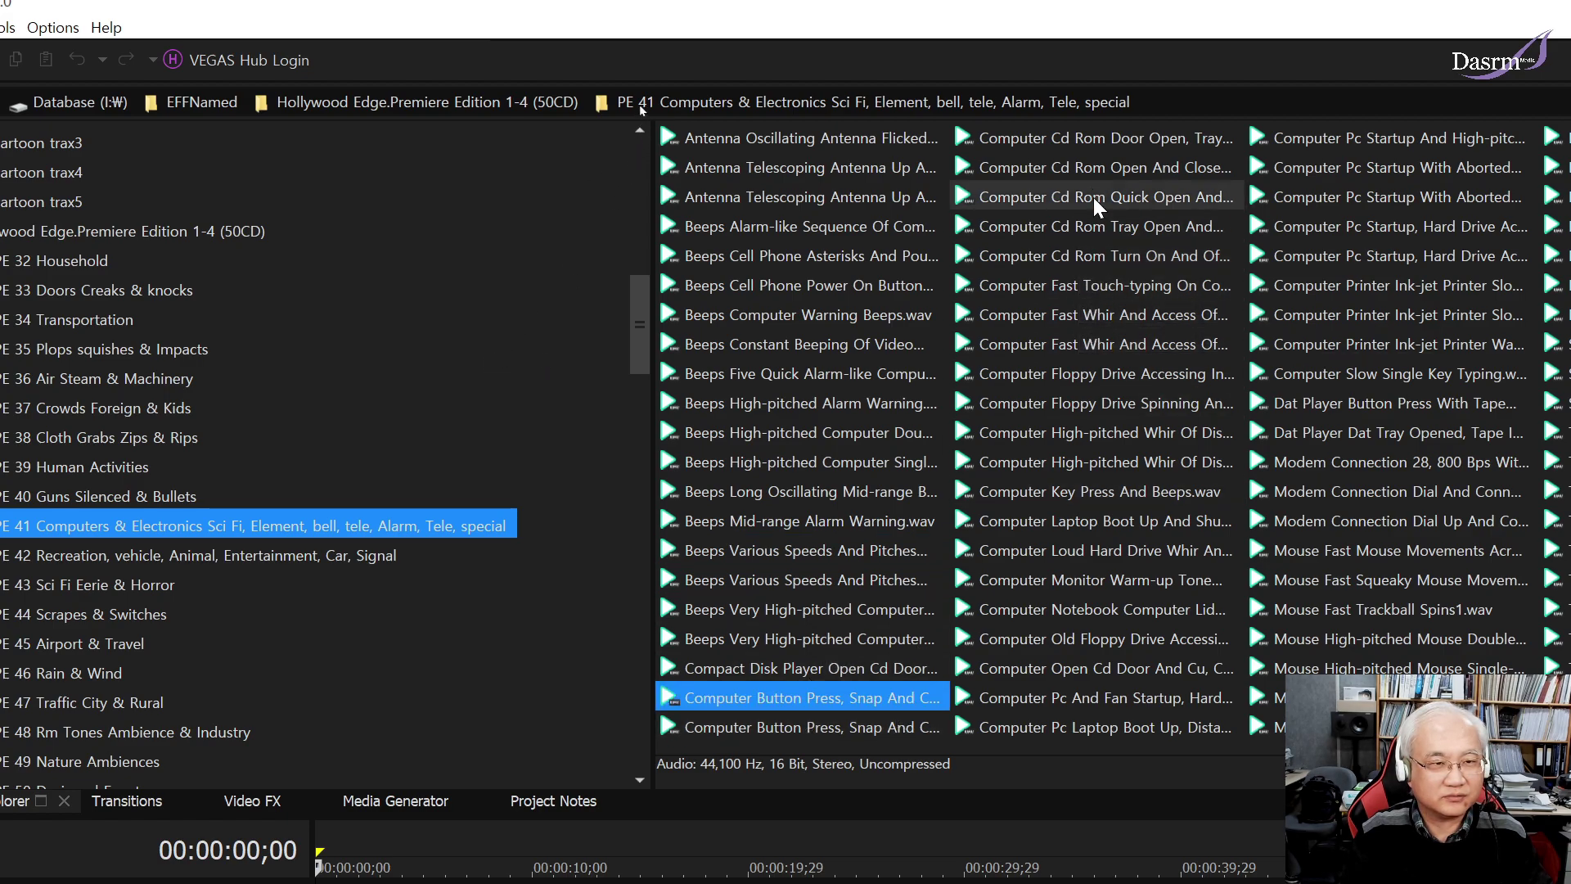
left_click(1106, 317)
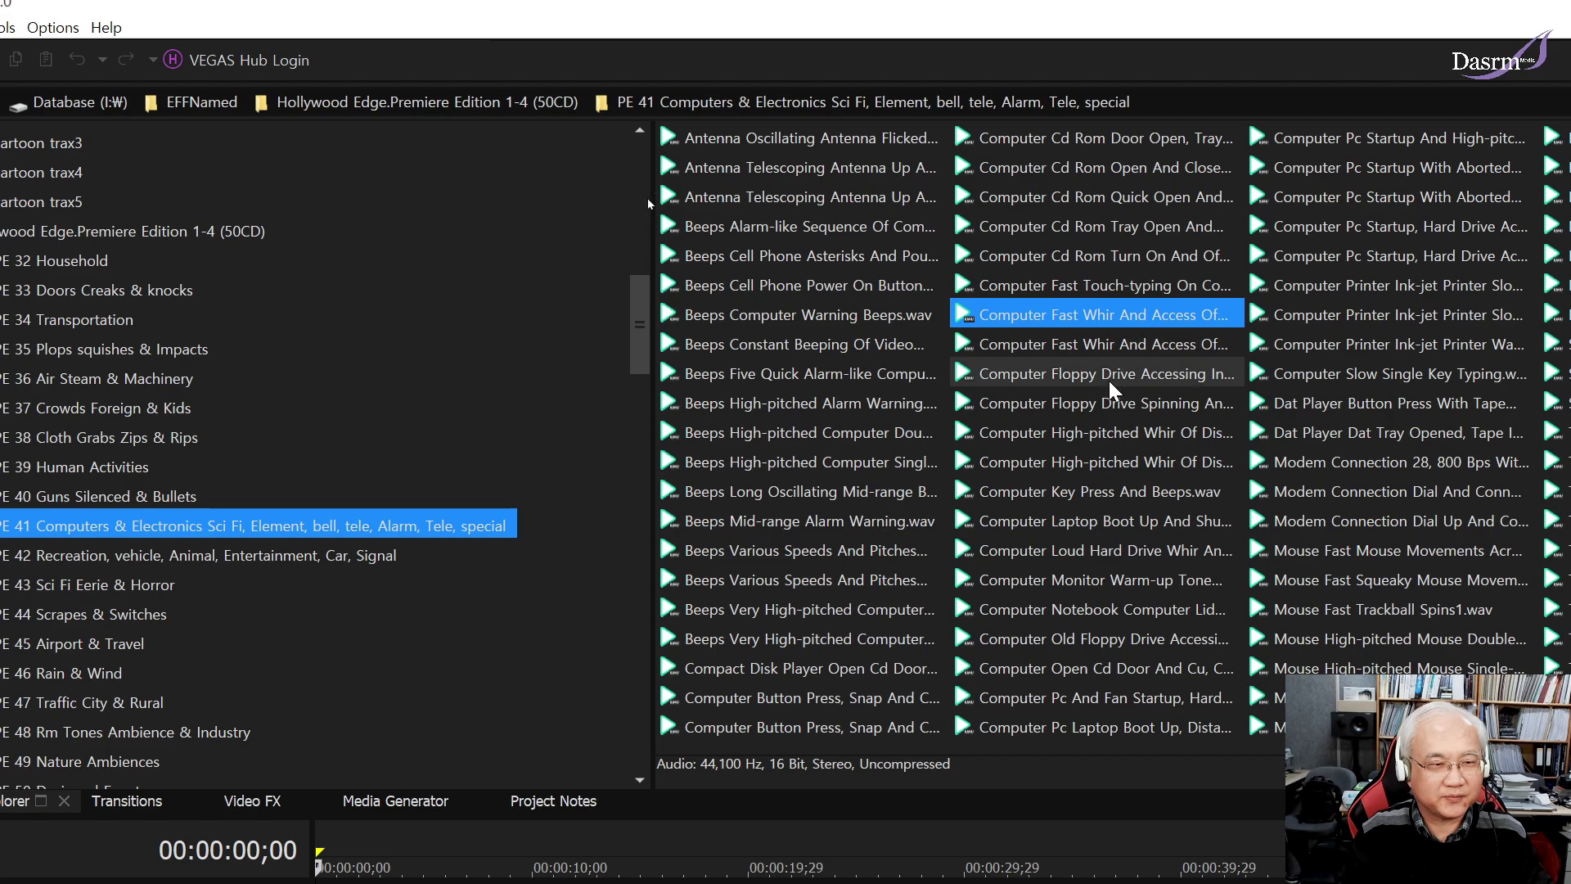
left_click(1108, 383)
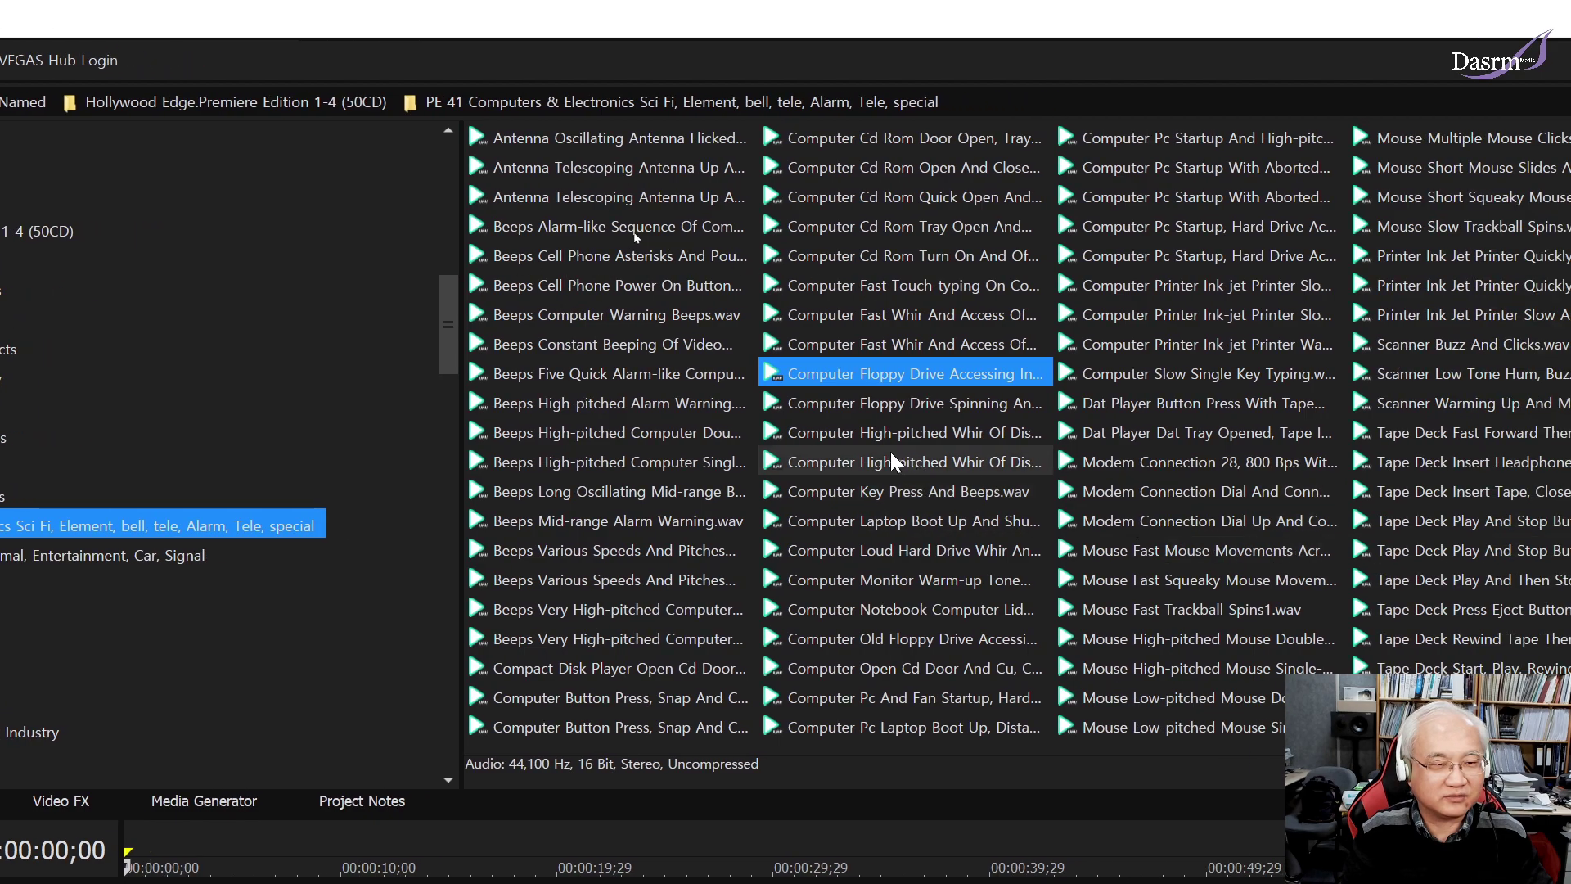
left_click(943, 520)
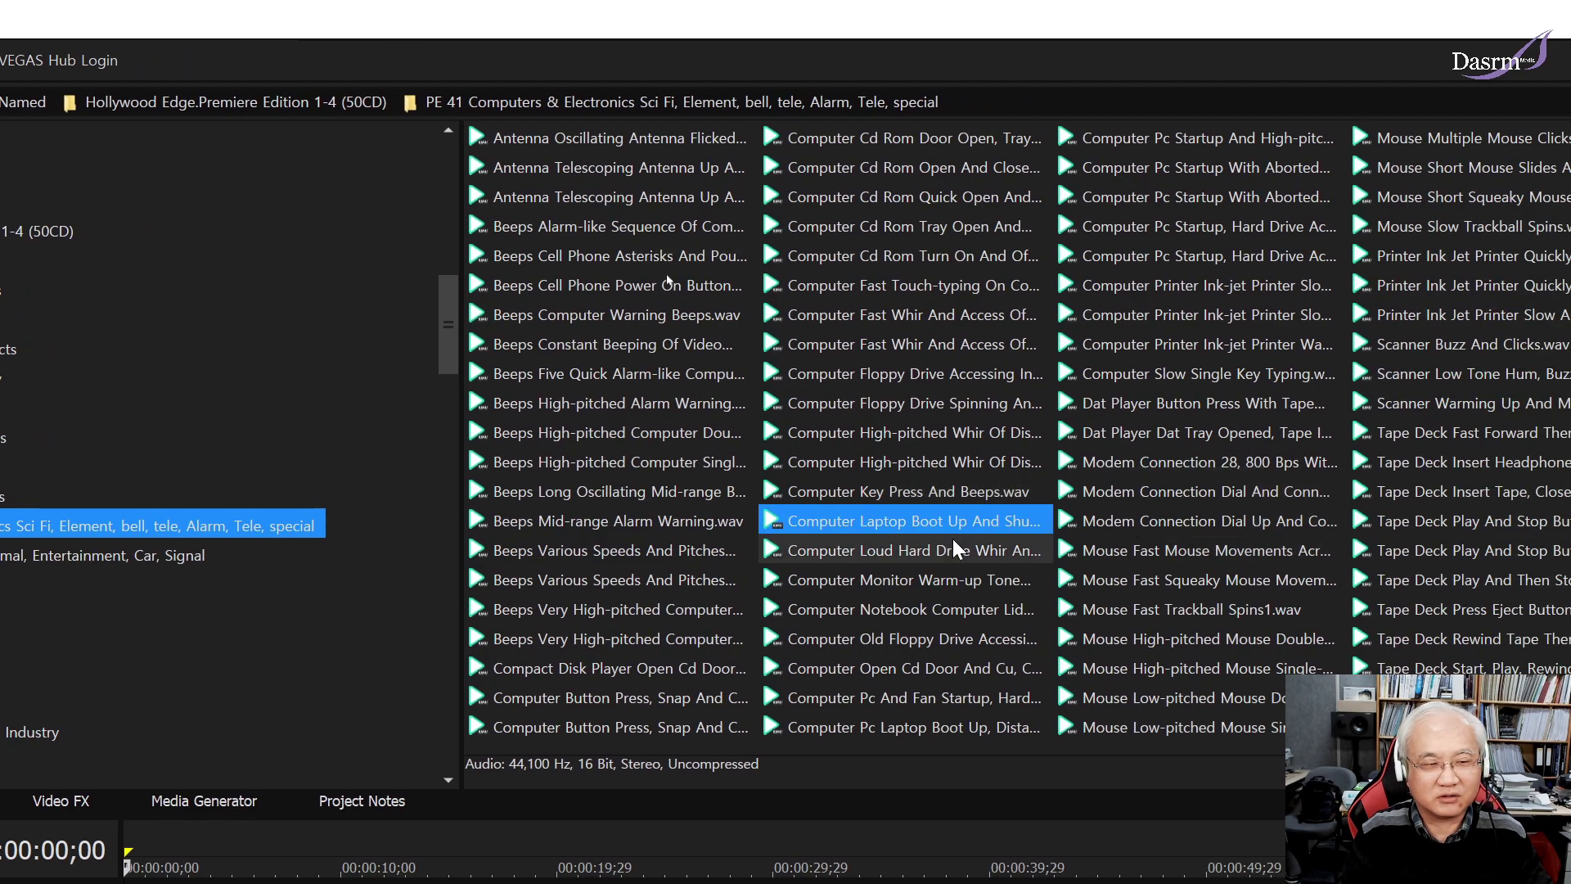
left_click(958, 531)
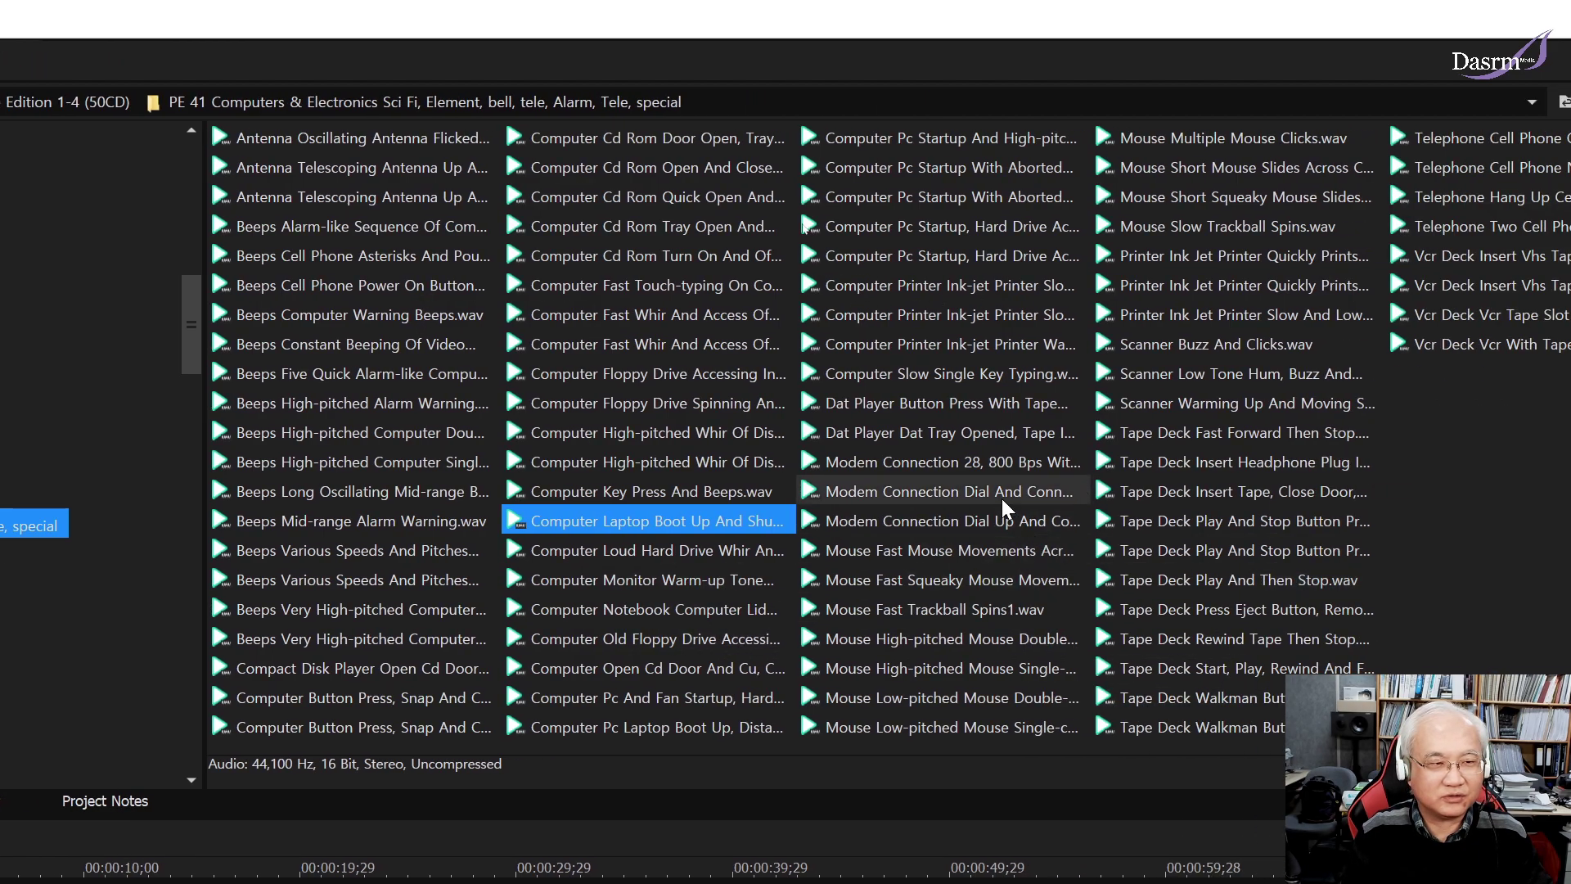
Preview the printer, modem dial-up, squeaky mouse, tape deck and VCR insert, play and eject sounds.
left_click(972, 288)
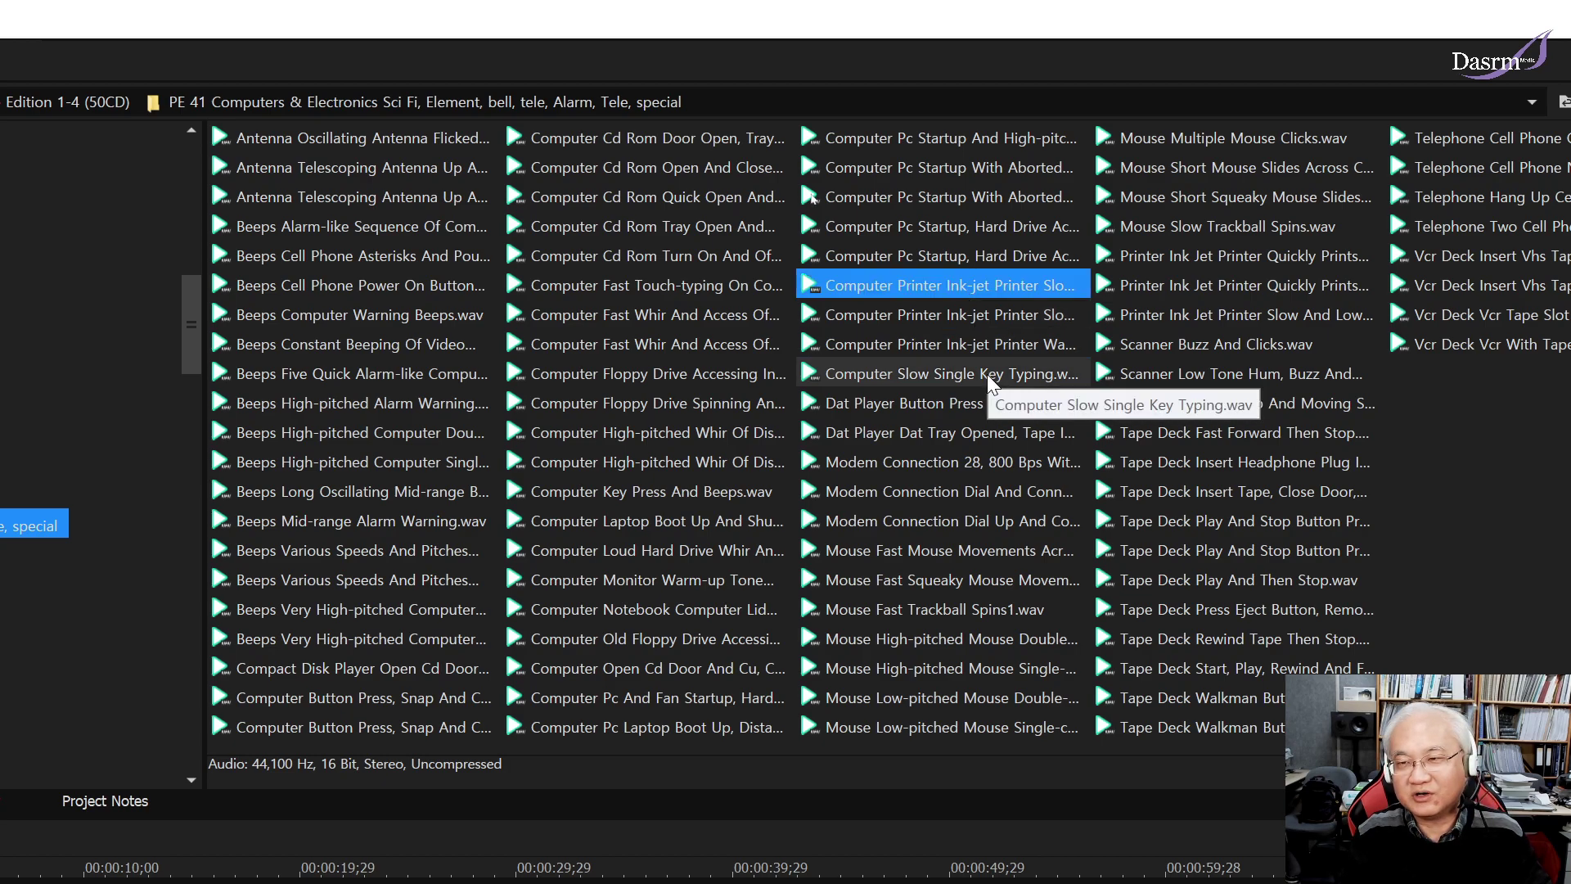
left_click(991, 493)
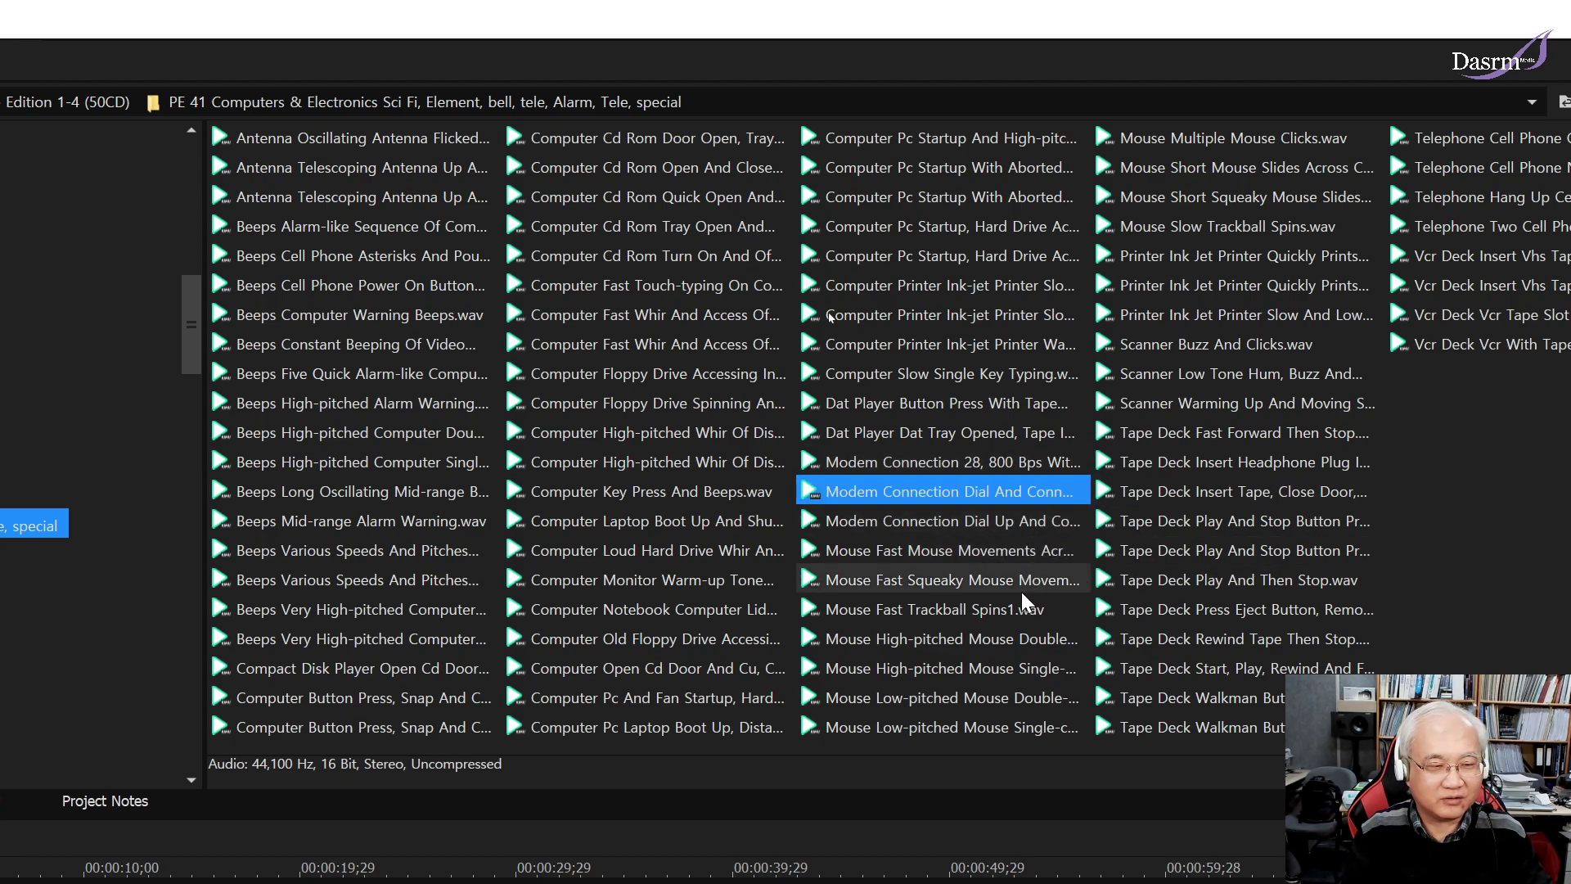
left_click(981, 583)
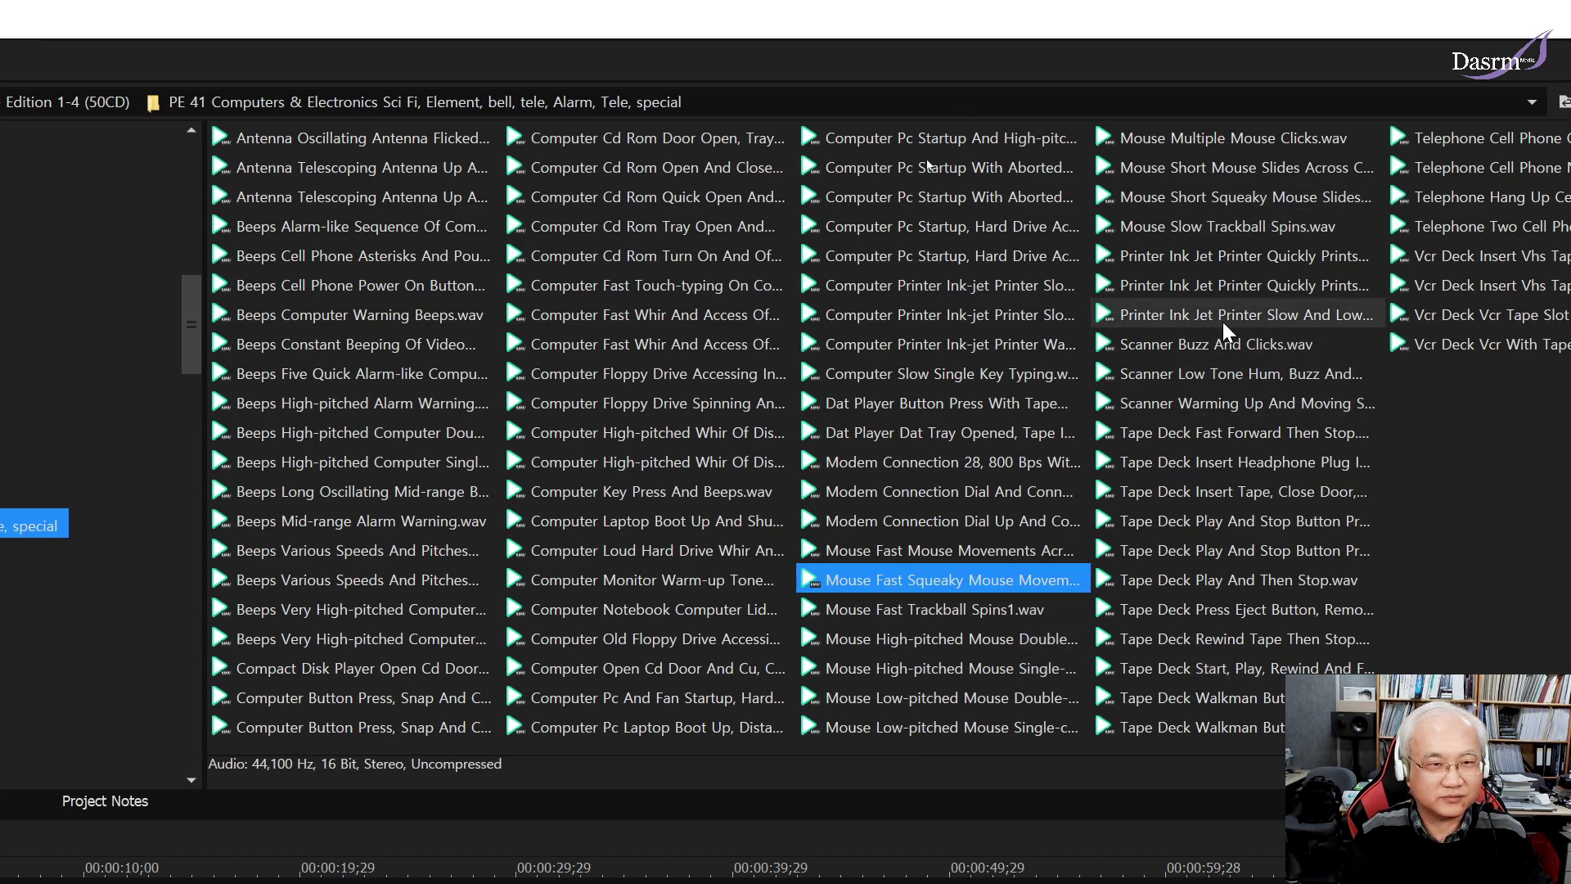
left_click(1236, 491)
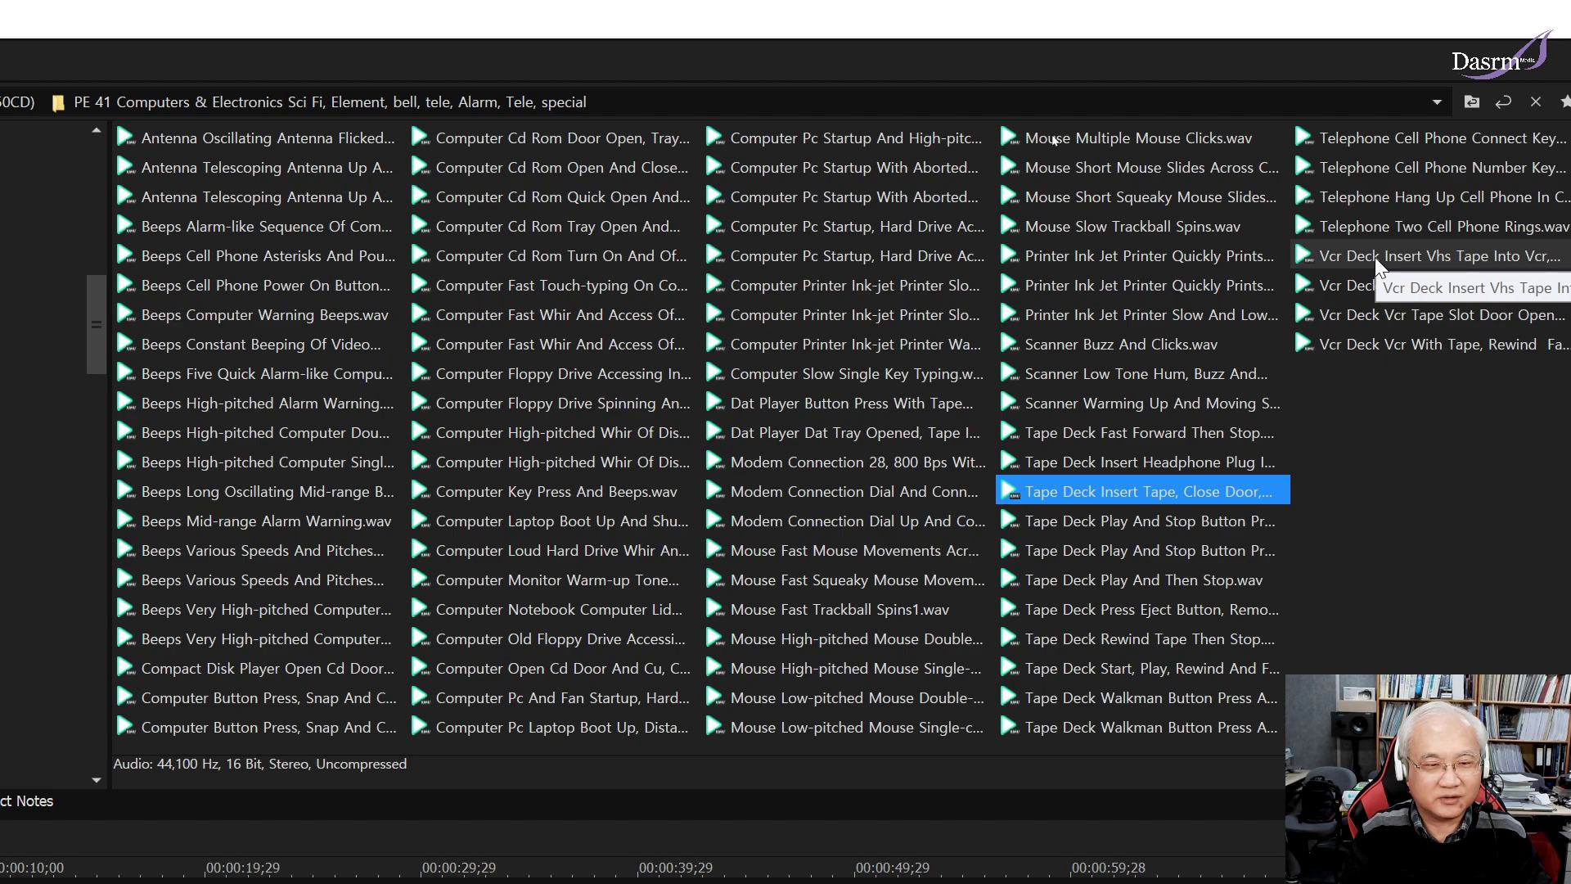
left_click(1377, 260)
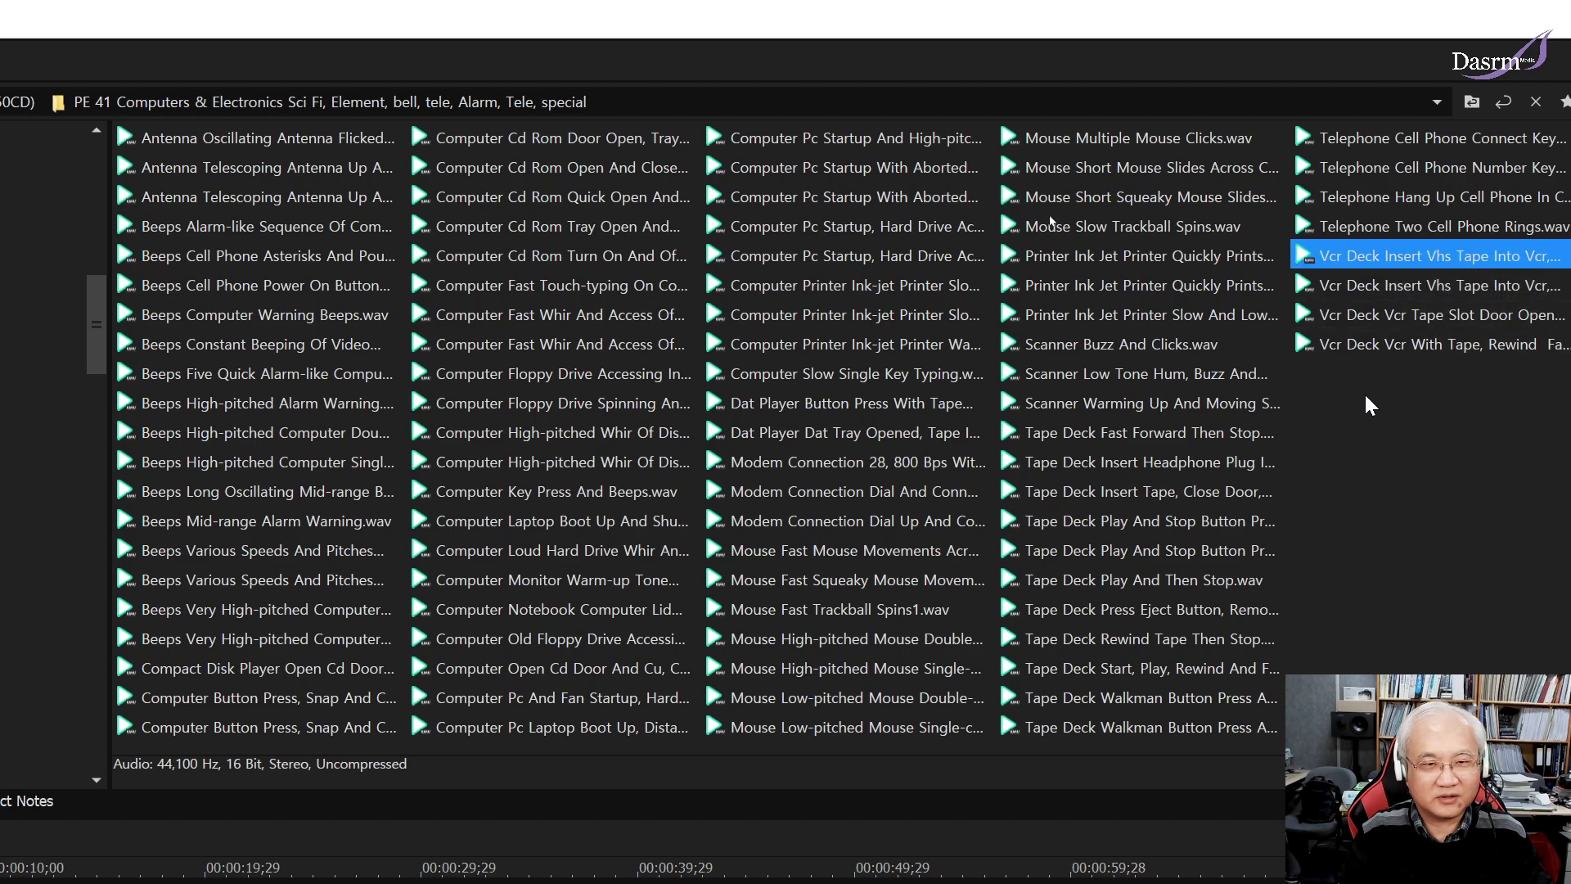
left_click(1166, 492)
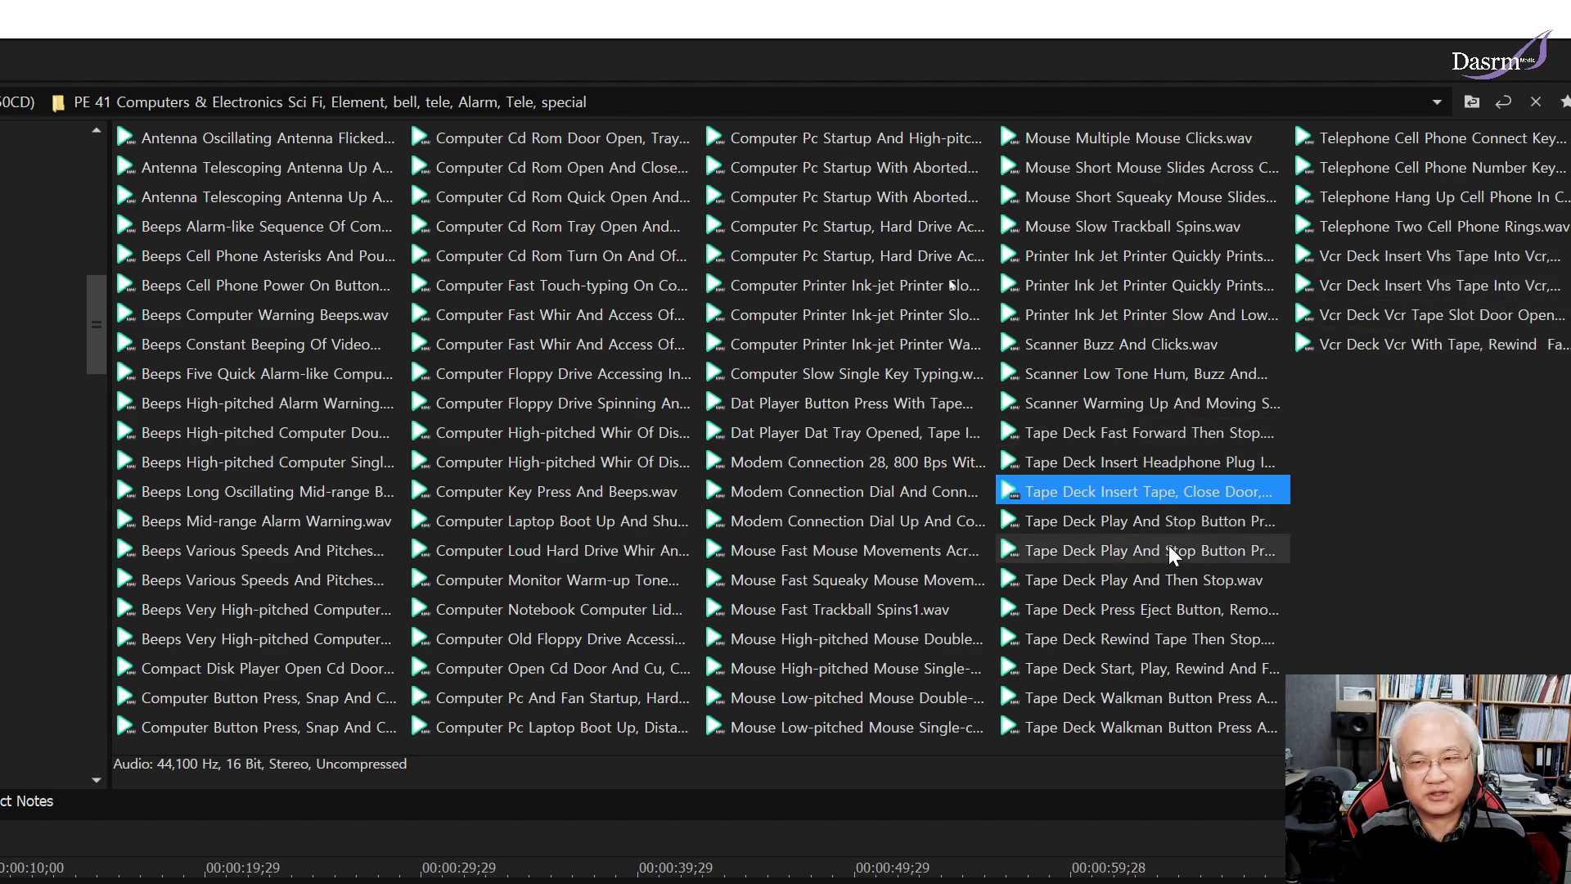
left_click(1173, 552)
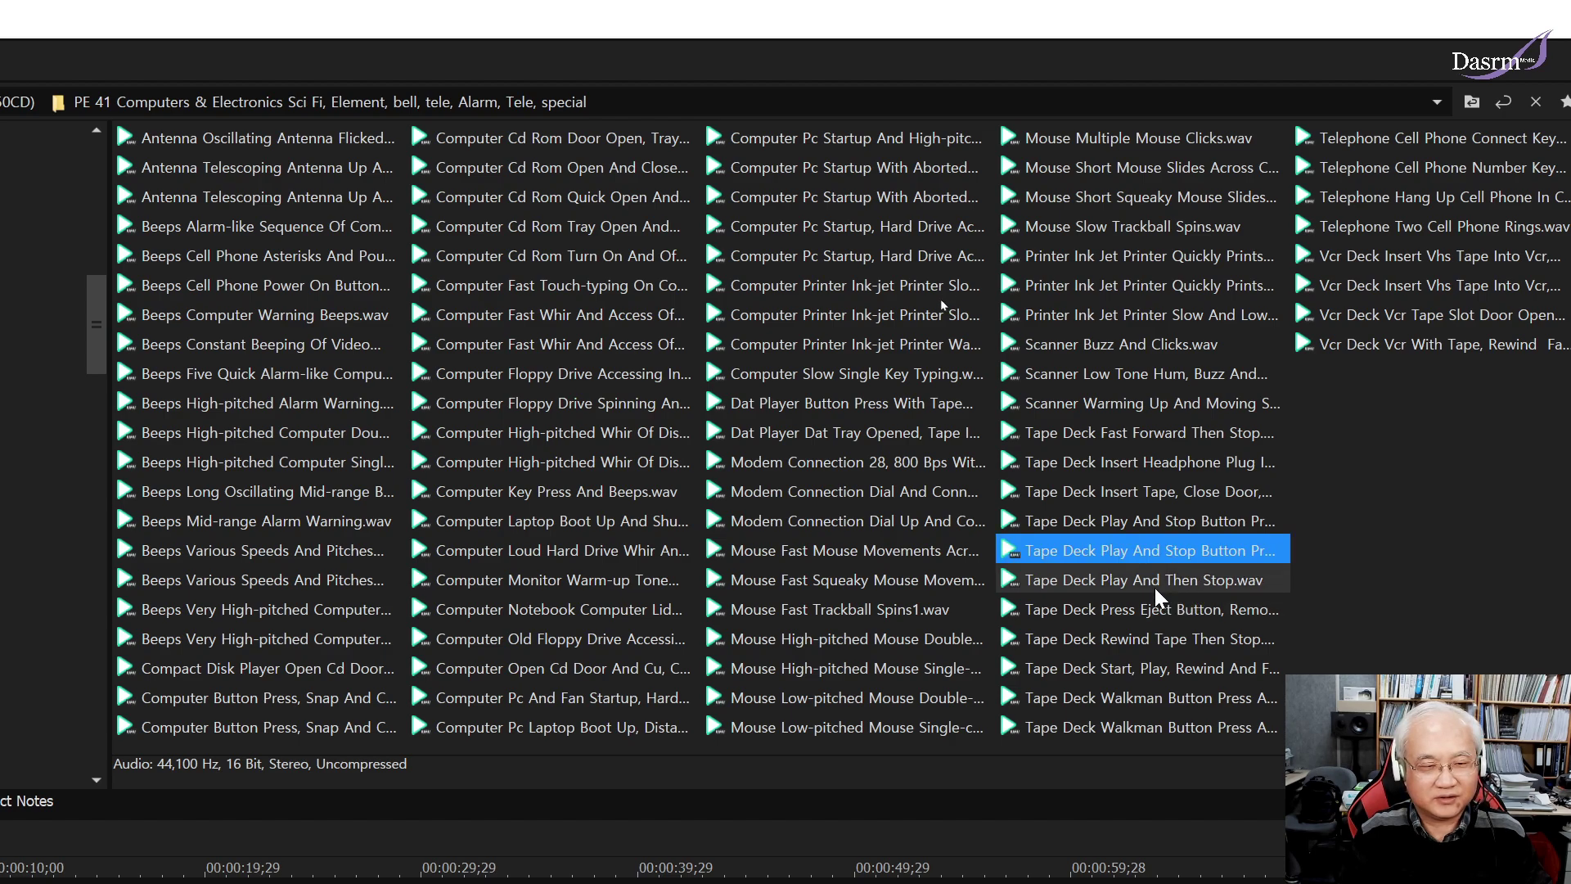
key("Down")
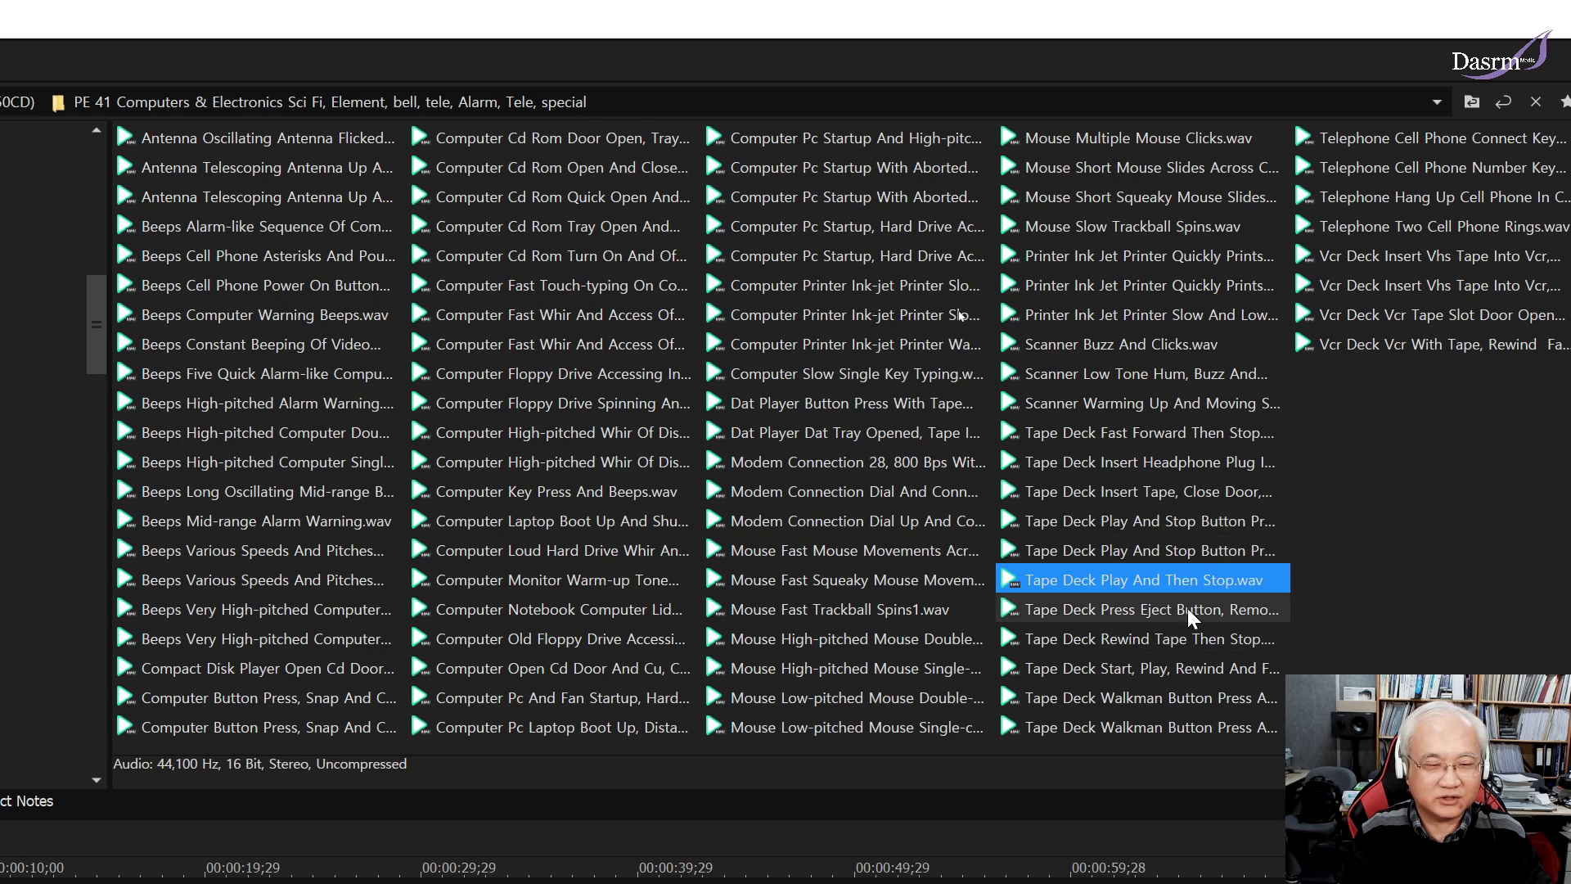
left_click(1195, 609)
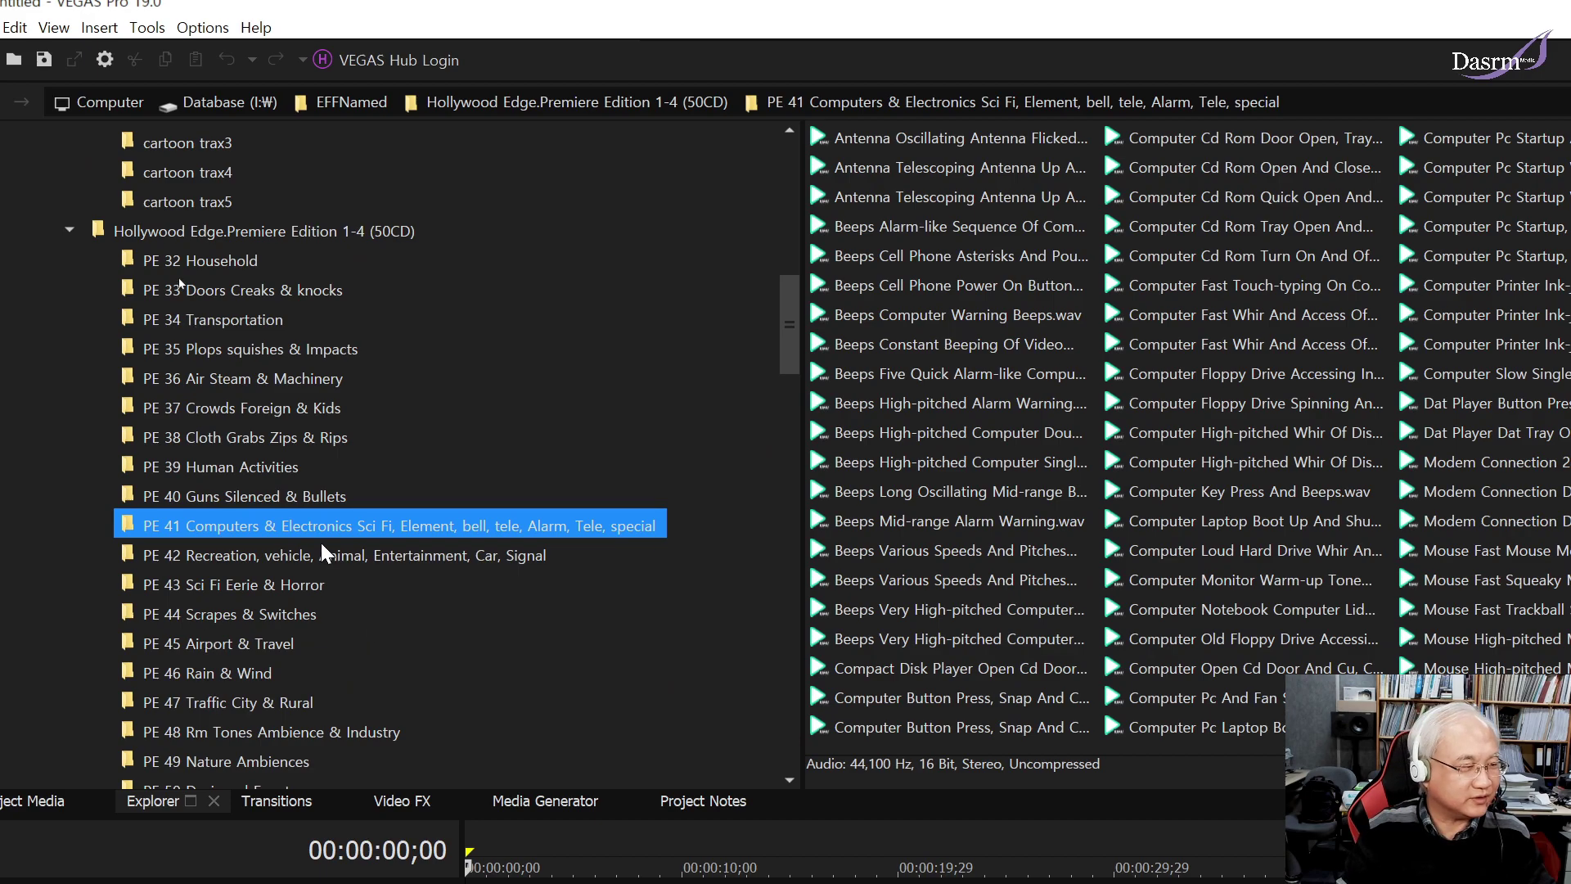
Open the PE 42 Recreation and vehicle folder, listing air hockey, bicycle and casino effects.
left_click(325, 554)
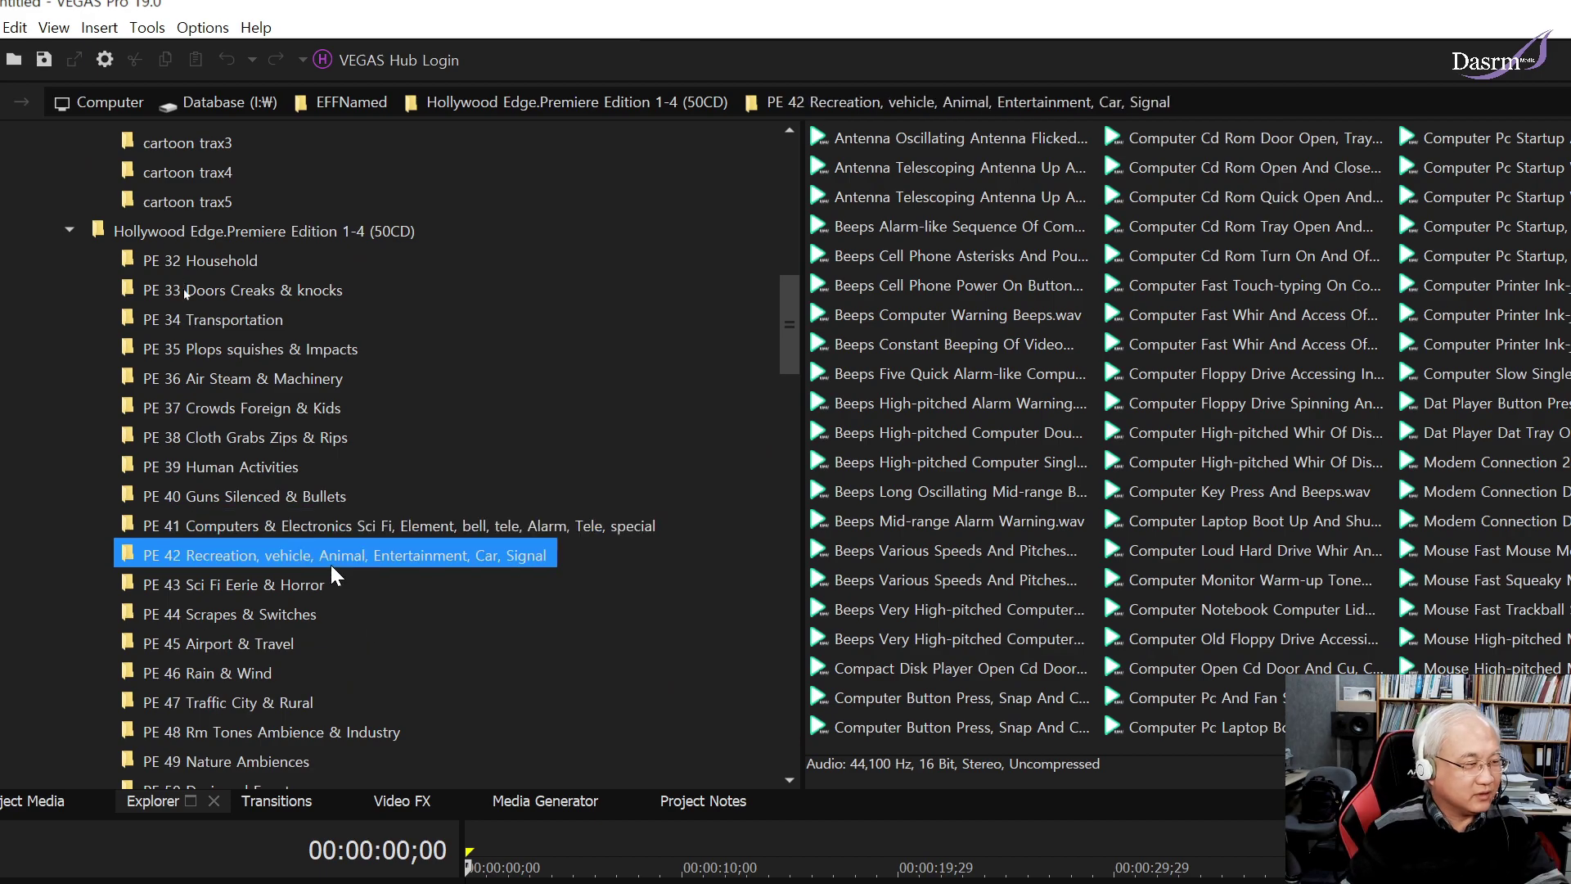
scroll(385, 573, "down", 2)
scroll(397, 523, "down", 2)
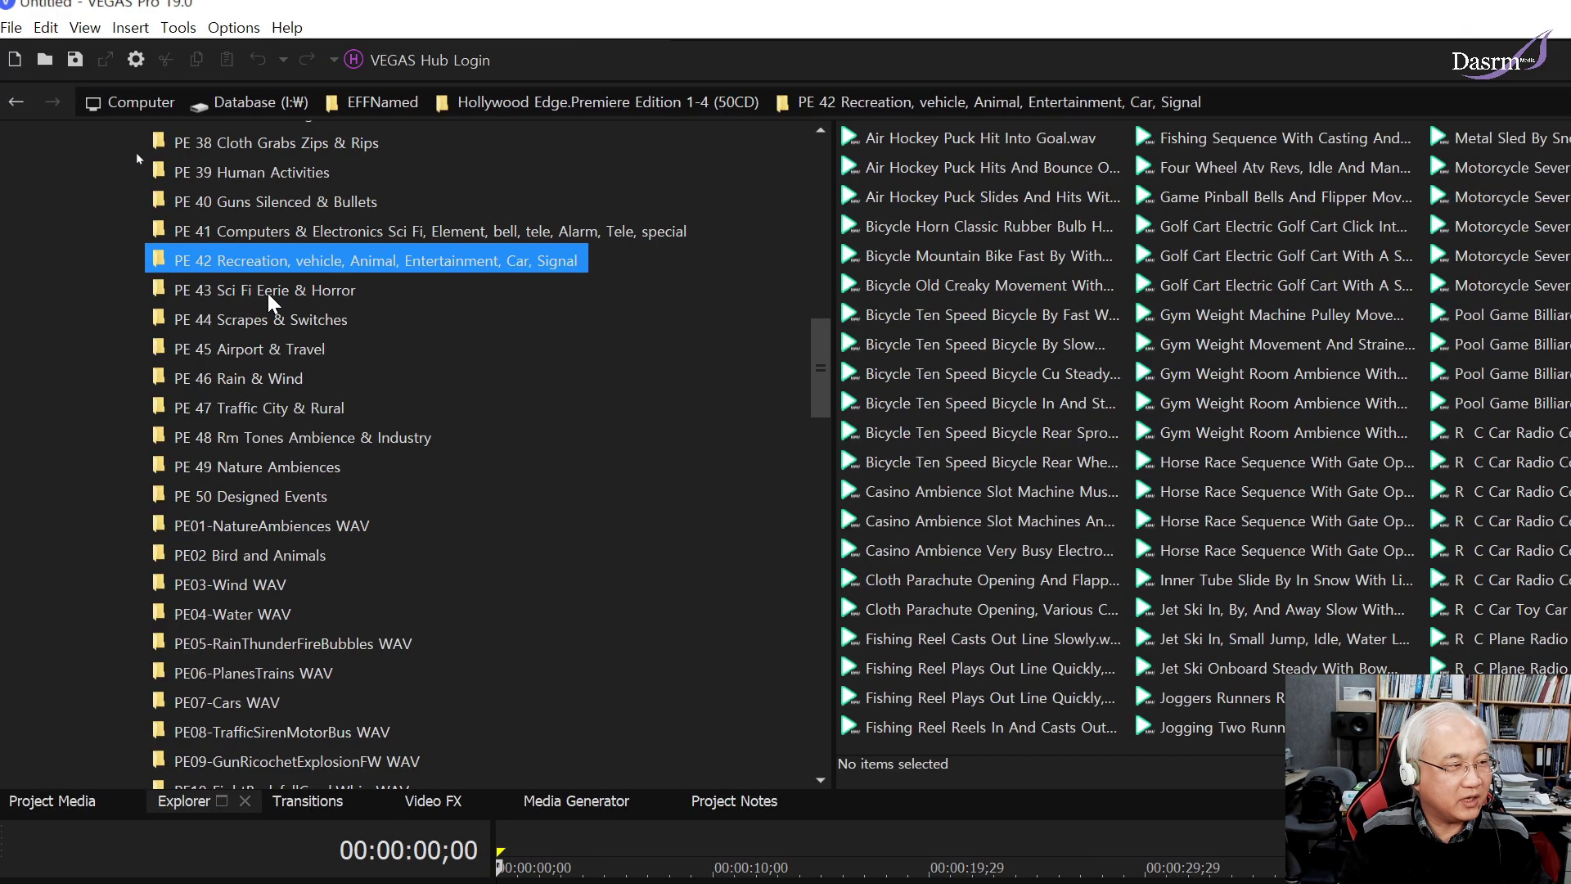
Open PE 43 Sci Fi Eerie & Horror and preview the alien drips, alien scream and alien storm thunder sounds.
left_click(273, 292)
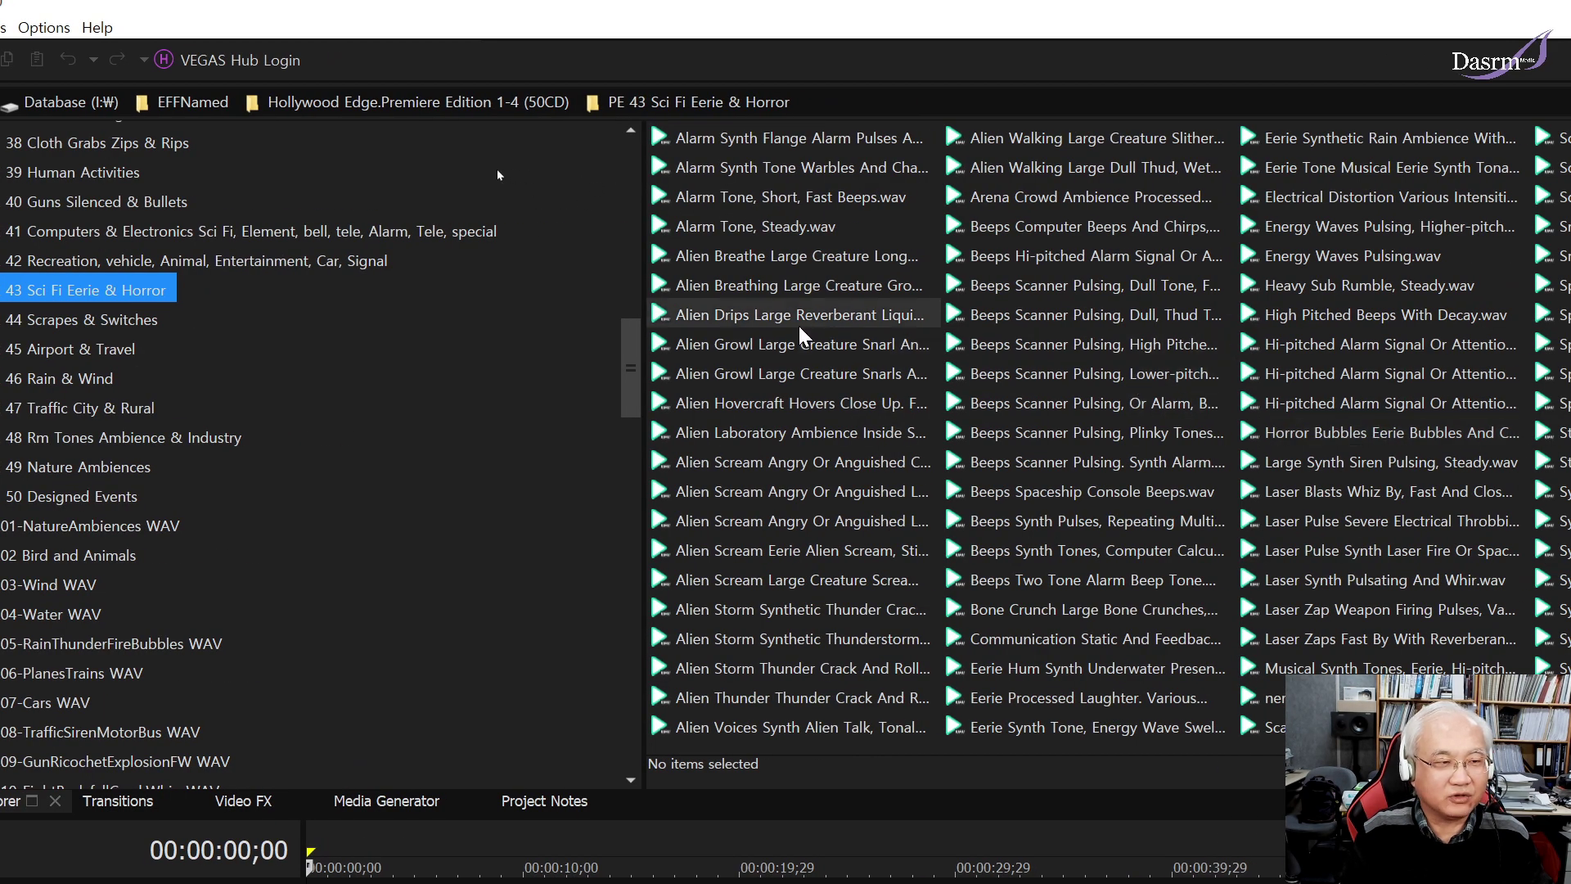
left_click(800, 324)
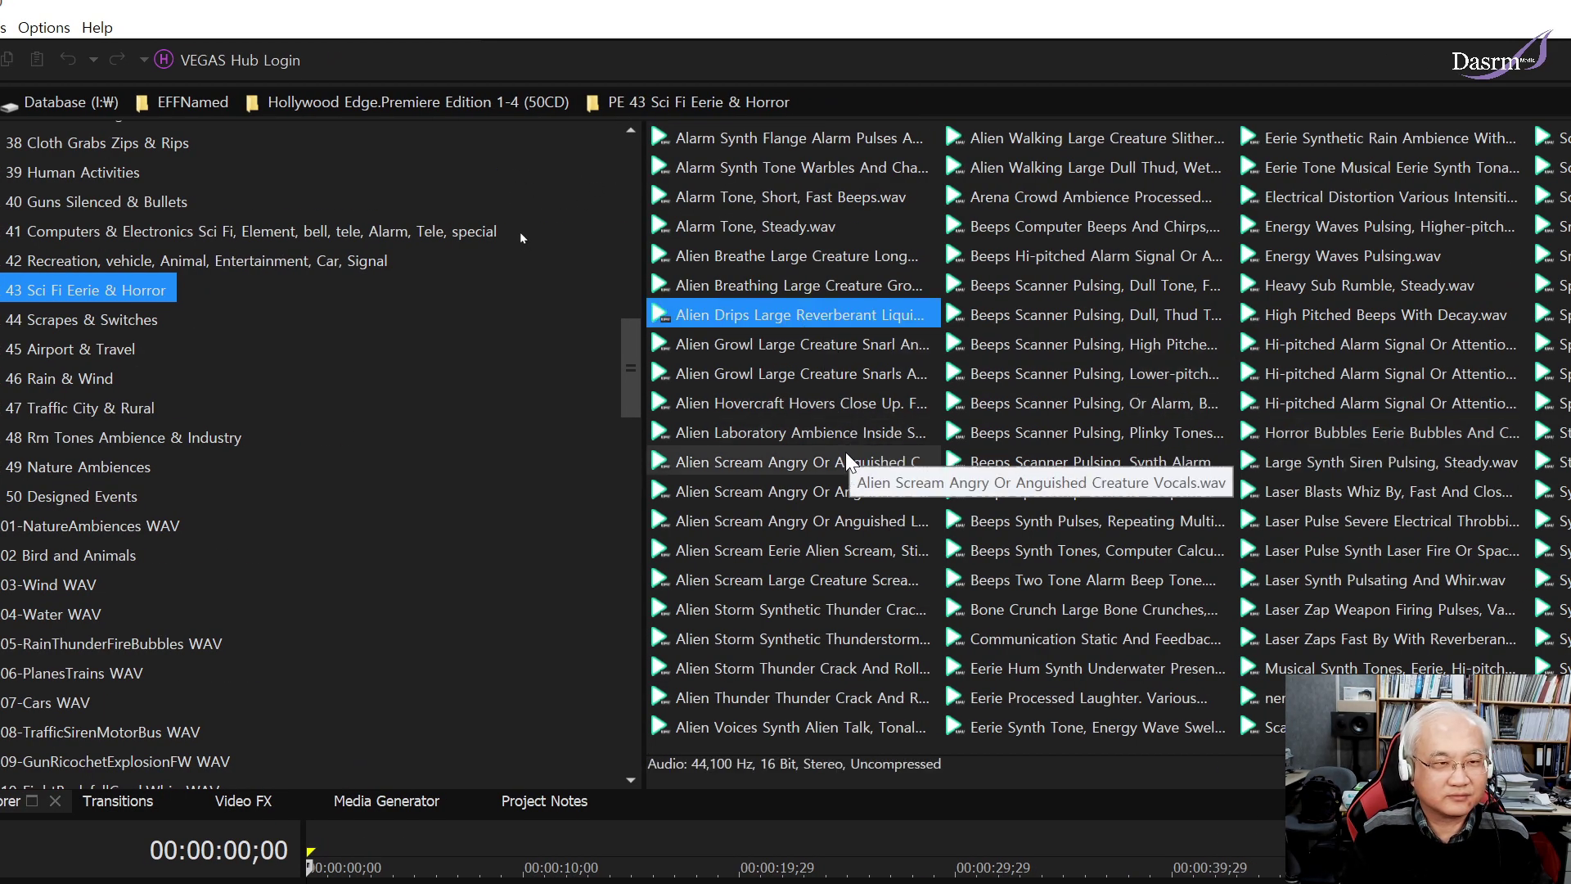
left_click(843, 515)
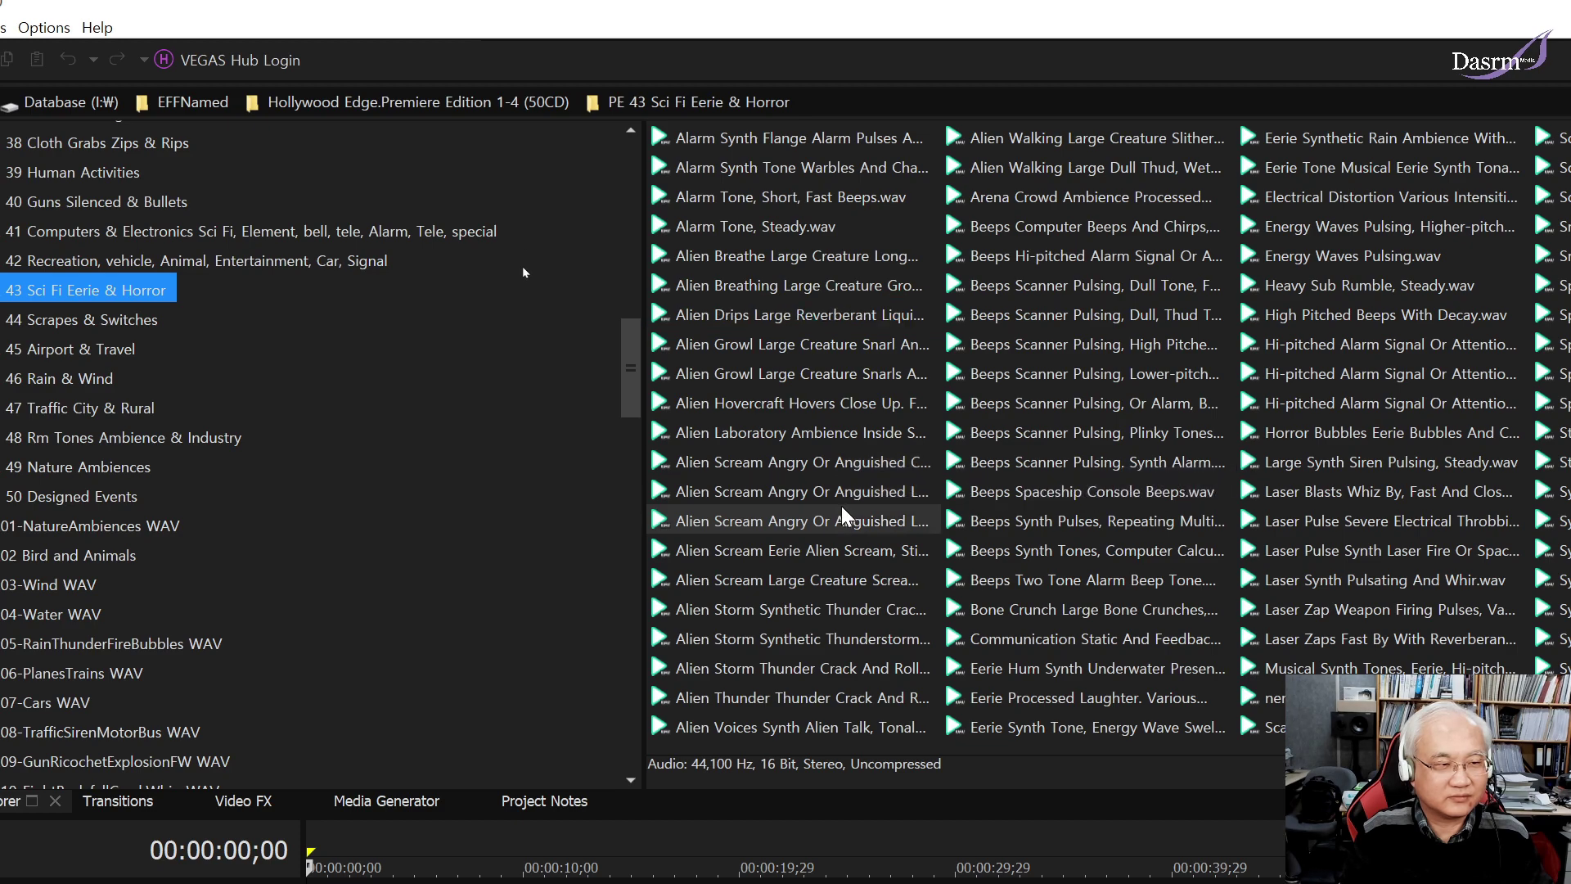
left_click(843, 518)
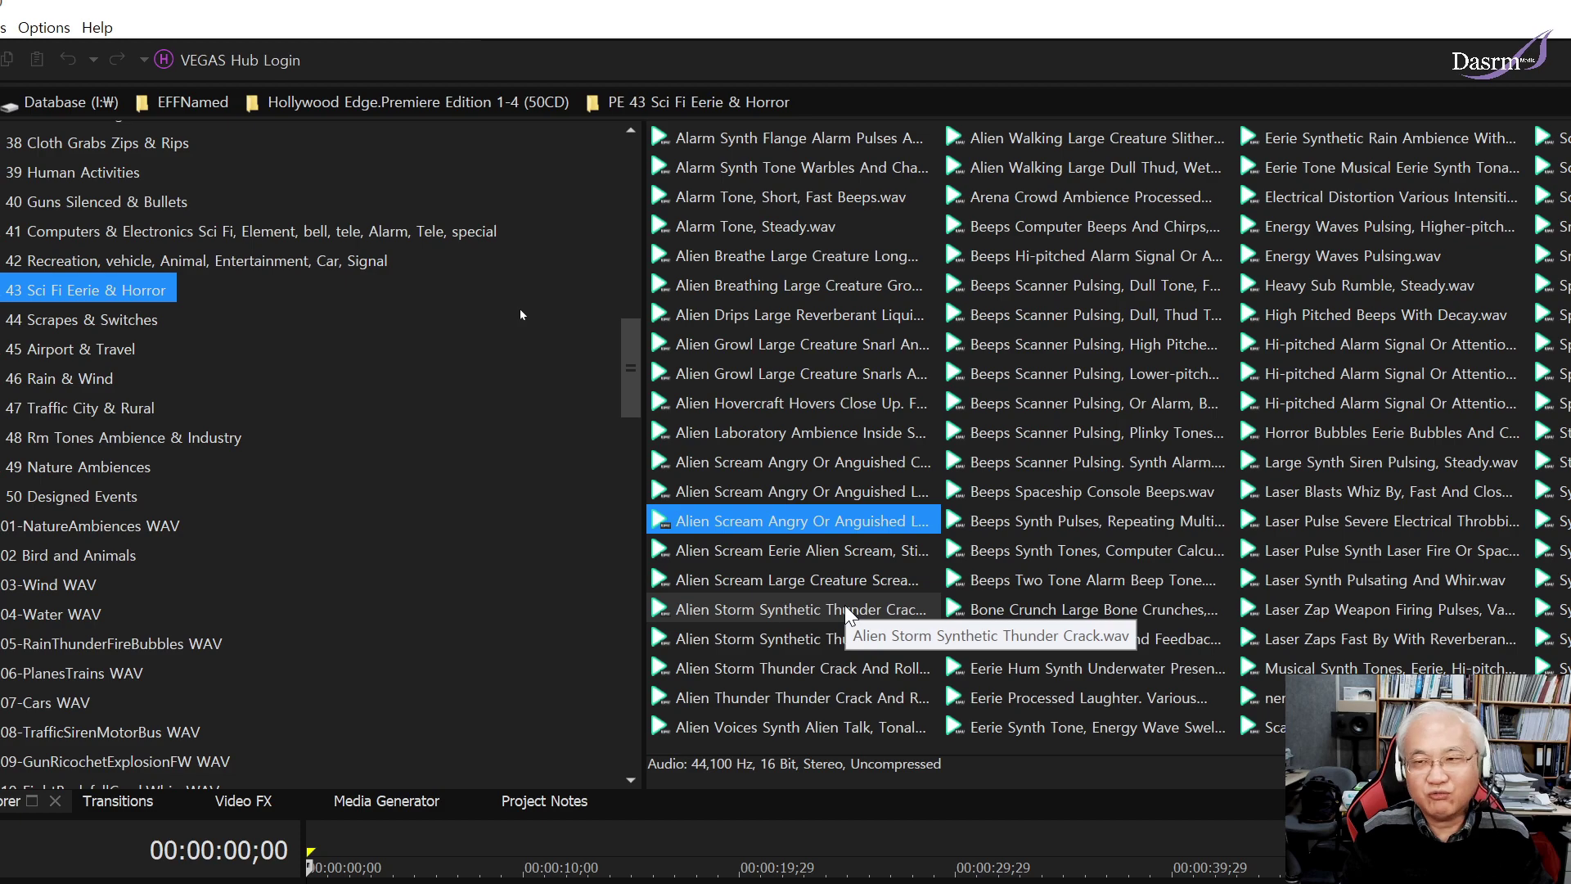
left_click(847, 614)
left_click(851, 680)
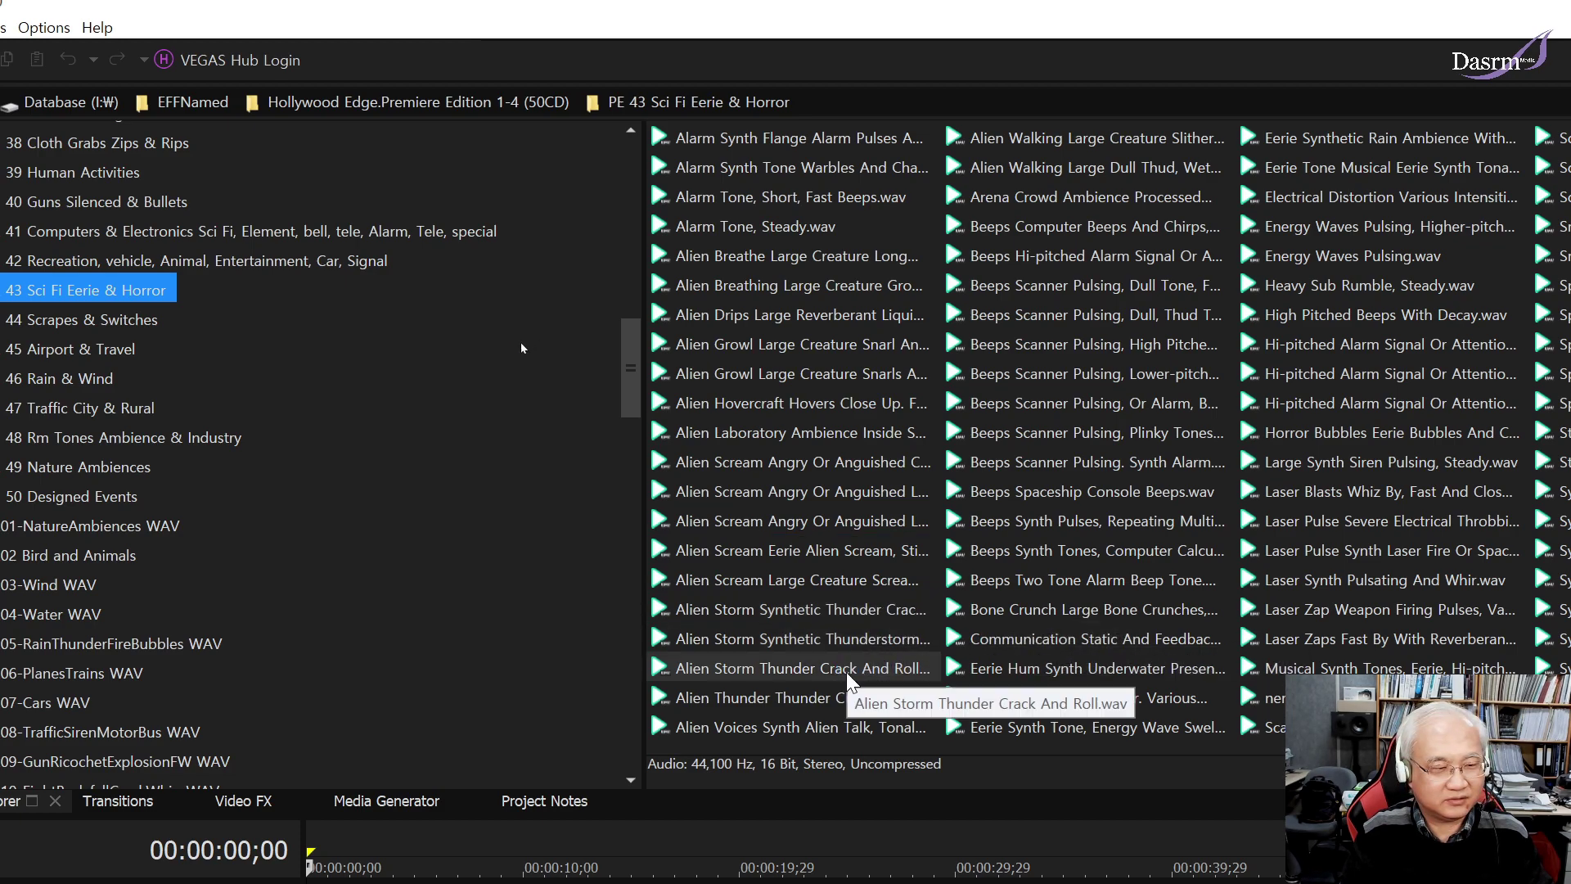
left_click(851, 679)
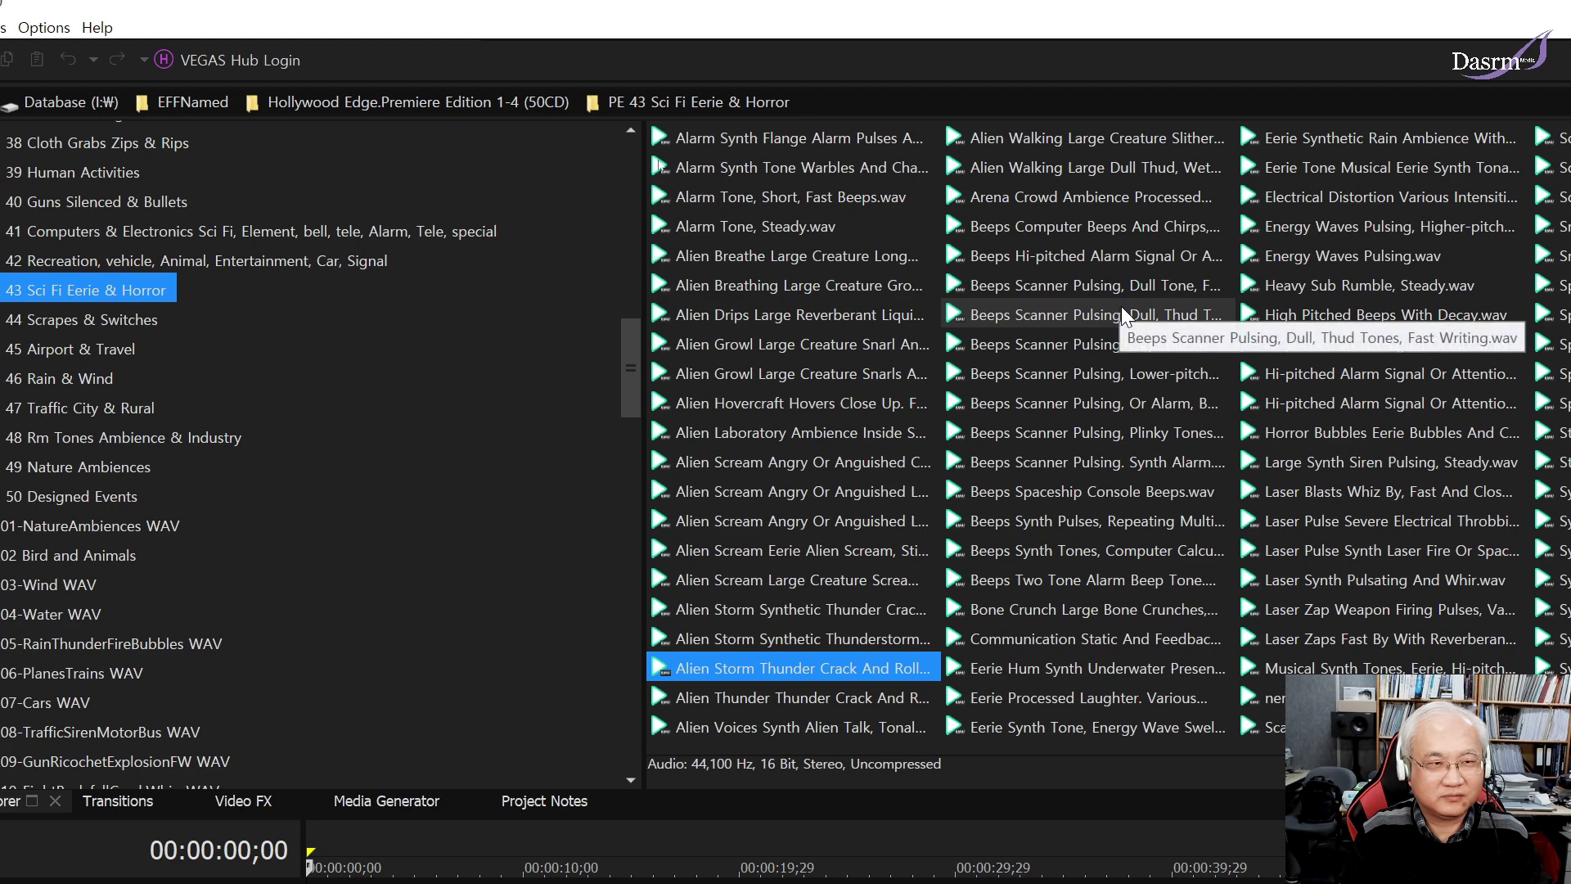
Preview the electrical distortion, energy waves, alarm signal, space winds, airlock steam blast and synth sweep sounds.
left_click(1346, 196)
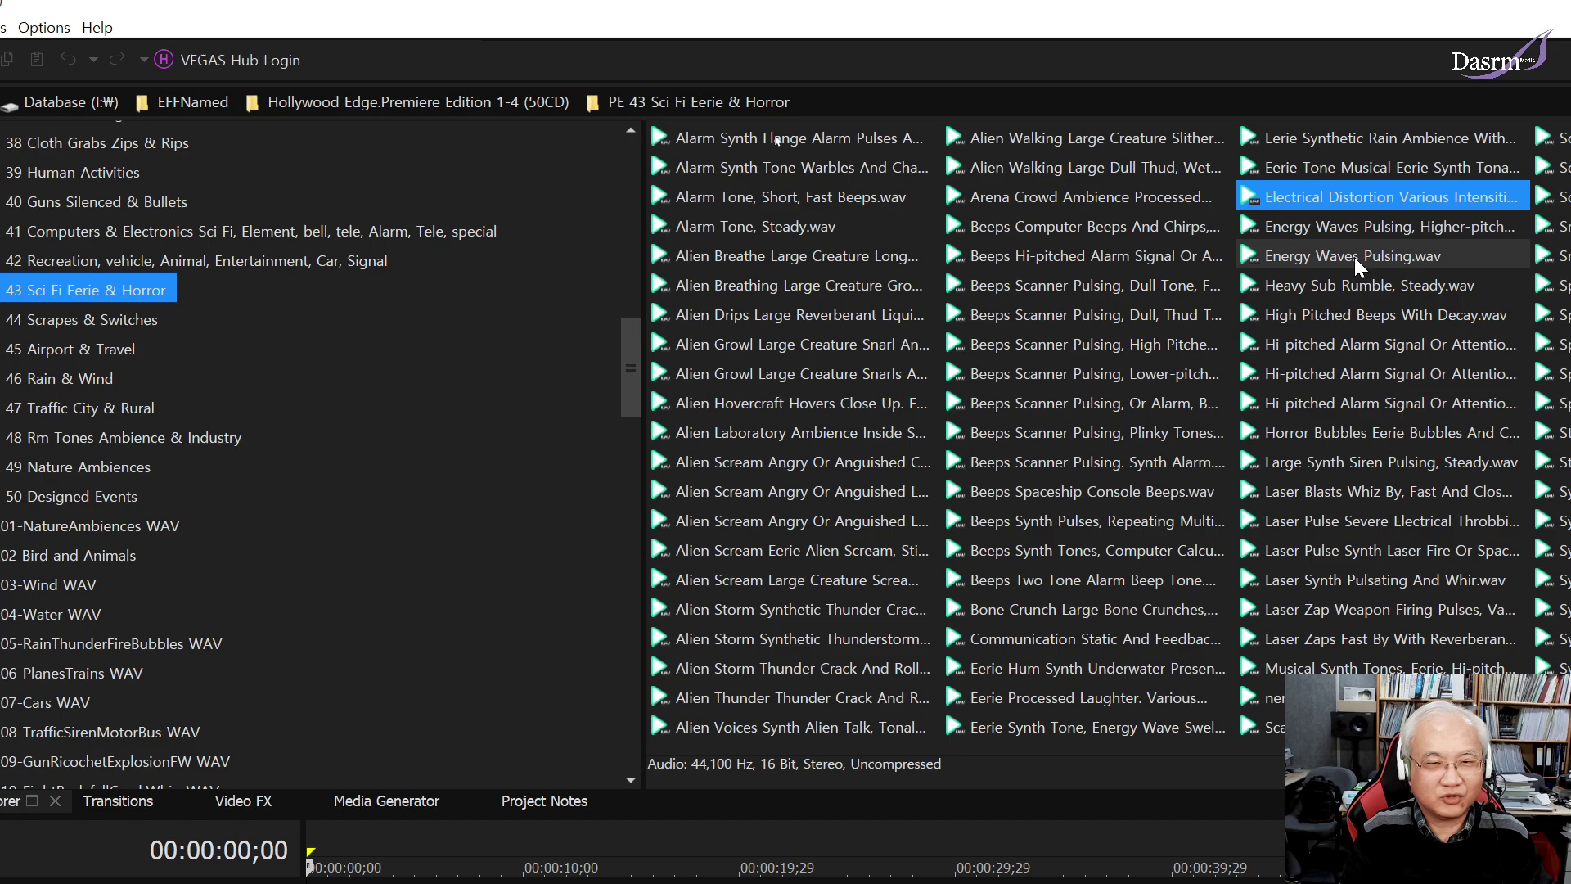
left_click(1356, 261)
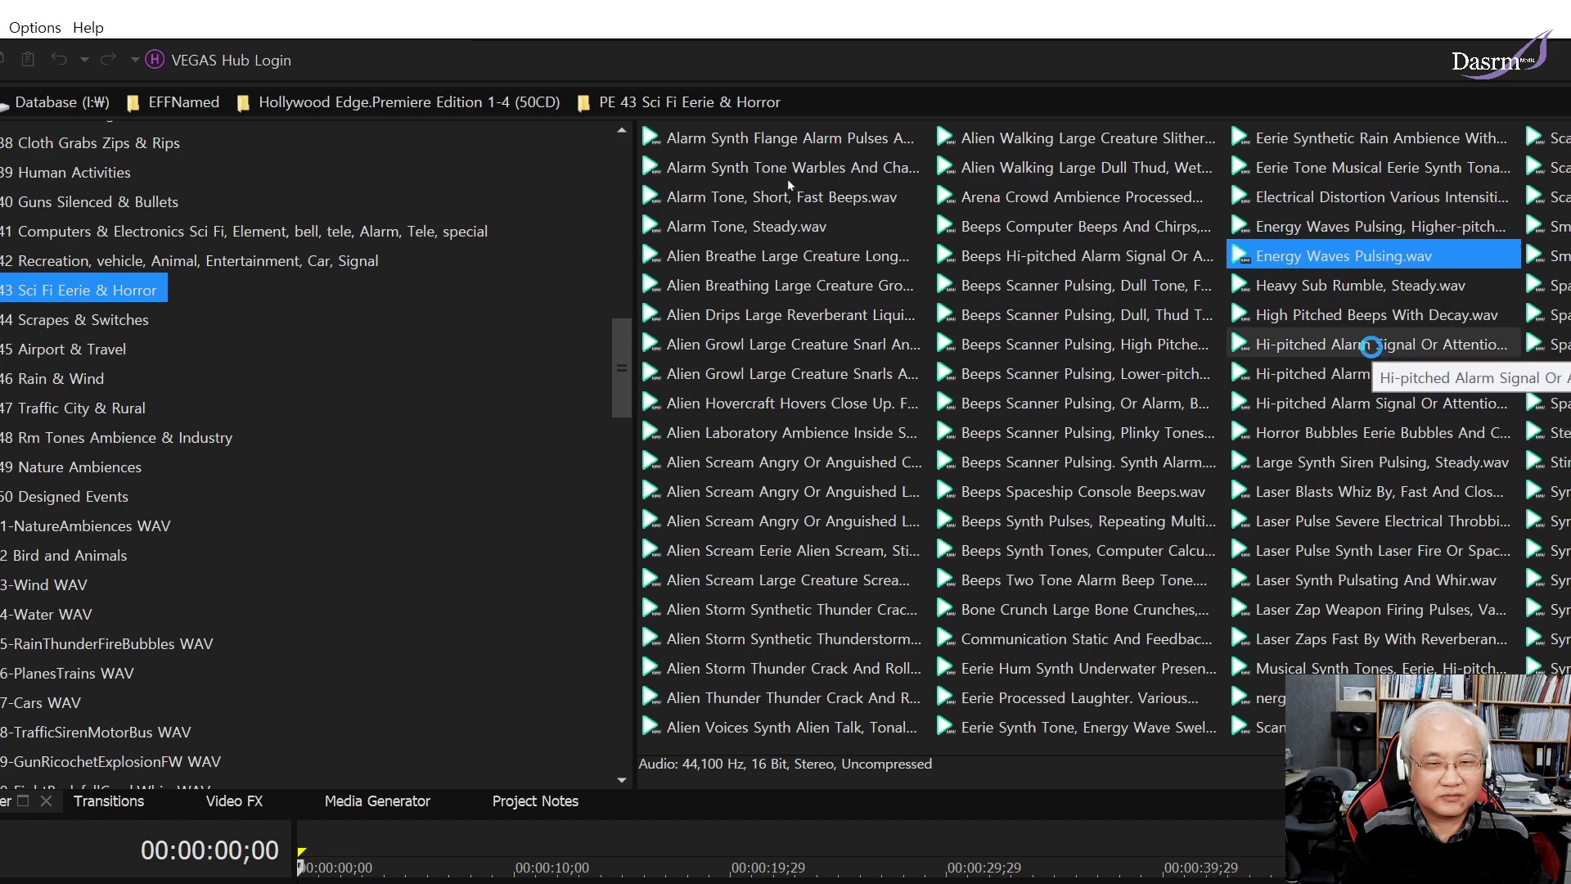
left_click(1370, 346)
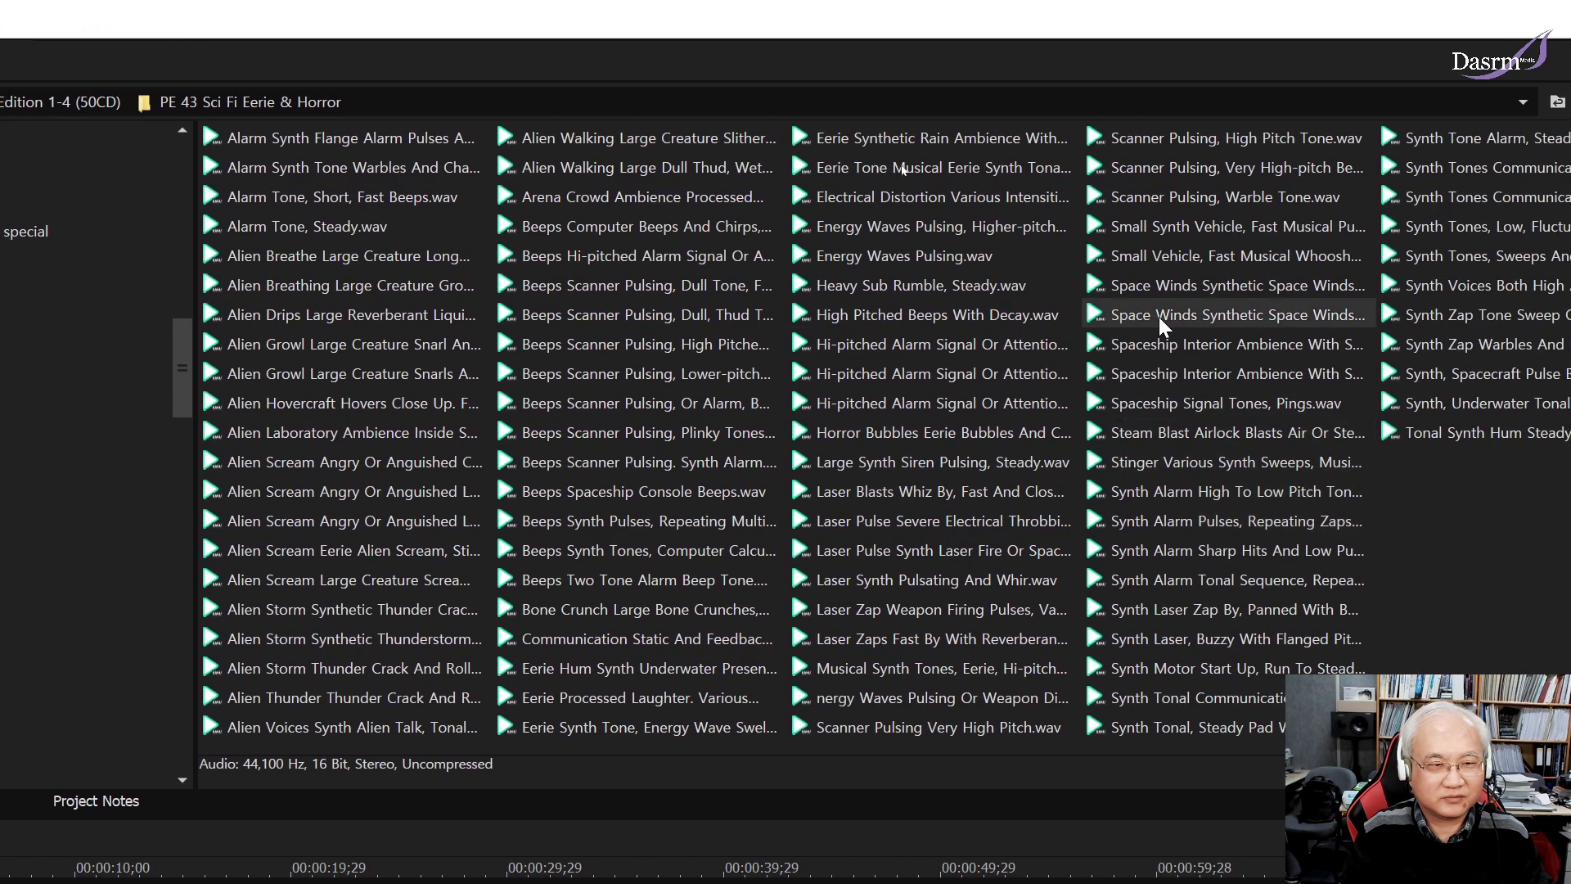
left_click(1162, 319)
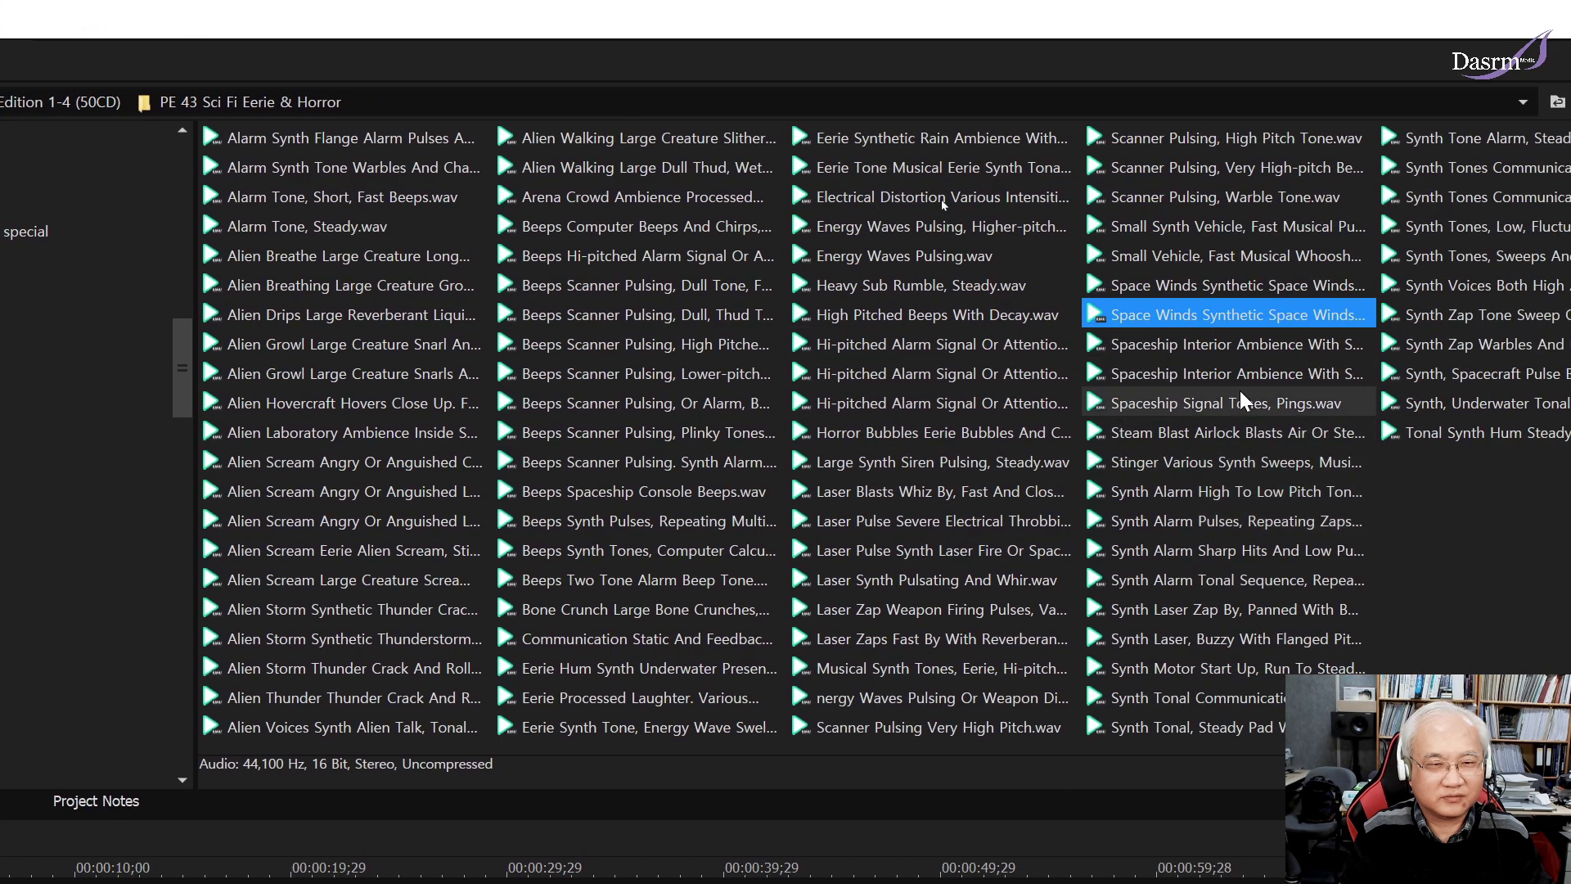
left_click(1234, 437)
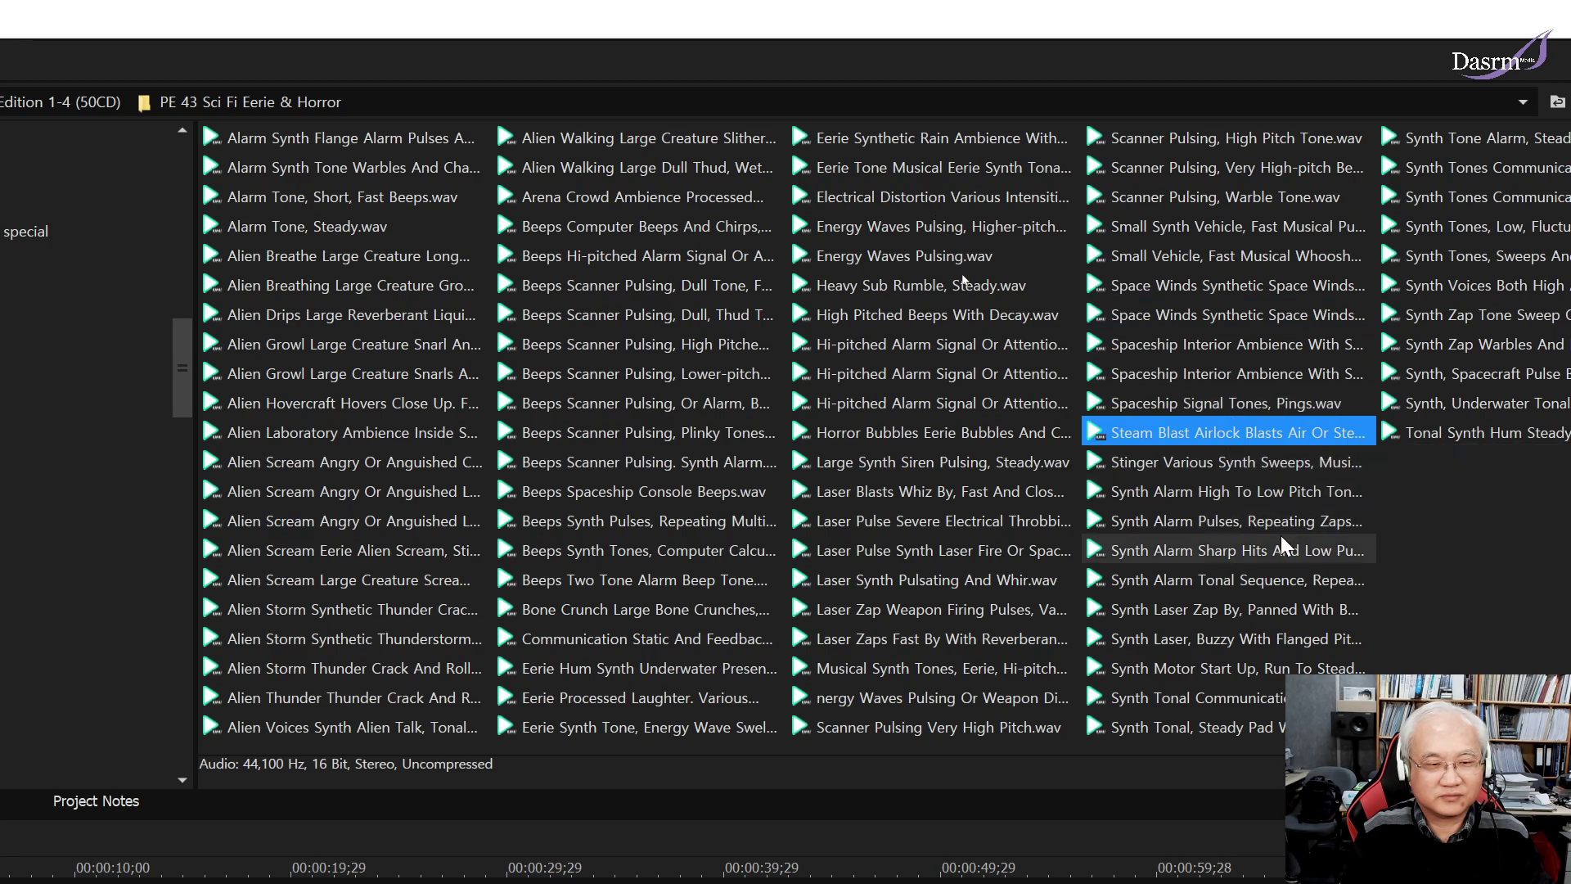
scroll(1283, 550, "right", 2)
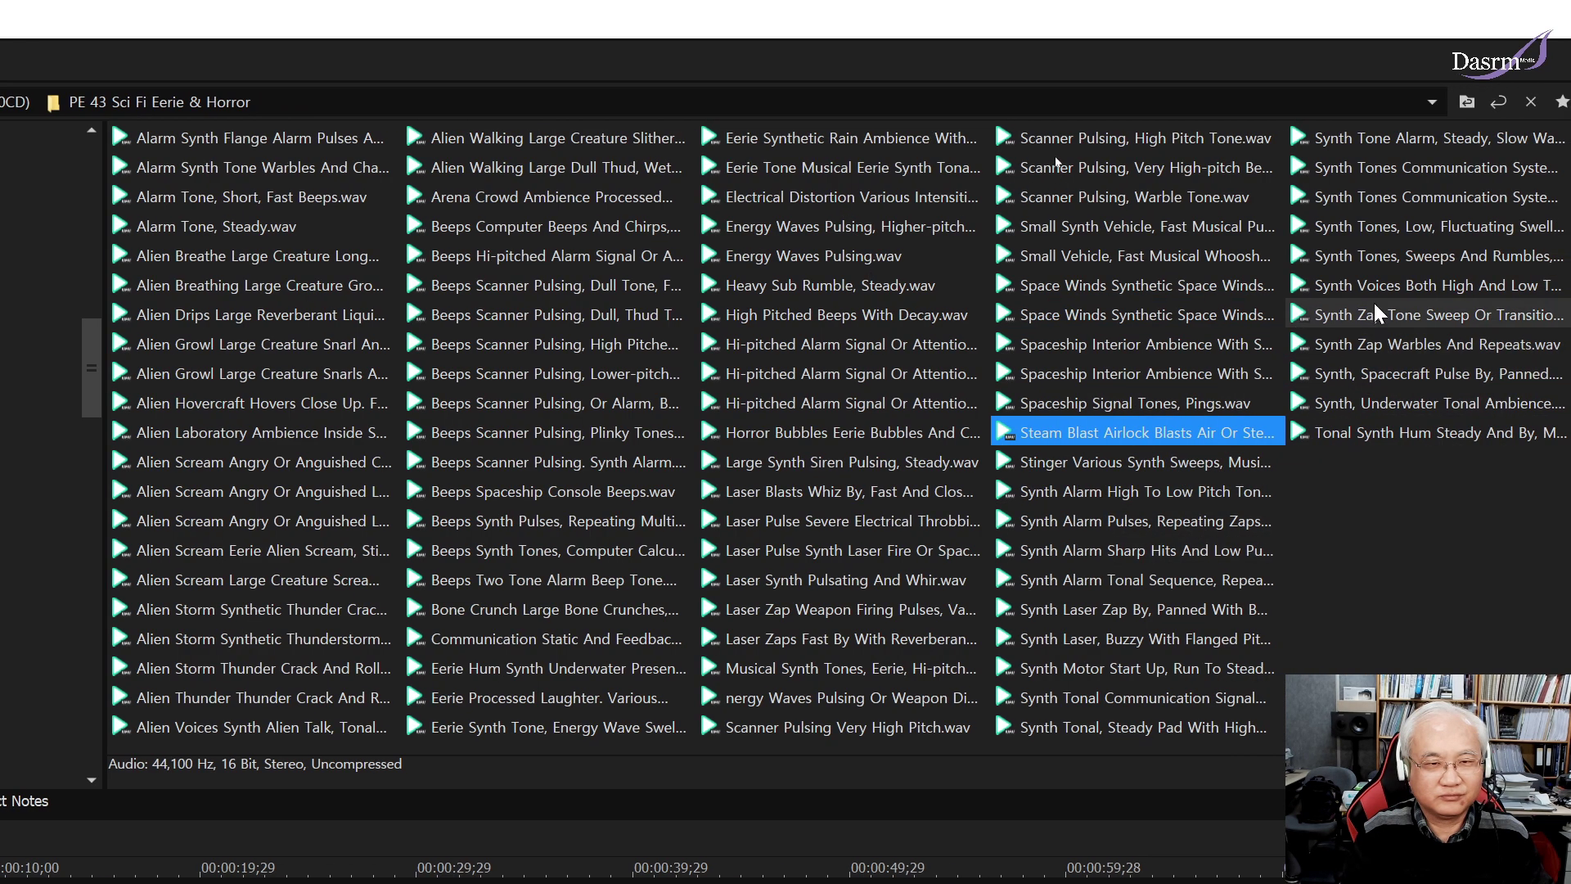
left_click(1378, 256)
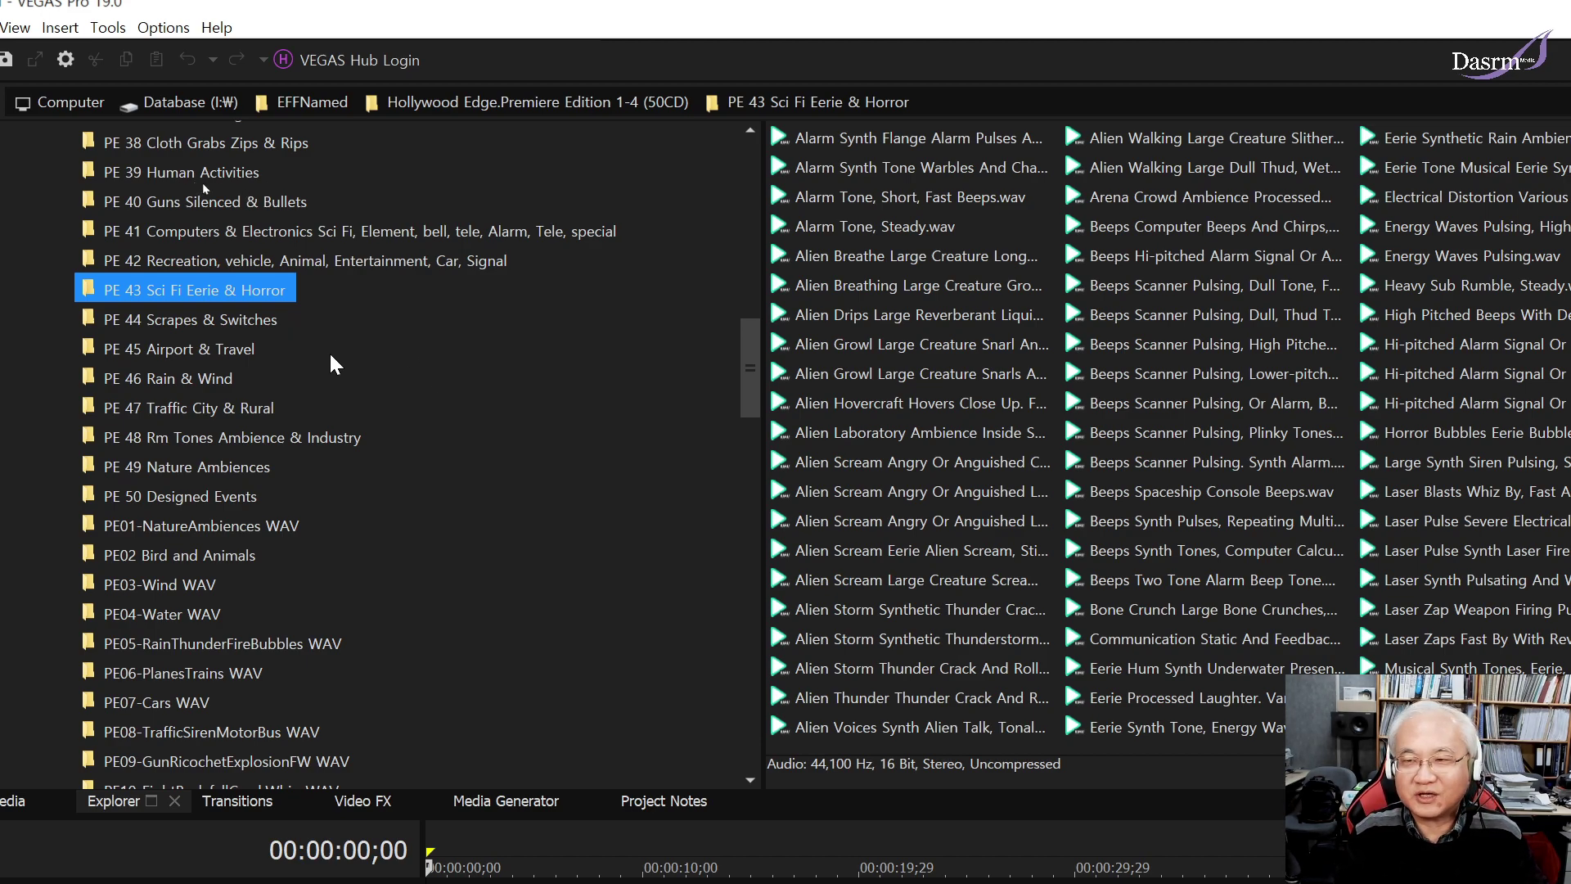
Open PE 44 Scrapes & Switches and preview the chain un-spooling, windshield ice scrape and metal scrapes.
left_click(247, 321)
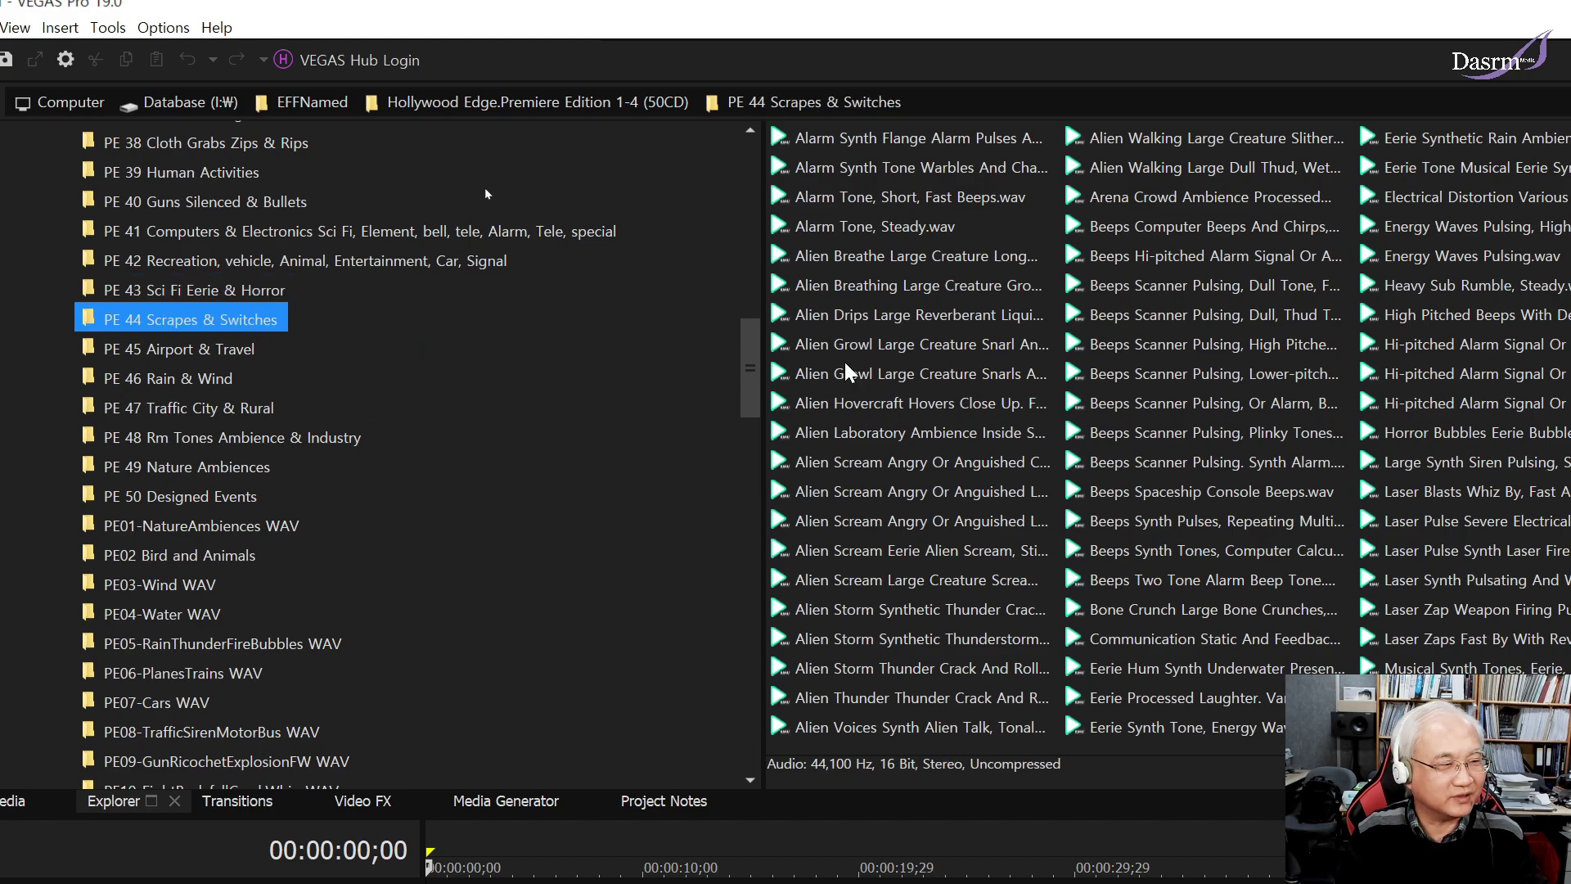
left_click(935, 378)
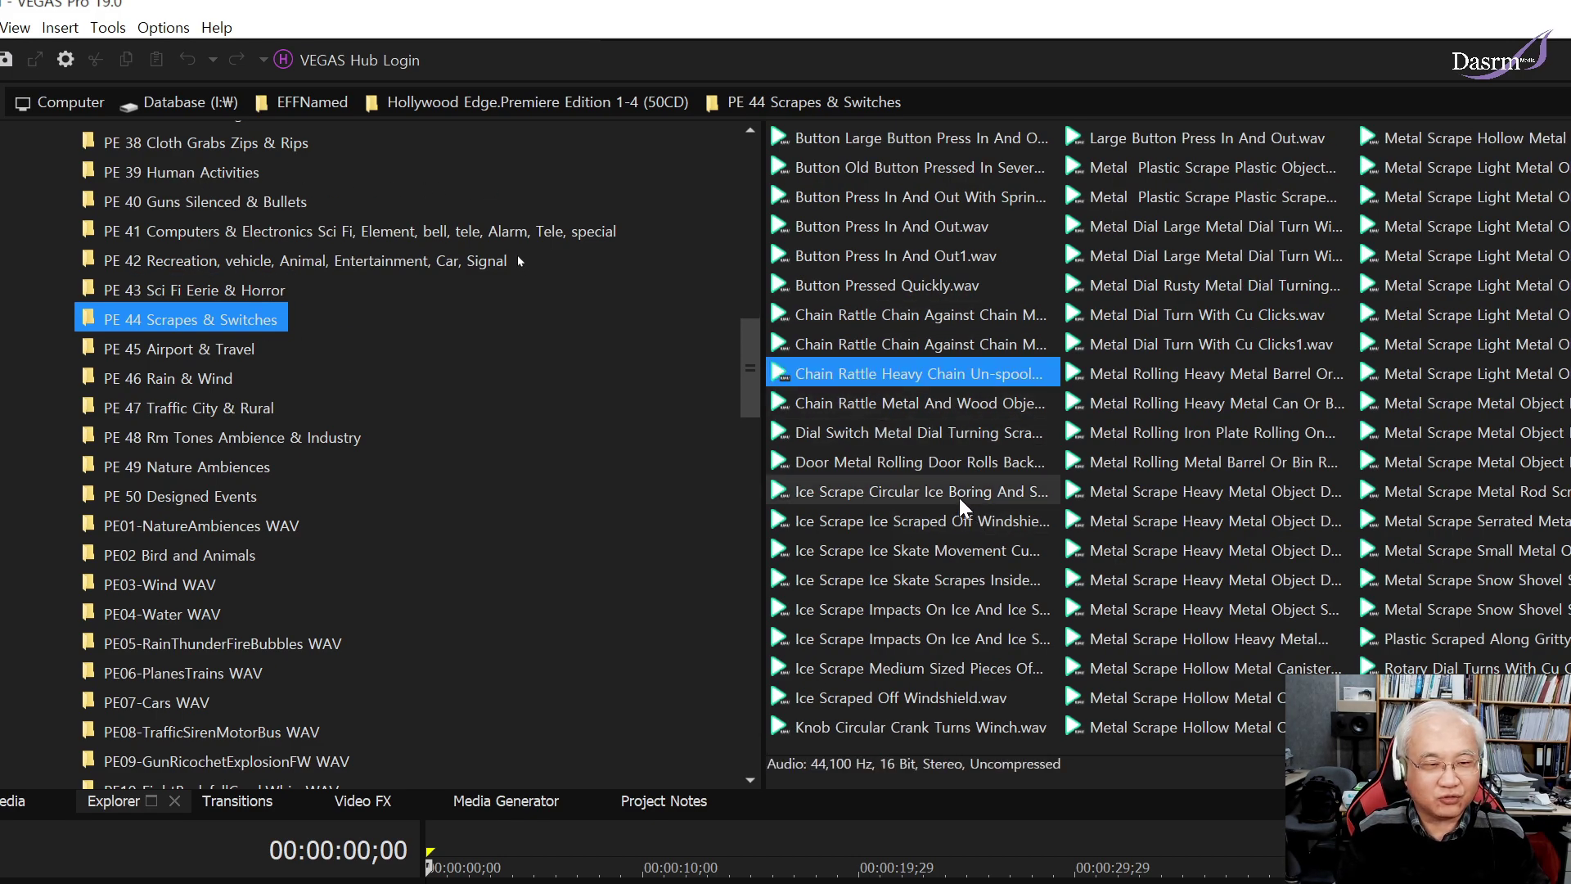
left_click(950, 518)
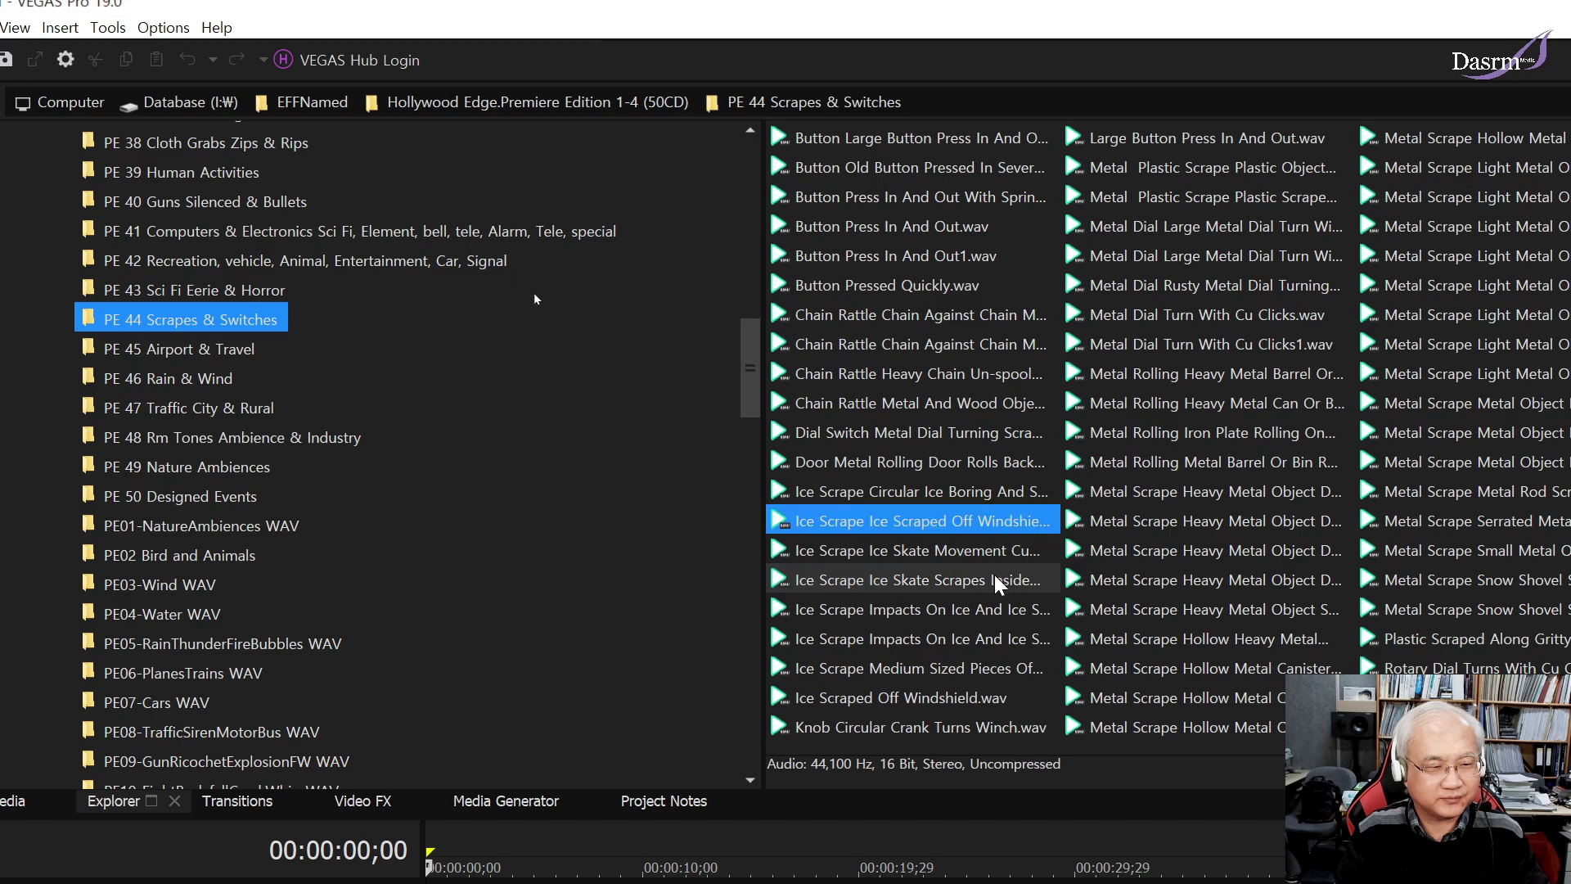
left_click(1206, 546)
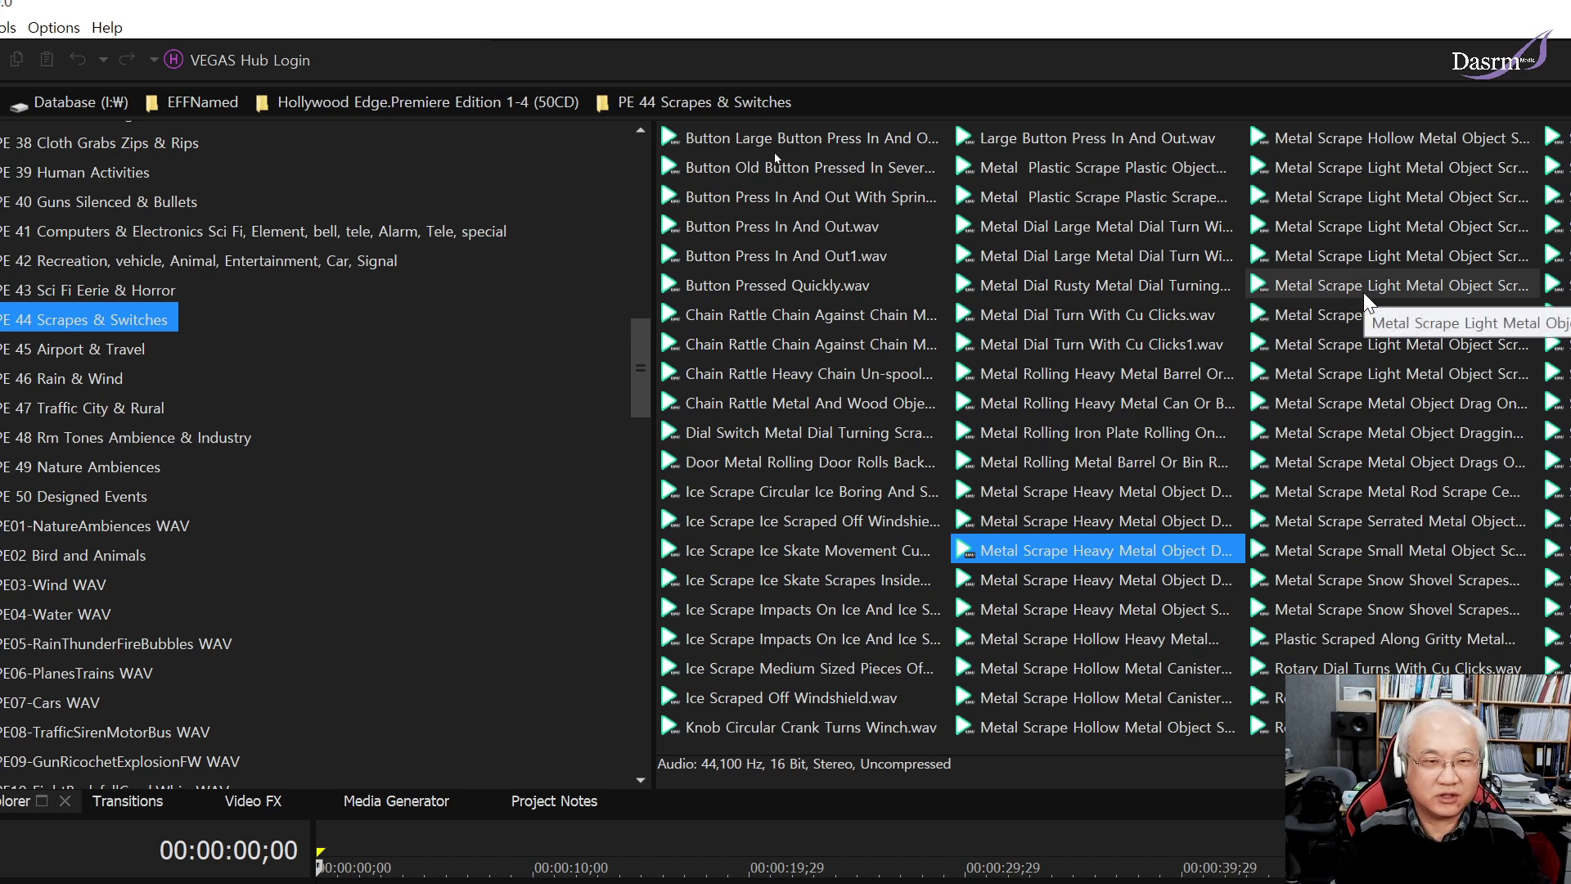
left_click(1364, 293)
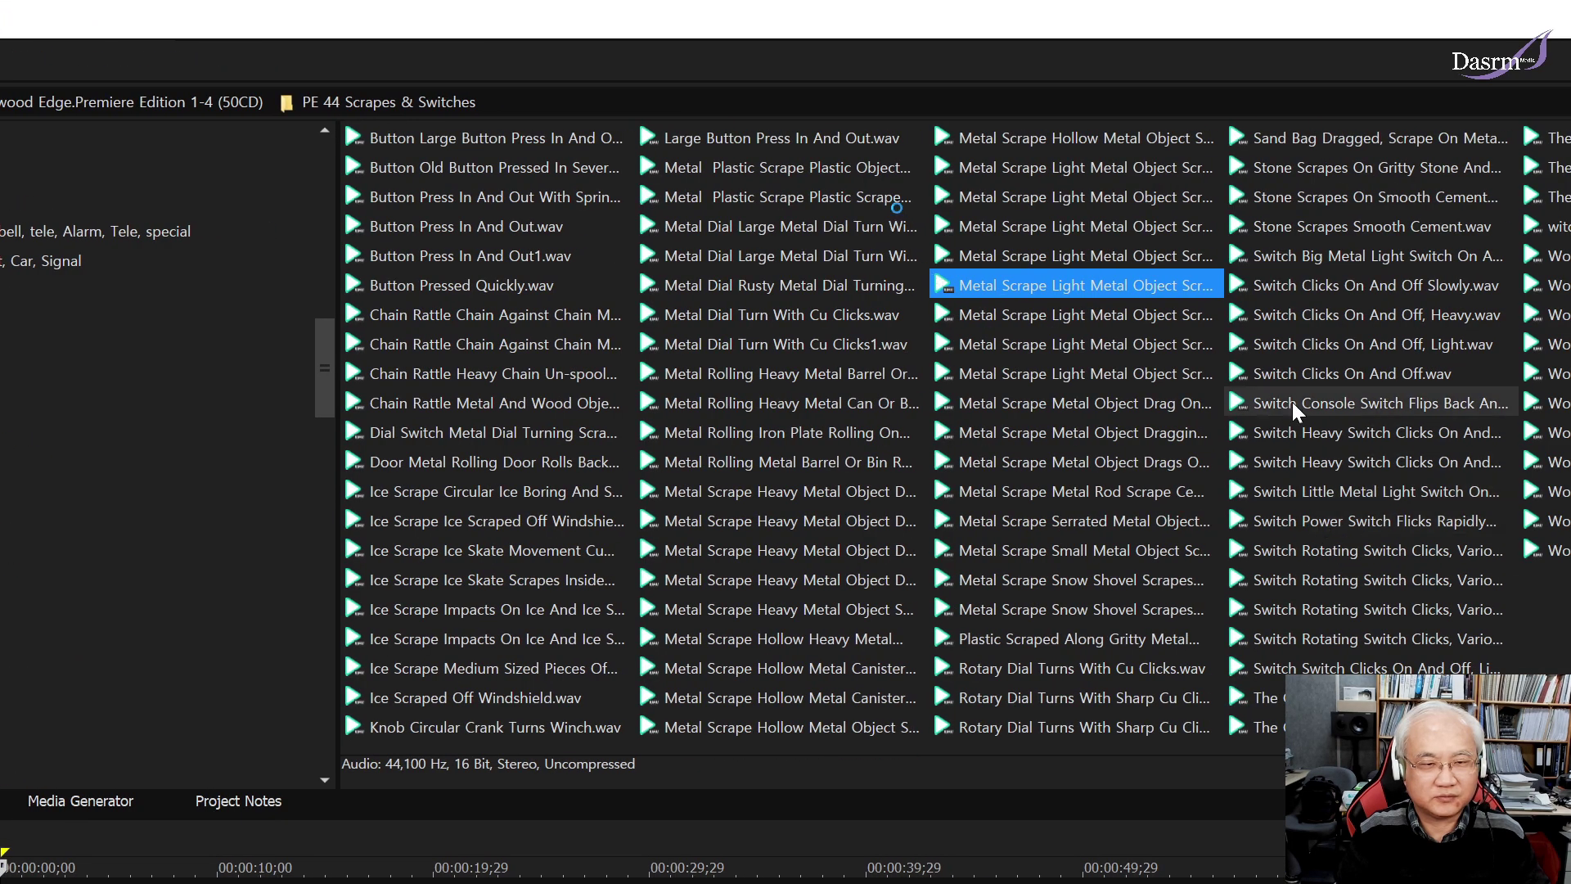
Preview the switch console flips, power switch flicks, rotating switch clicks and on/off switch clicks.
left_click(1297, 409)
left_click(1327, 522)
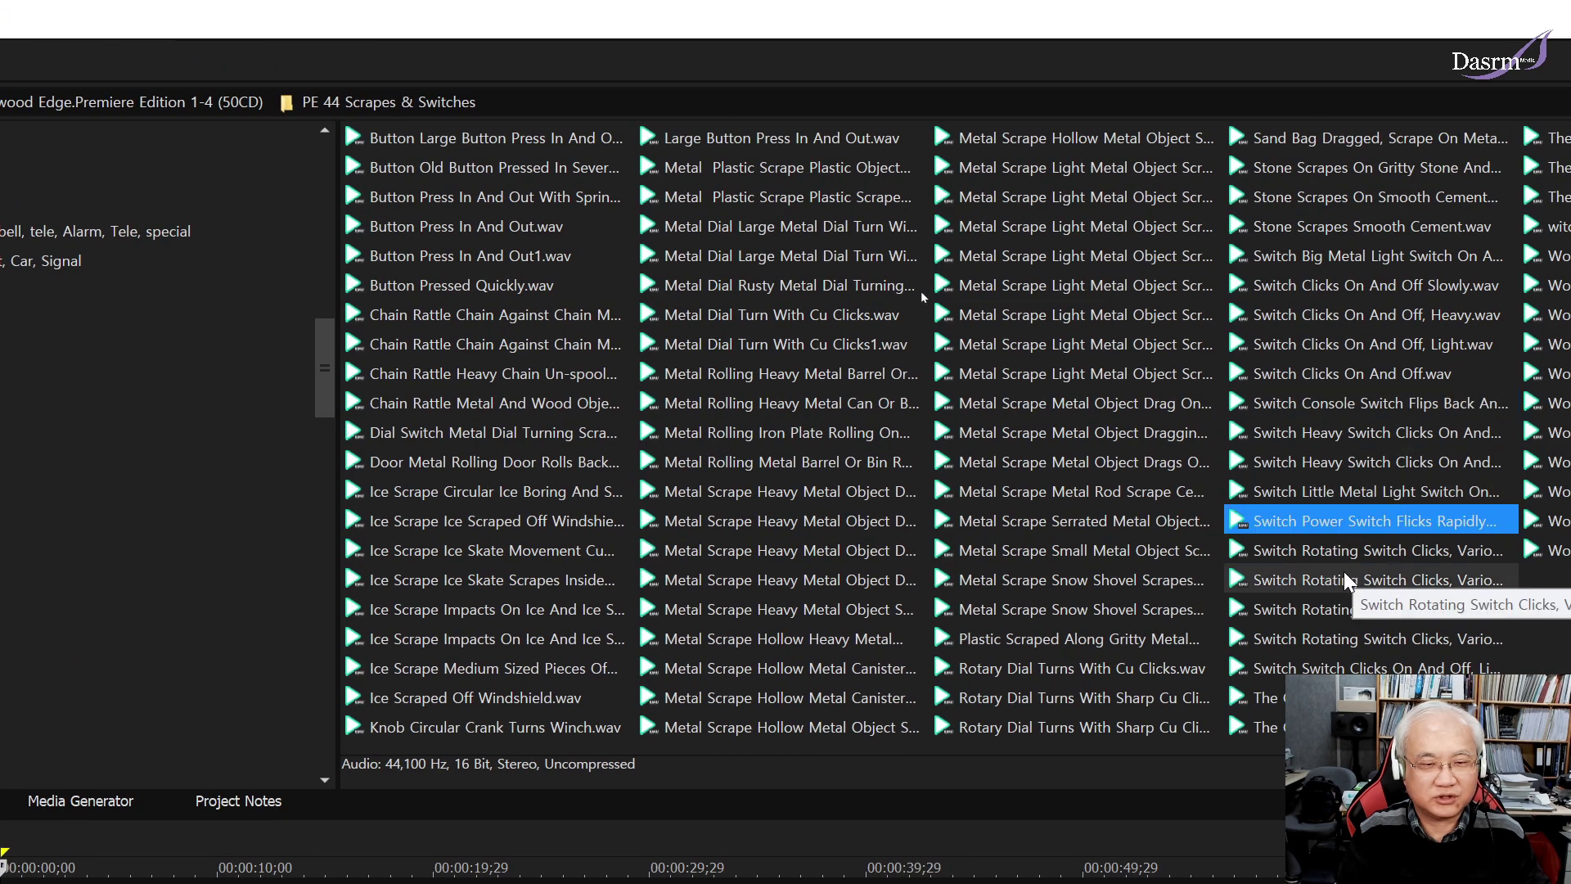
left_click(1309, 552)
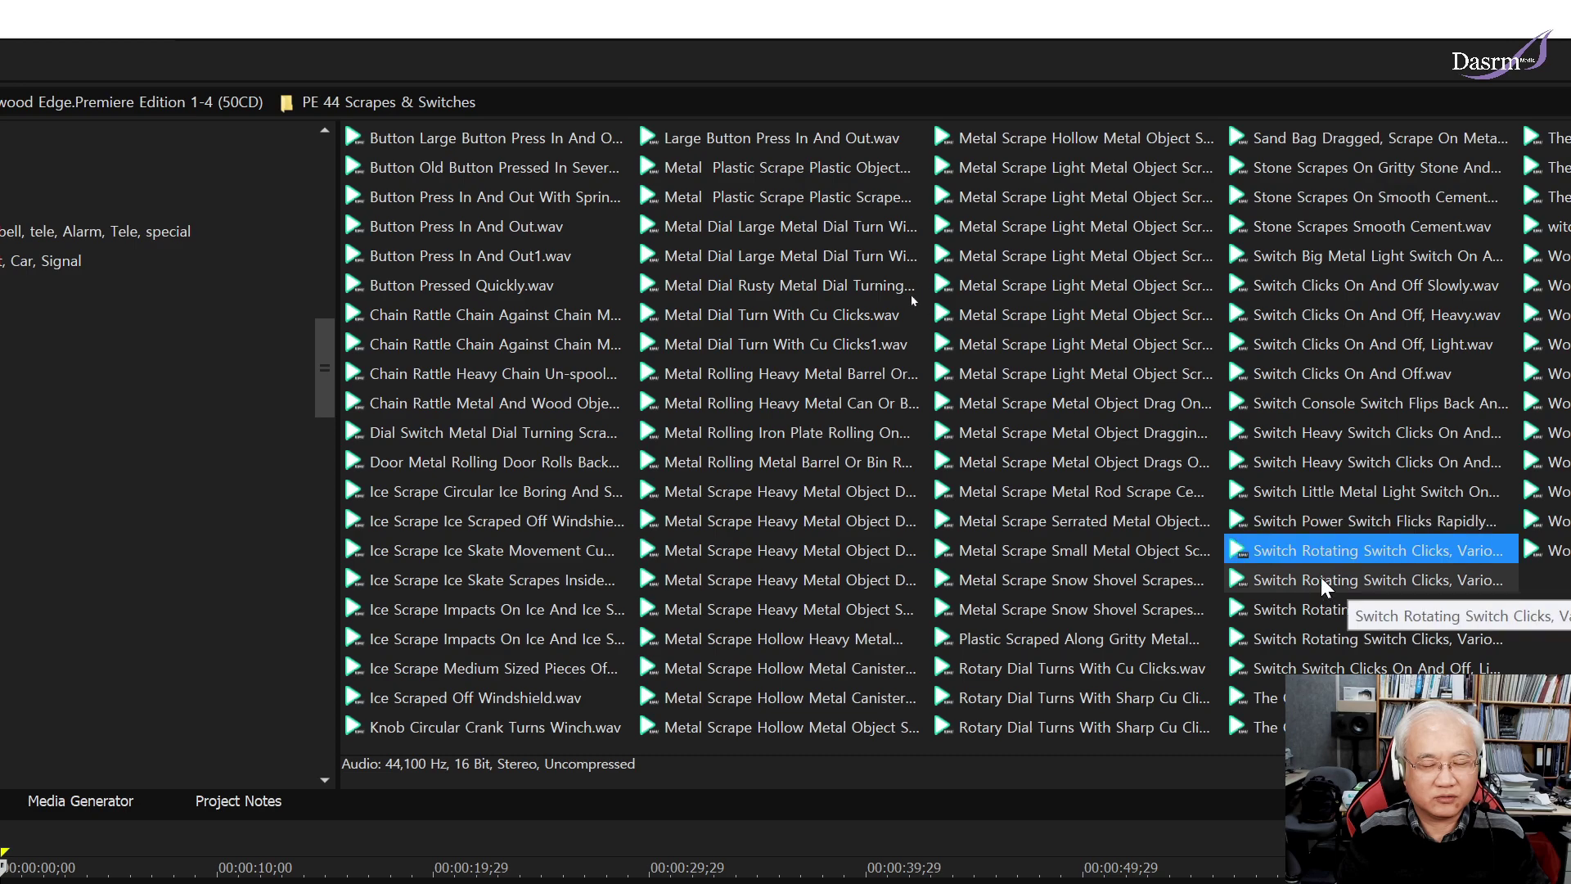
left_click(1339, 583)
left_click(1361, 647)
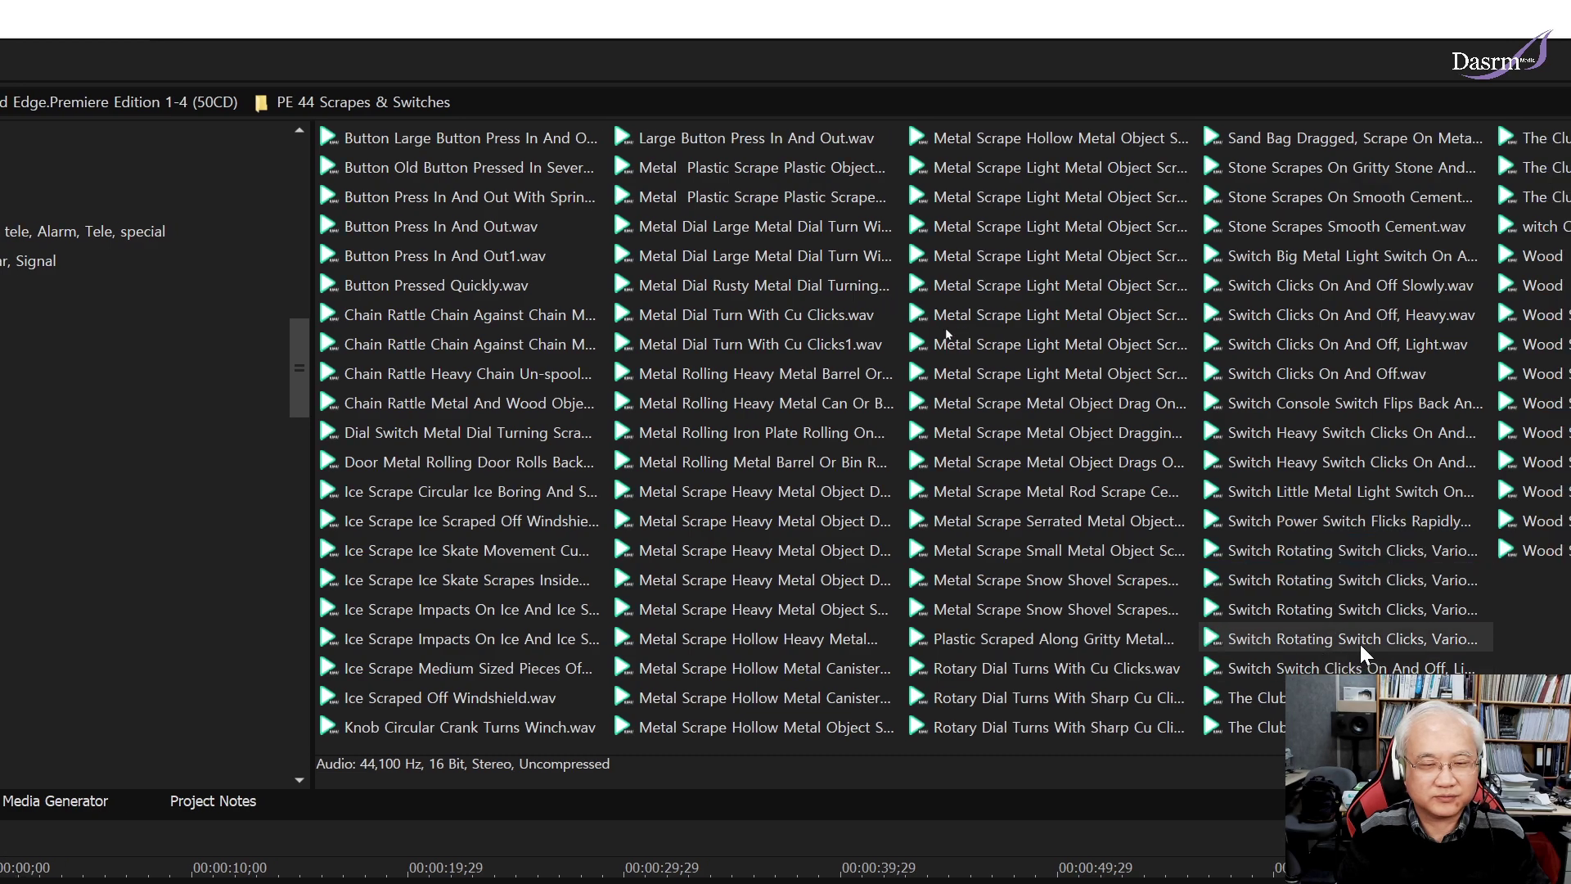
left_click(1367, 647)
left_click(1338, 375)
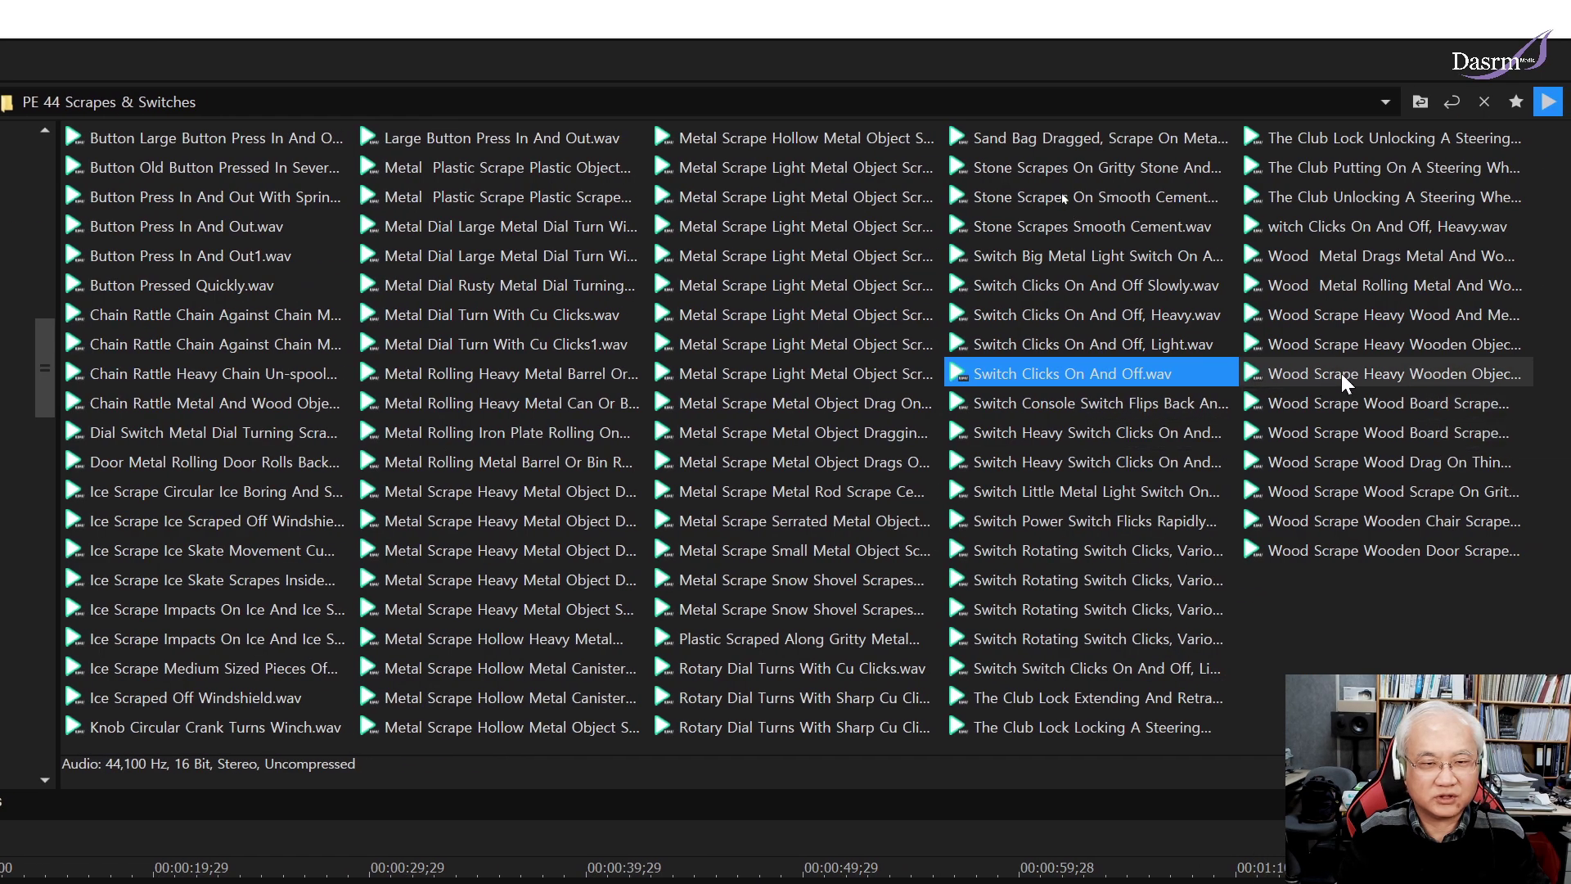
Preview the heavy wooden object, wood board and wood-on-grit scrape sounds.
key("Right")
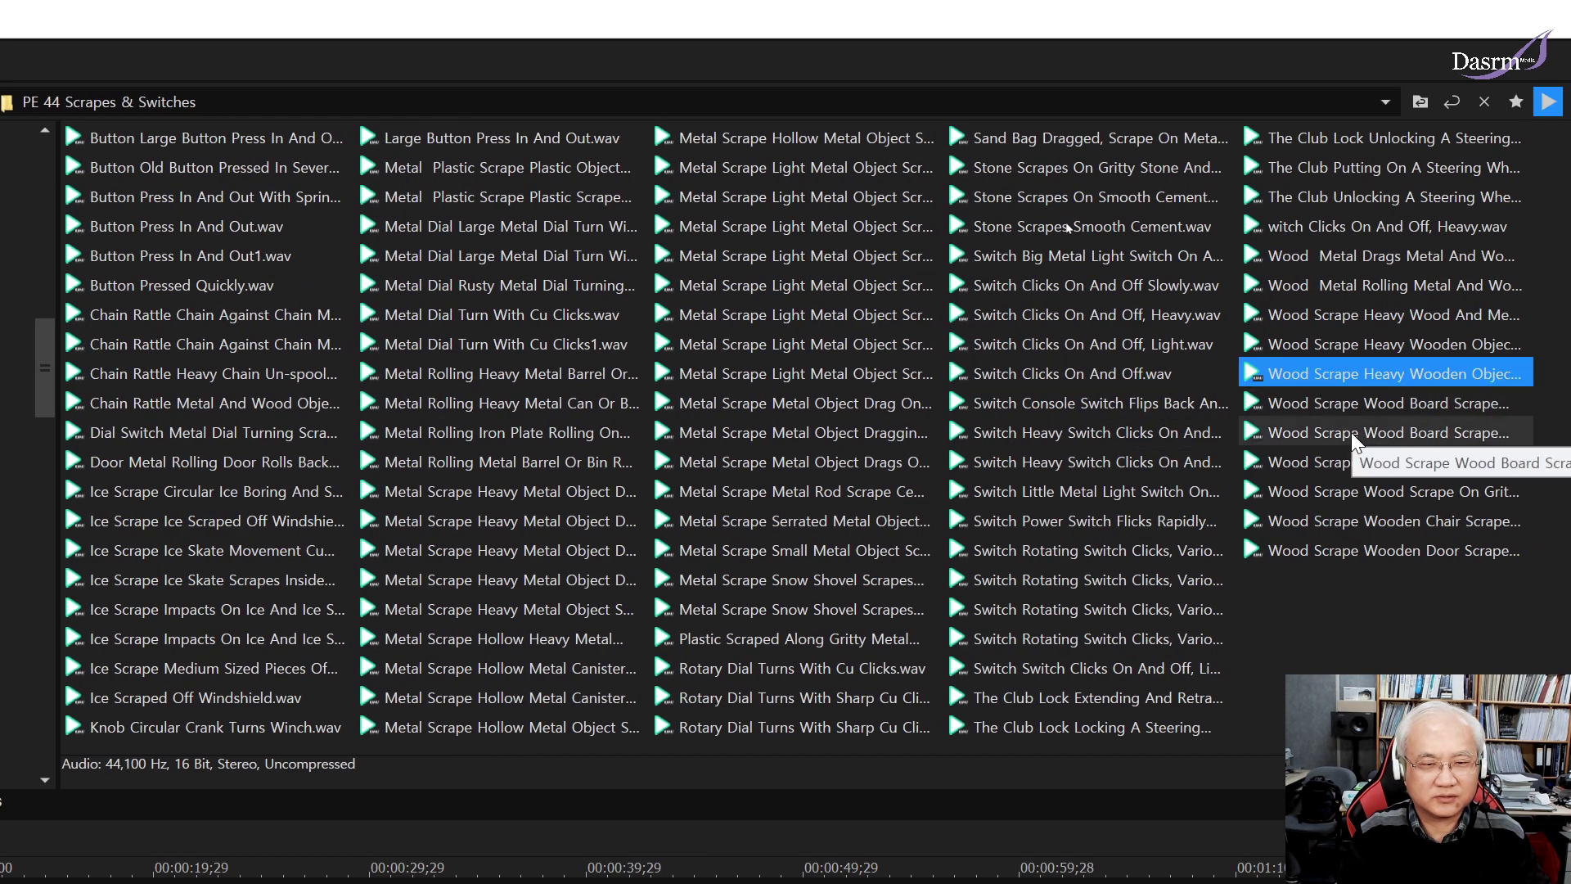
left_click(1354, 438)
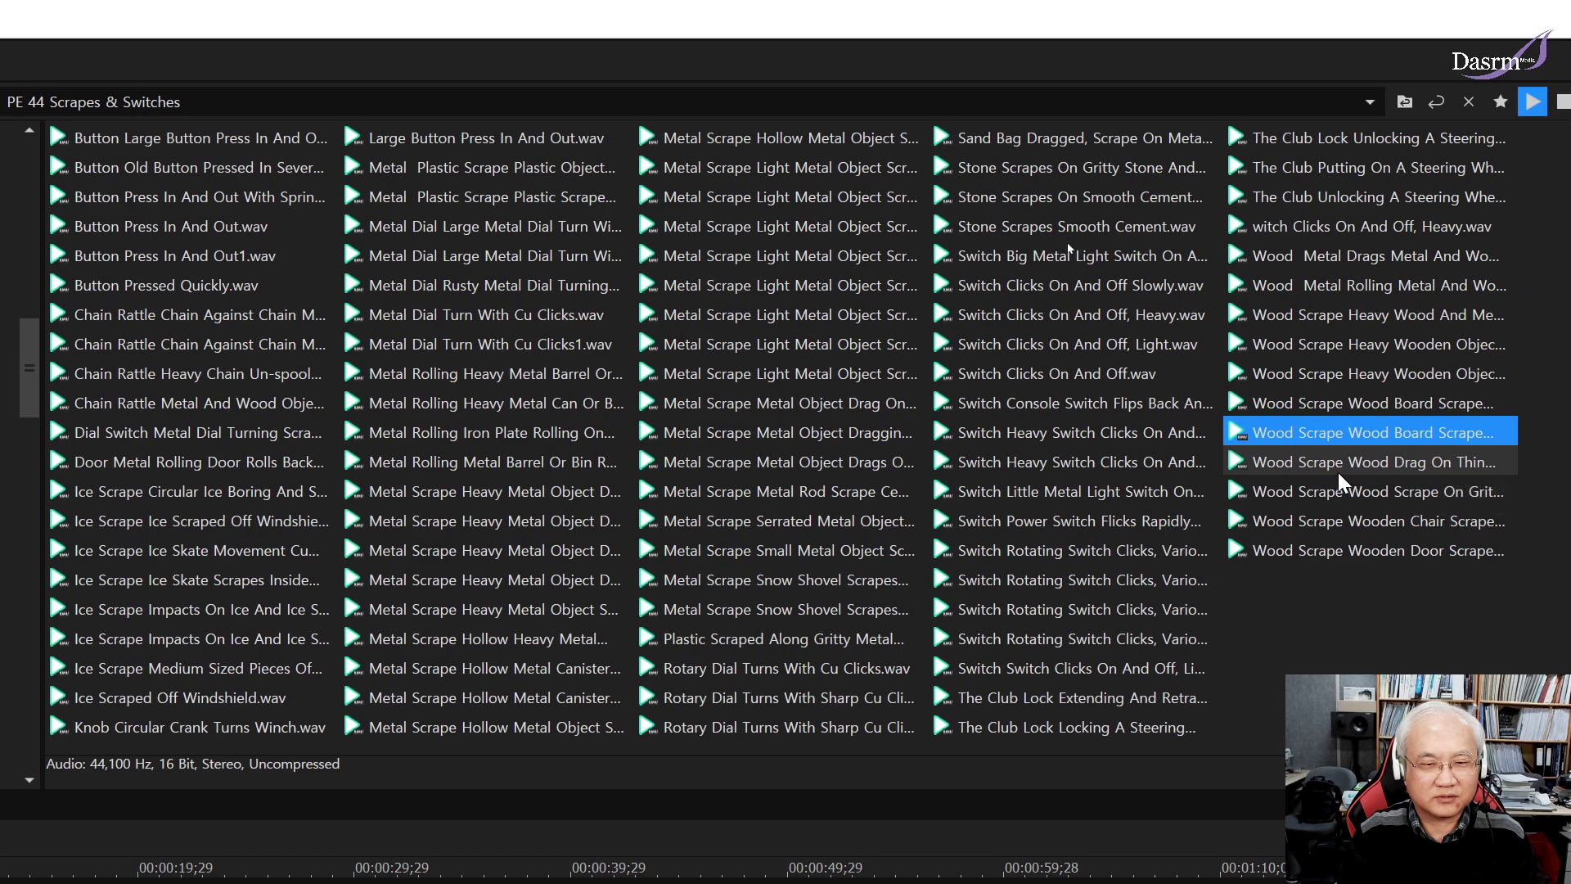
left_click(1342, 499)
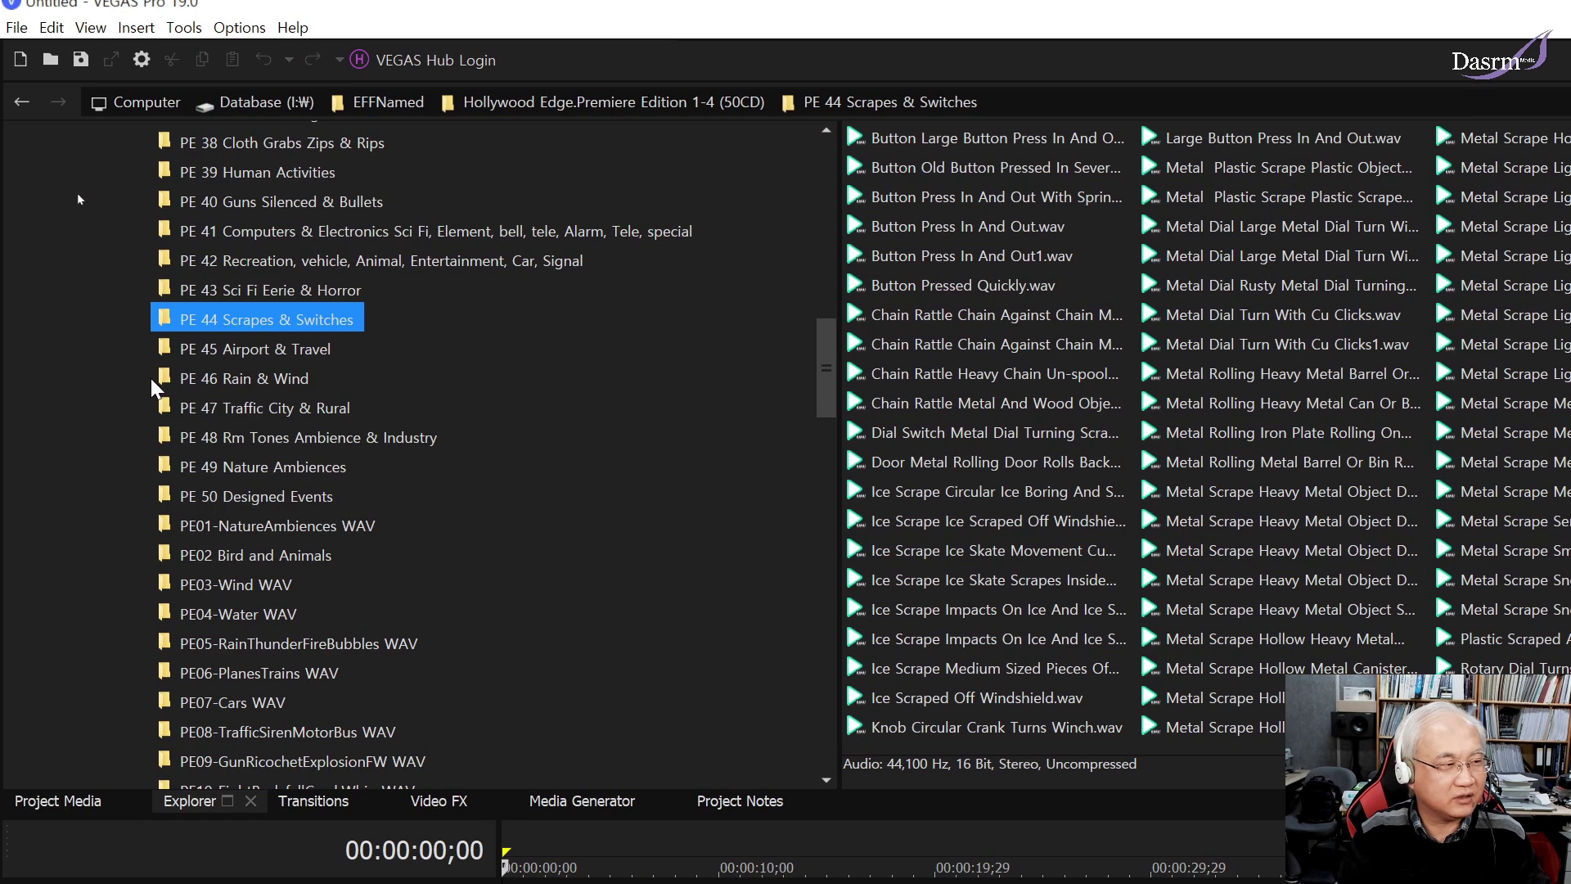
Browse PE 45 Airport & Travel, then preview PE 46 heavy rain, concrete drips and cold interior wind.
left_click(273, 352)
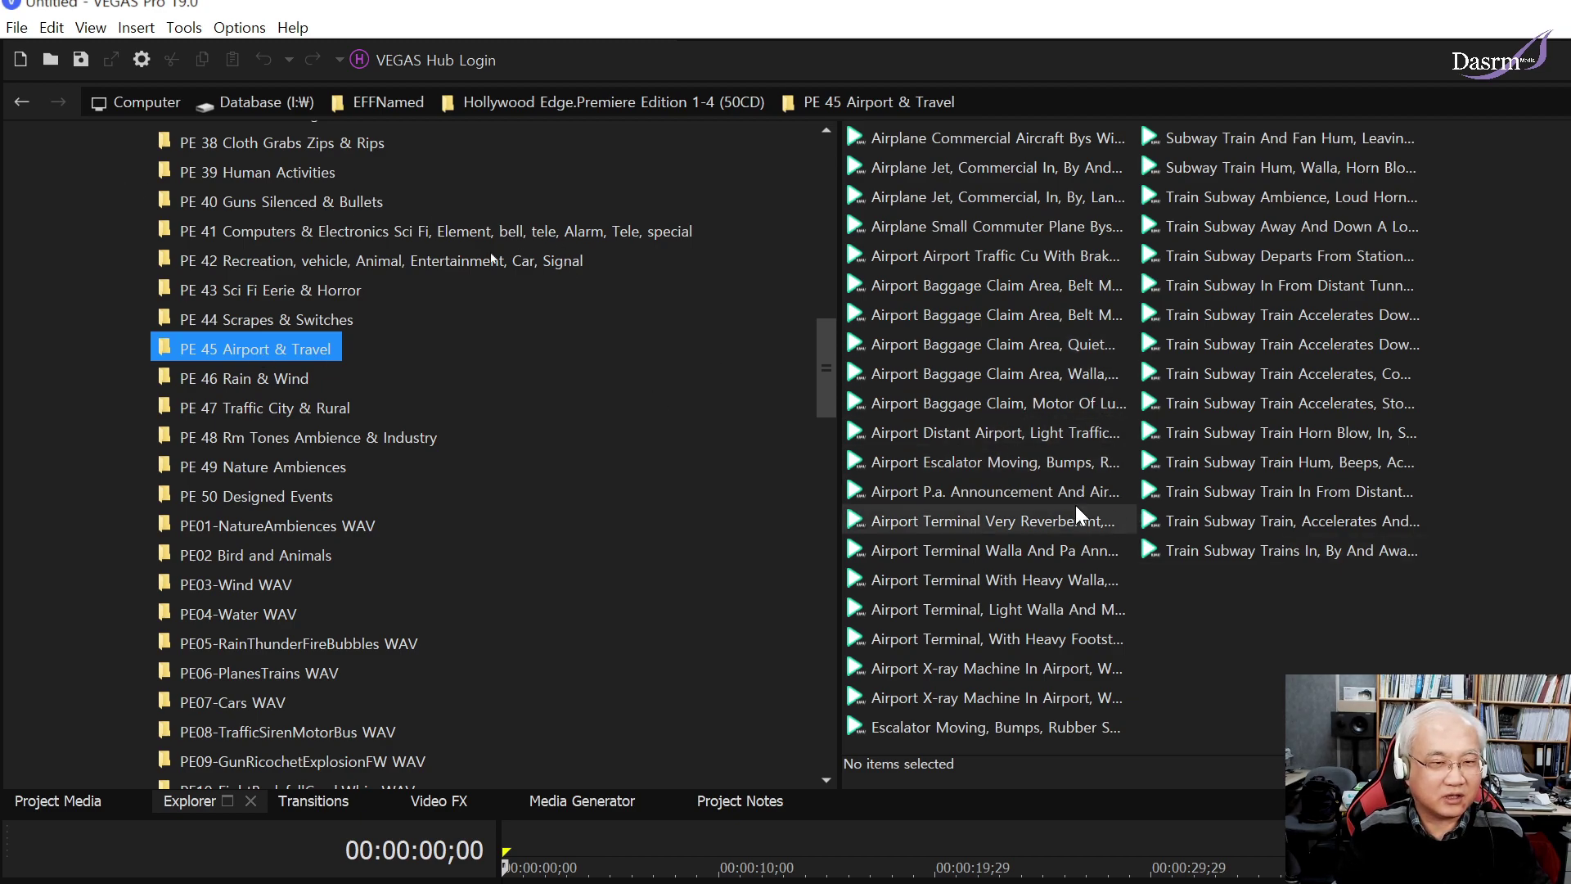
left_click(279, 381)
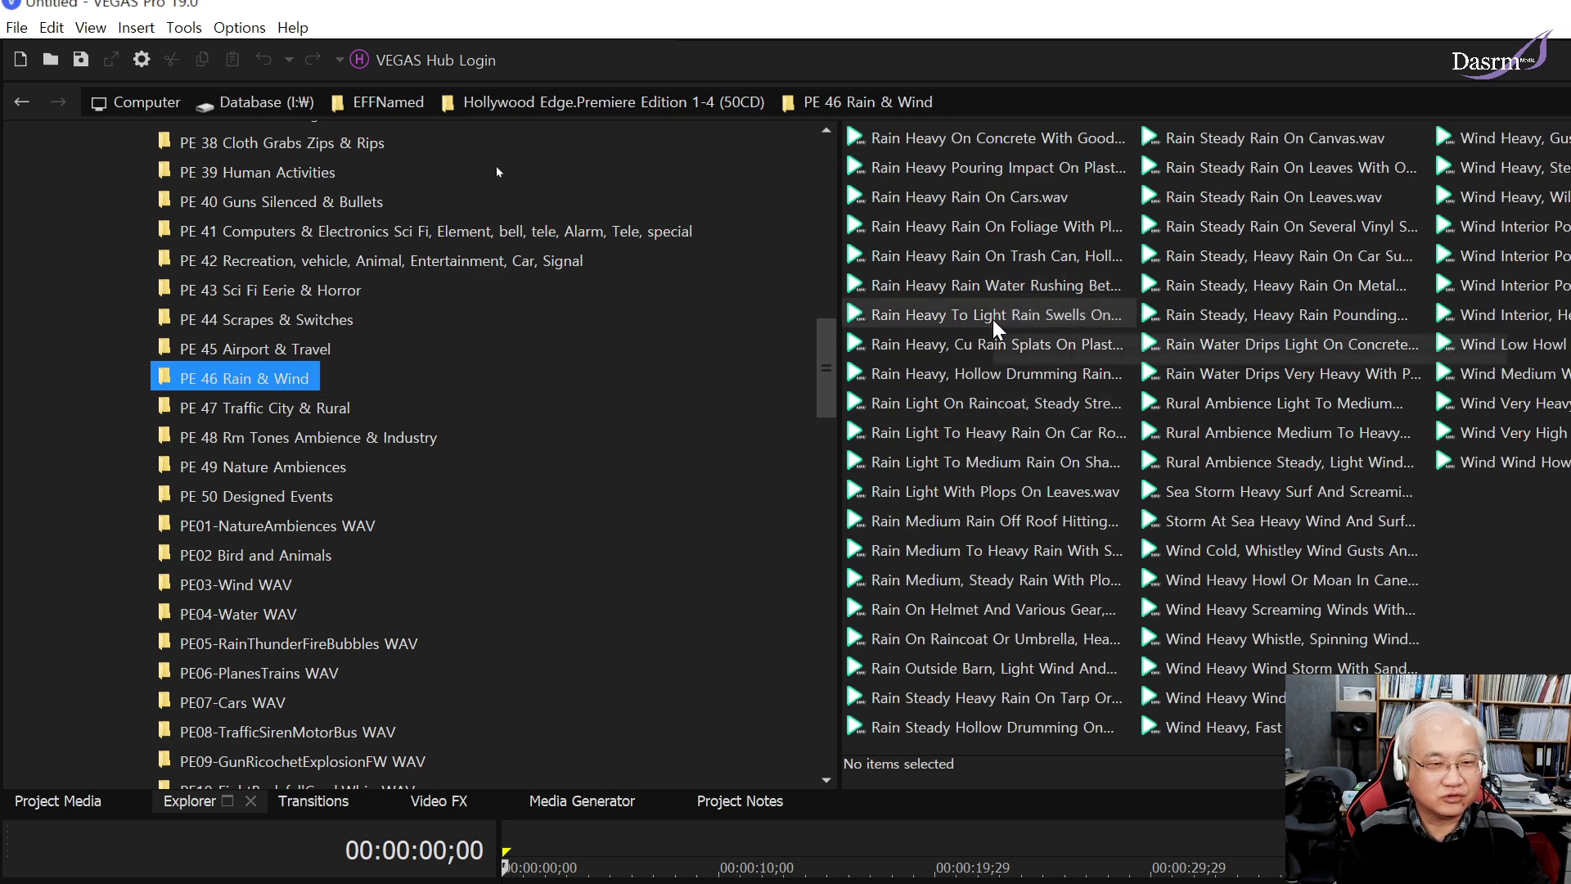
left_click(993, 283)
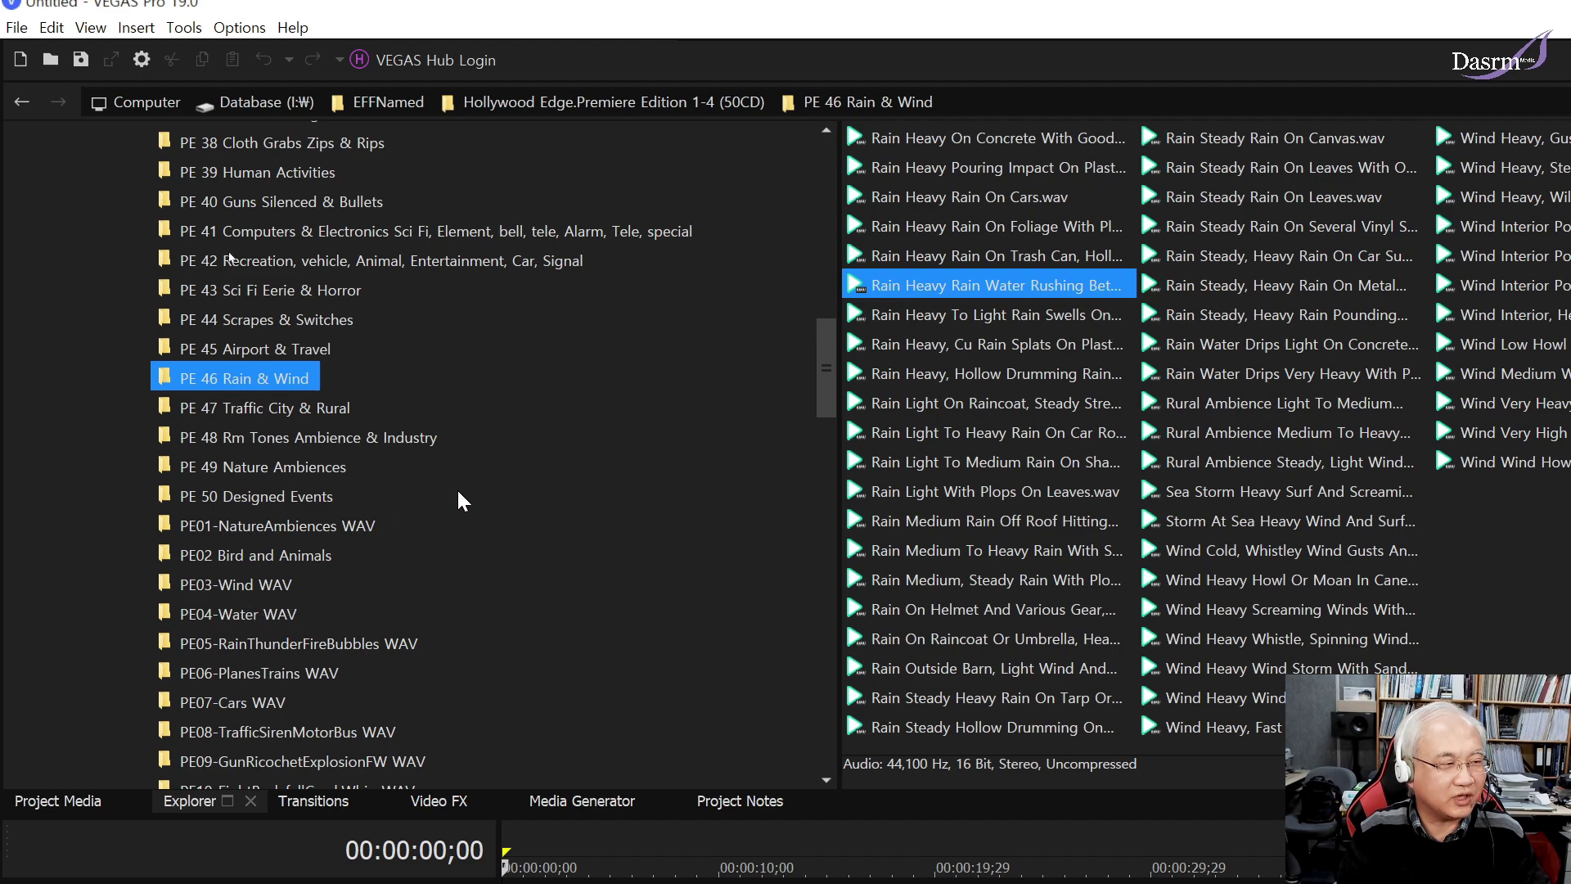
left_click(1236, 342)
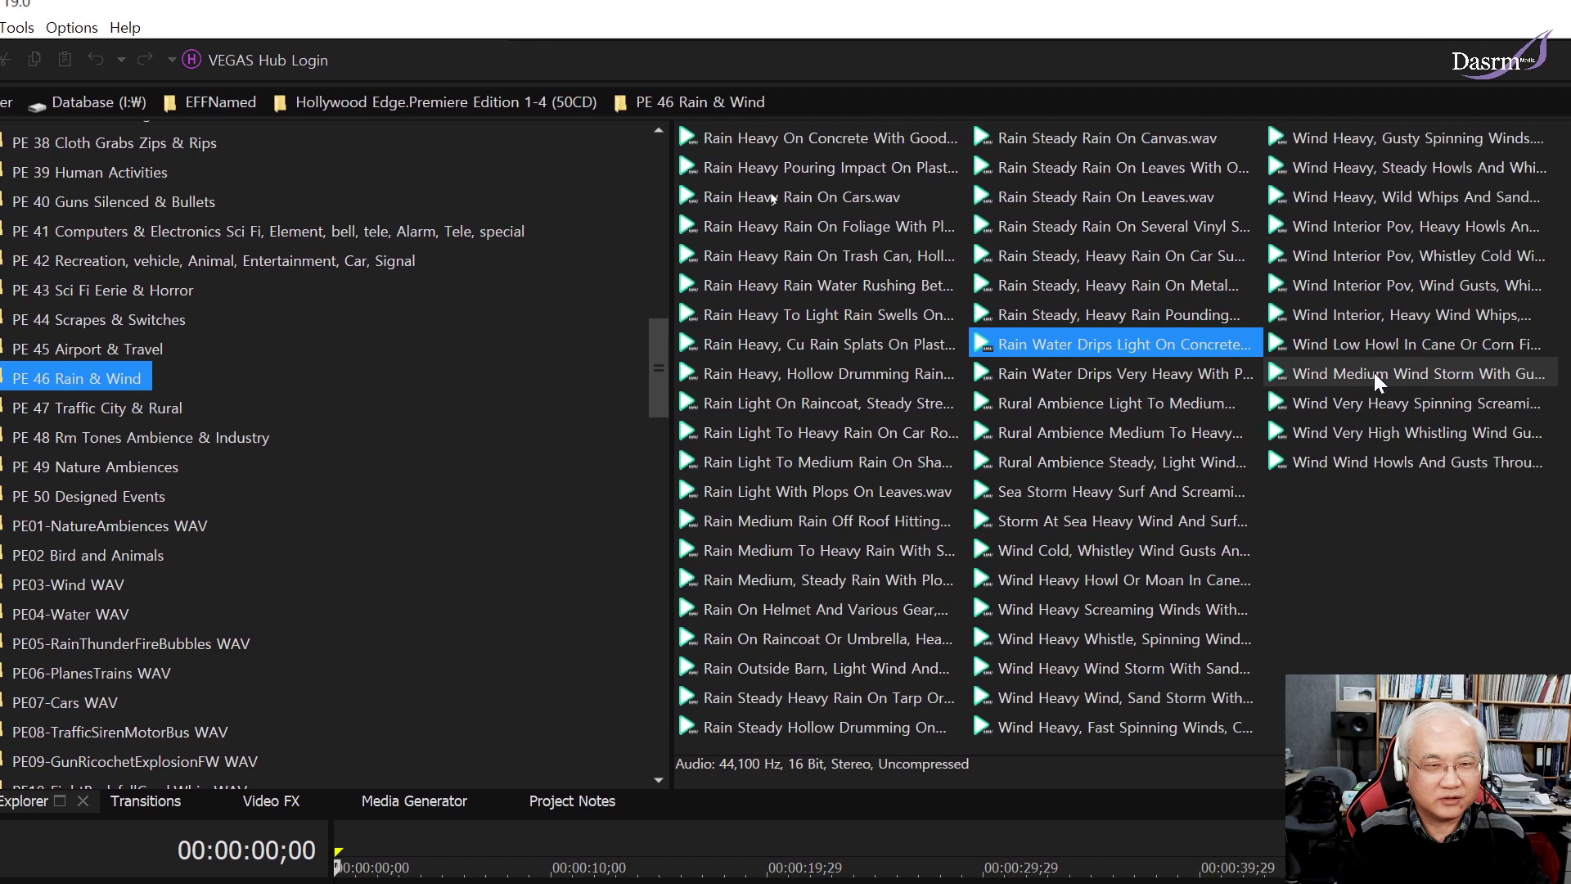
left_click(1365, 262)
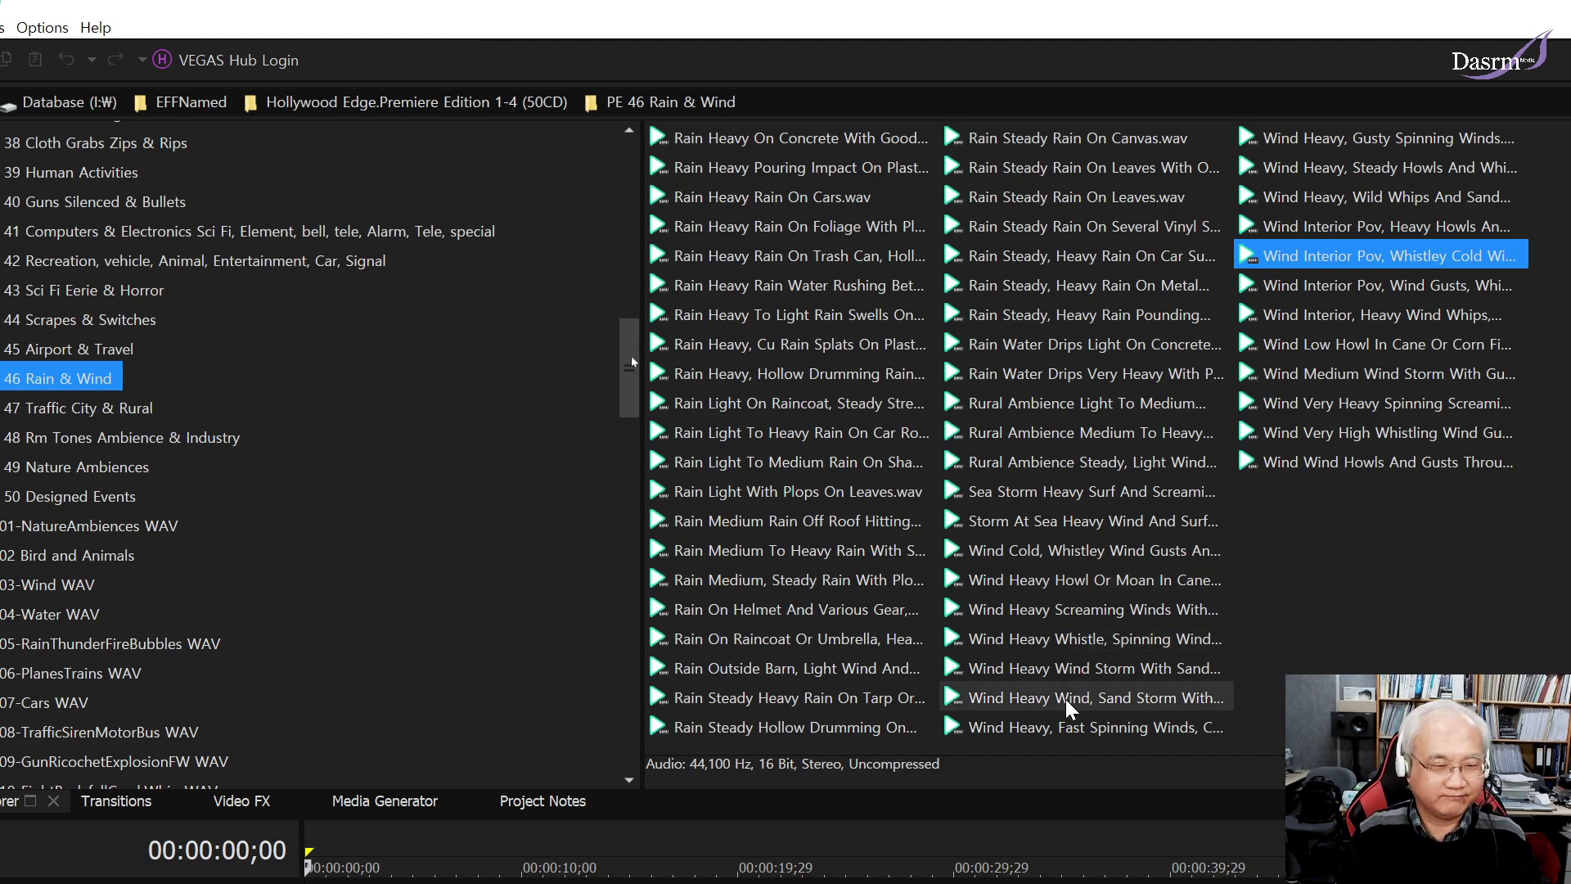
Preview the whistling spinning wind and sandy wind storm sounds, then move to PE 47 Traffic City & Rural.
left_click(1067, 642)
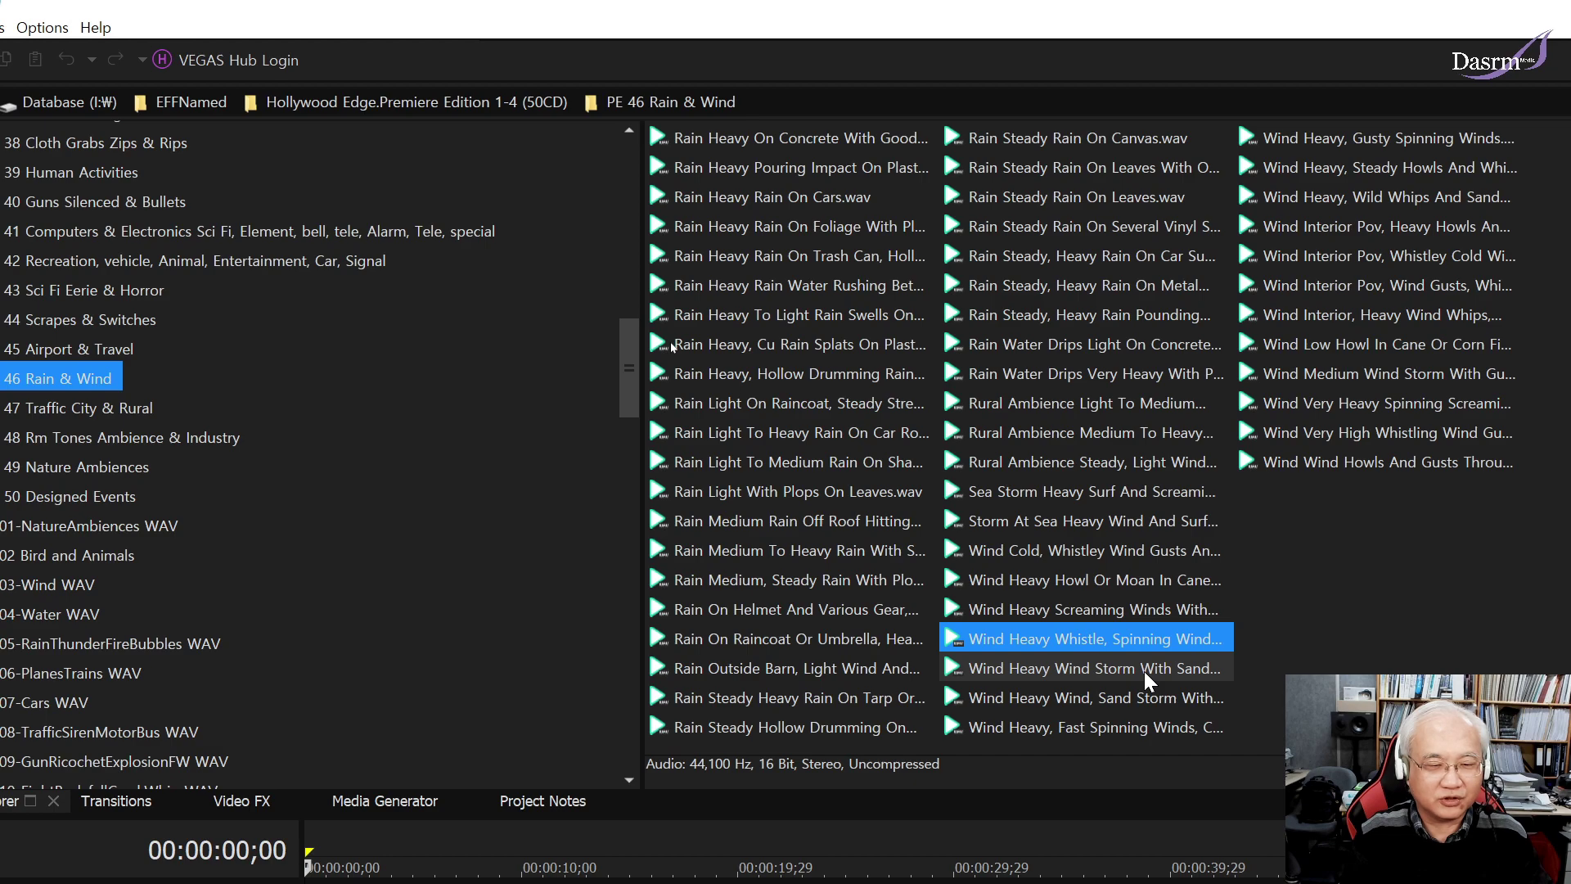
left_click(1144, 678)
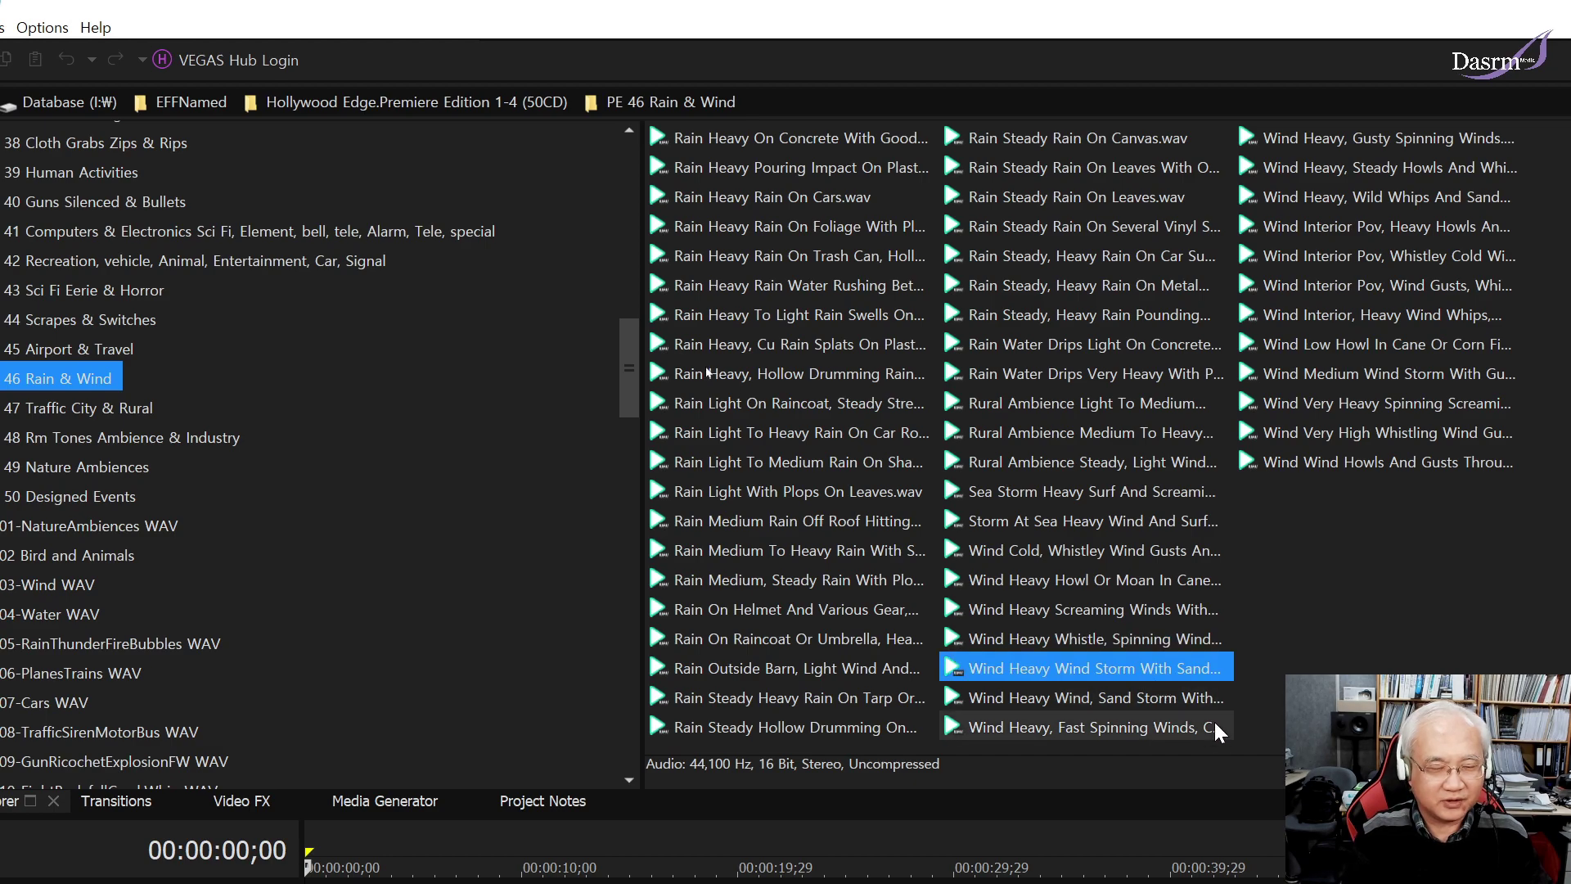
left_click(1023, 669)
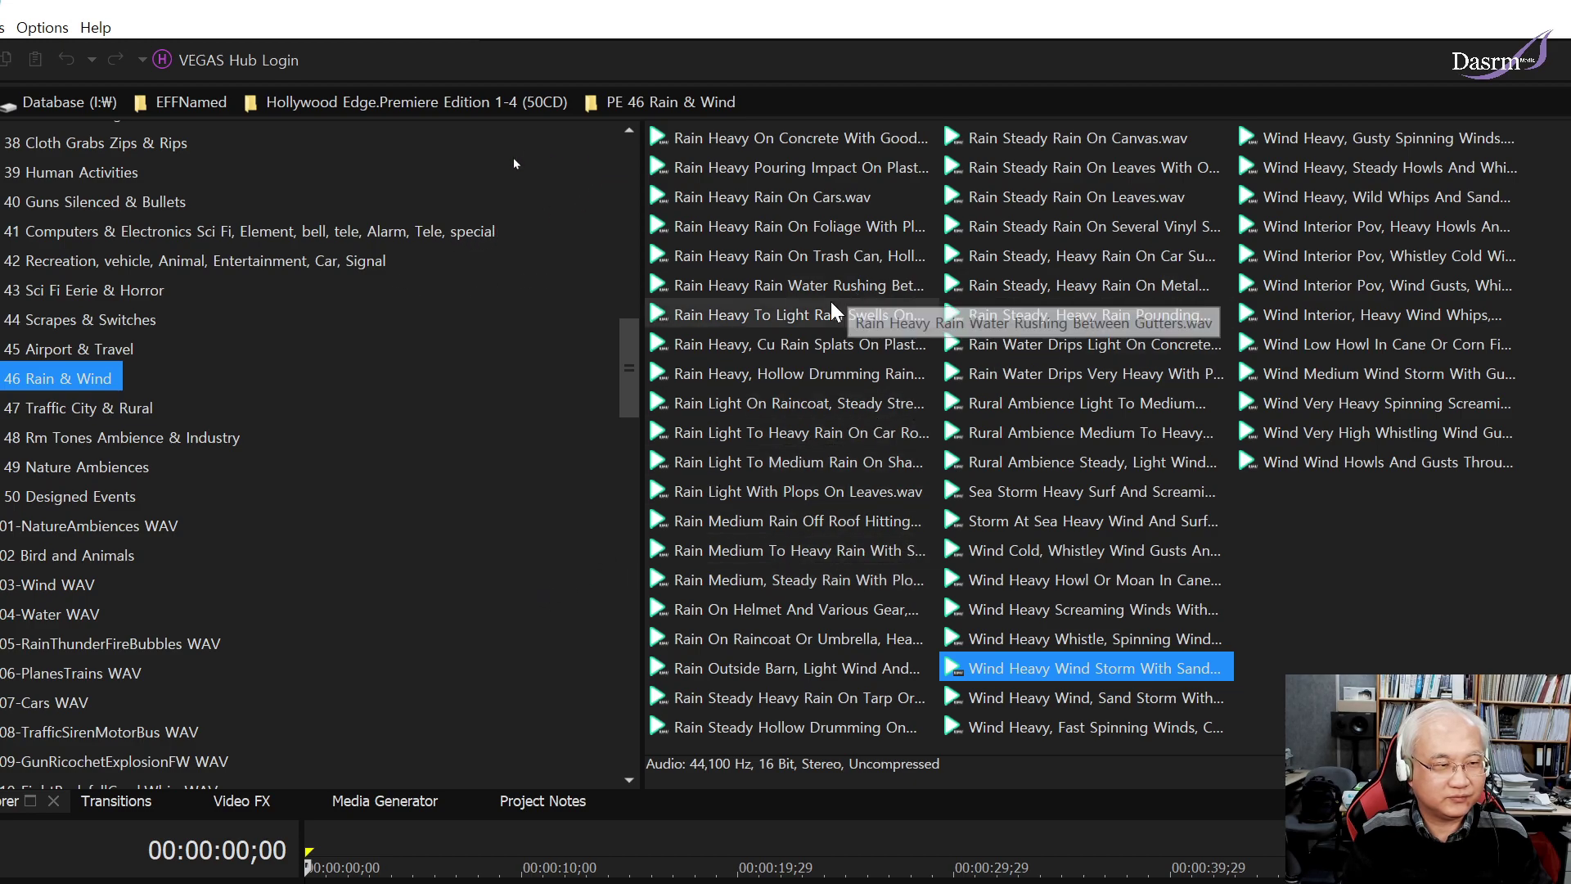
key("Down")
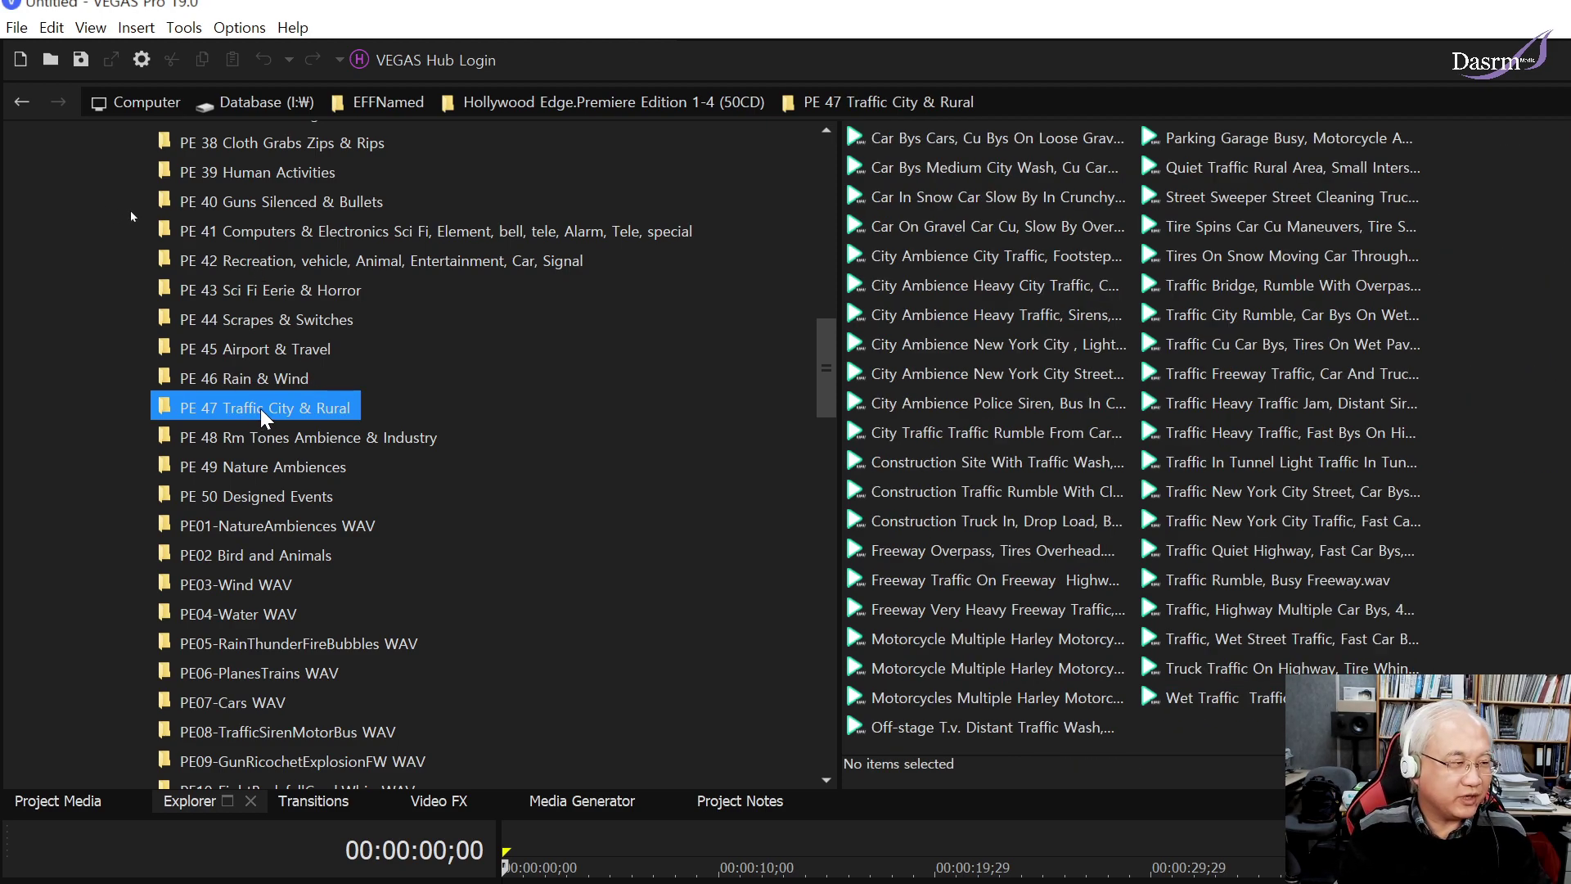
Preview the light and street New York City ambiences and the construction site with traffic recording.
left_click(1077, 343)
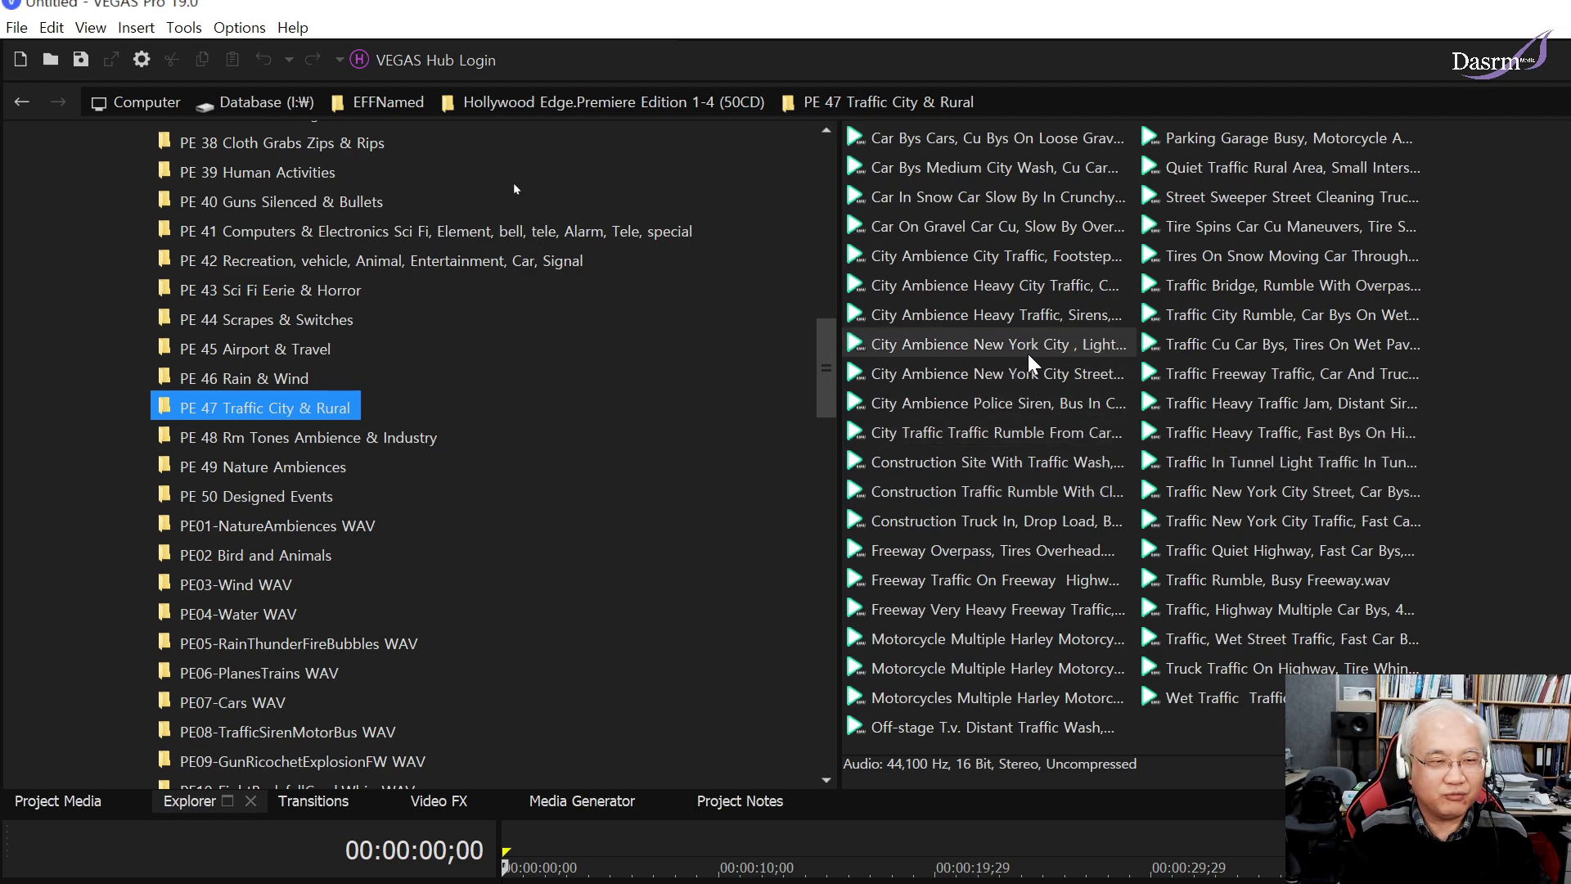
left_click(1098, 349)
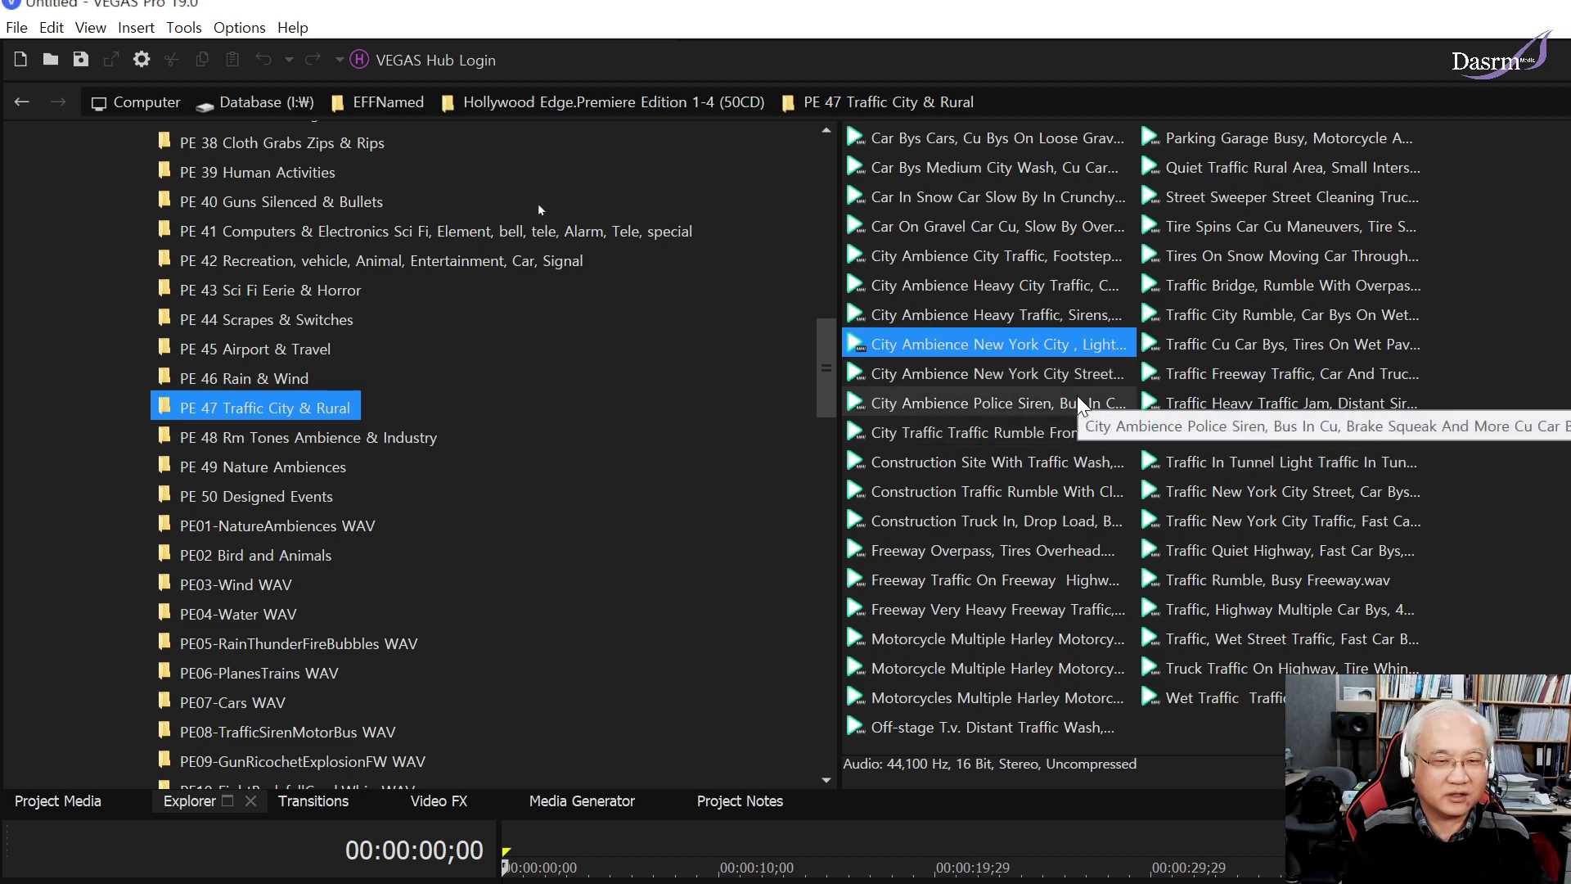
left_click(1038, 378)
left_click(1038, 378)
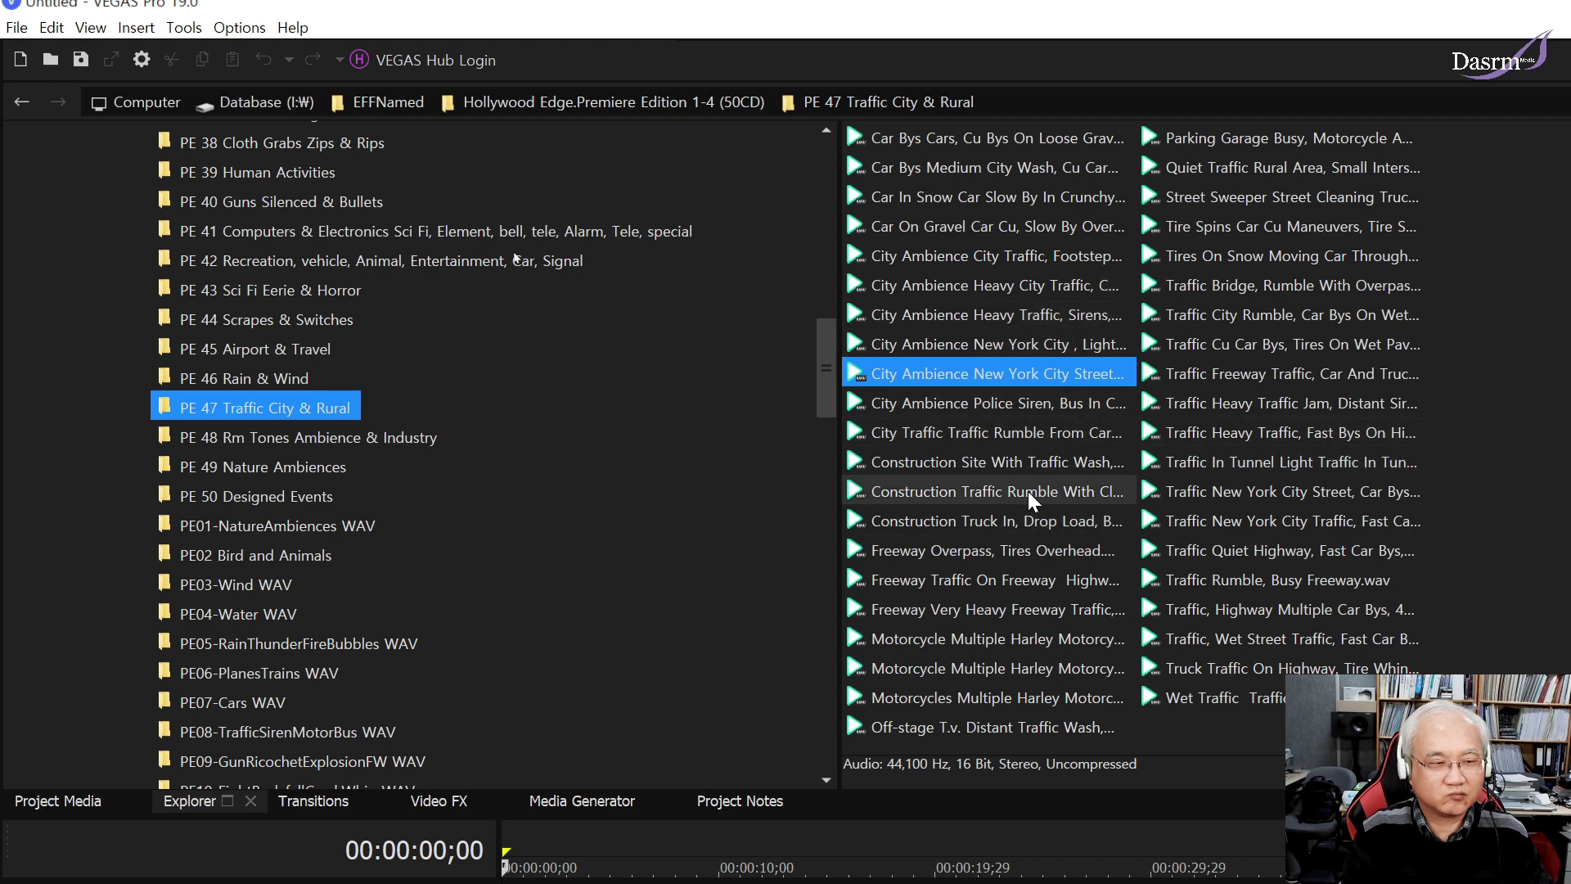
left_click(1041, 463)
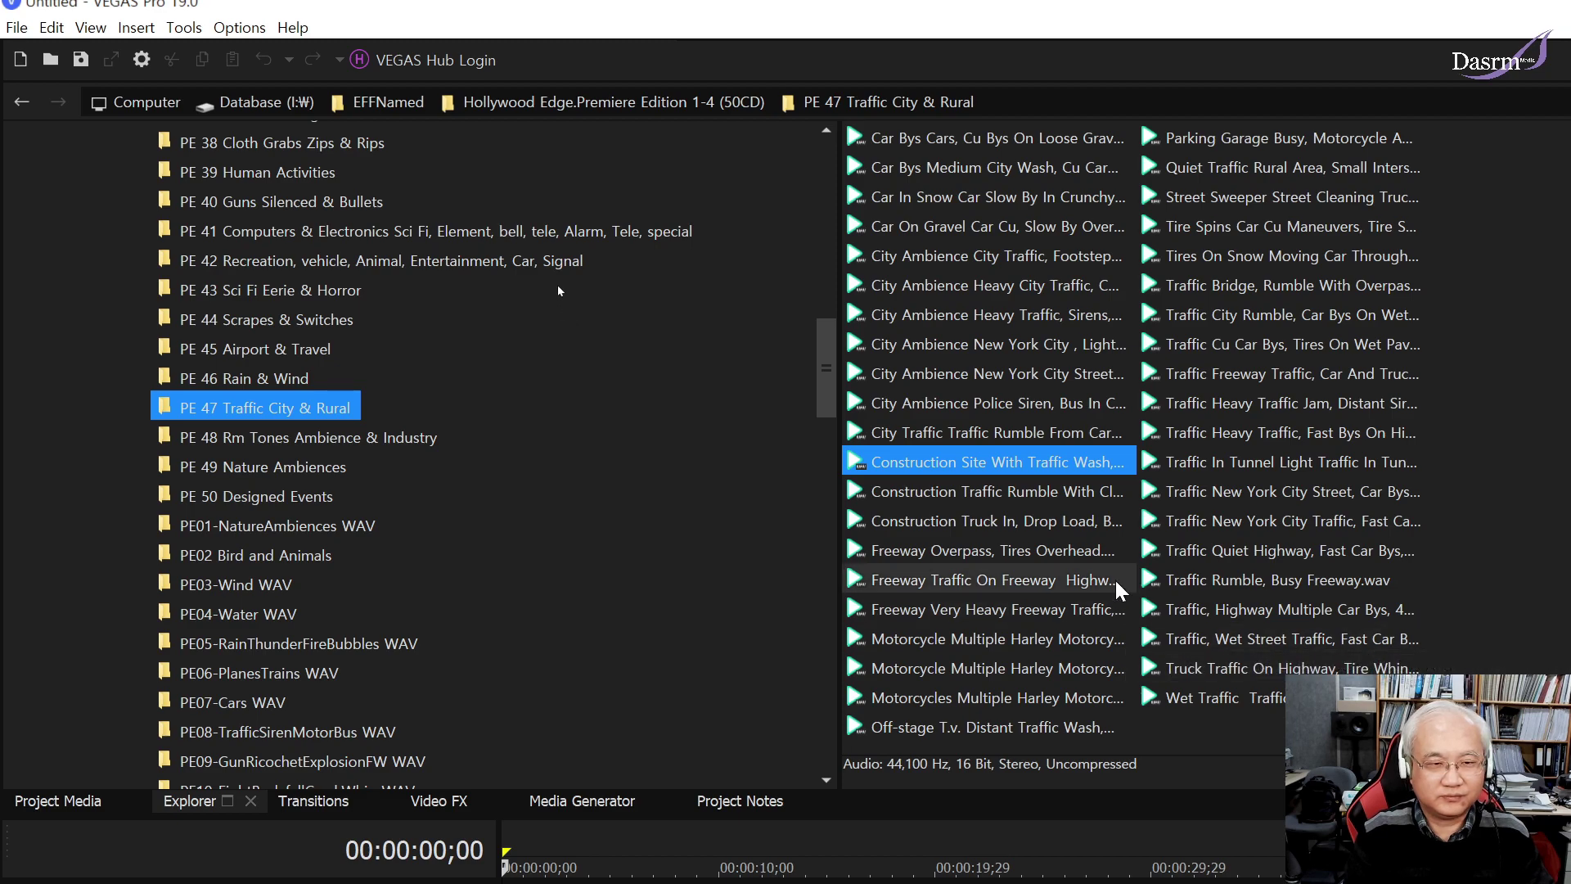
Preview the Heavy Traffic Jam and Quiet Highway recordings, then open PE 48 Rm Tones Ambience & Industry.
left_click(1268, 404)
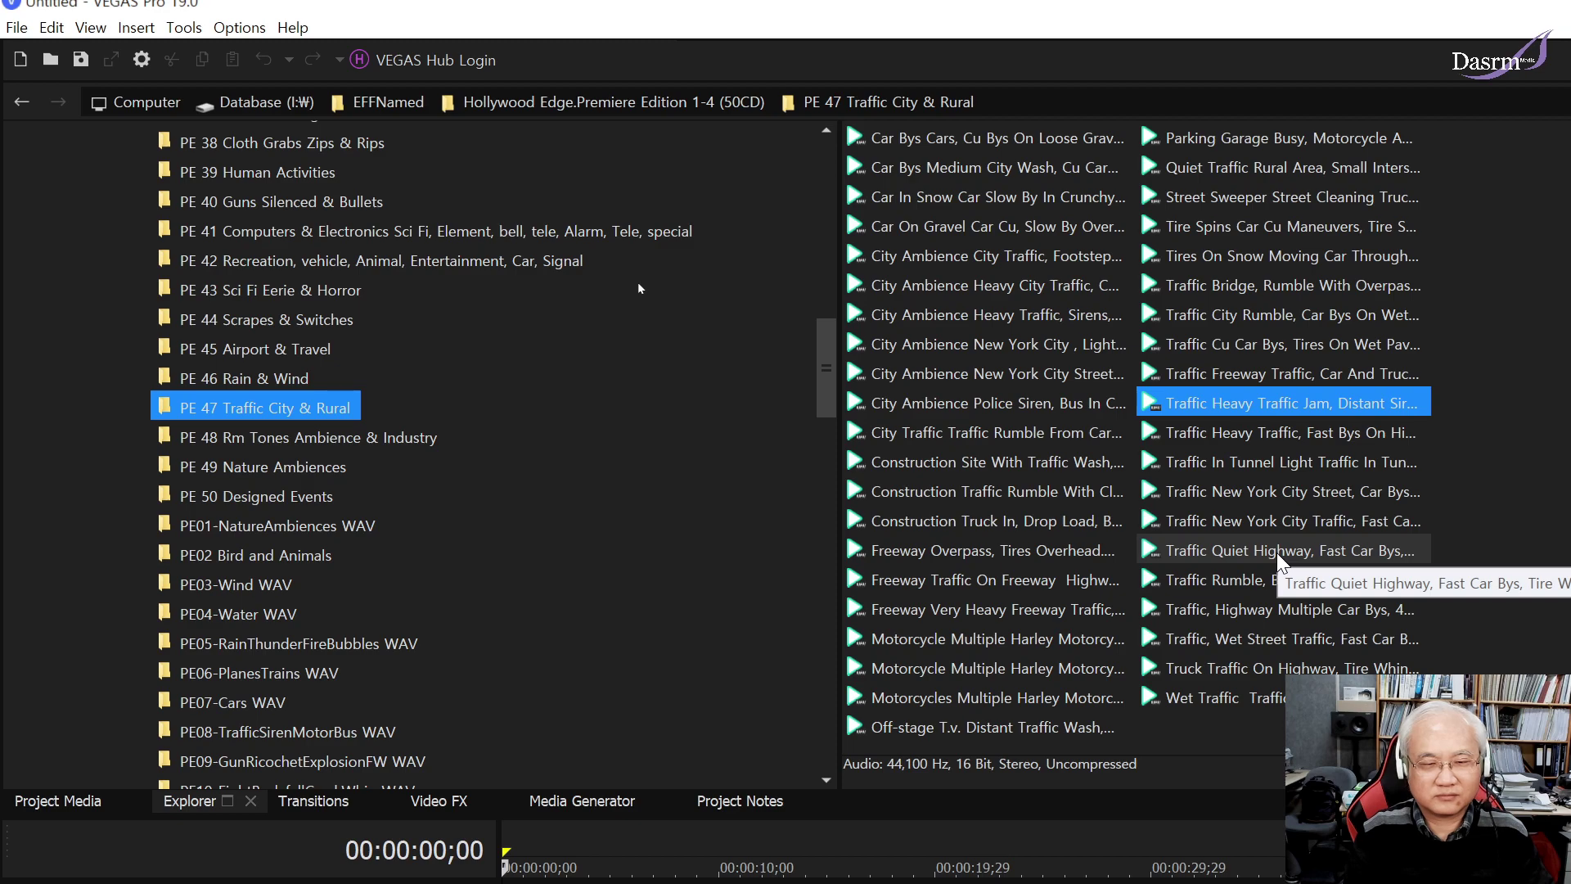
left_click(1289, 558)
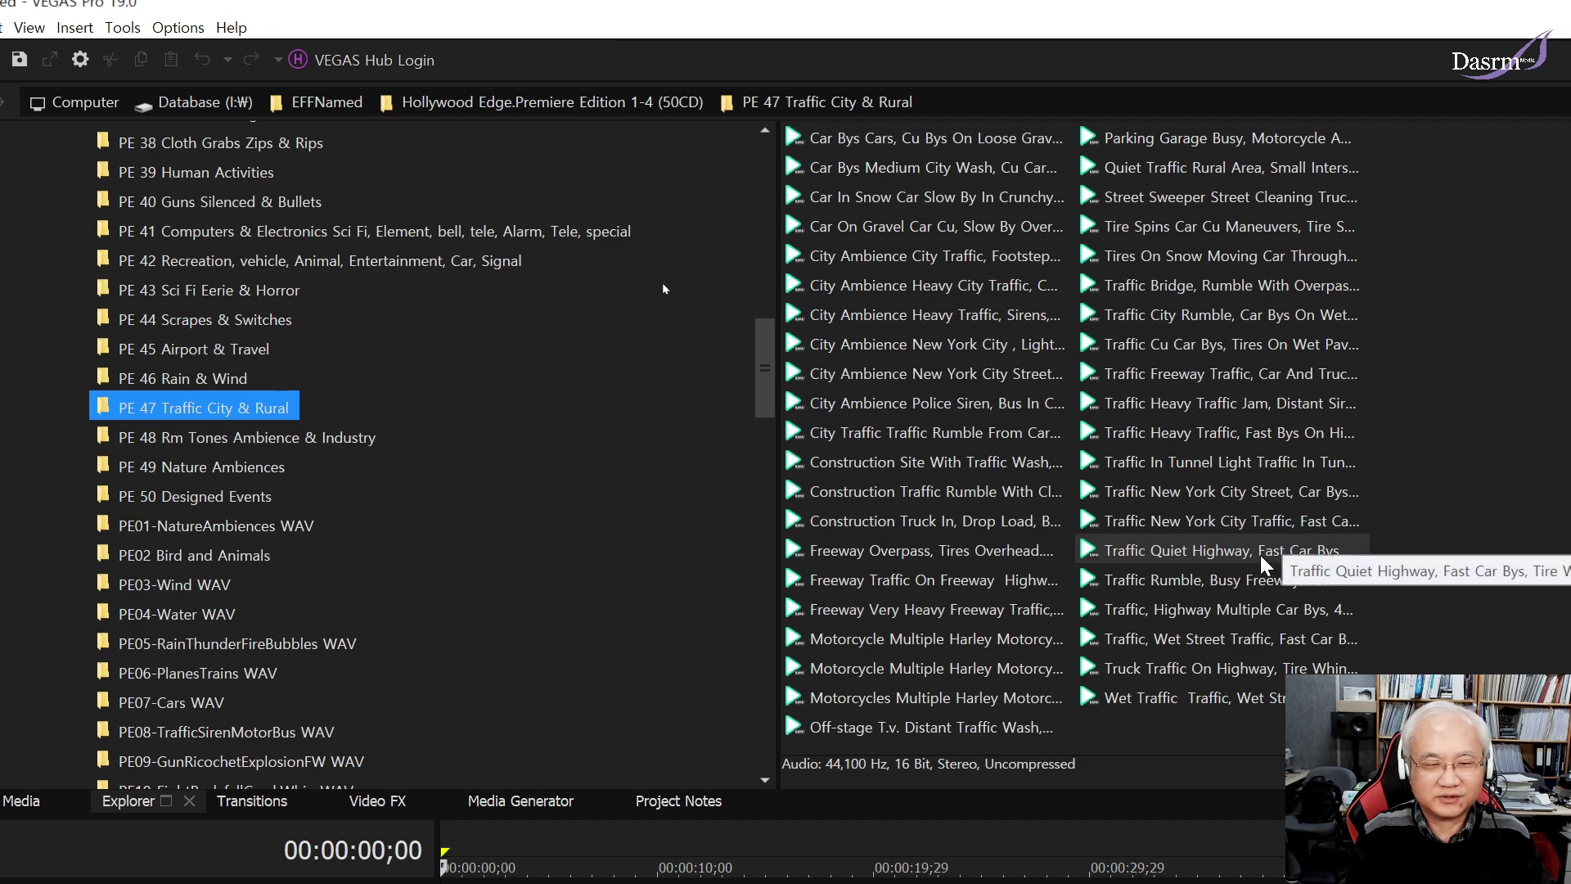
left_click(1278, 556)
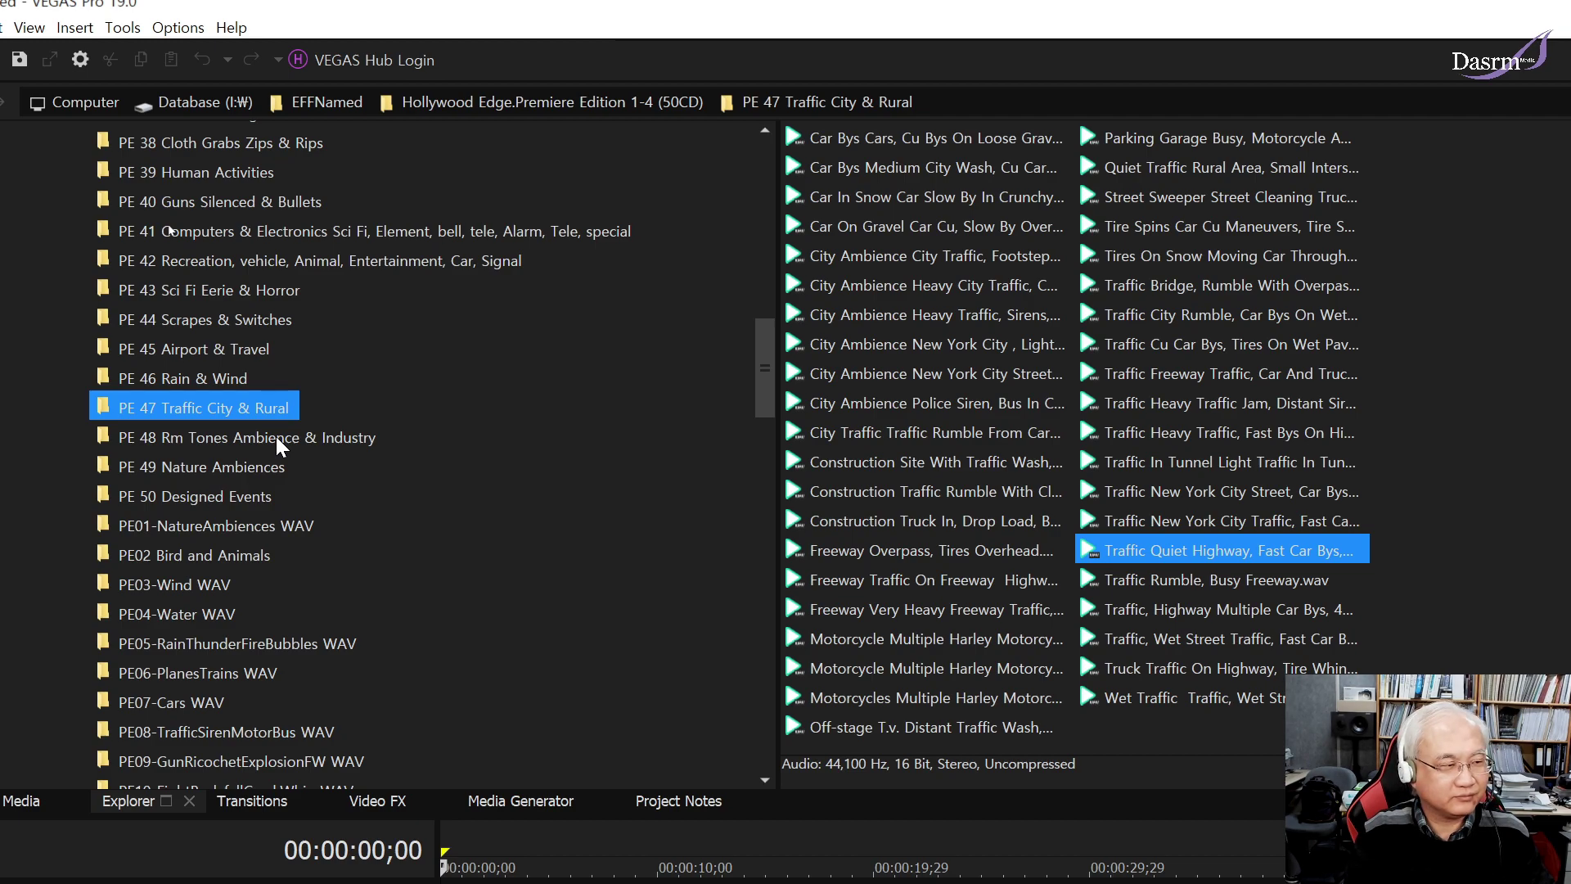
left_click(278, 444)
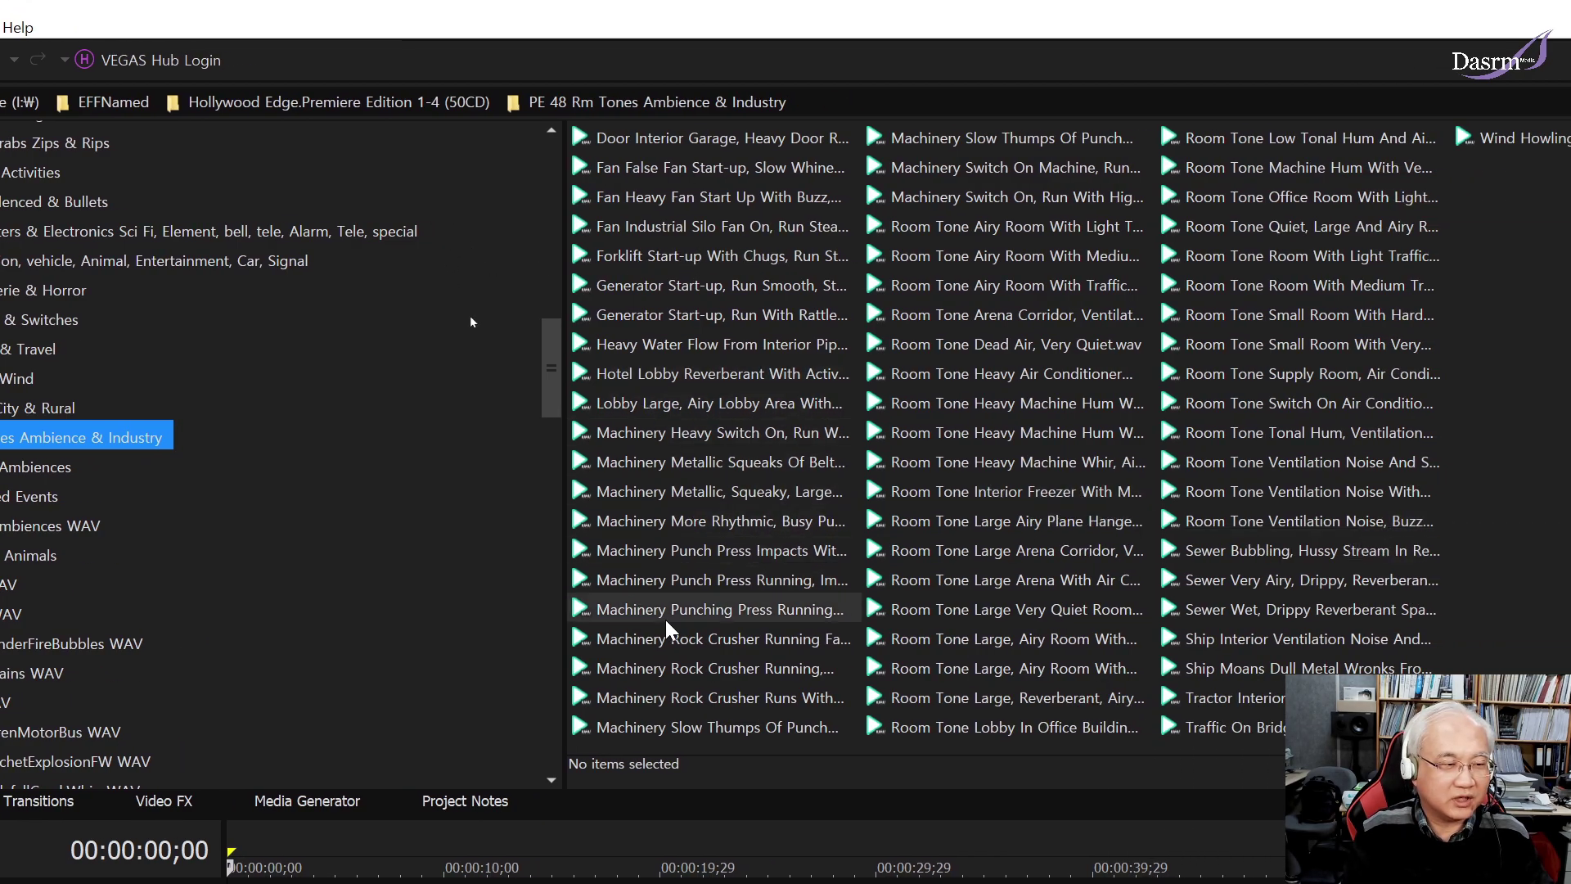
Preview the machinery belt squeaks and punch press impacts, then the airy room light traffic room tone.
left_click(673, 462)
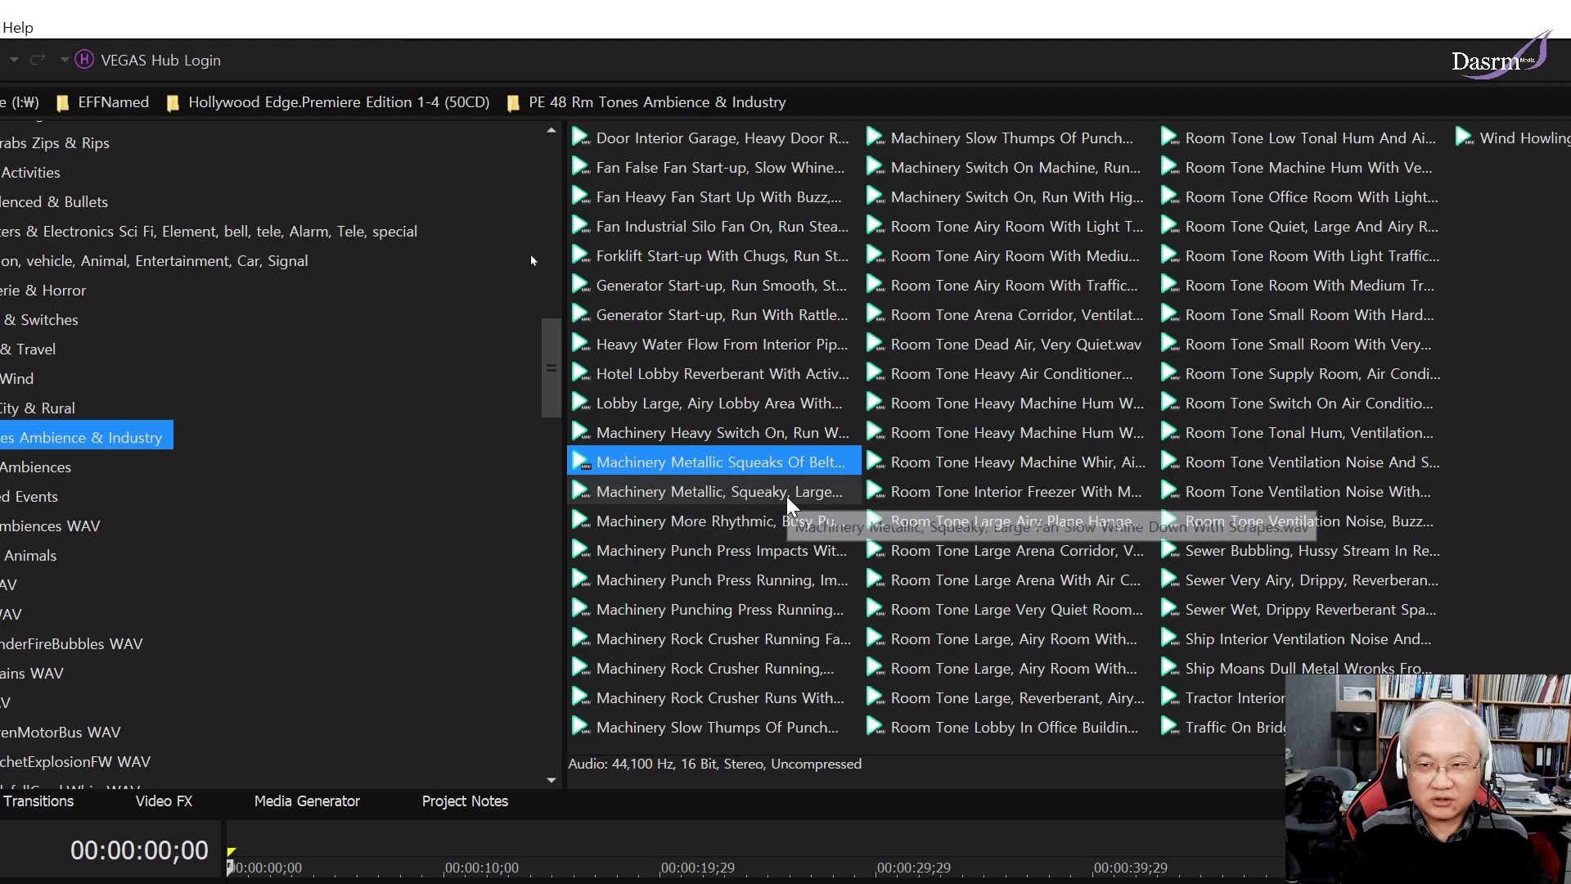
left_click(685, 558)
left_click(685, 558)
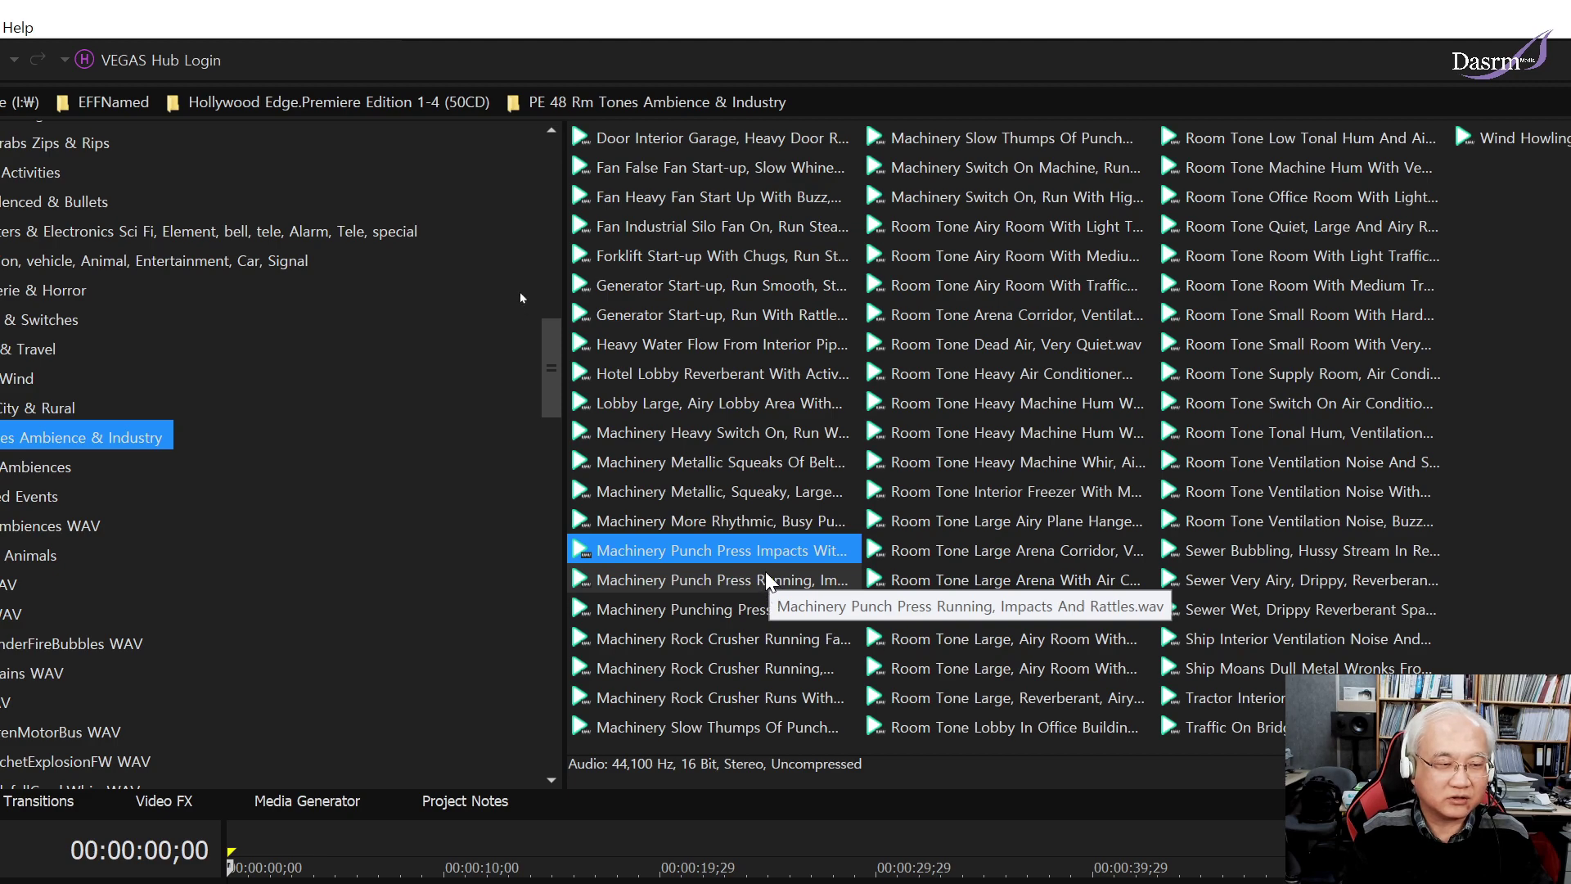
left_click(814, 556)
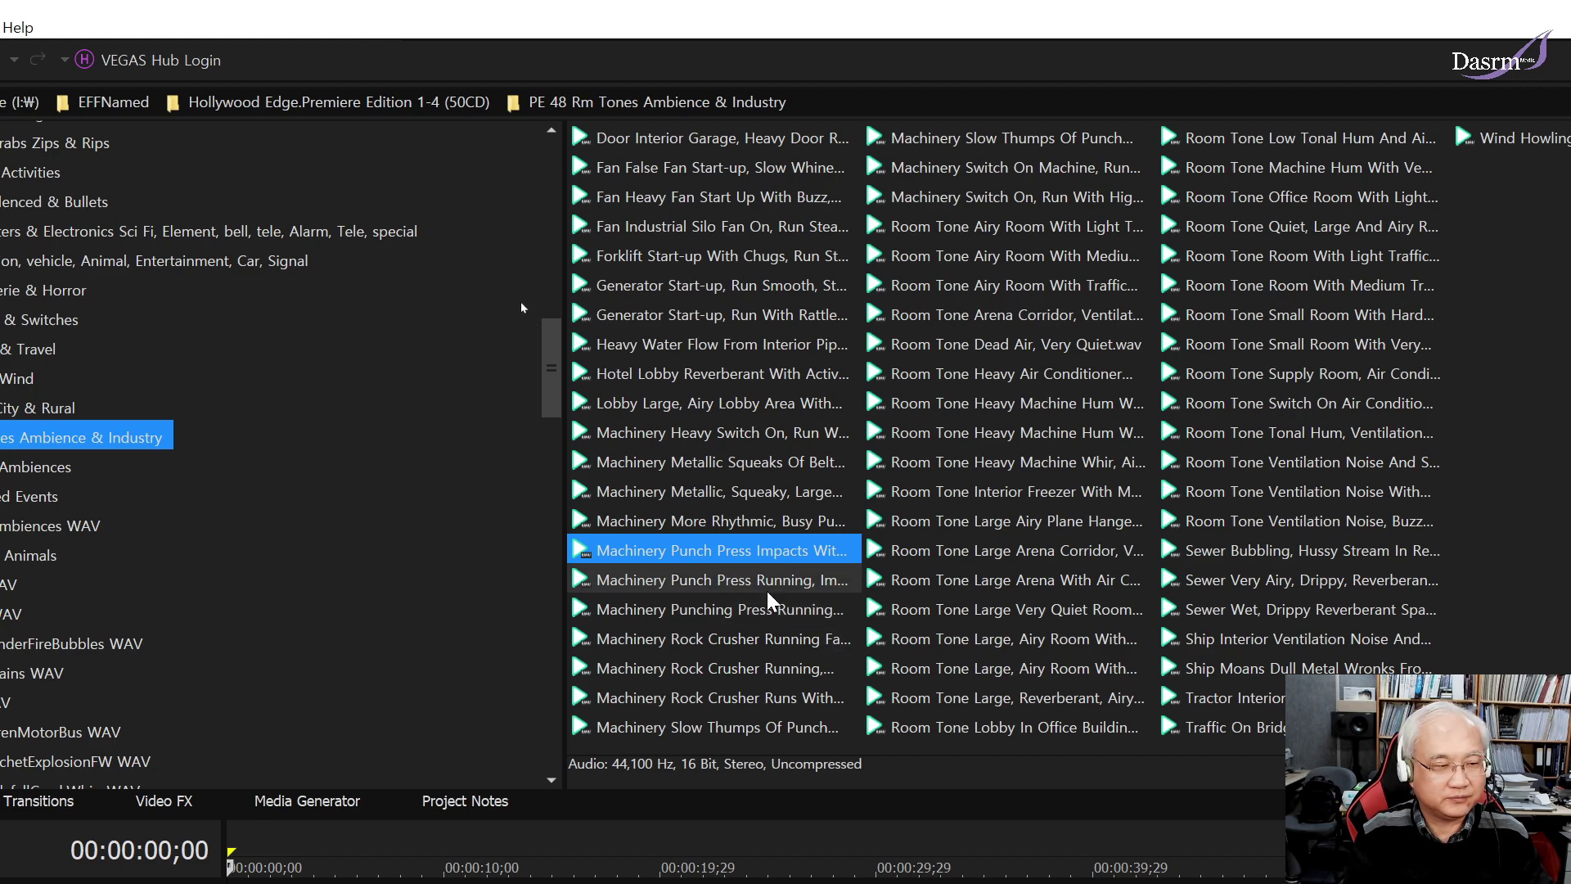
left_click(1011, 230)
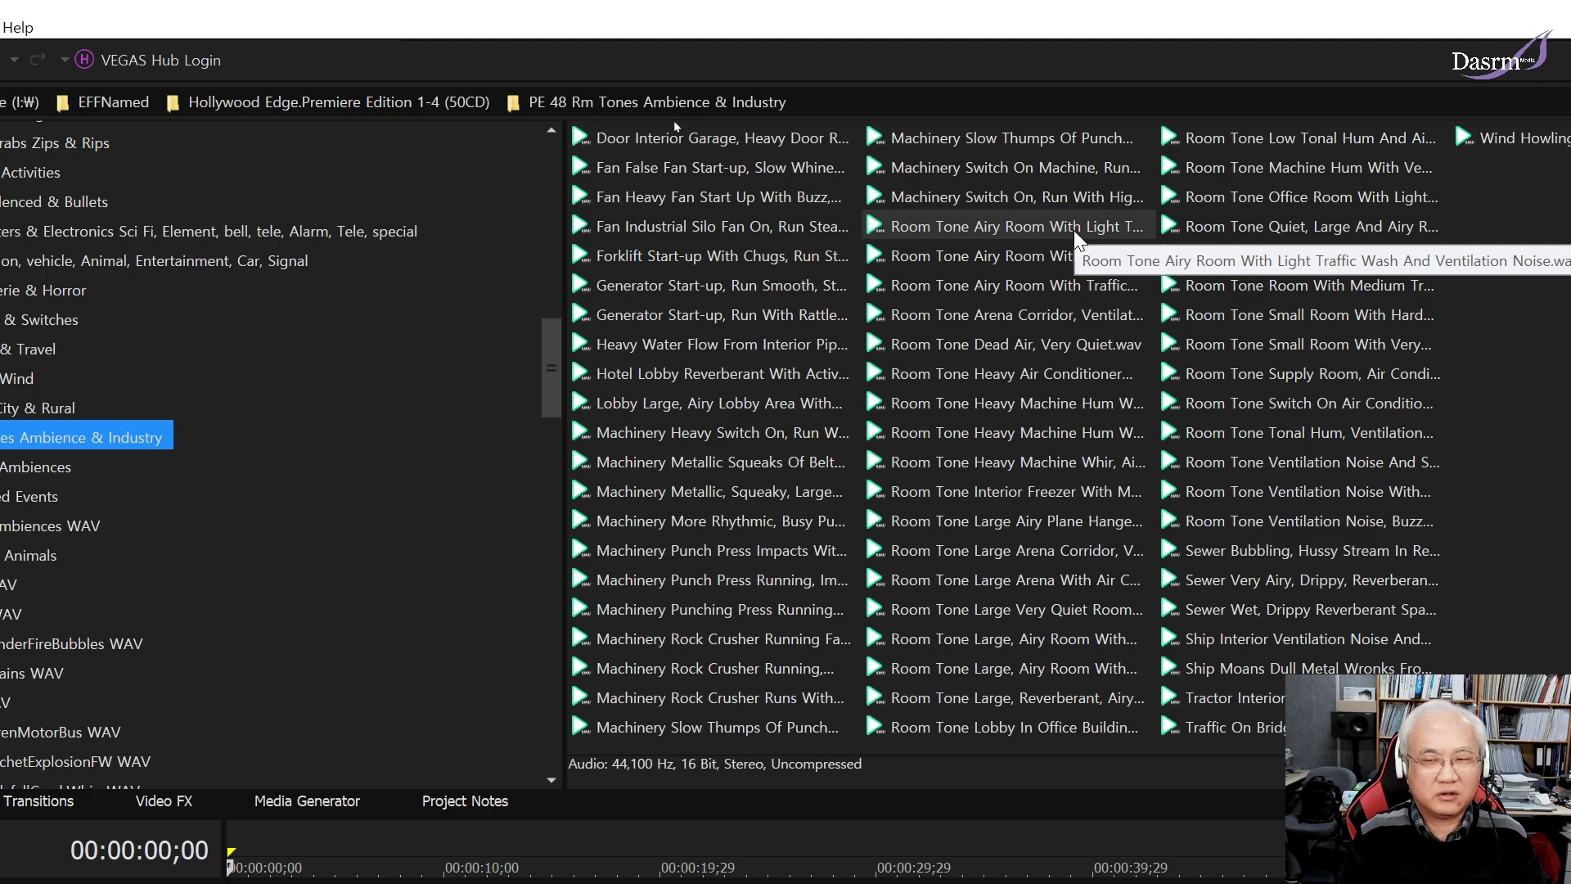
left_click(1073, 236)
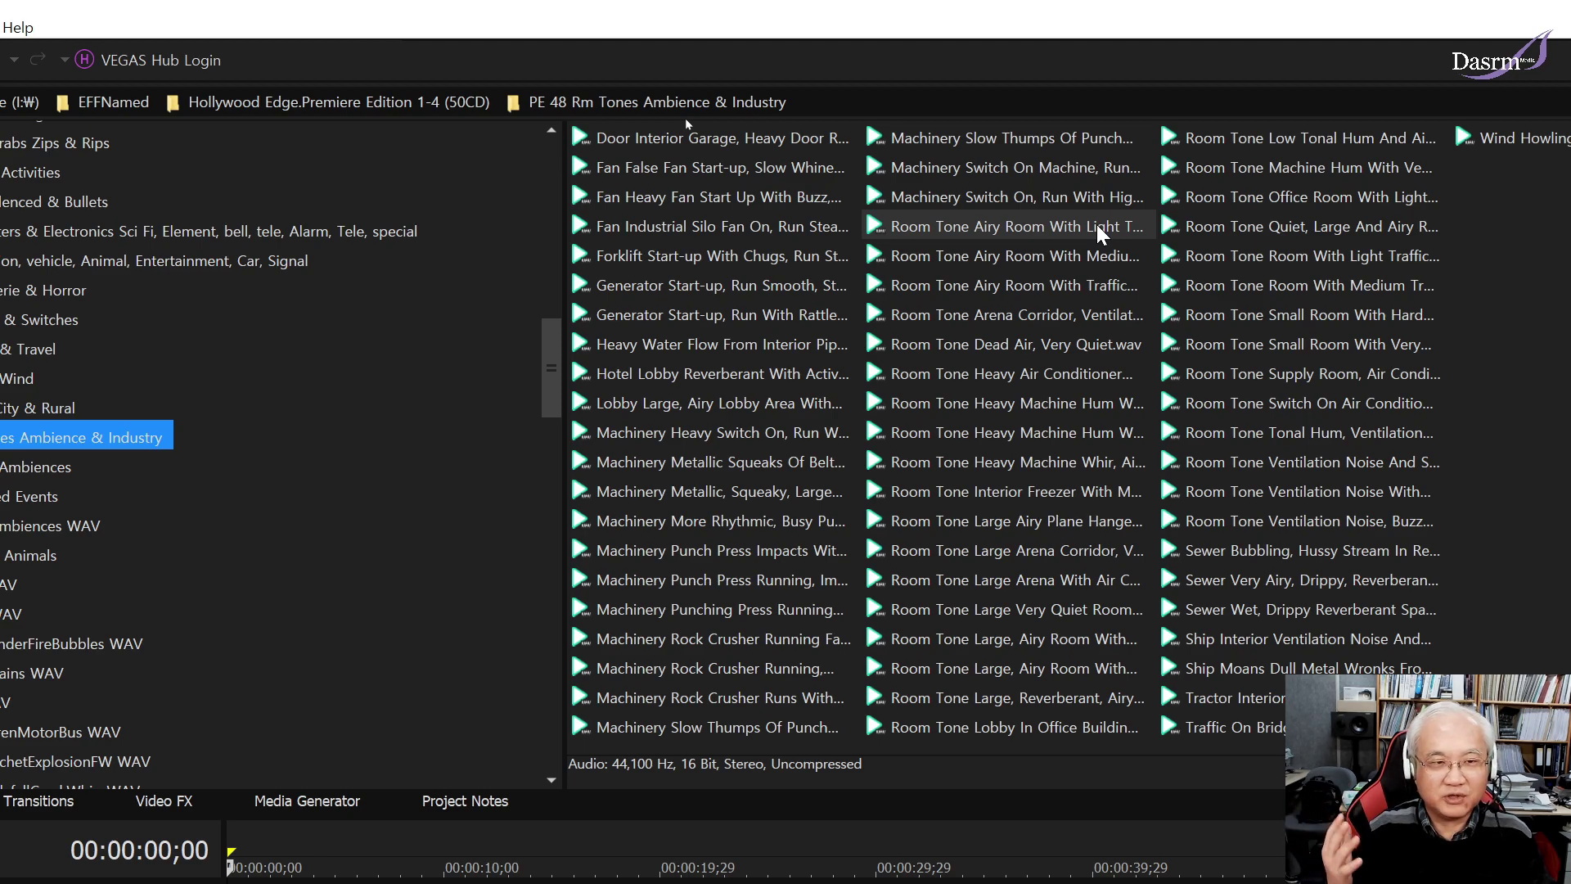
Audition the airy room light and medium traffic room tones and the arena corridor ventilation tone.
left_click(1099, 229)
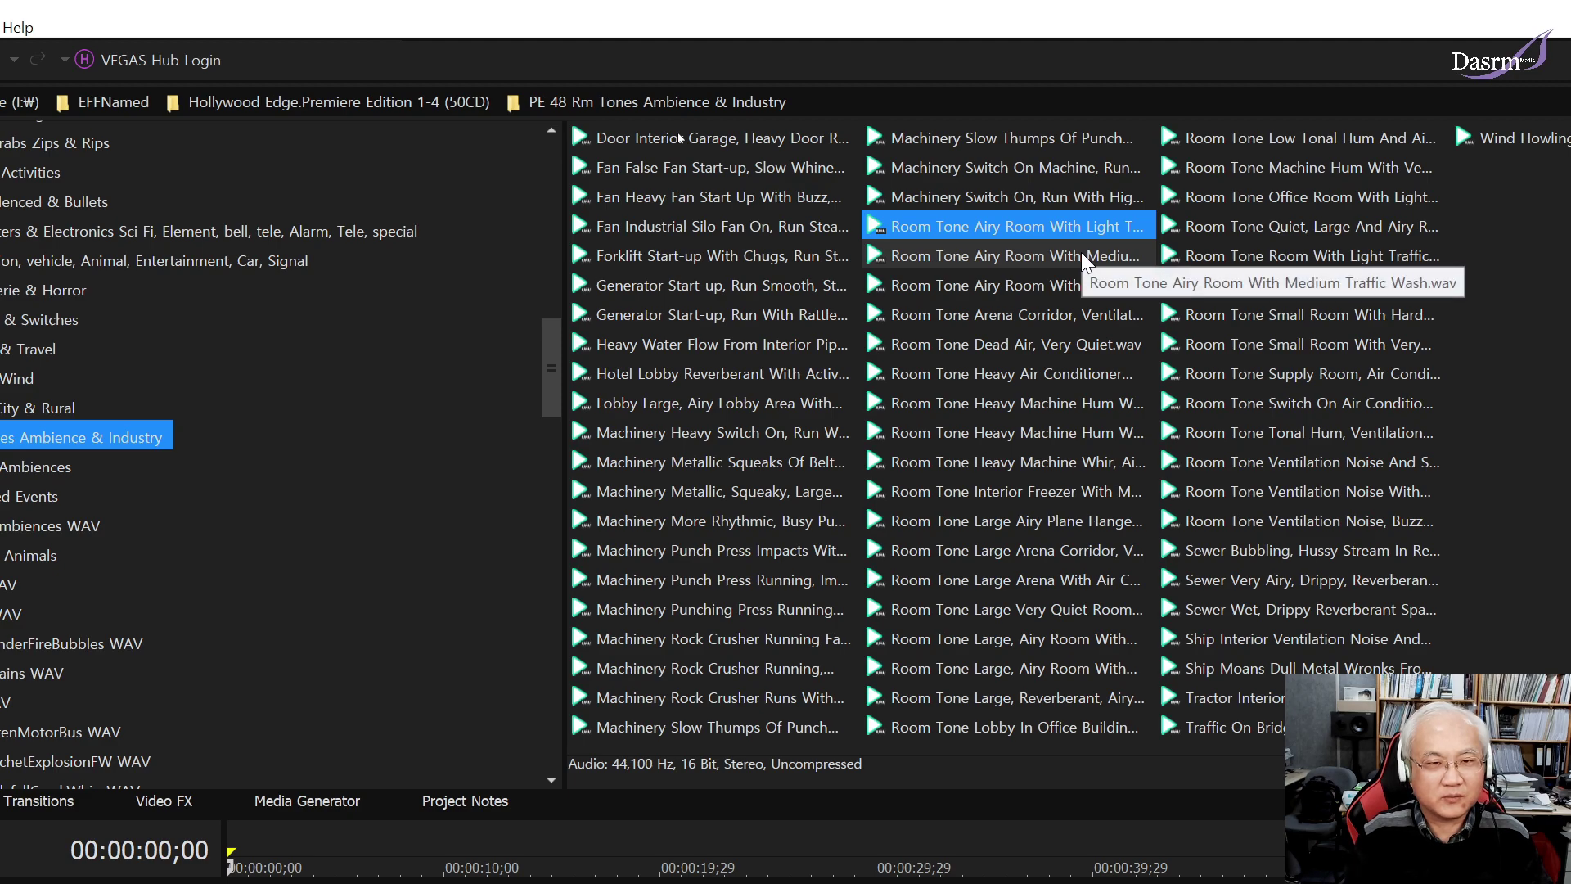
left_click(1085, 259)
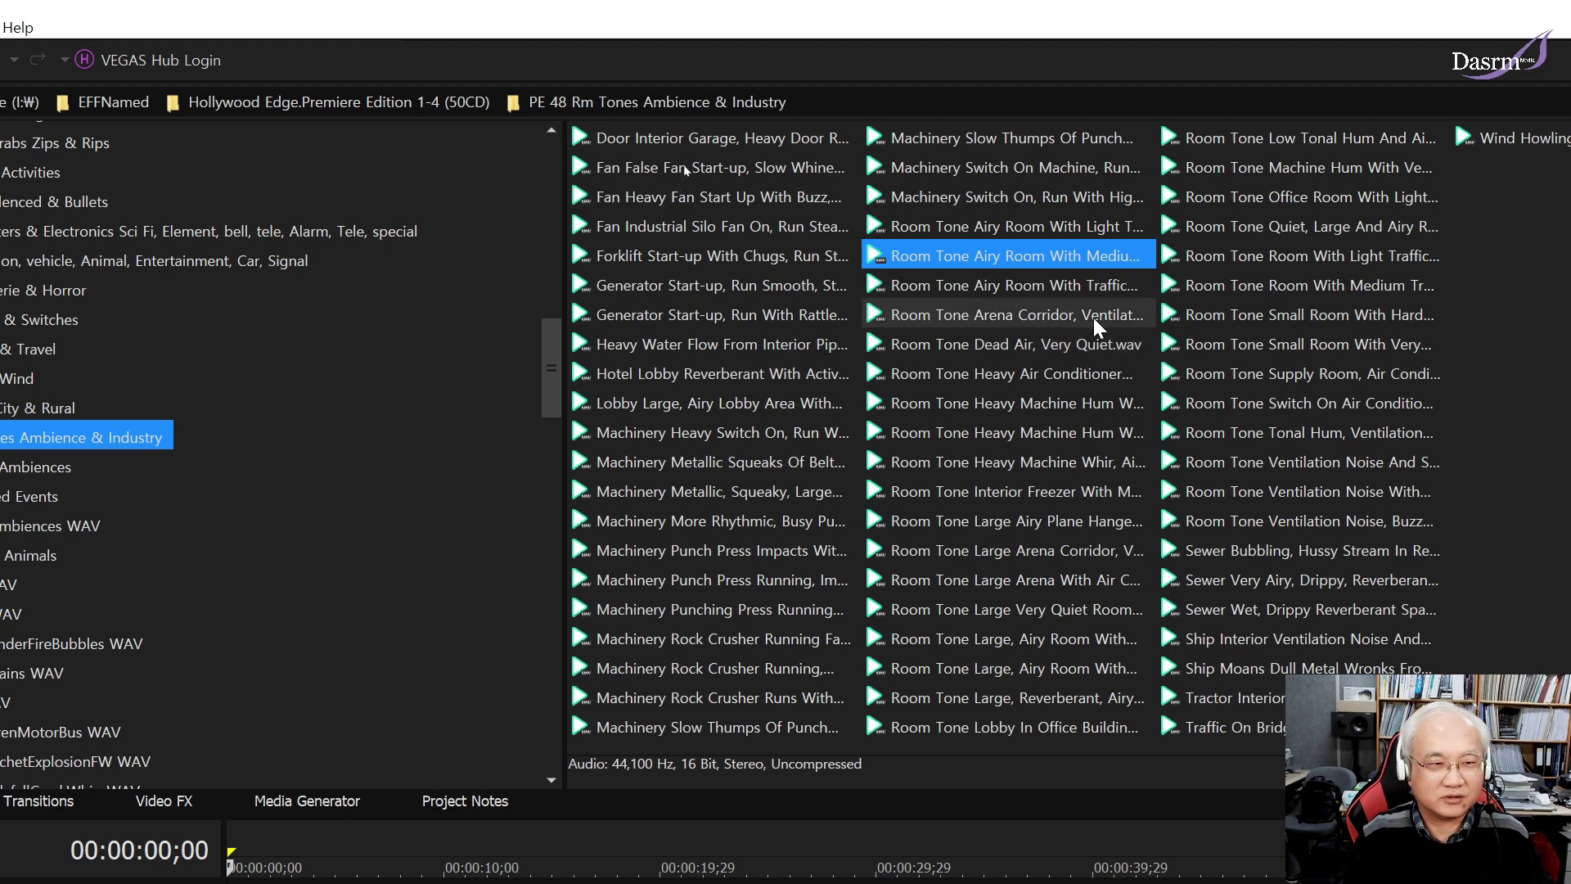
left_click(1095, 321)
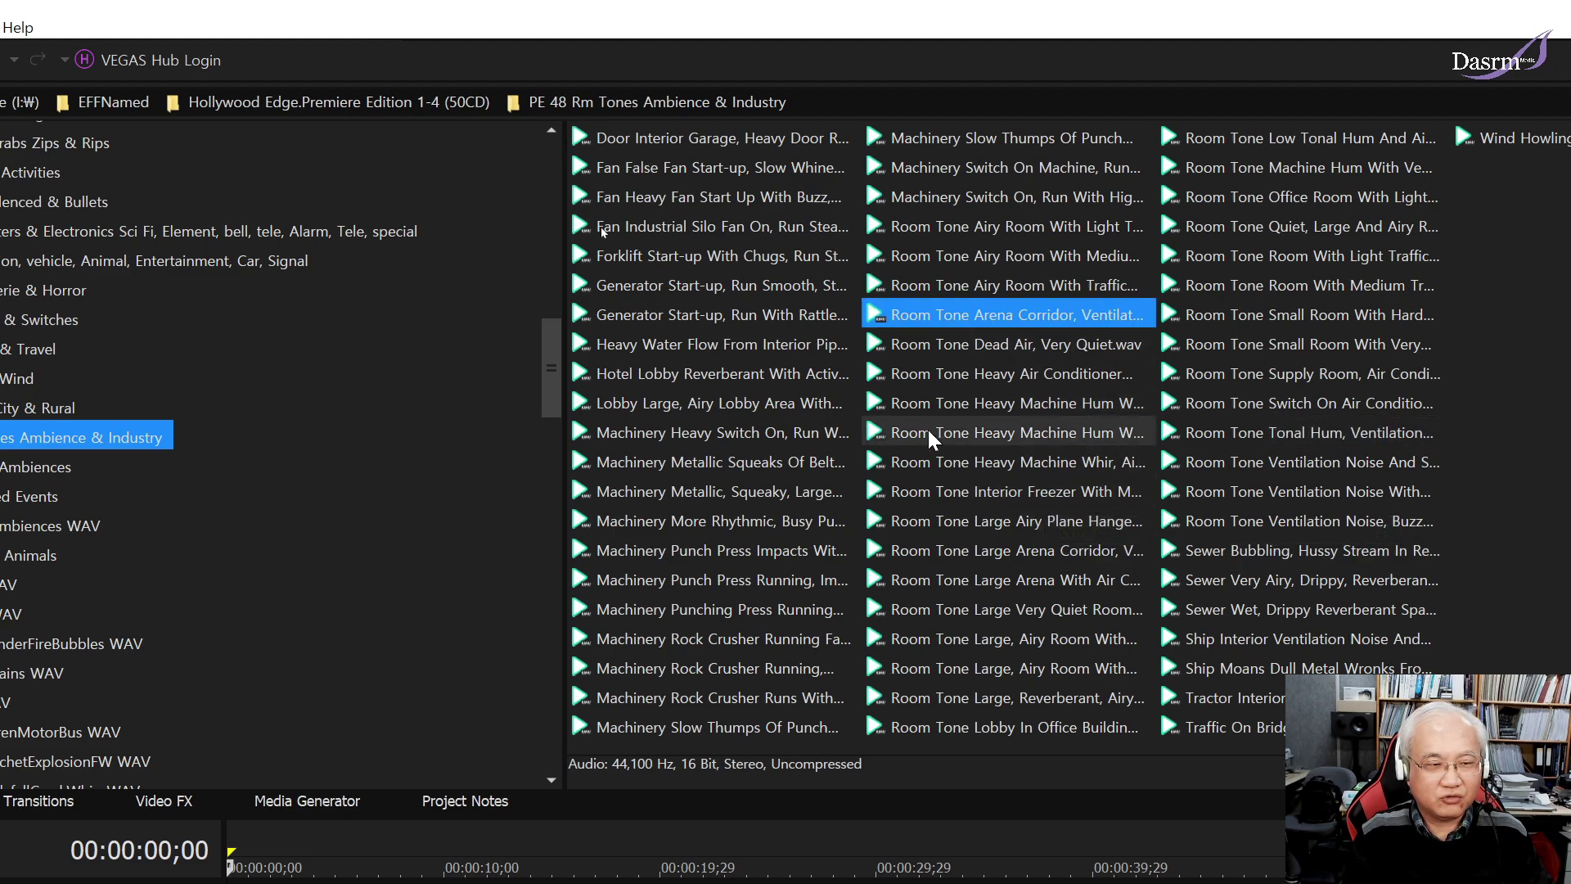
Replay the large airy plane hangar room tone, then show the PE 49 Nature Ambiences folder.
left_click(1029, 526)
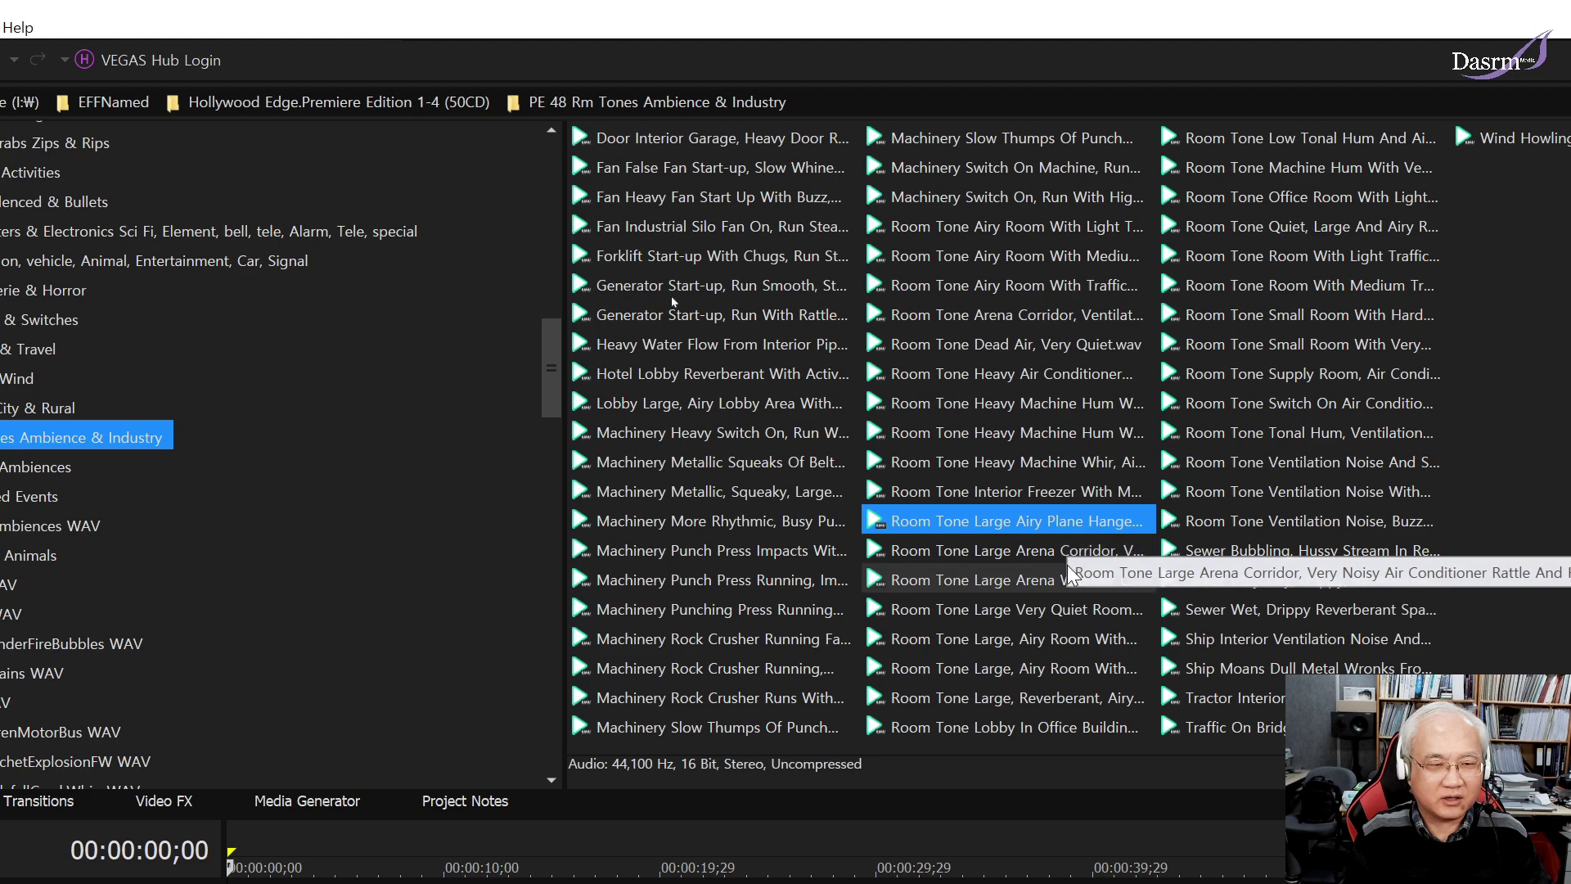
left_click(1037, 527, "ctrl")
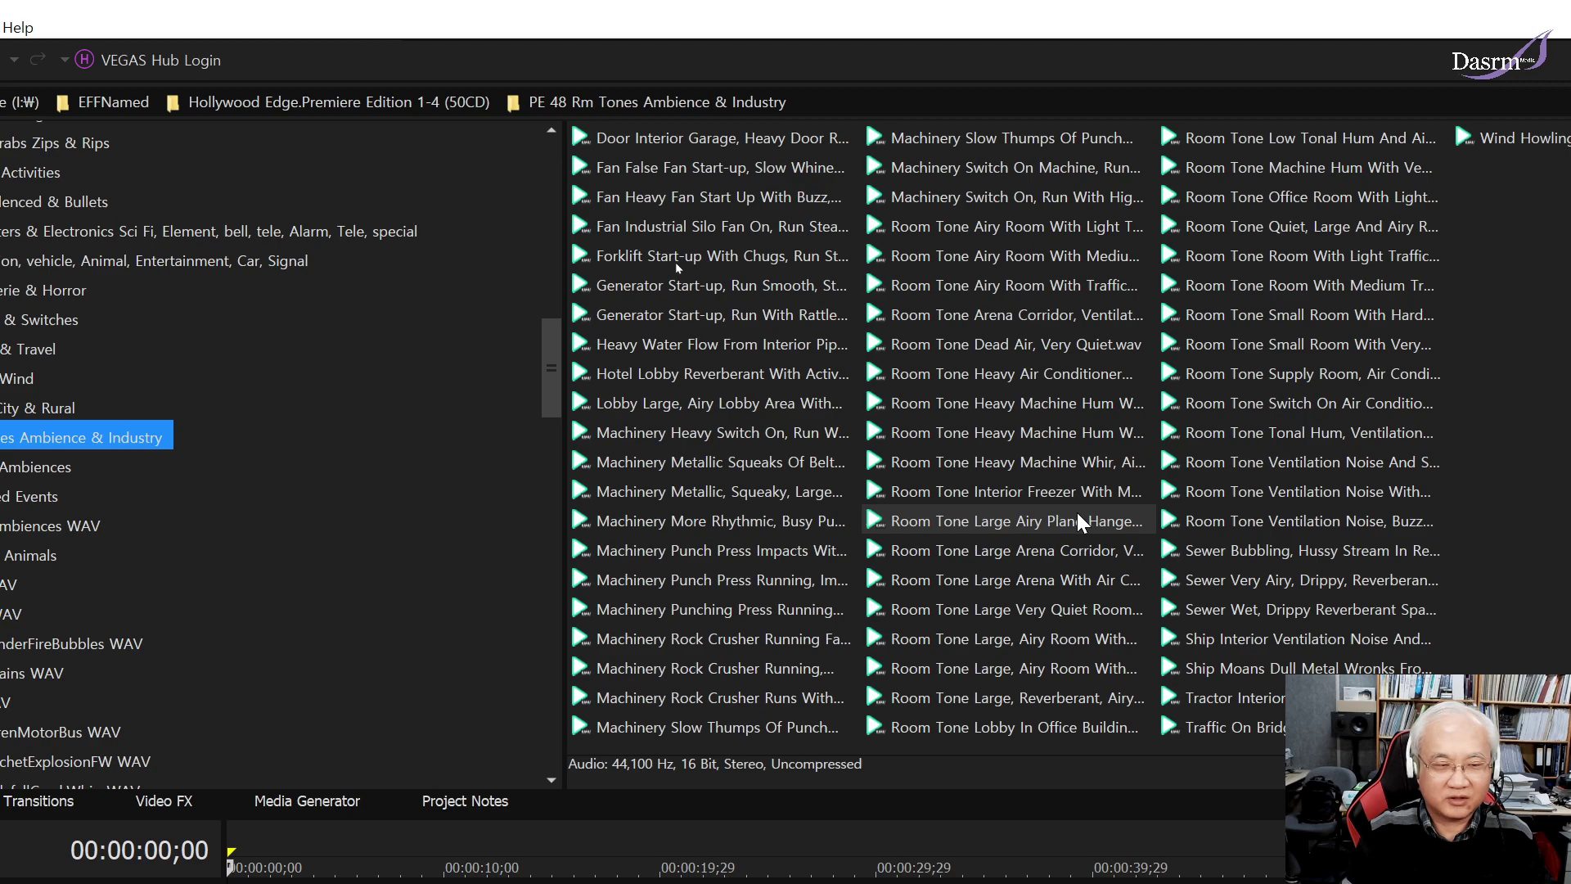
left_click(1080, 521)
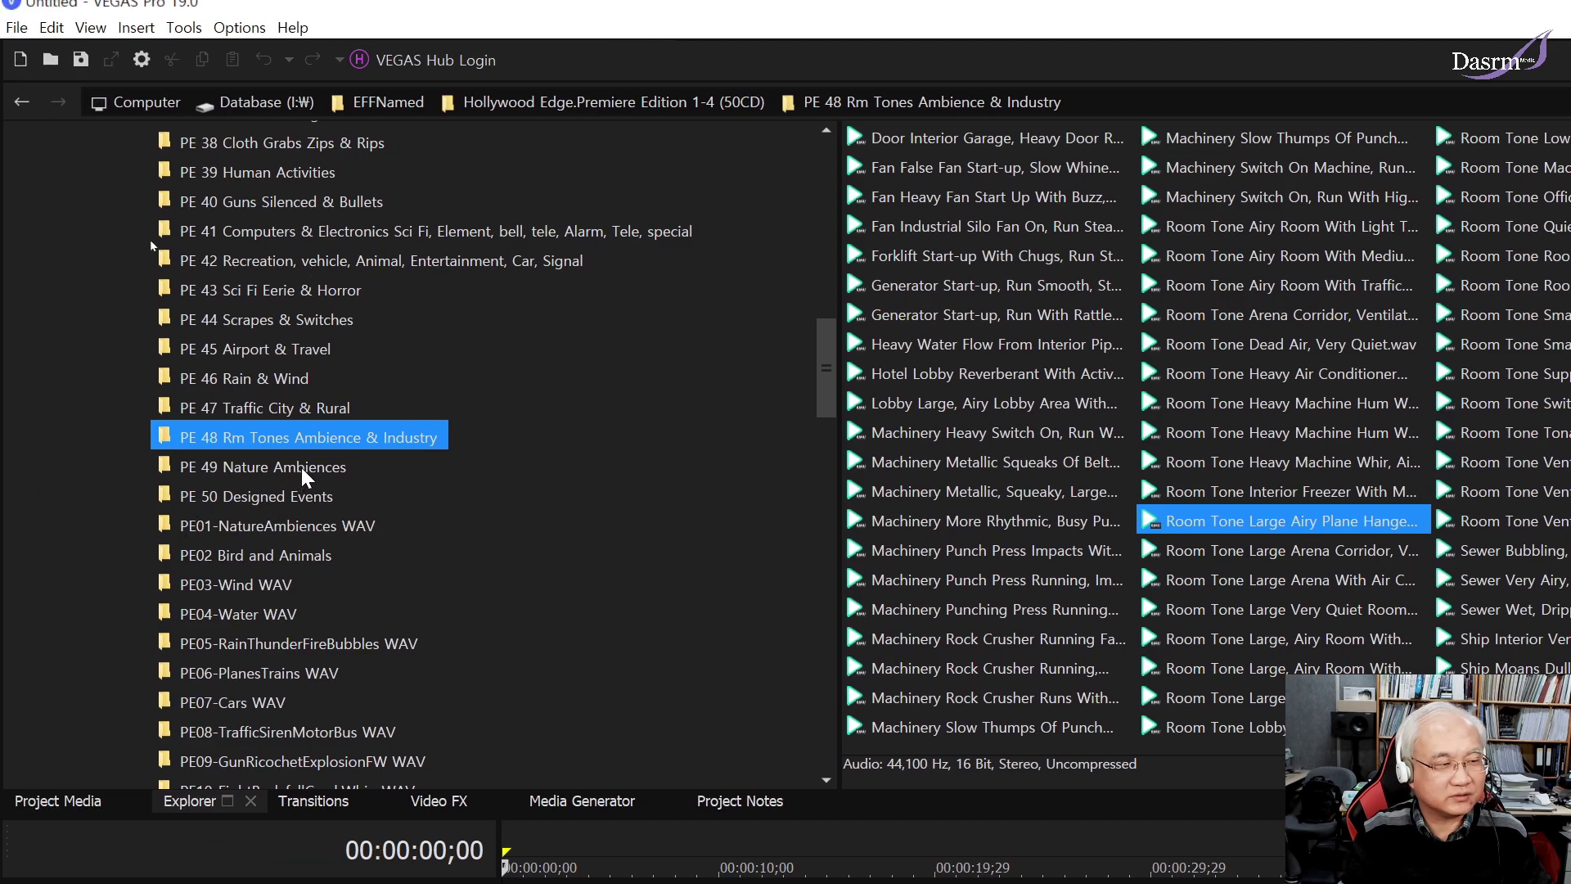
left_click(299, 468)
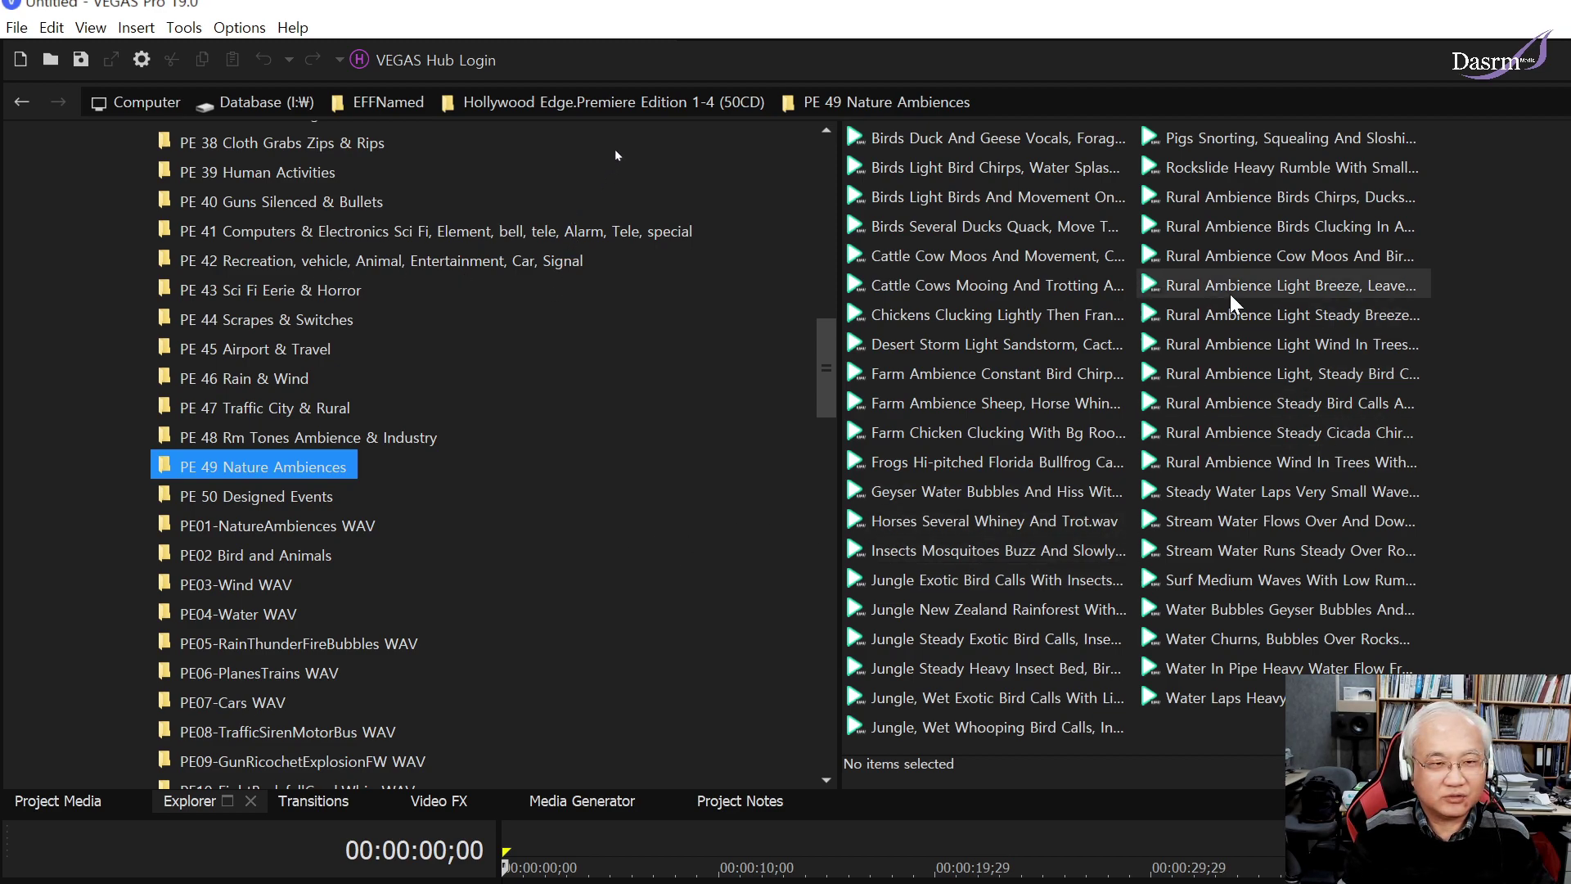
Audition Rural Ambience Cow Moos, Farm Constant Bird Chirp, and Farm Sheep and Horse ambiences.
left_click(1241, 259)
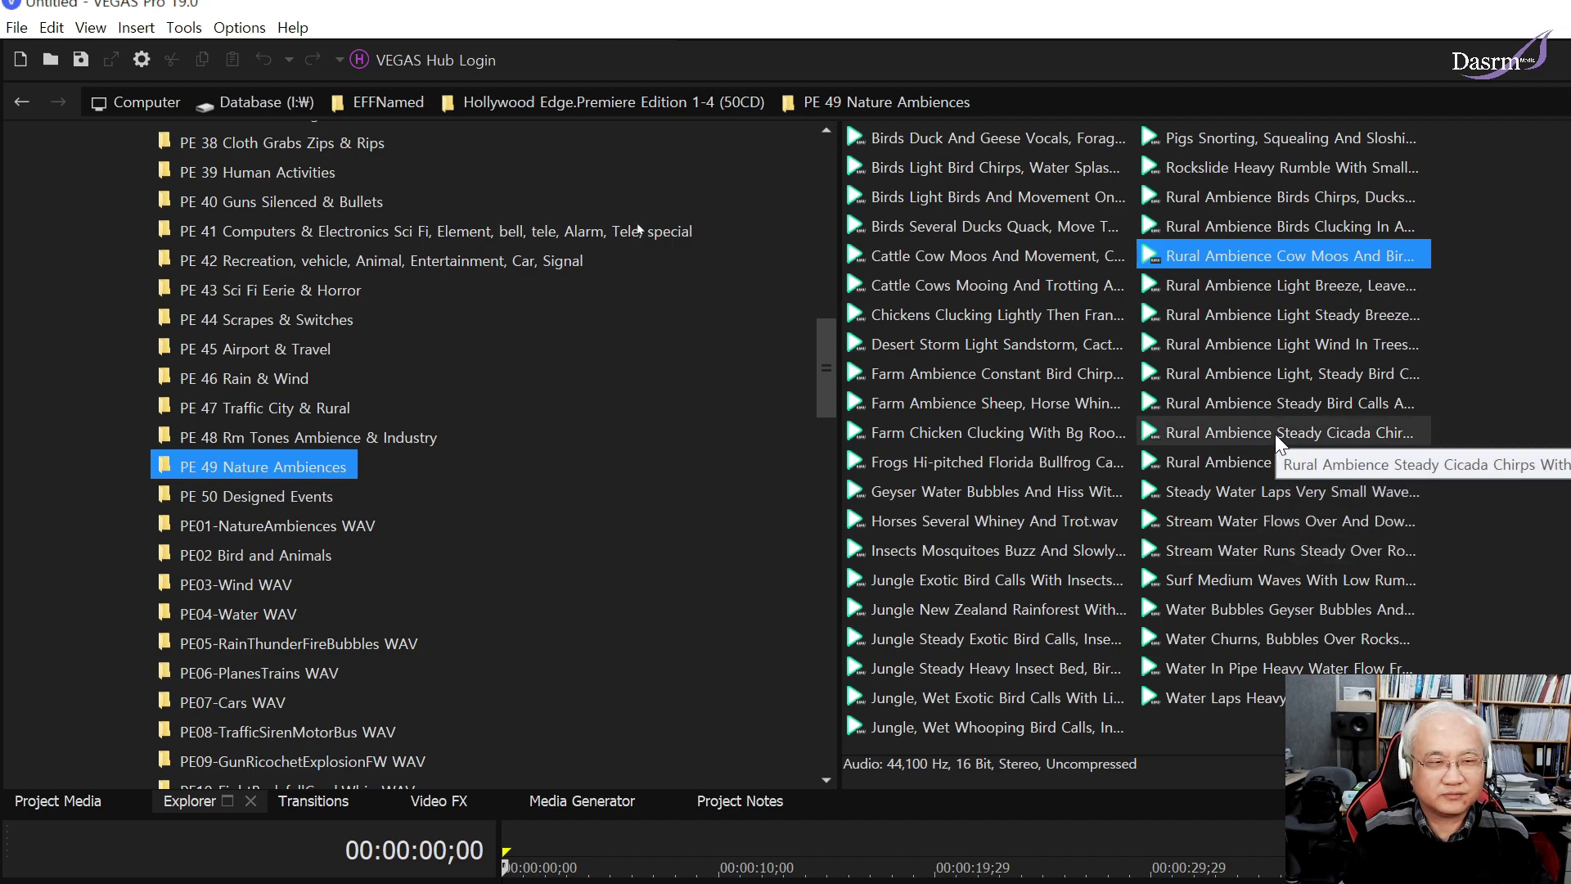
left_click(941, 377)
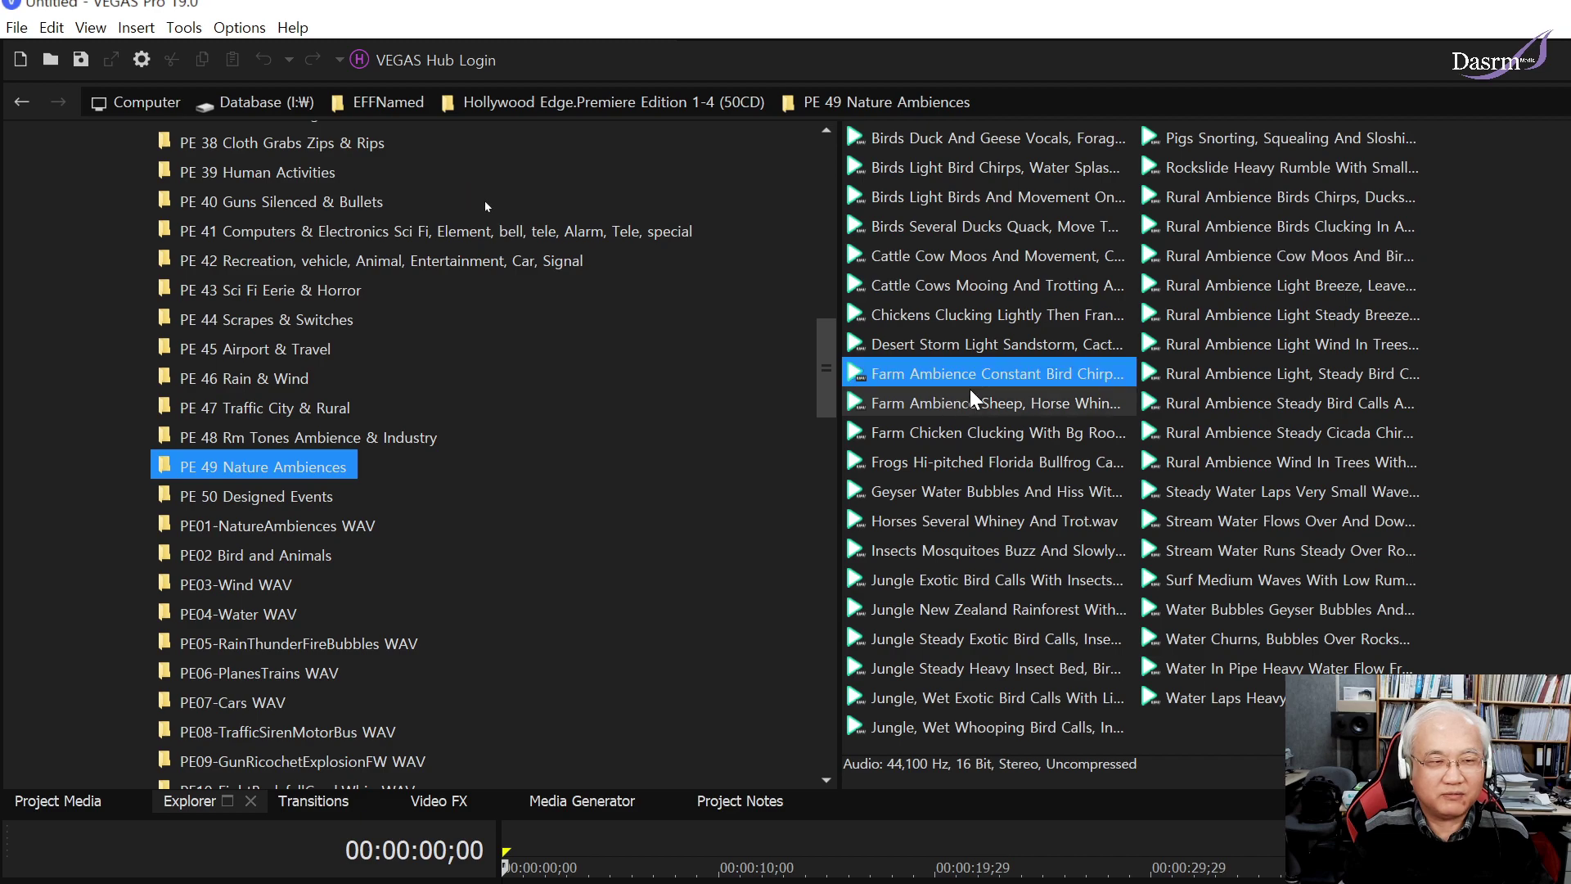
left_click(987, 384)
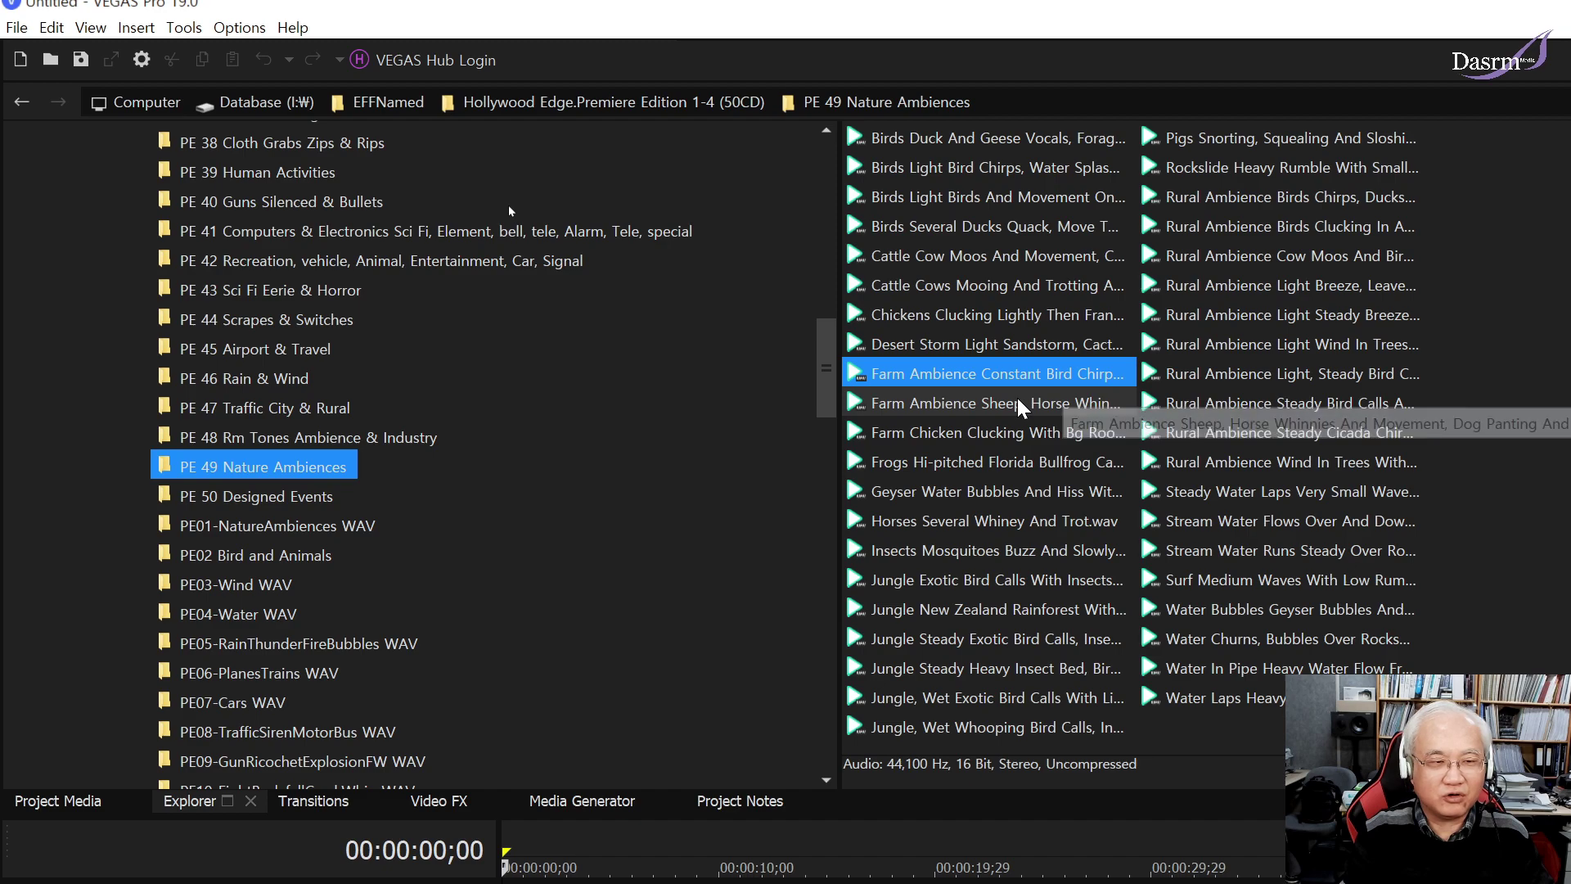
left_click(1020, 404)
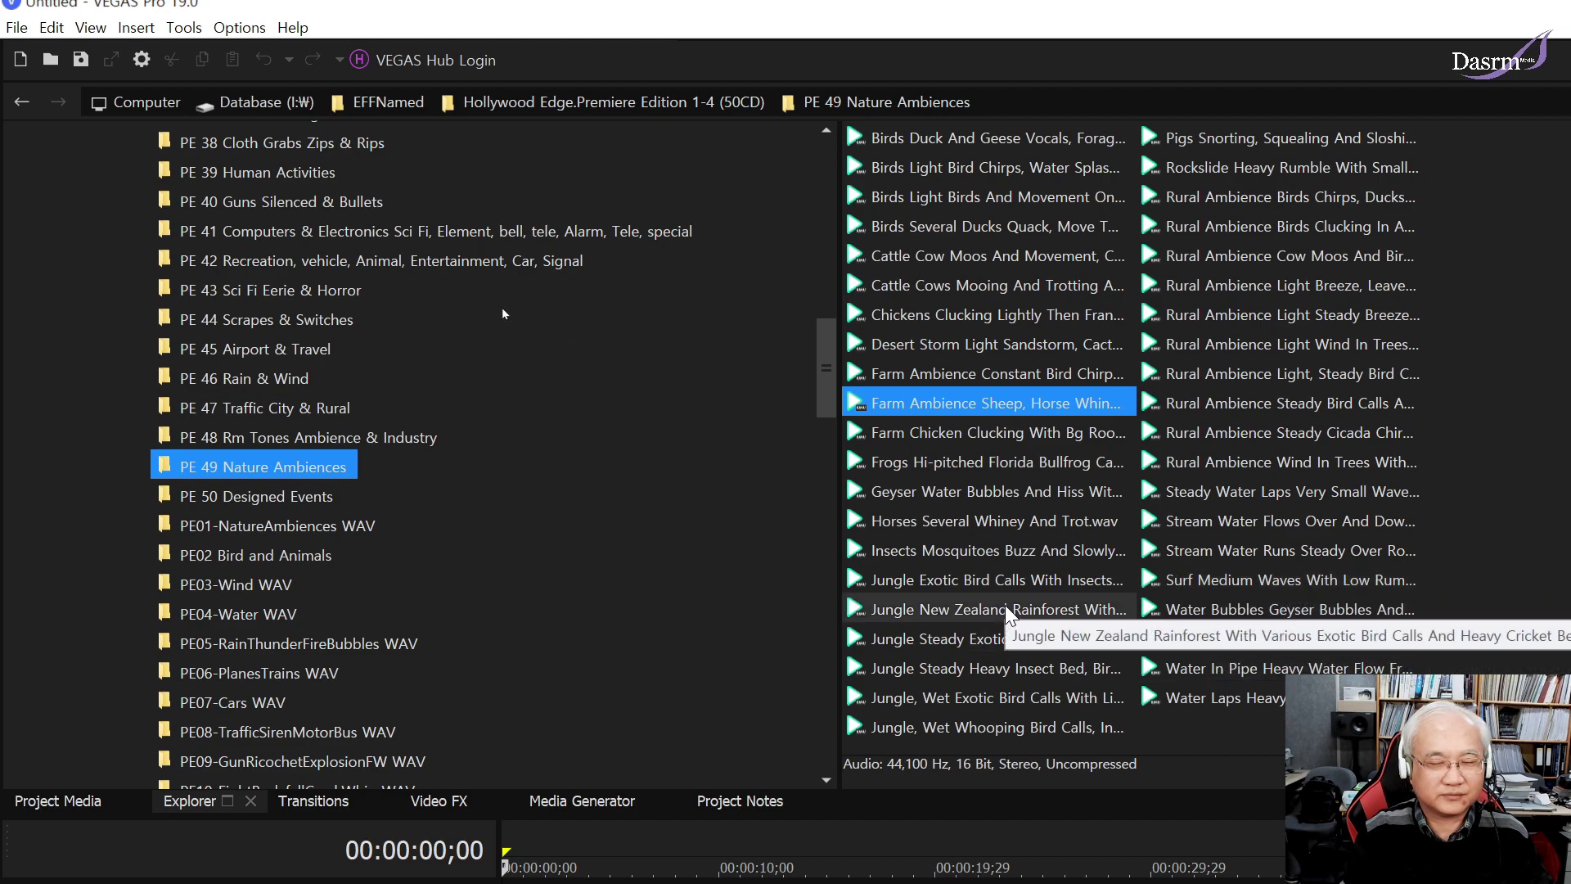
Audition Jungle Exotic Bird Calls, then replay Jungle New Zealand Rainforest several times.
left_click(1013, 583)
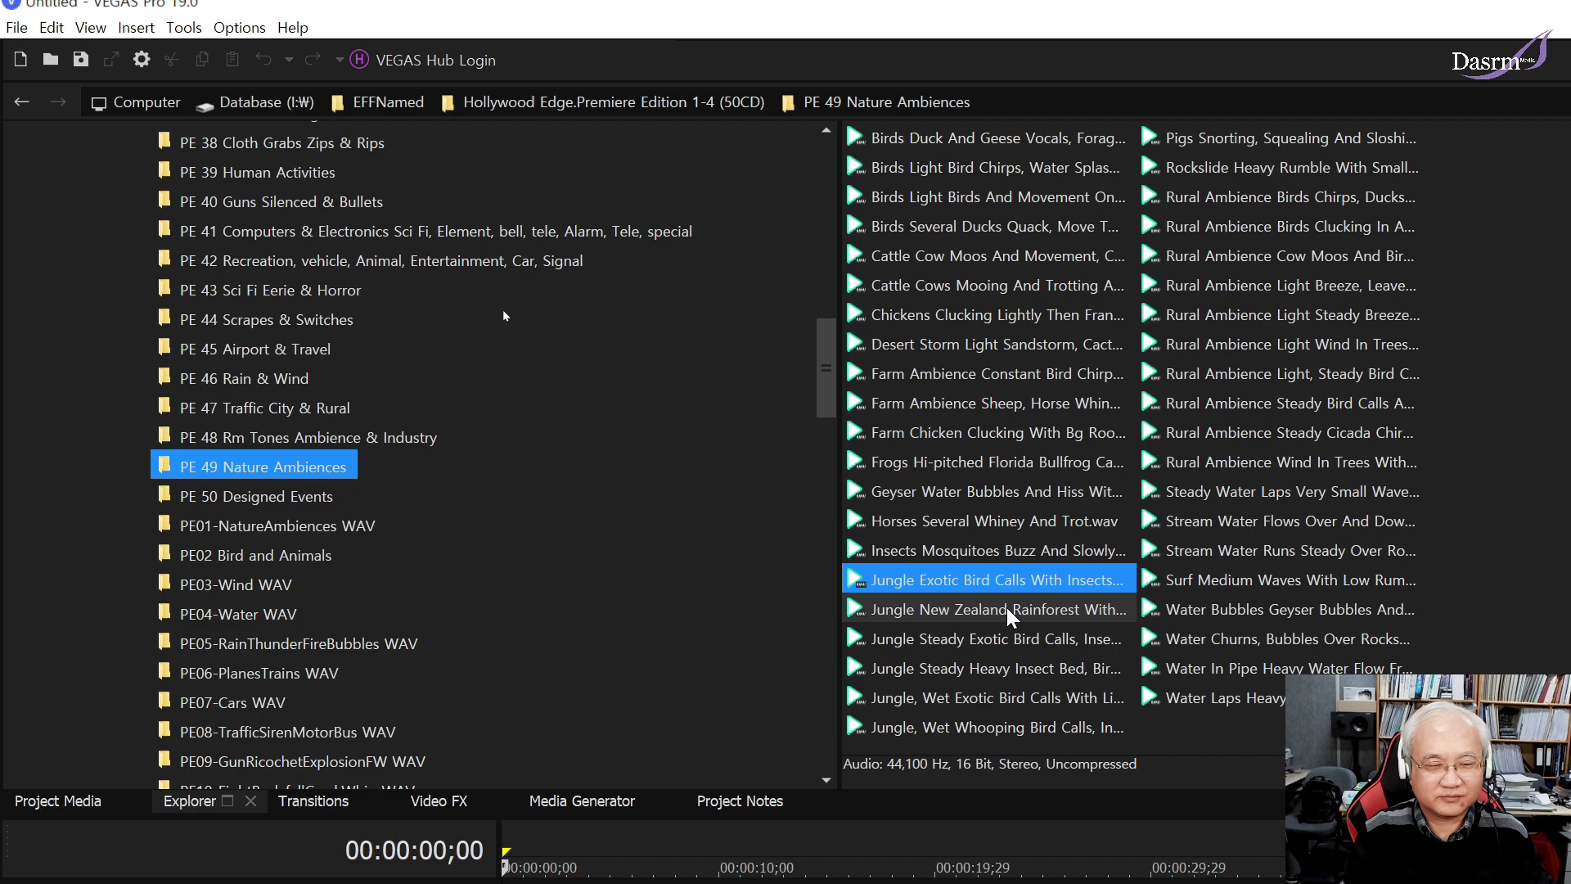
left_click(1007, 608)
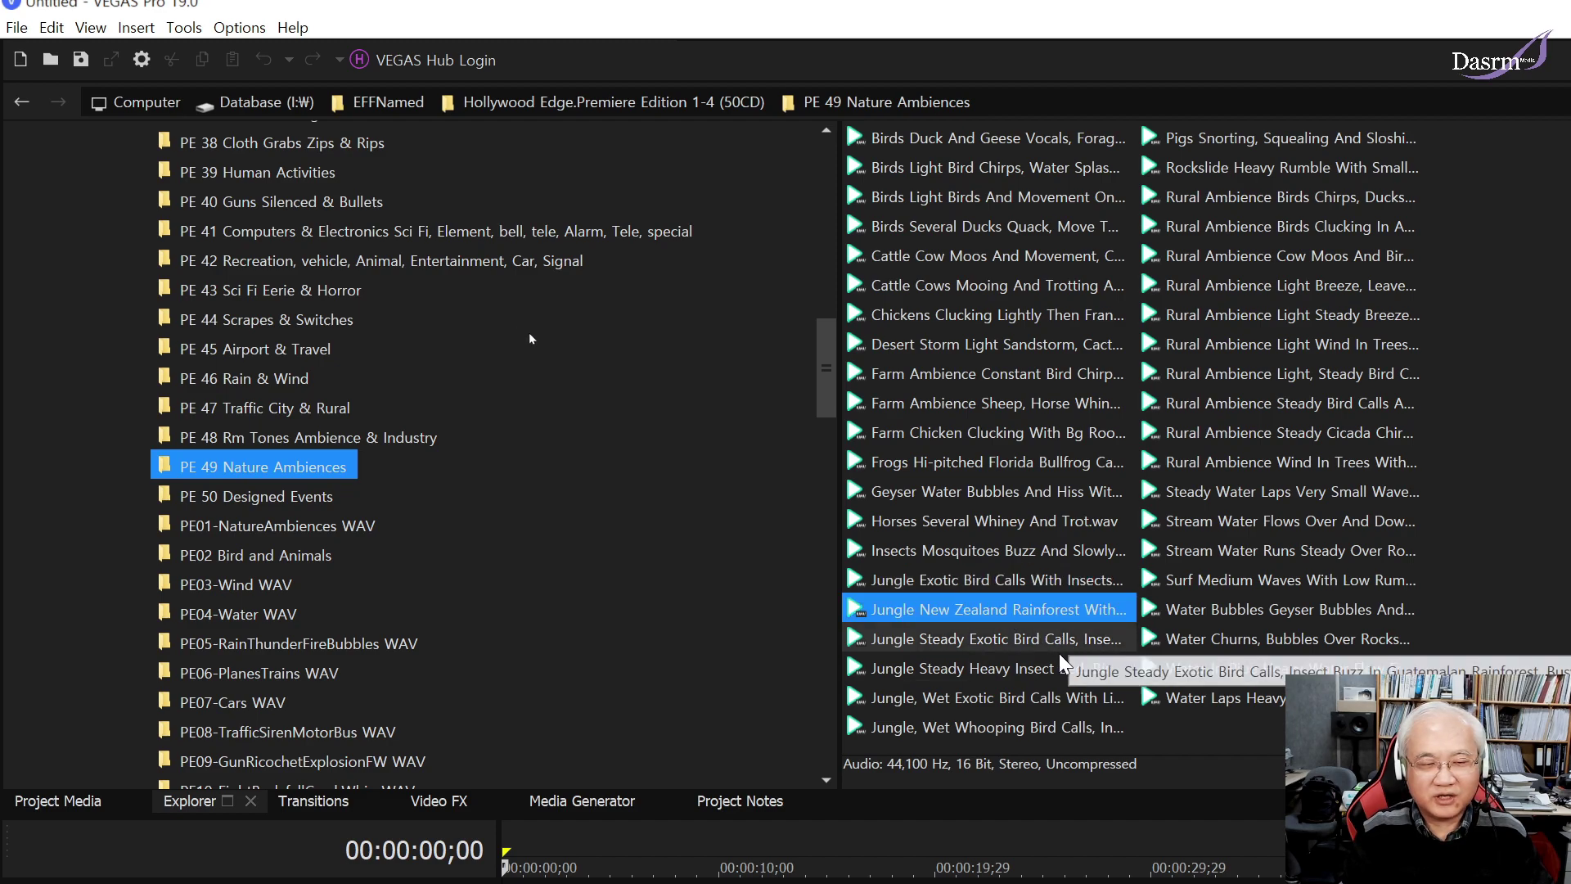
left_click(1054, 609, "ctrl")
left_click(1055, 607)
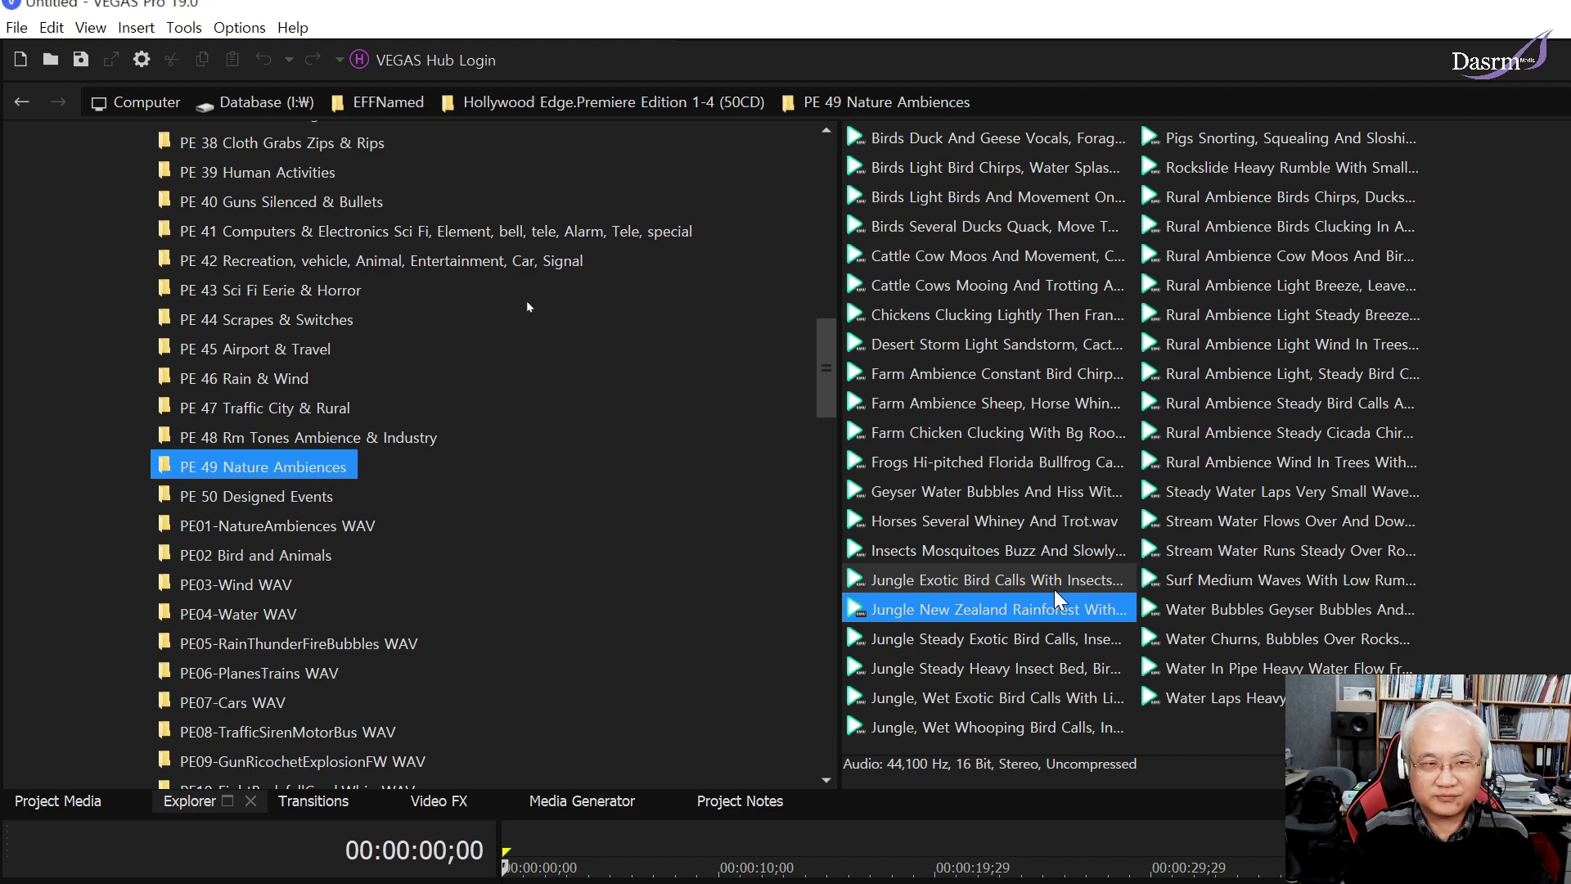
left_click(1055, 611, "ctrl")
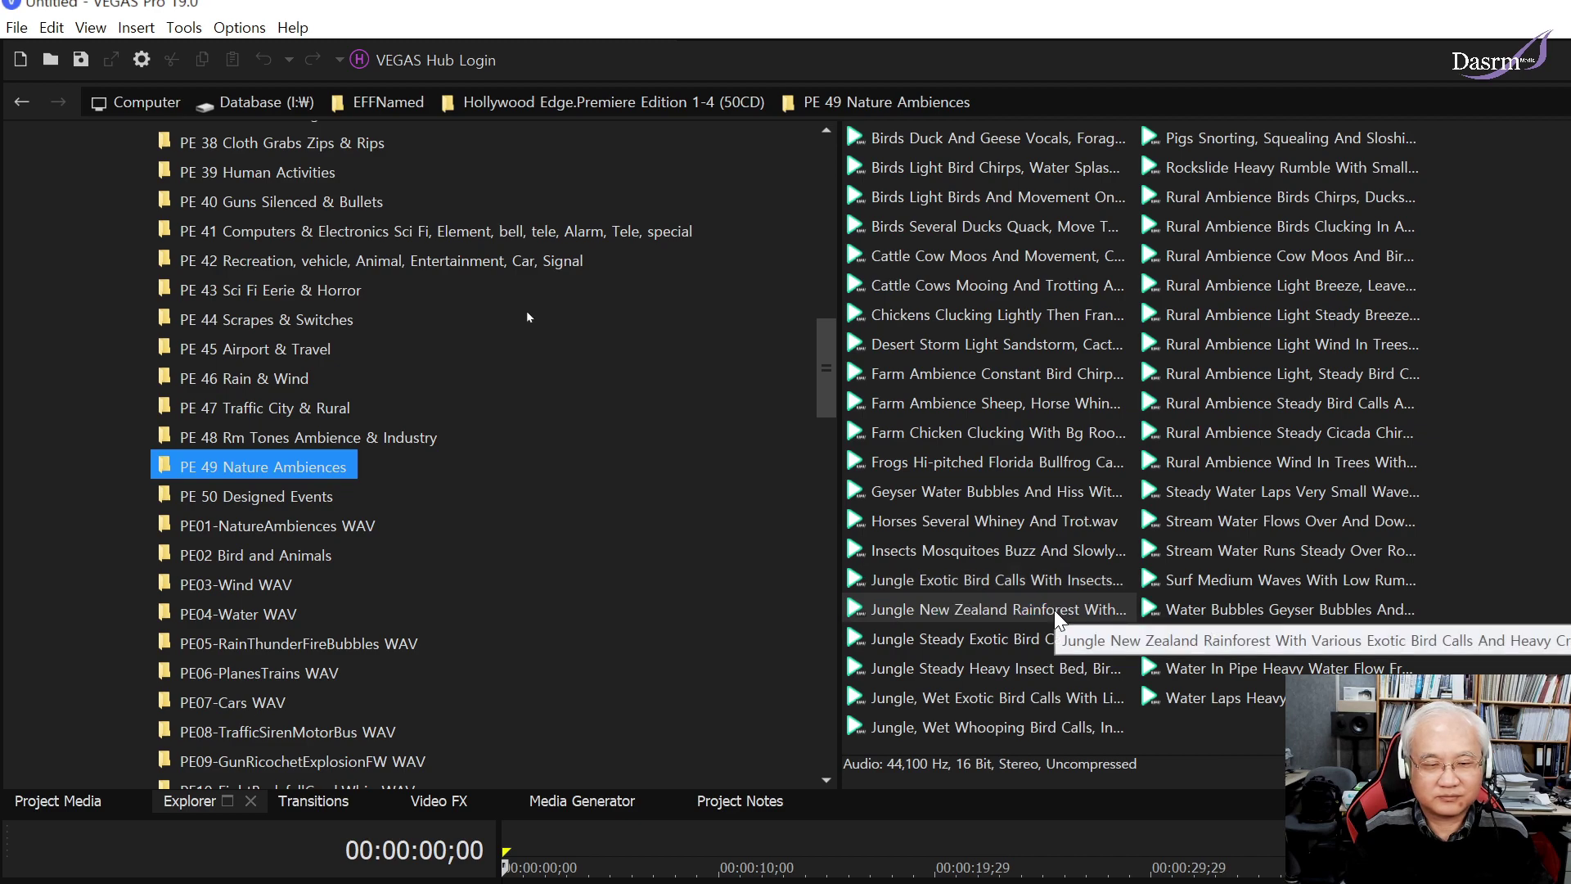
left_click(1051, 609)
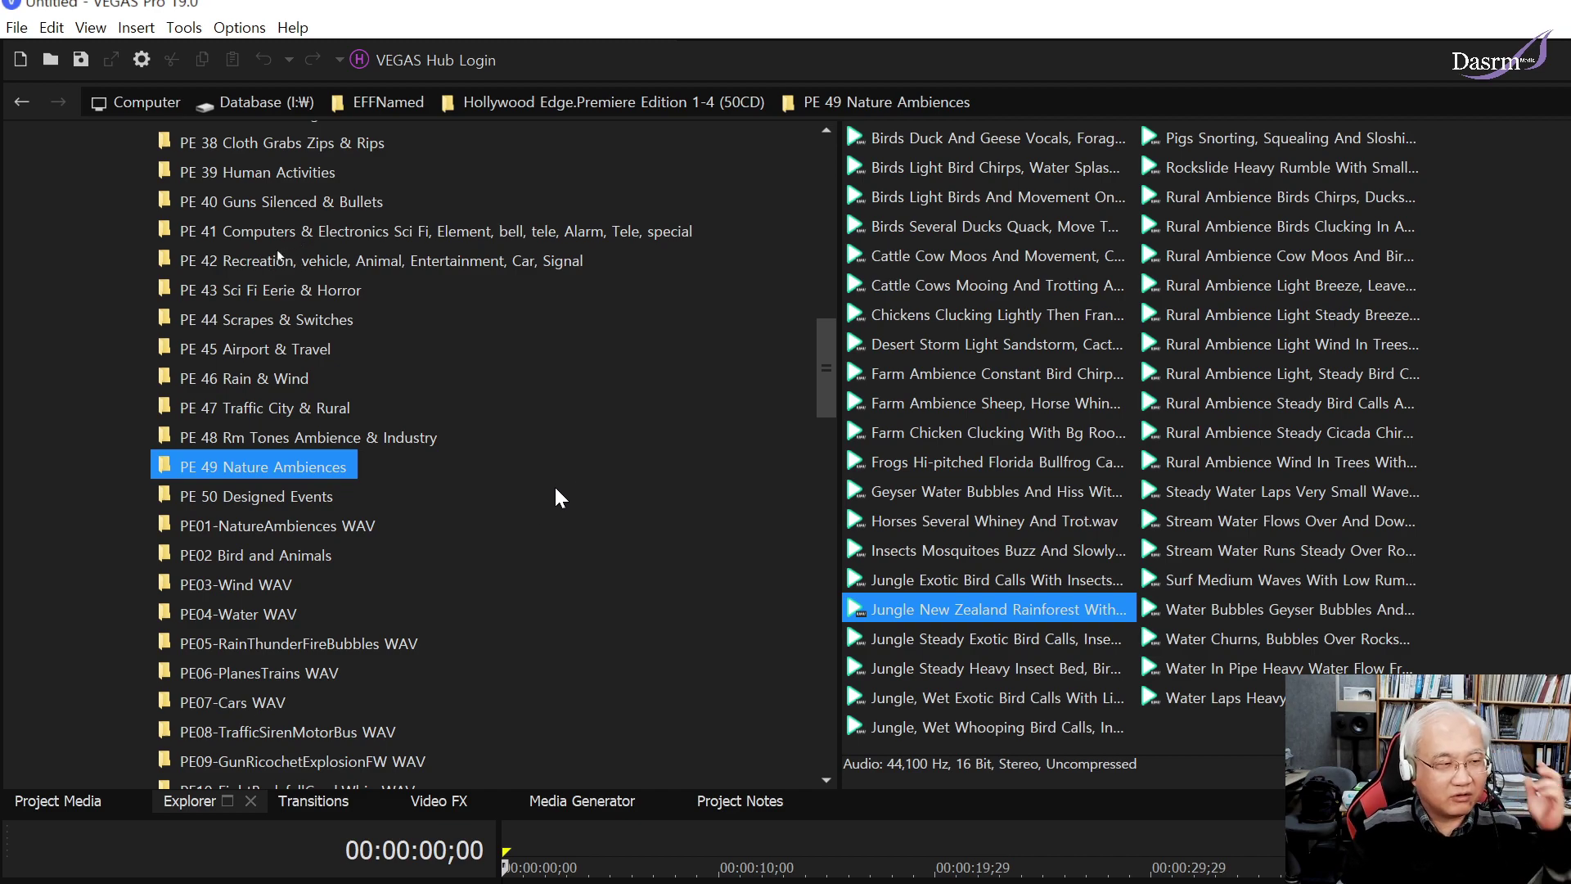
scroll(556, 499, "up", 5)
scroll(556, 499, "up", 2)
scroll(559, 497, "down", 2)
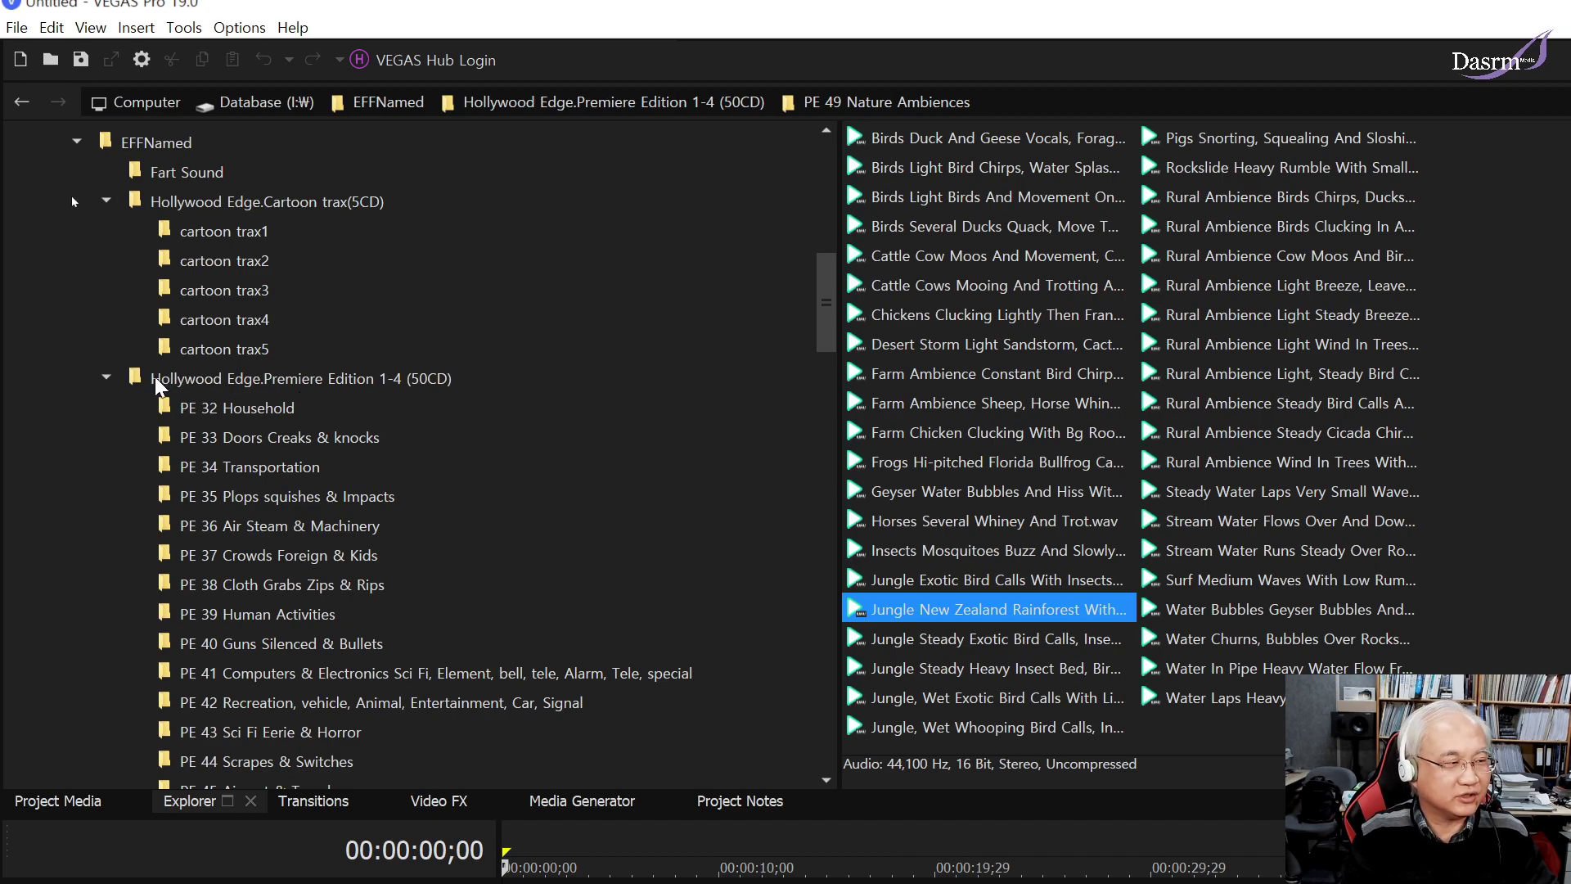
Collapse Hollywood Edge.Premiere Edition 1-4 (50CD) to list folders PE 32–PE 50 and PE01–PE31 WAV.
left_click(108, 379)
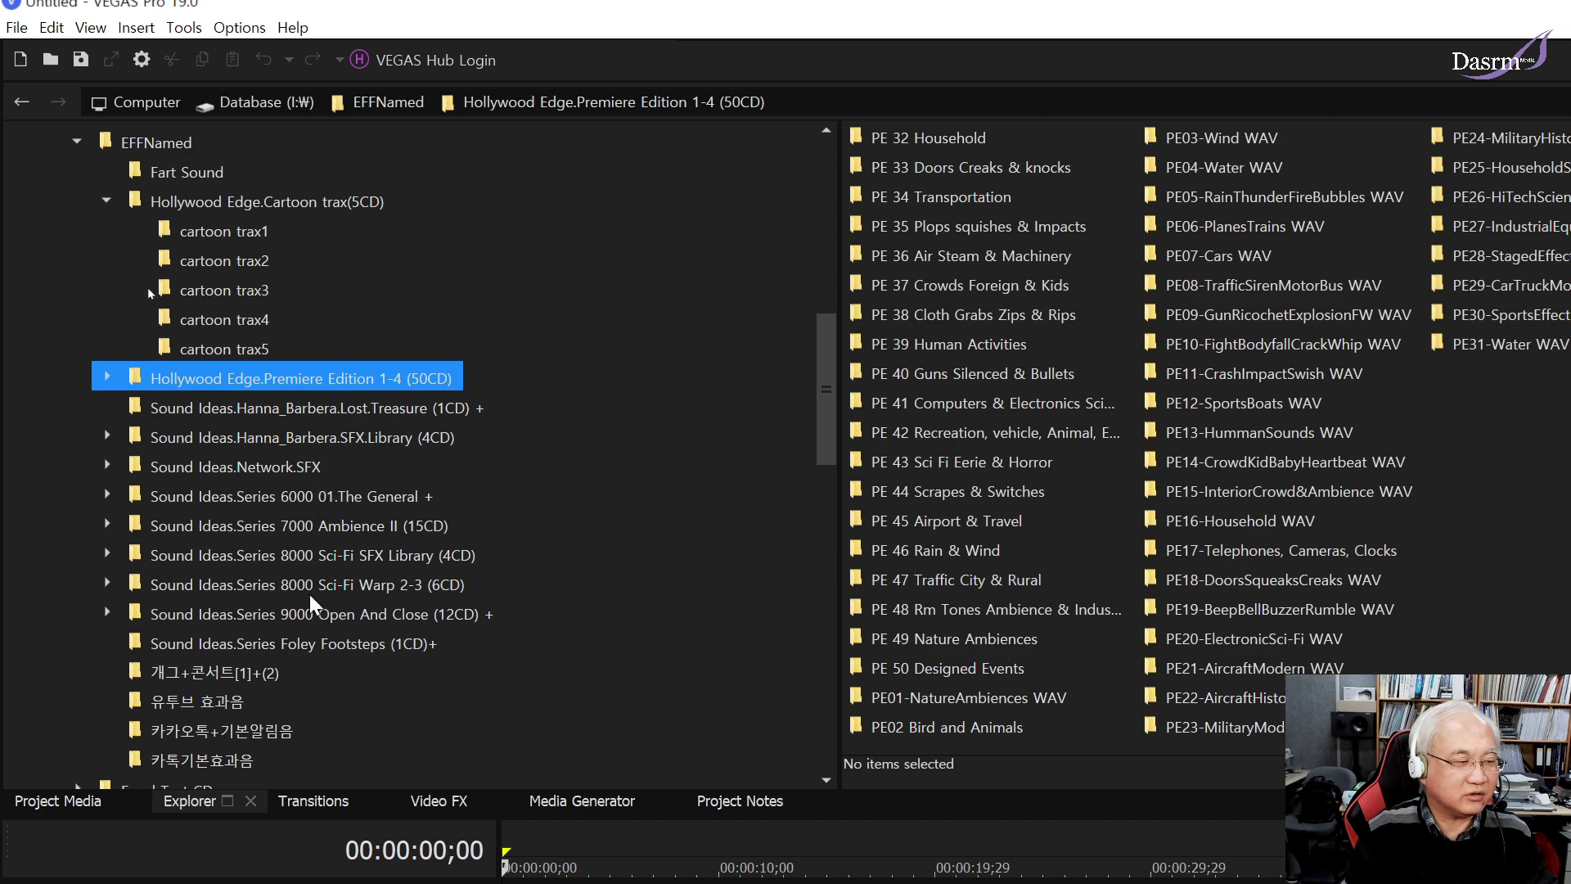
scroll(572, 442, "up", 2)
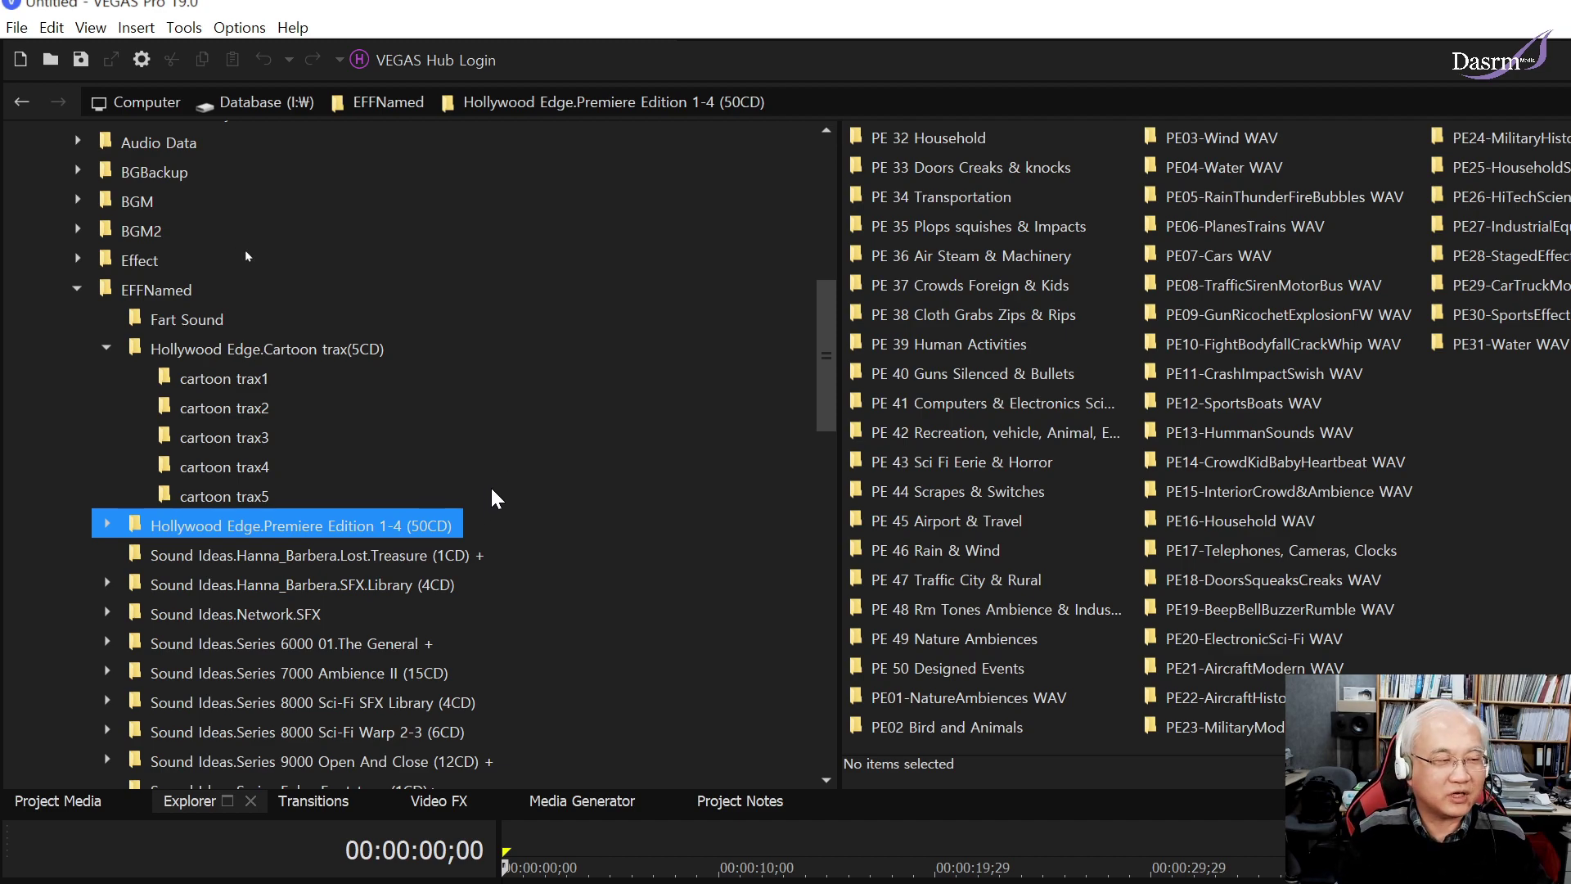
Show cartoon trax1–5 and Hollywood Edge Cartoon Trax List.txt from the Cartoon trax(5CD) library.
left_click(283, 351)
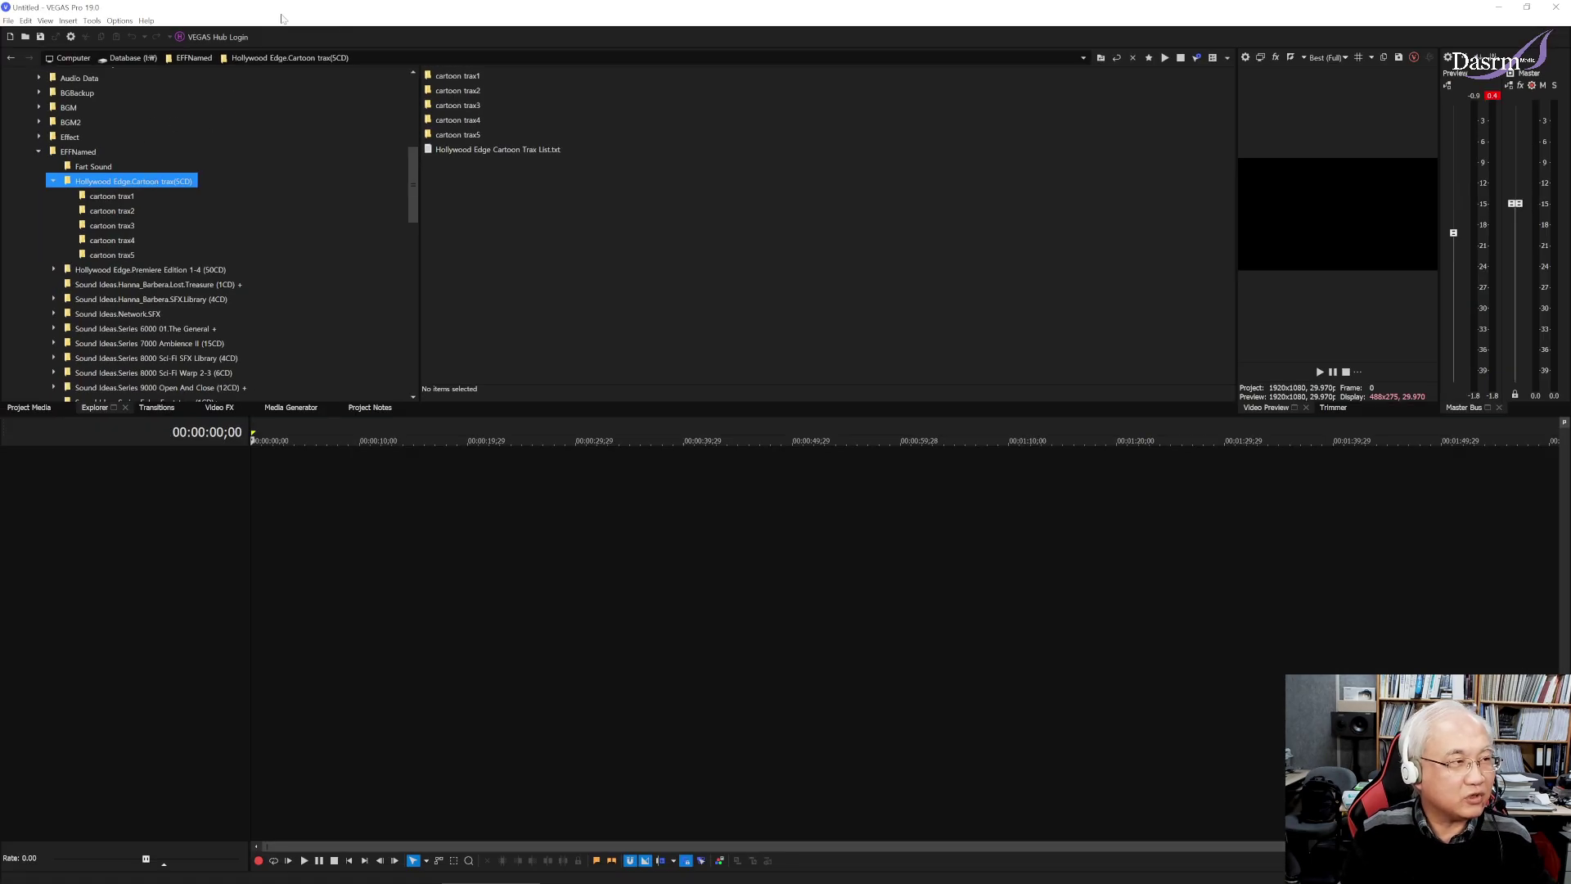
Restore VEGAS beside the Notepad Cartoon Trax Vol.1 list and list cartoon trax1's track files.
double_click(286, 13)
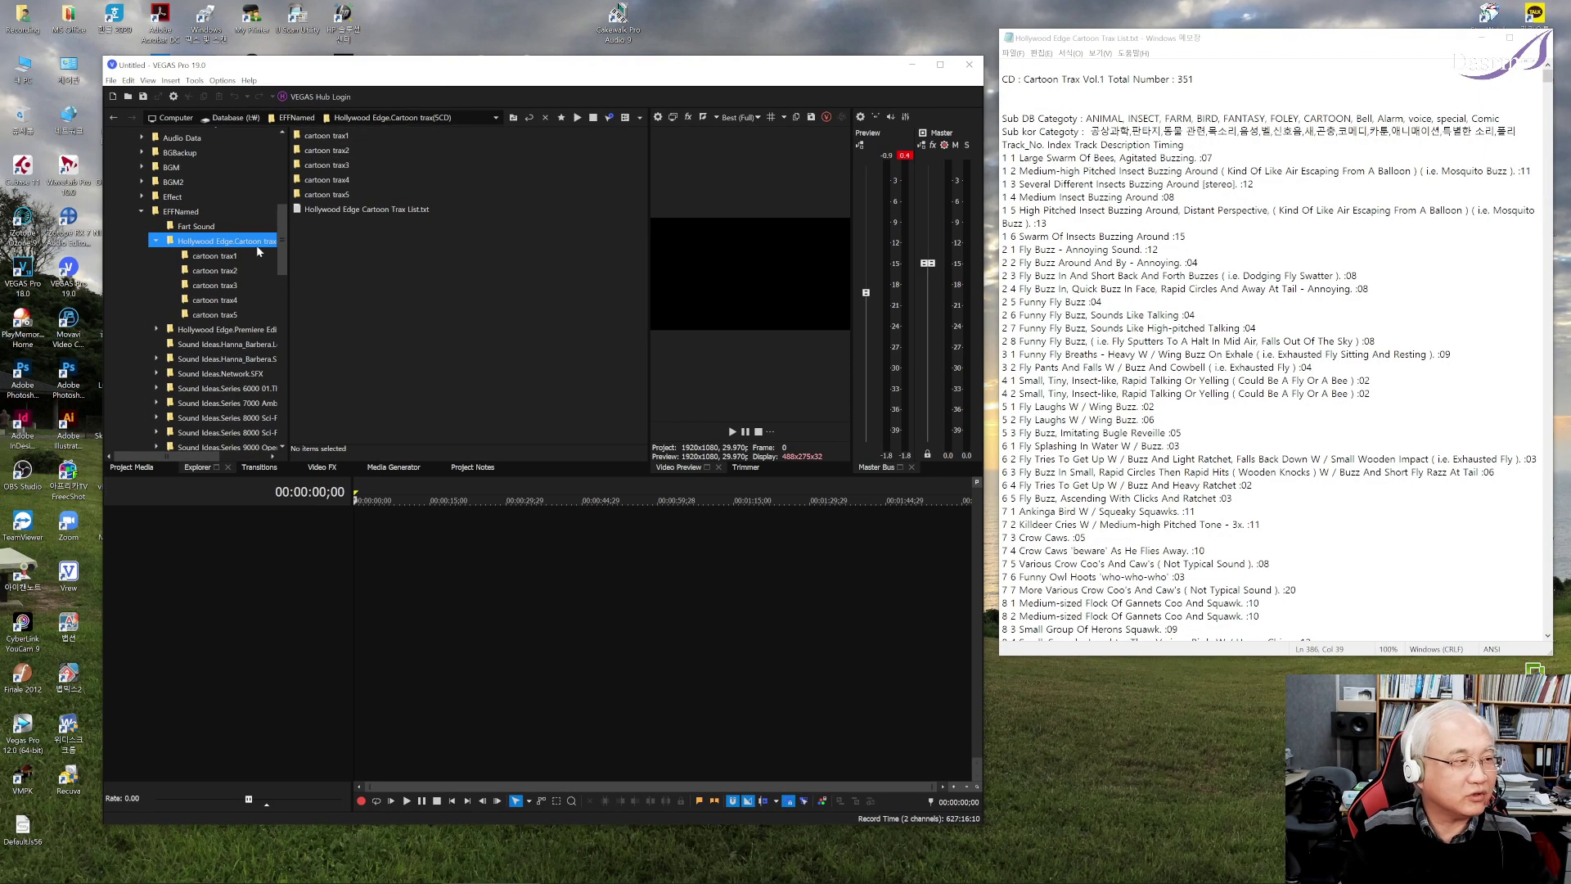
left_click_drag(172, 455, 203, 455)
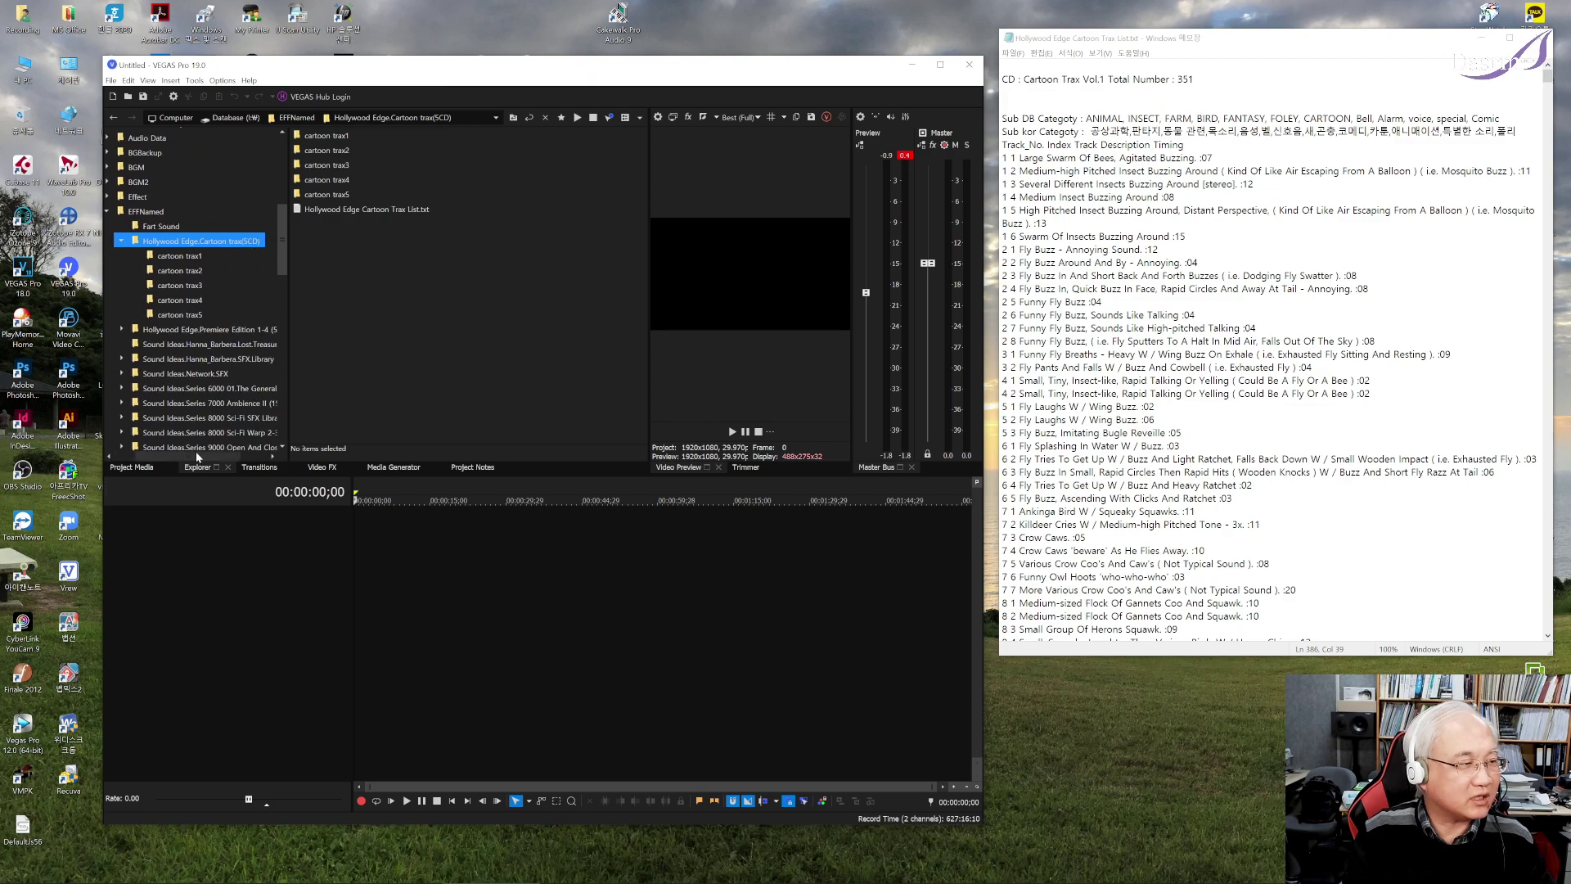
left_click(175, 255)
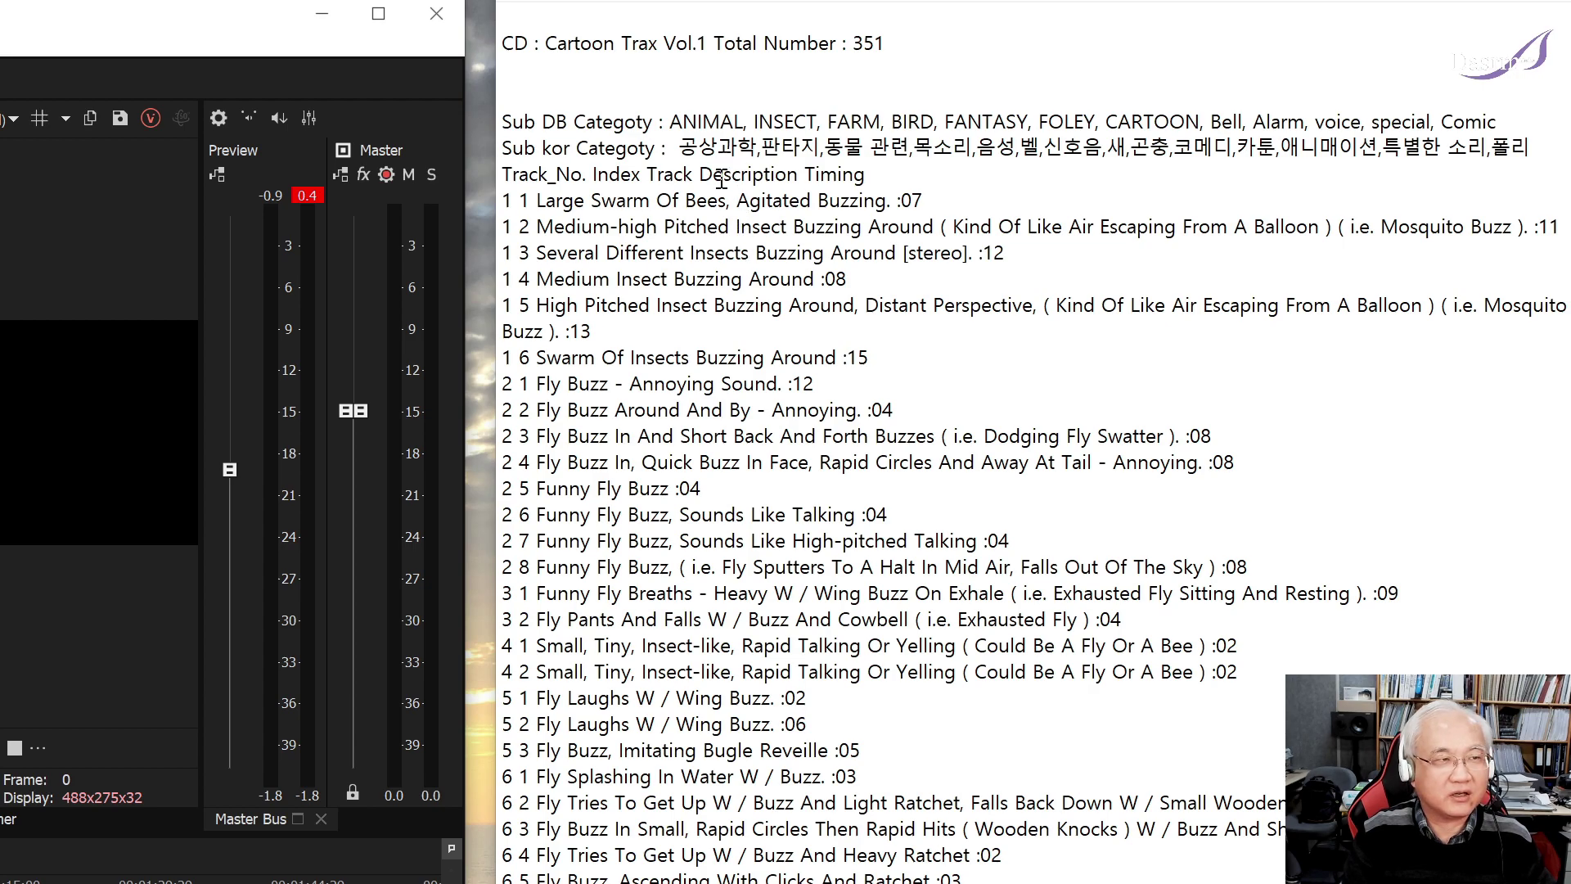
left_click_drag(686, 148, 869, 148)
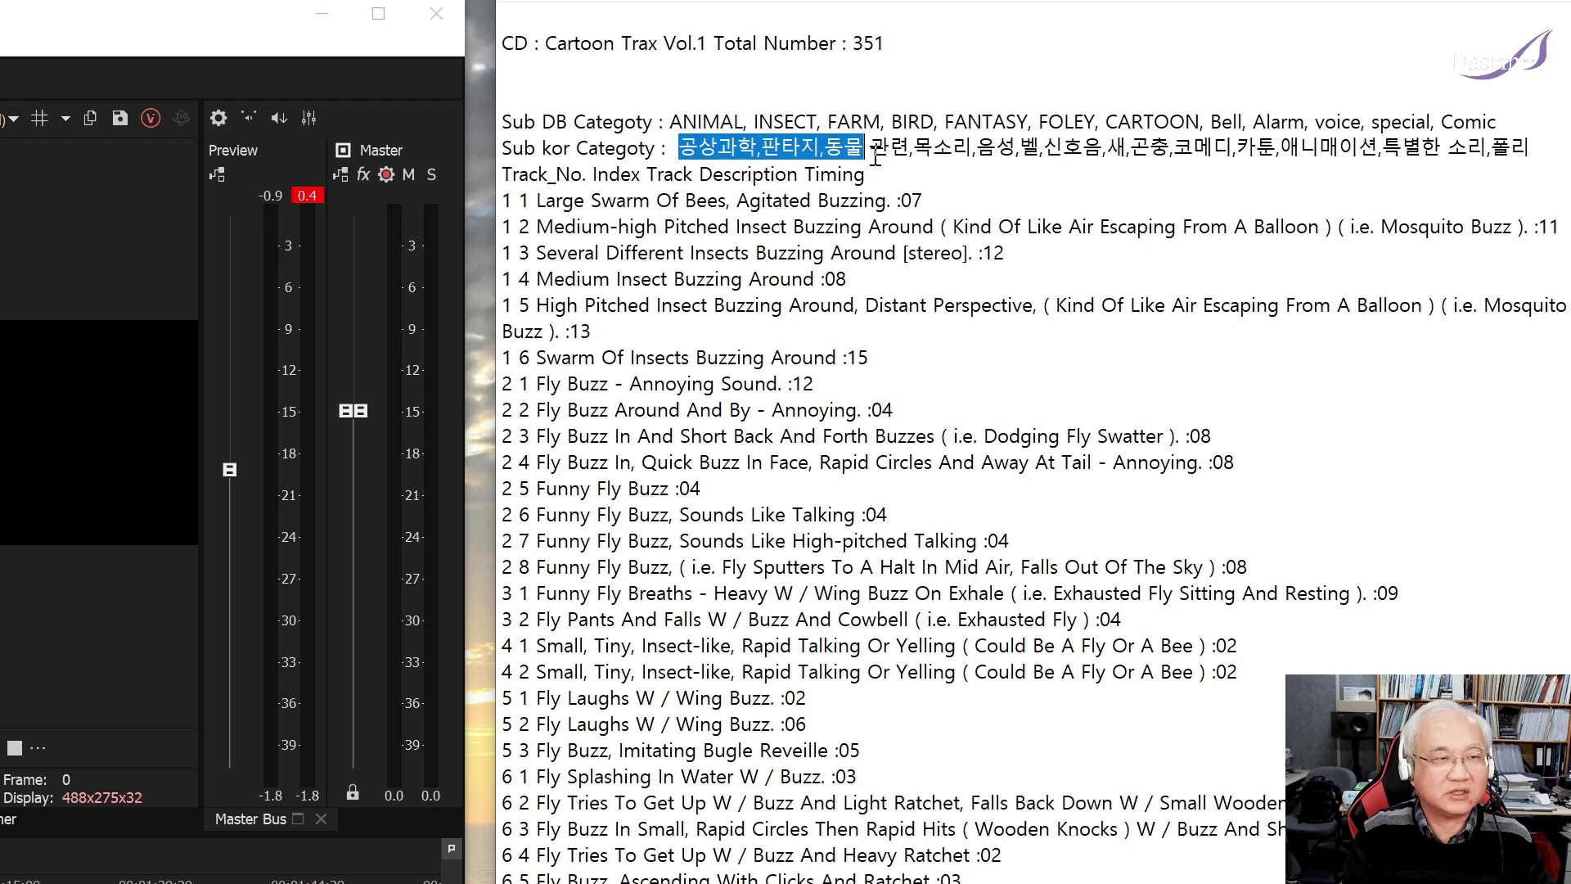
left_click(874, 149)
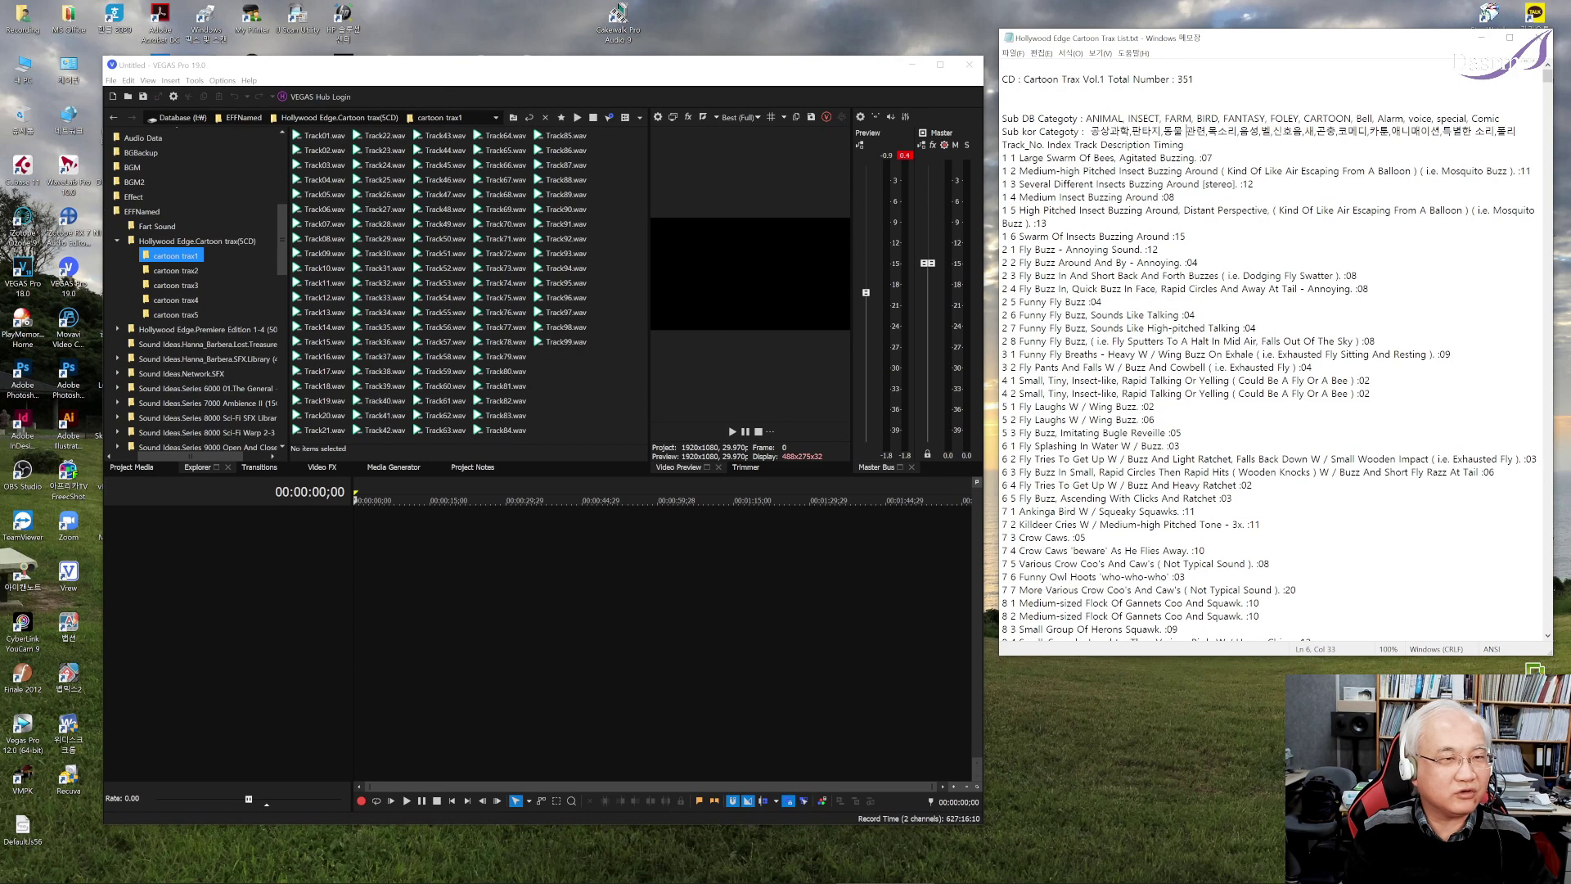
Audition Track01, Track02, Track06, Track08 and Track13.wav, scrolling Notepad to the crow caws.
left_click(323, 136)
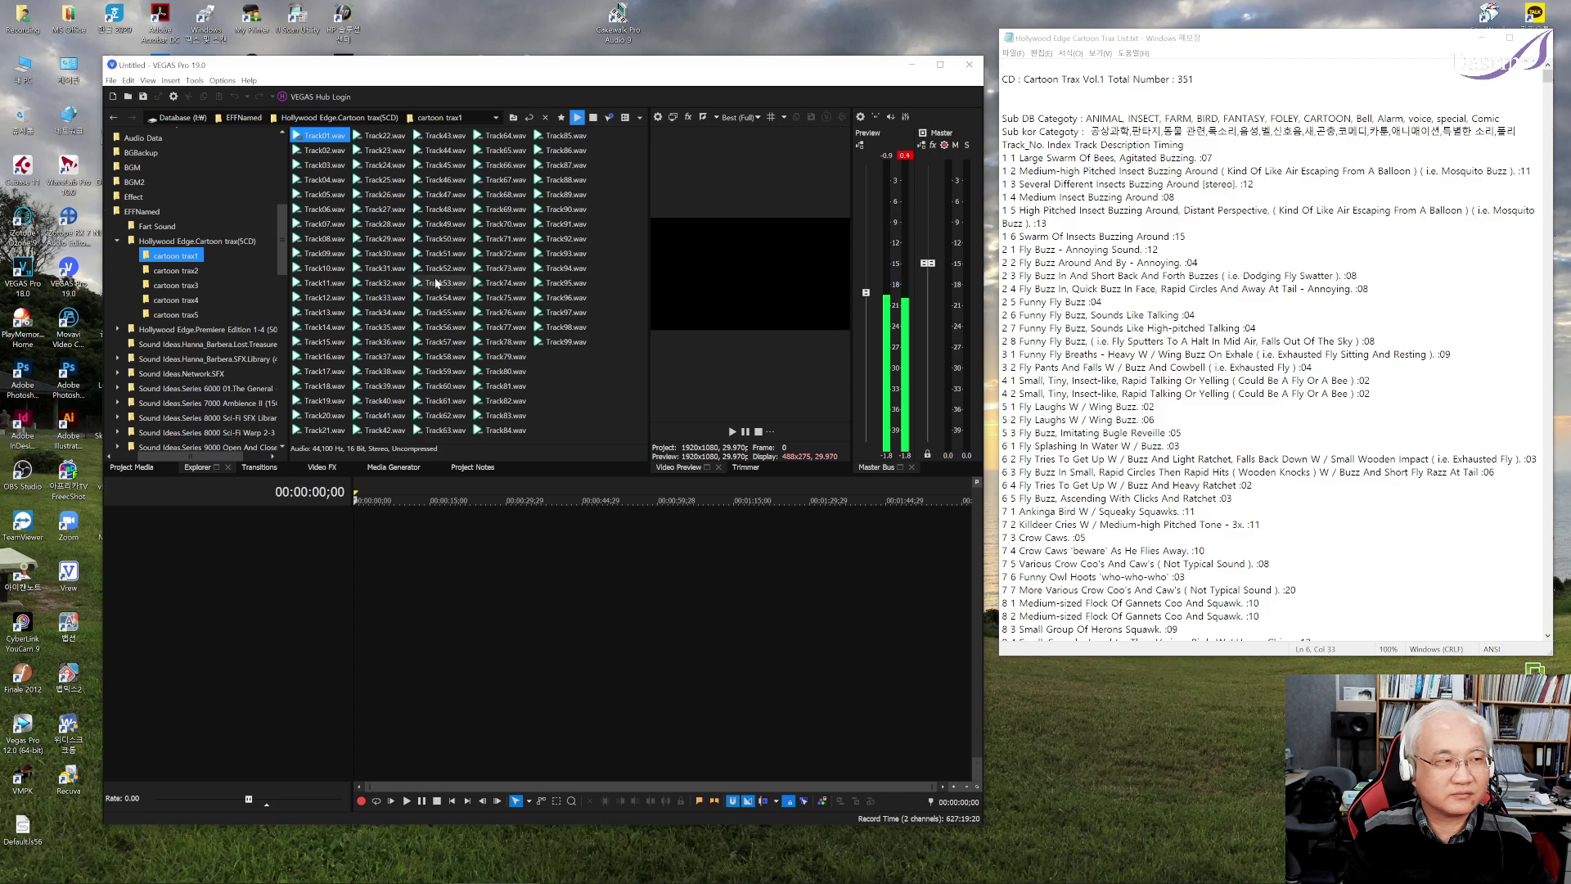
left_click(329, 152)
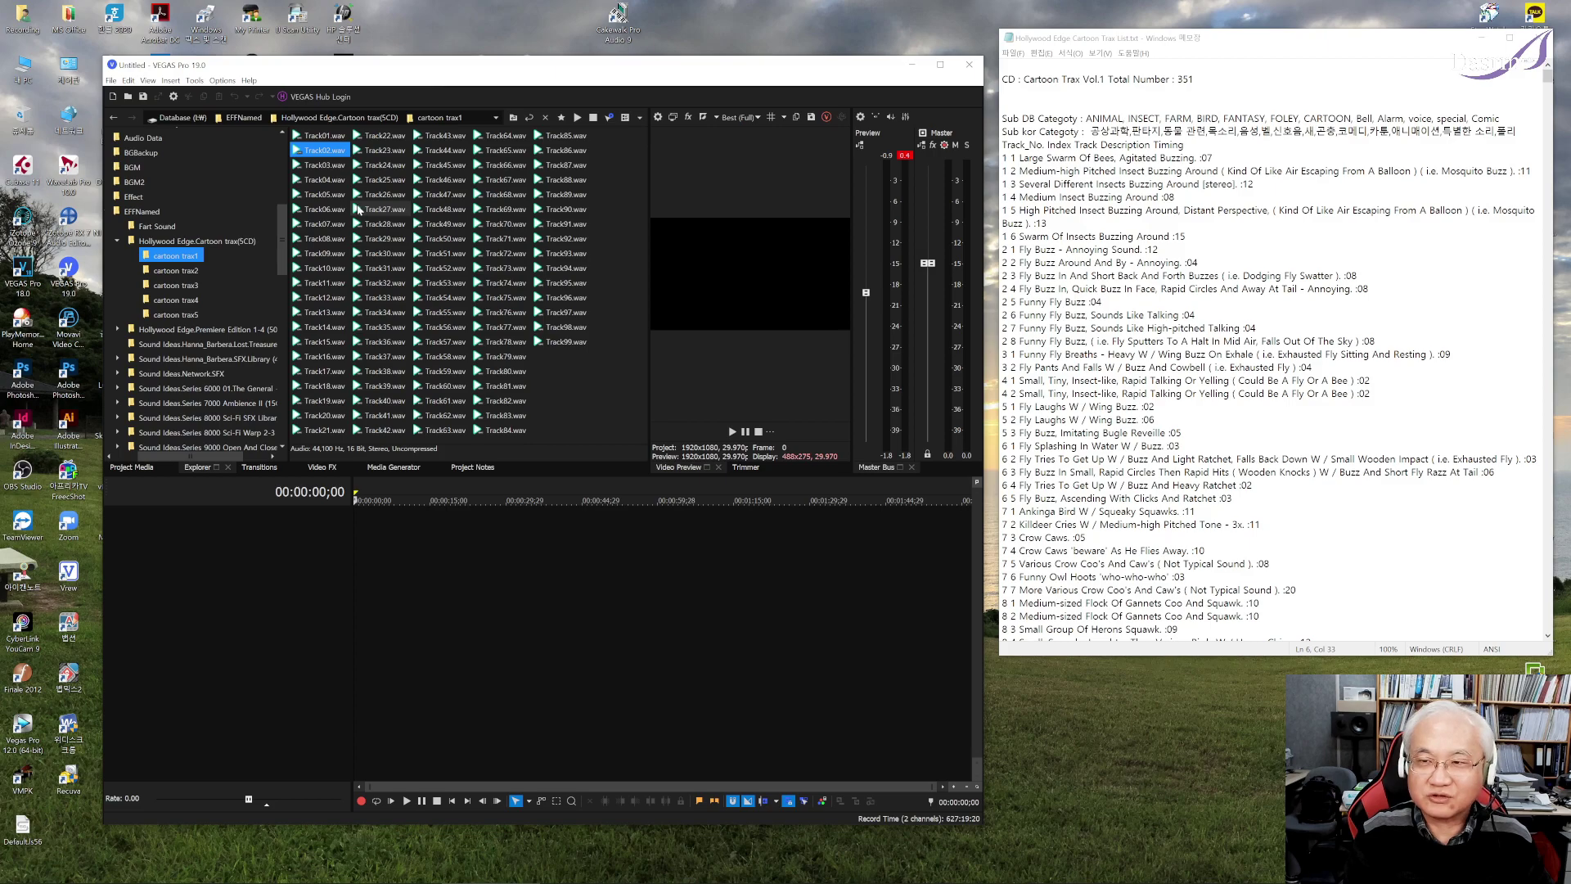
key("space")
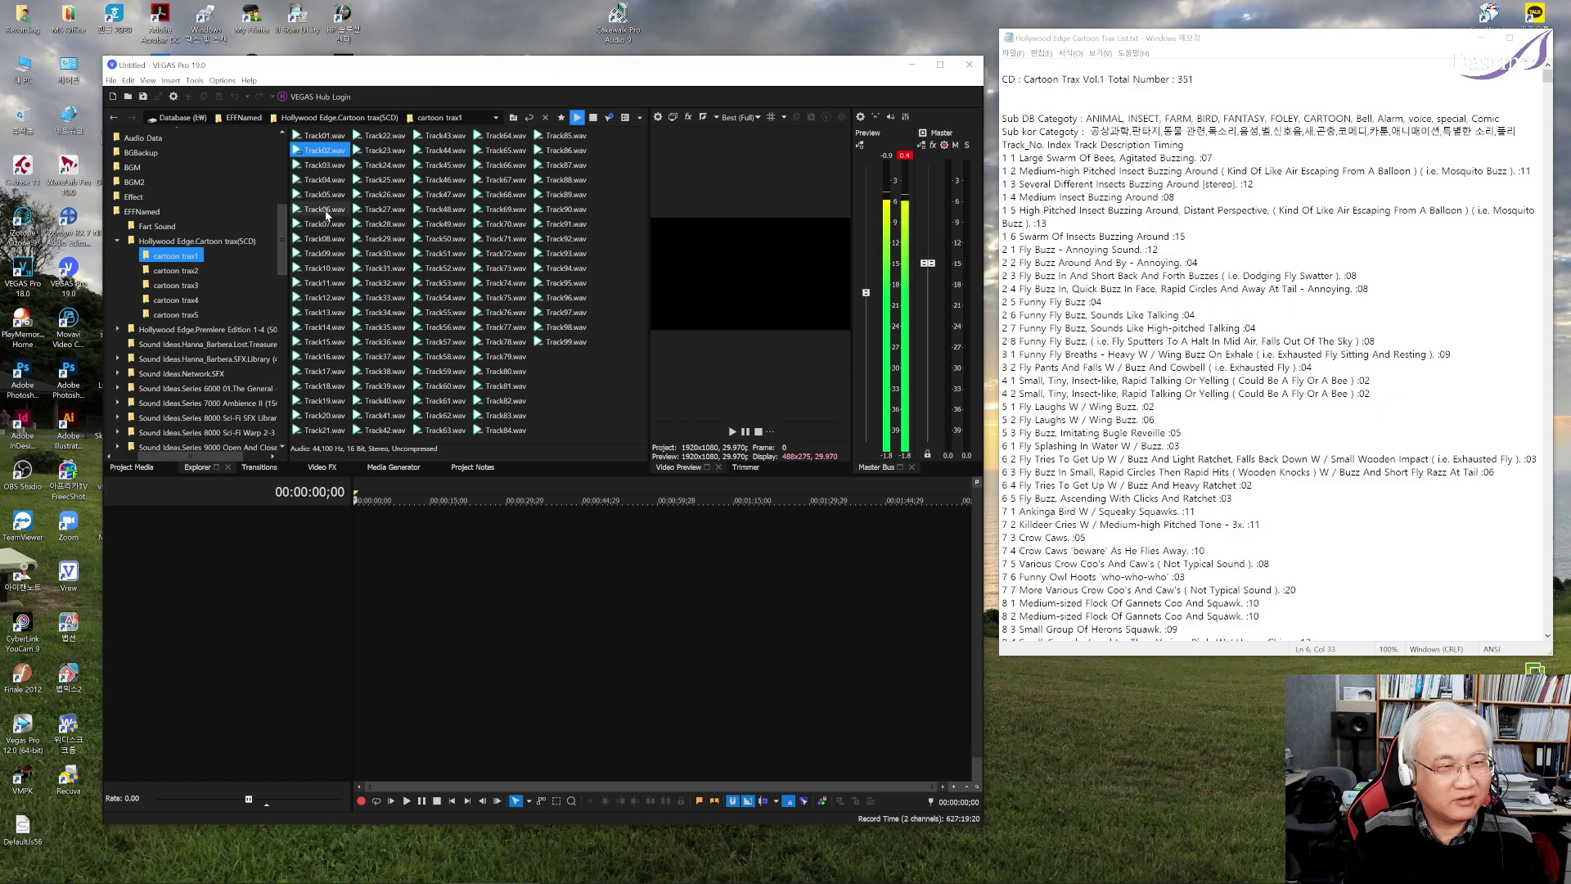
left_click(325, 209)
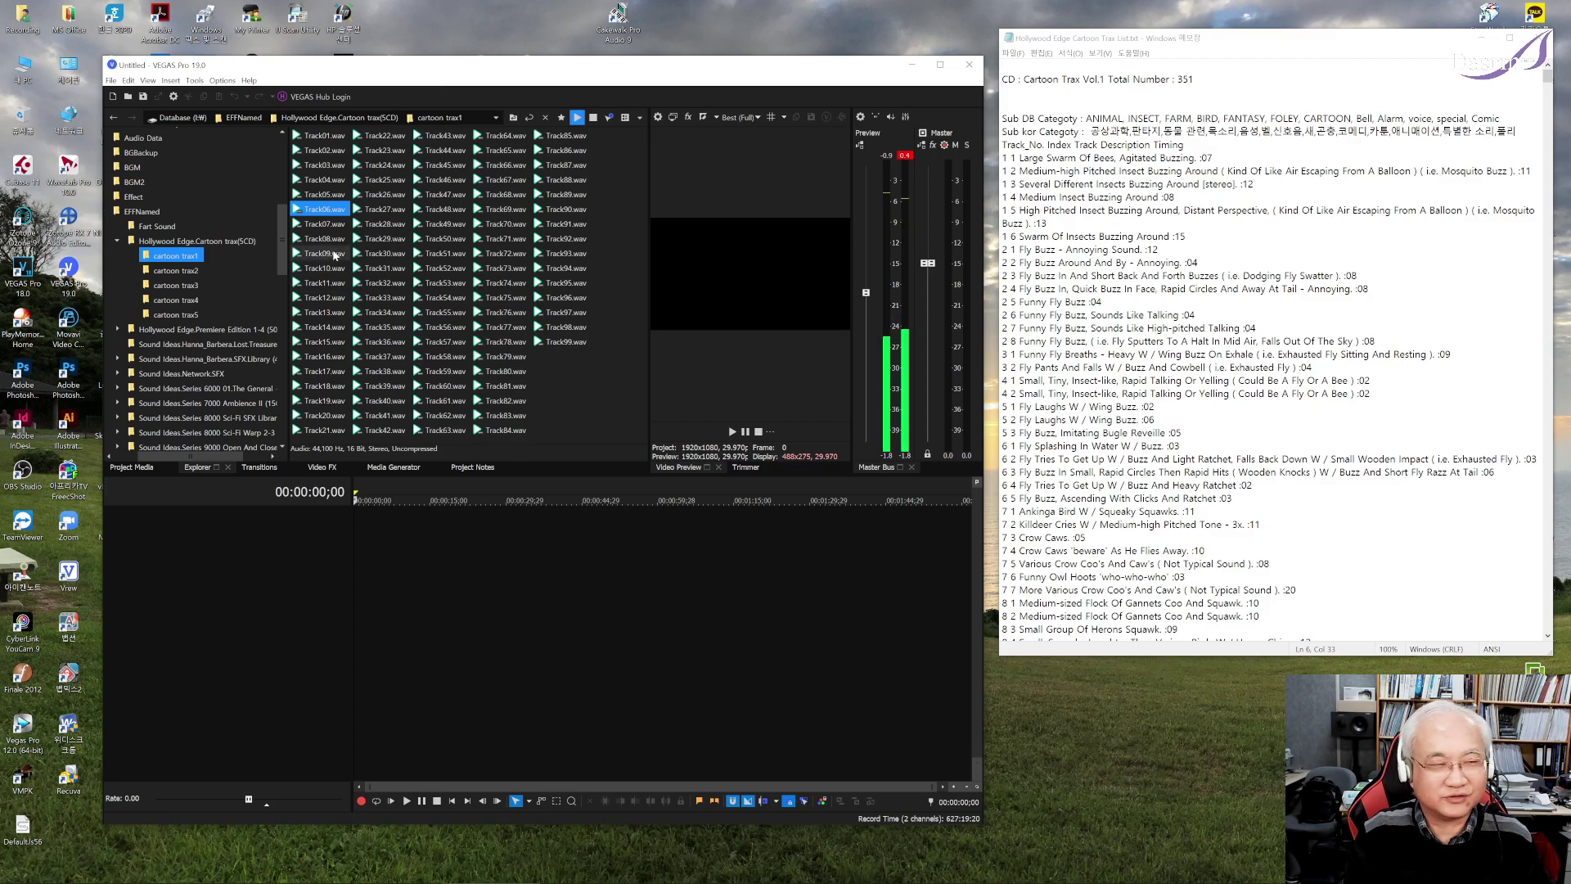
key("Down")
key("Down")
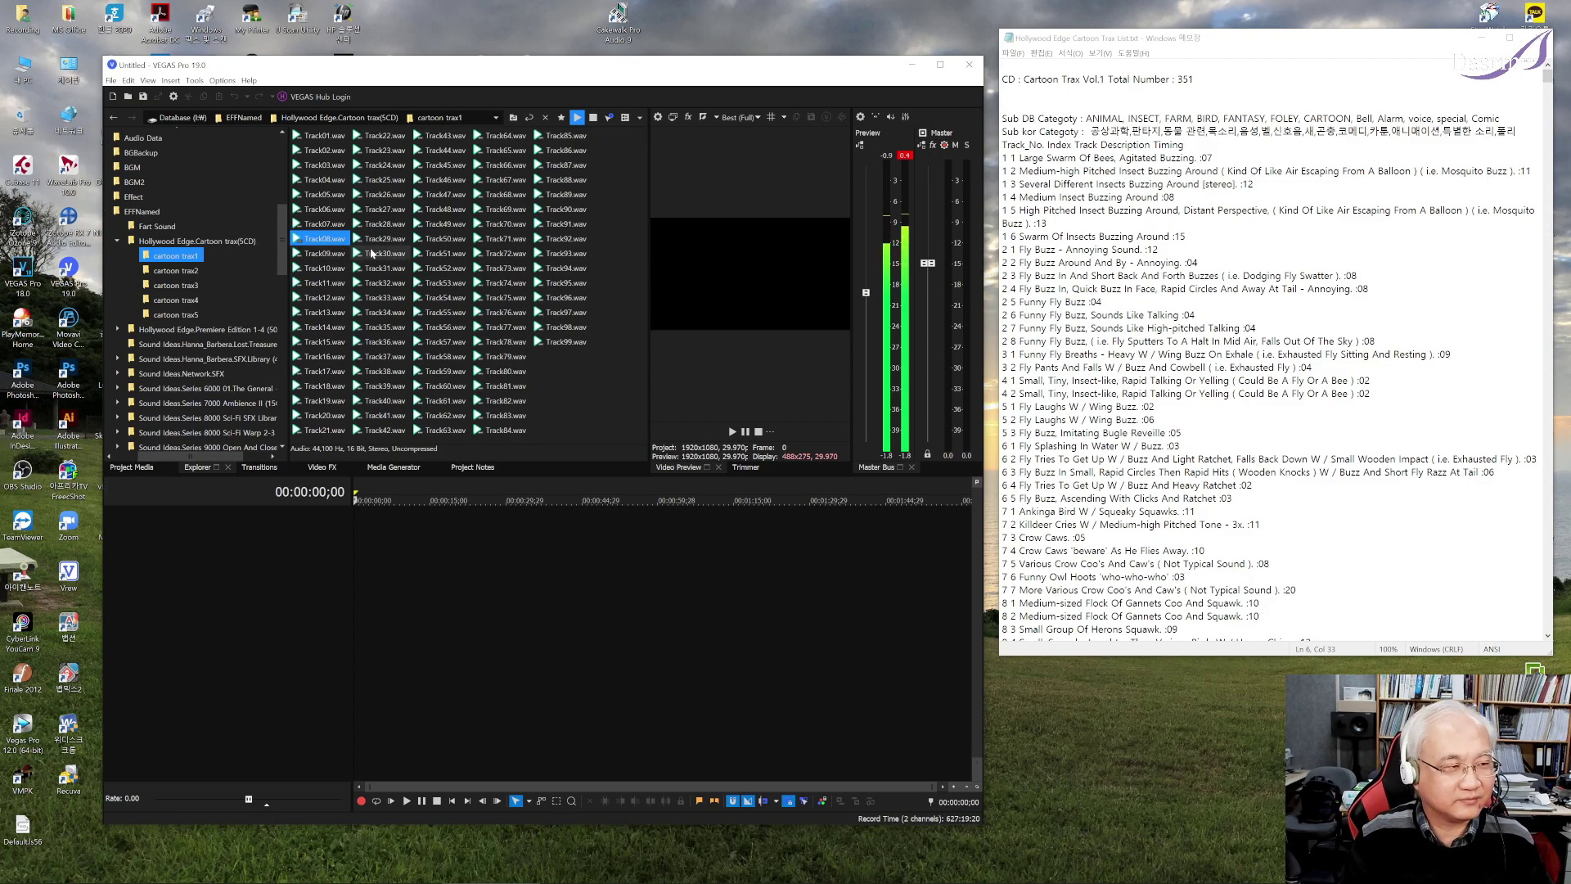
left_click(324, 312)
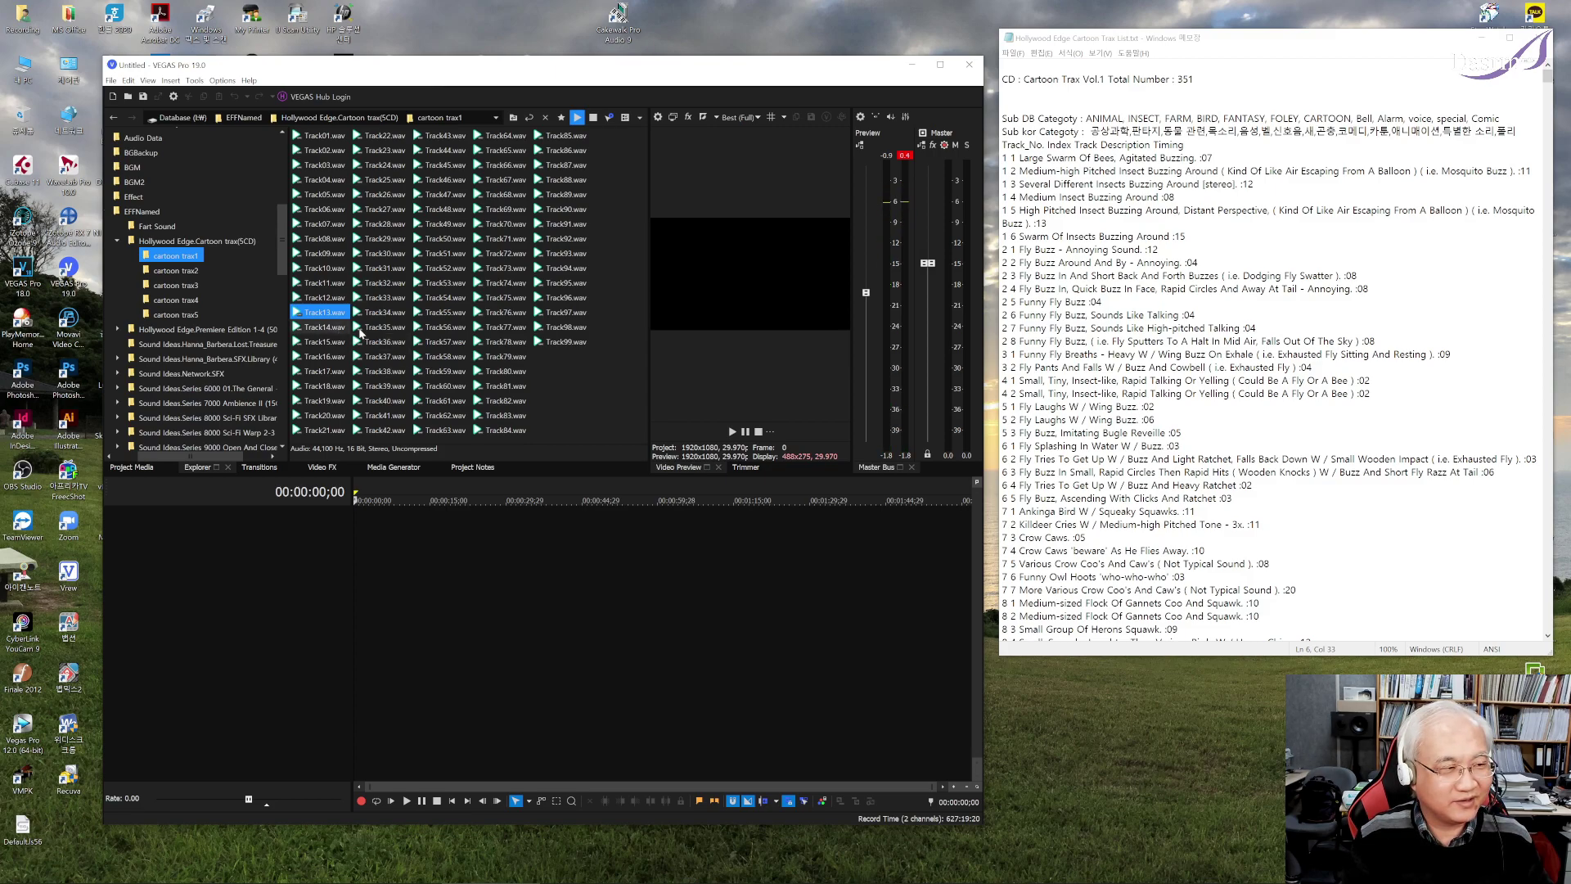
scroll(1268, 344, "down", 6)
scroll(1268, 344, "down", 6)
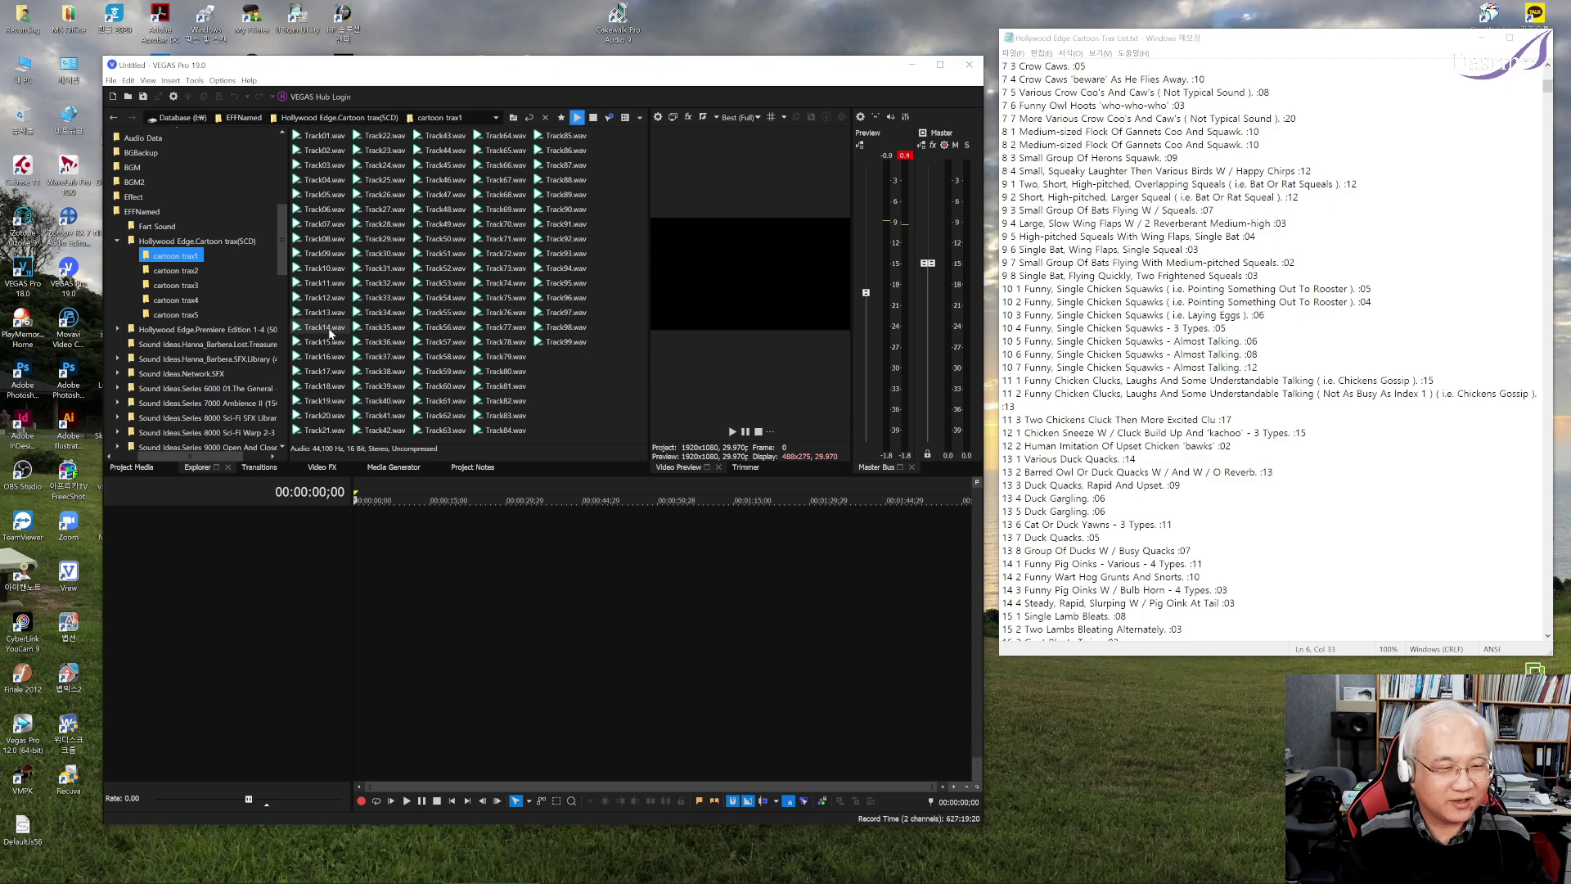
Audition cartoon trax1 Track14, Track15, Track18 and Track23.wav.
left_click(327, 328)
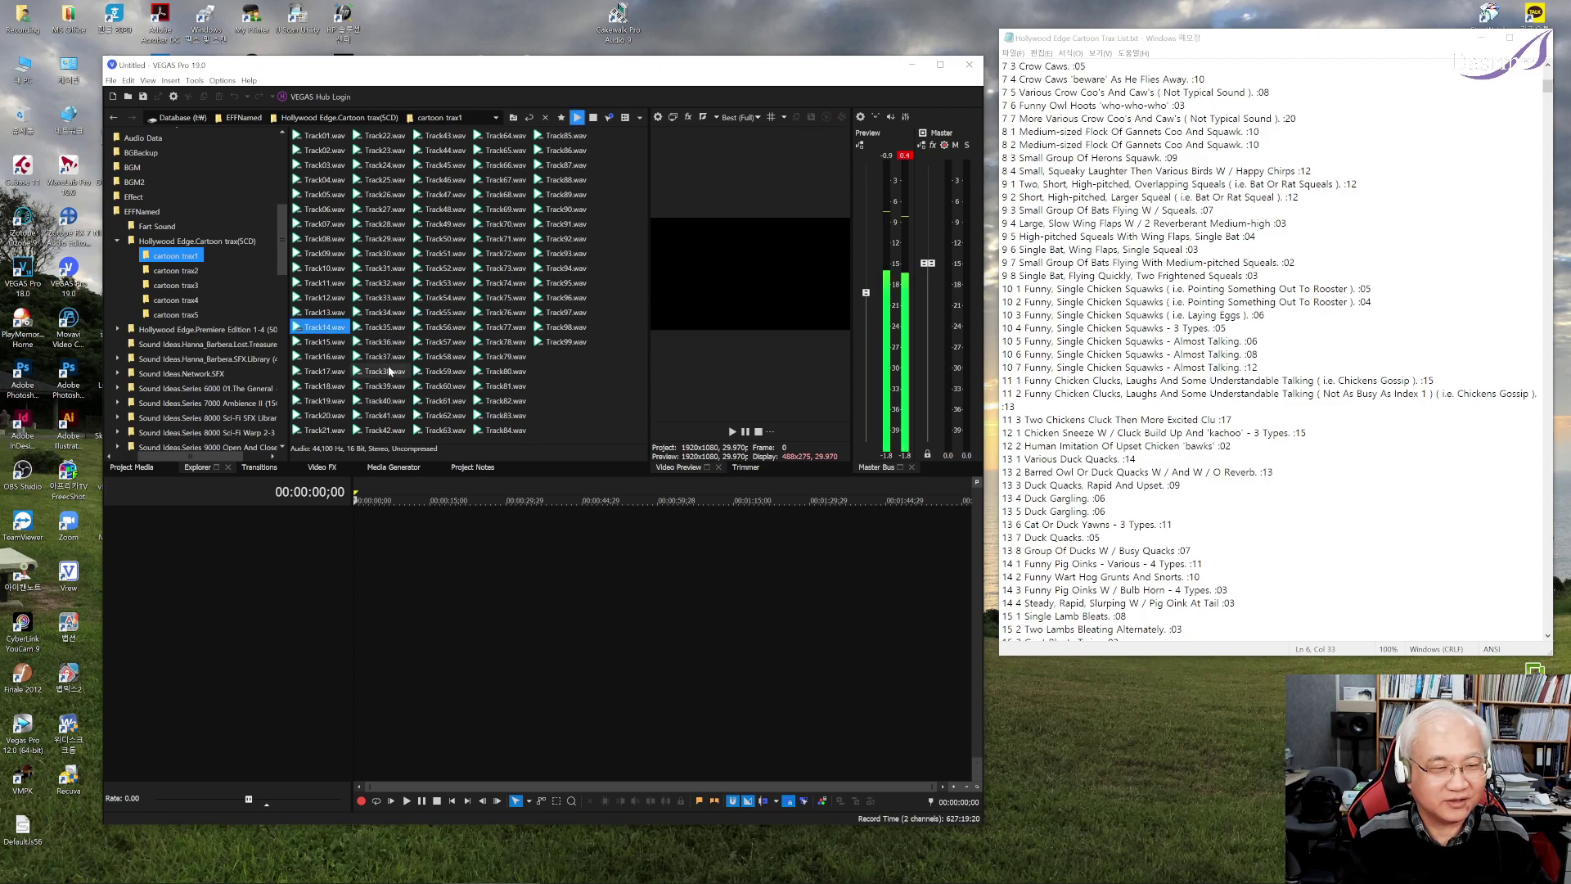
key("Down")
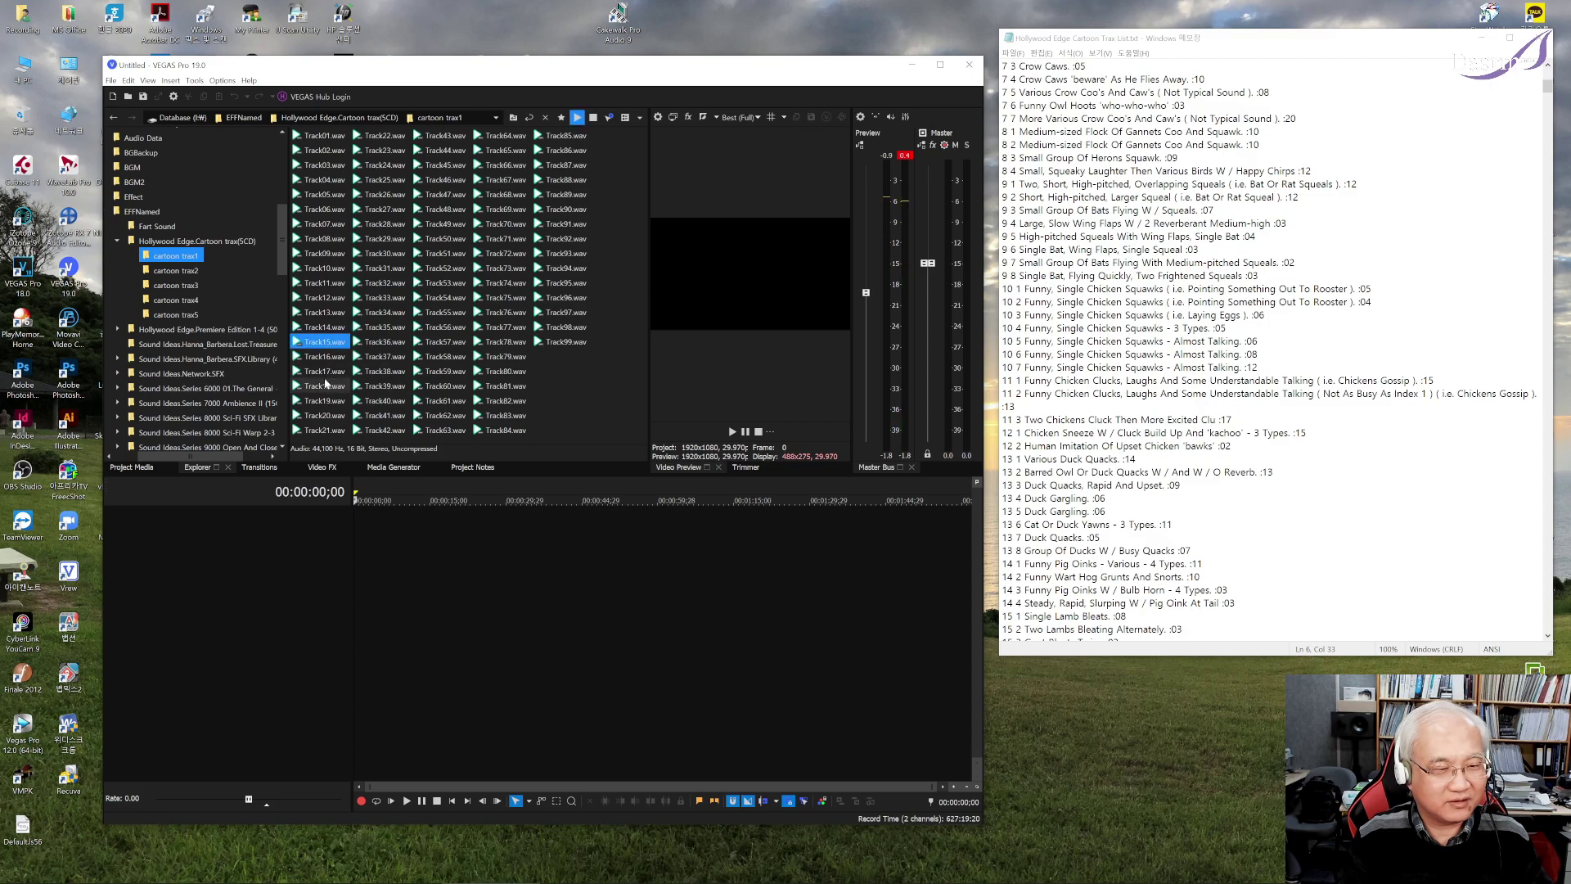
left_click(325, 385)
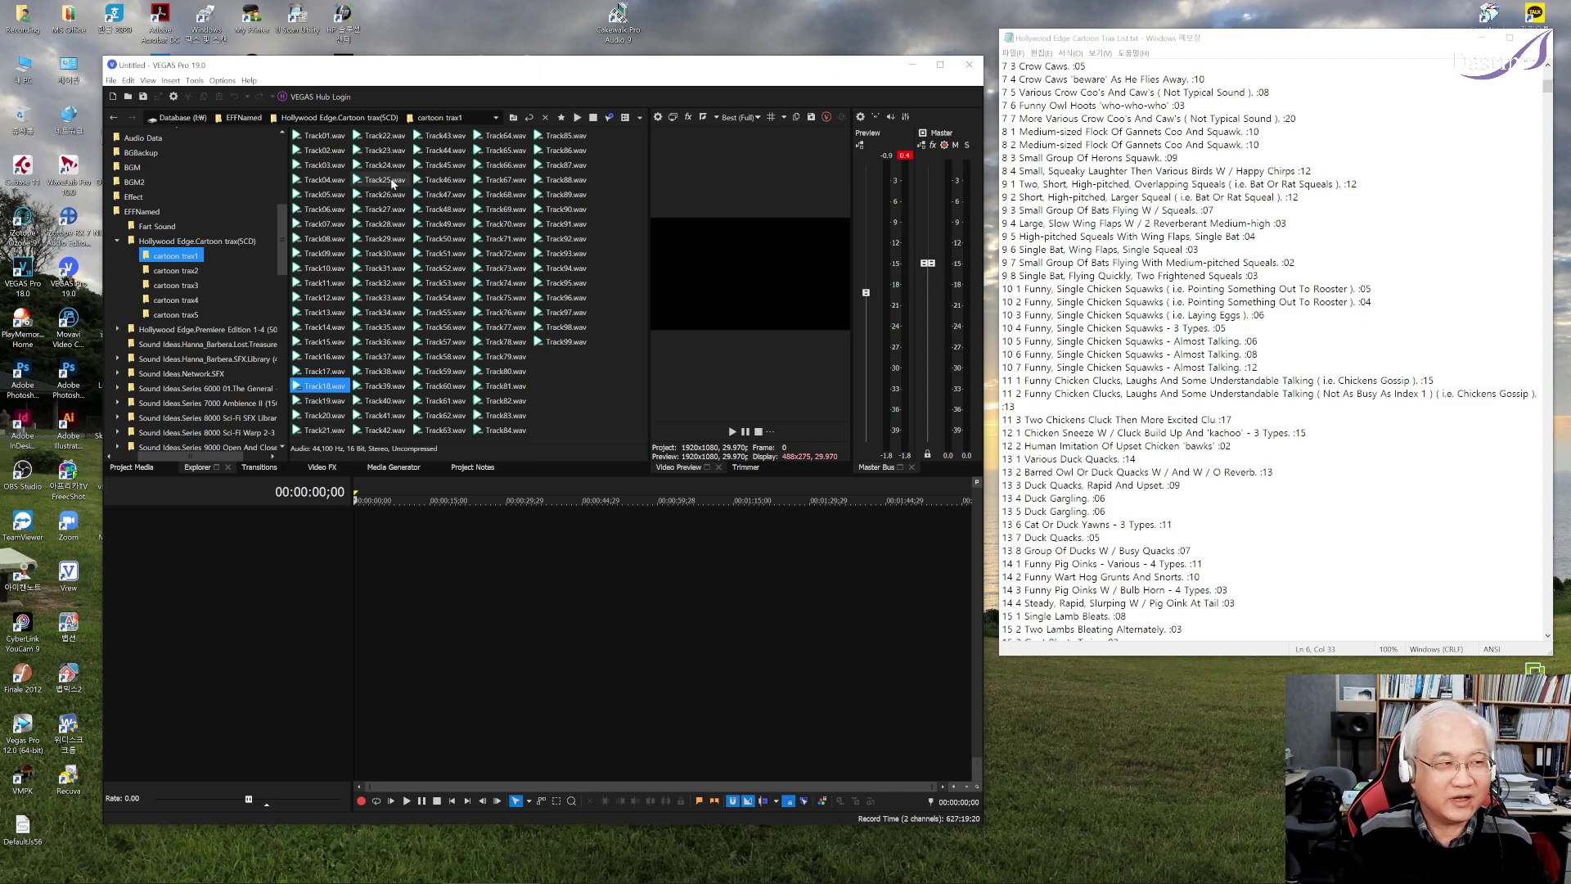
left_click(383, 150)
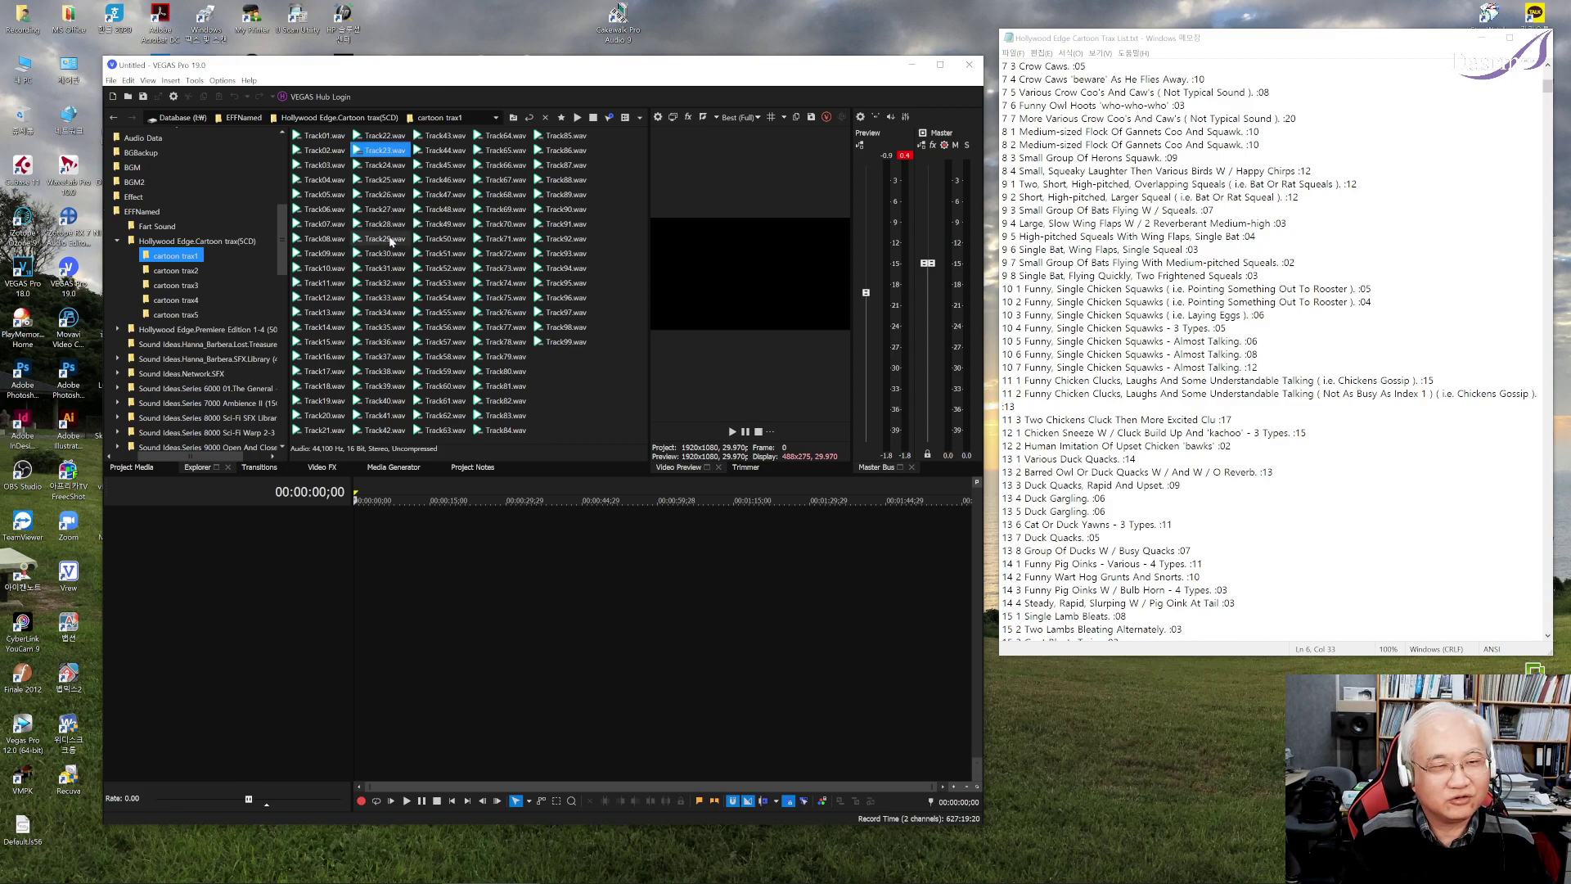
key("space")
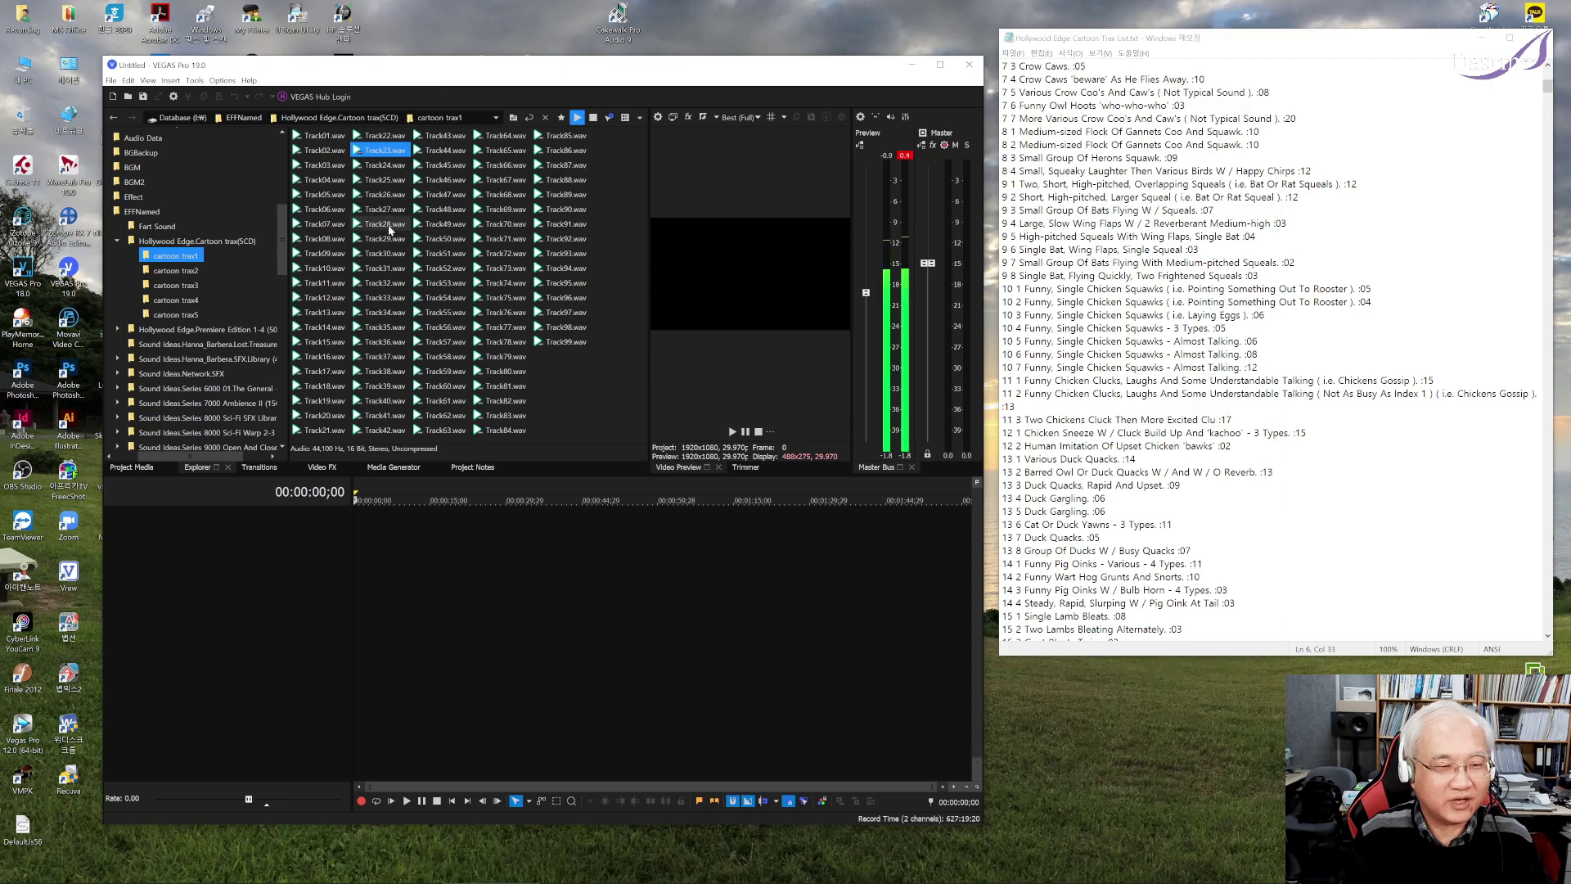
Audition Track28, 34, 37, 47, 48, 51, 55 and 56.wav.
left_click(389, 226)
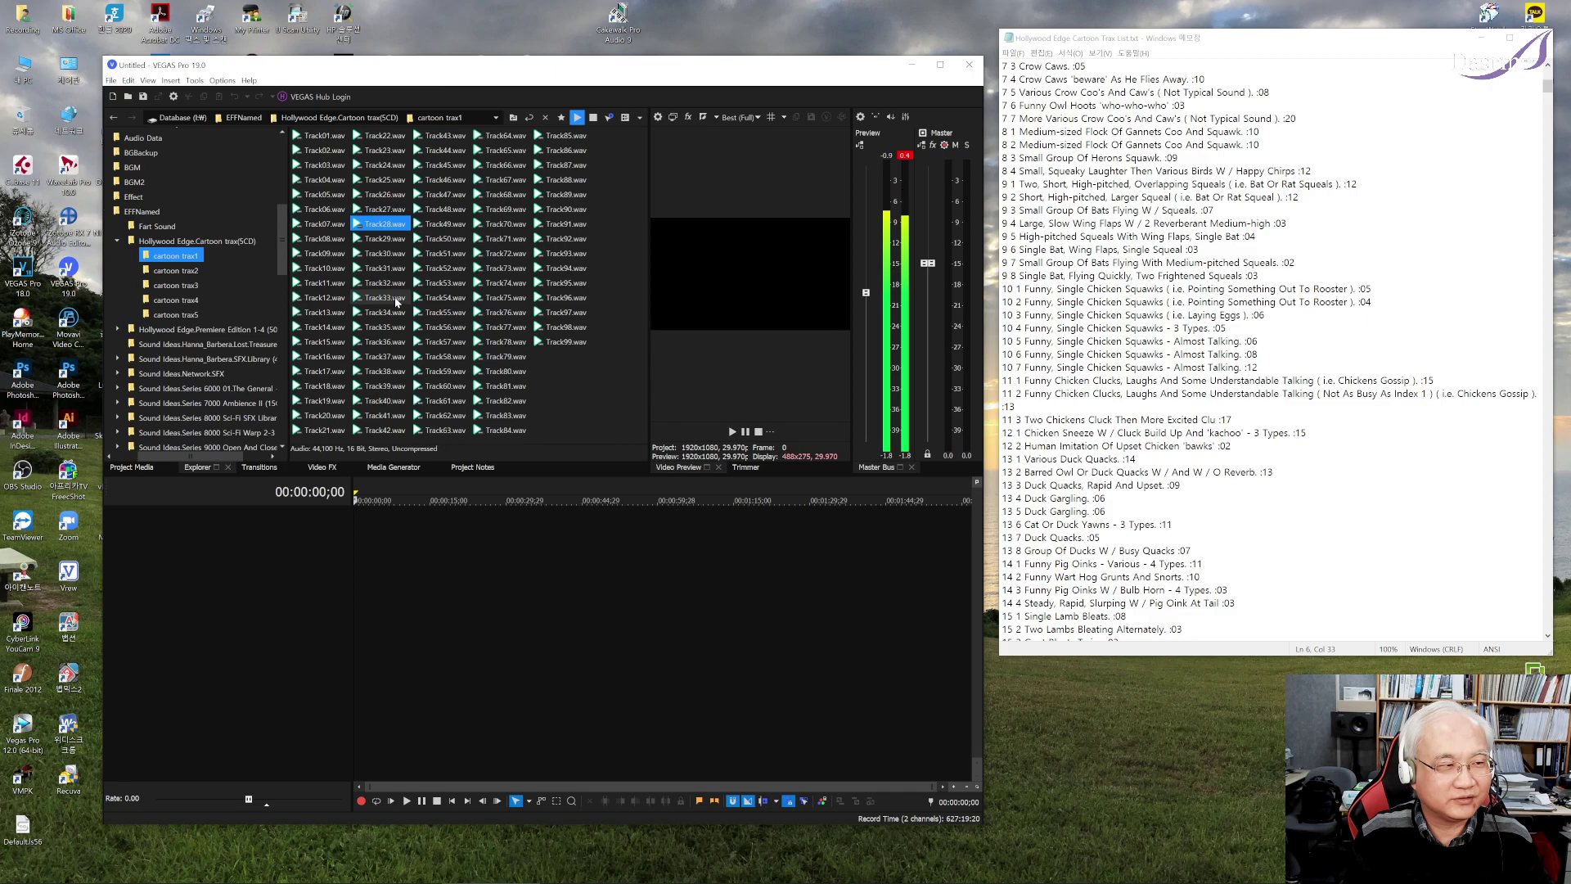
left_click(391, 313)
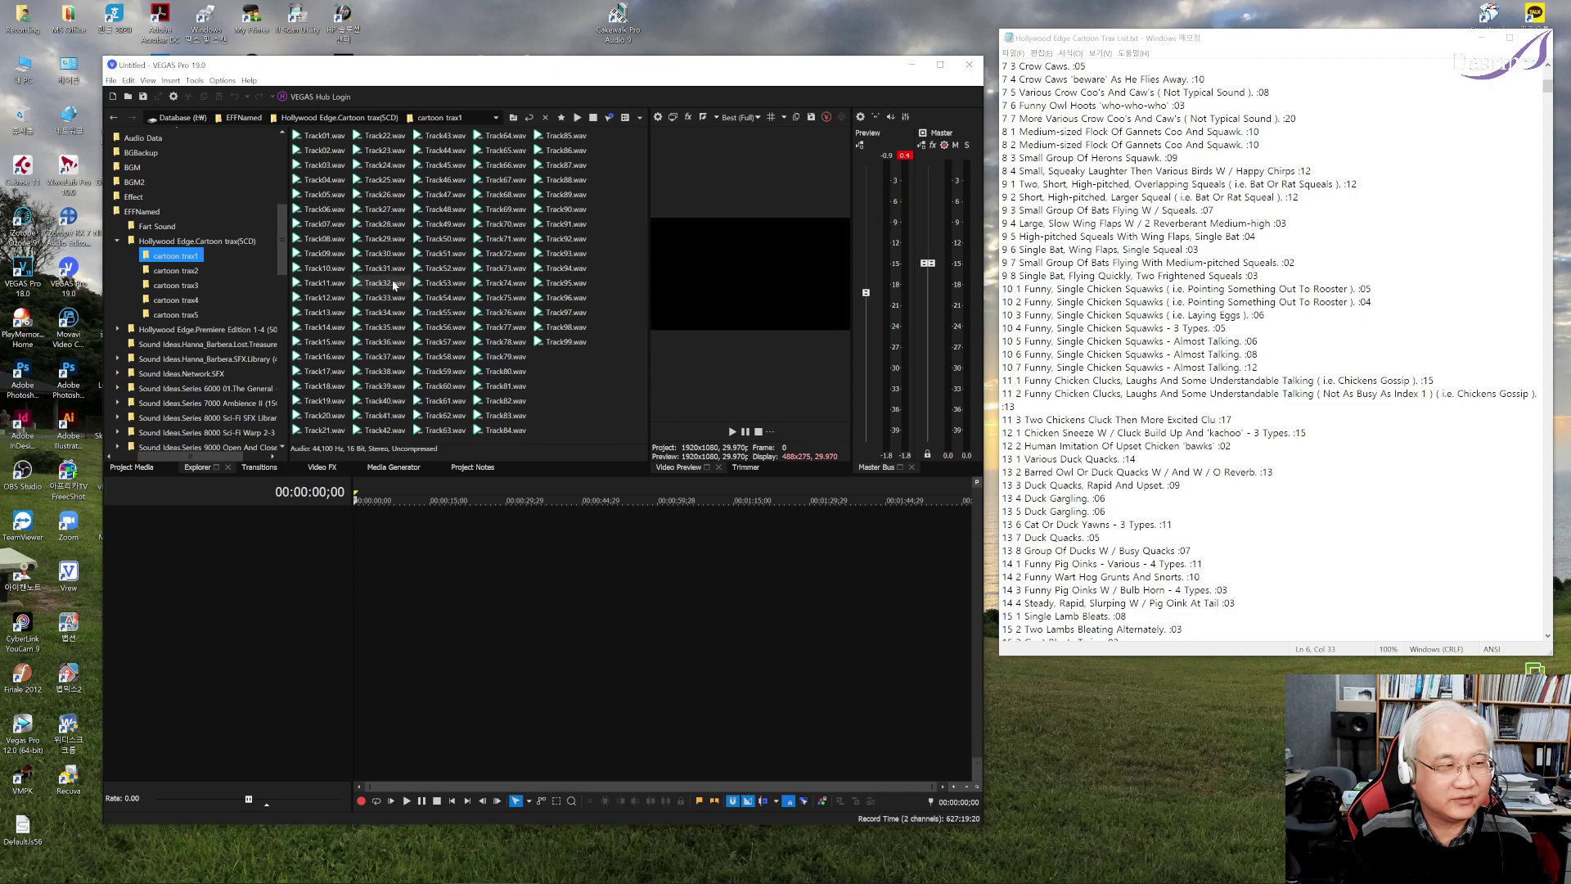
left_click(395, 358)
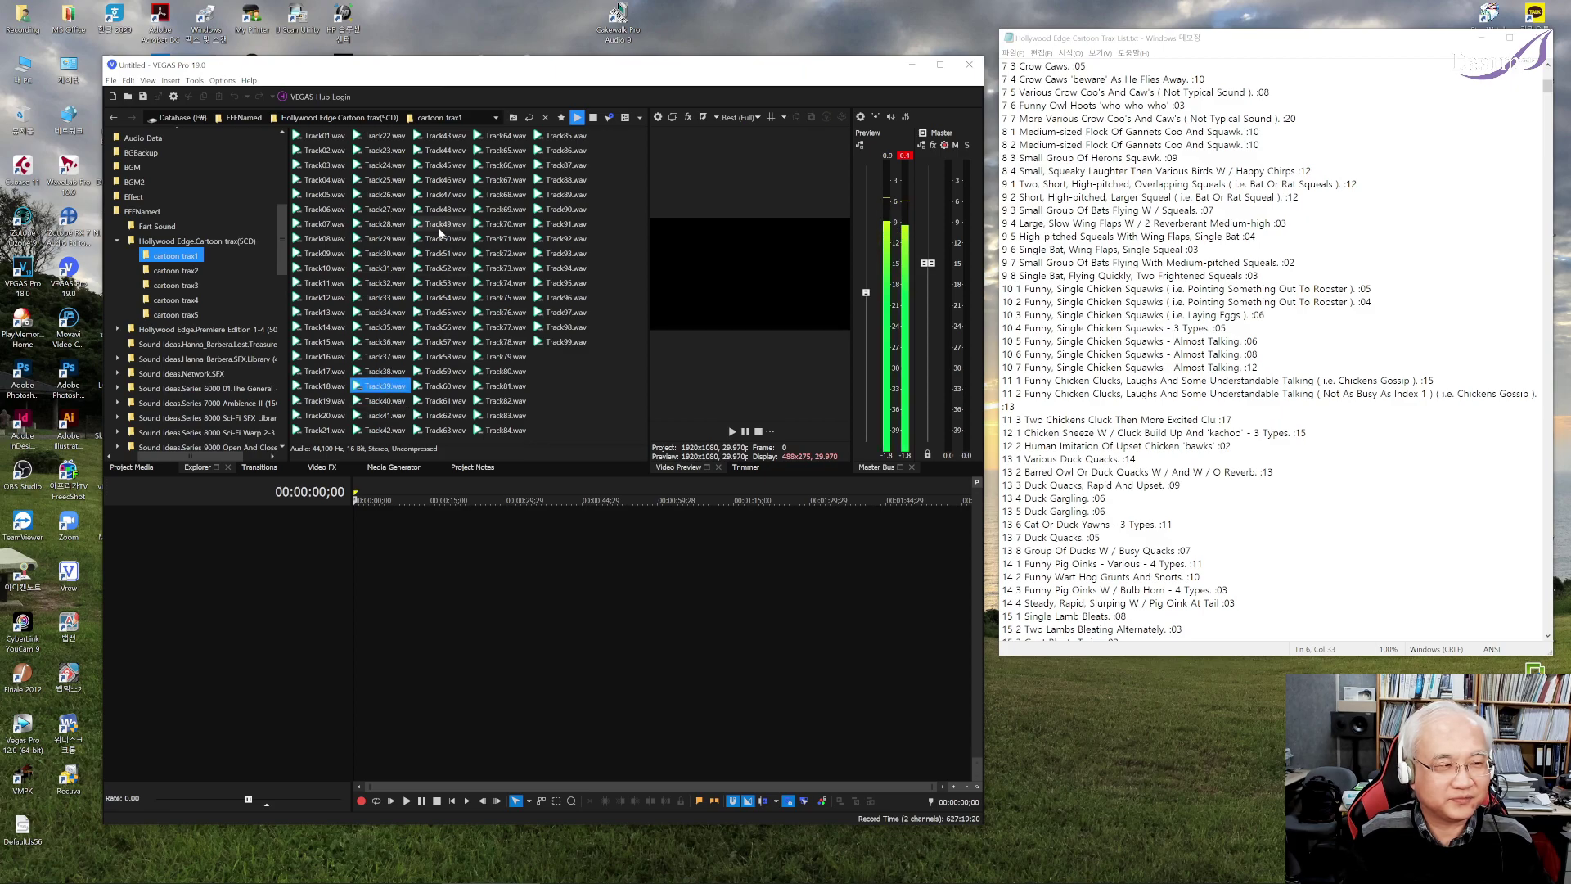
left_click(453, 197)
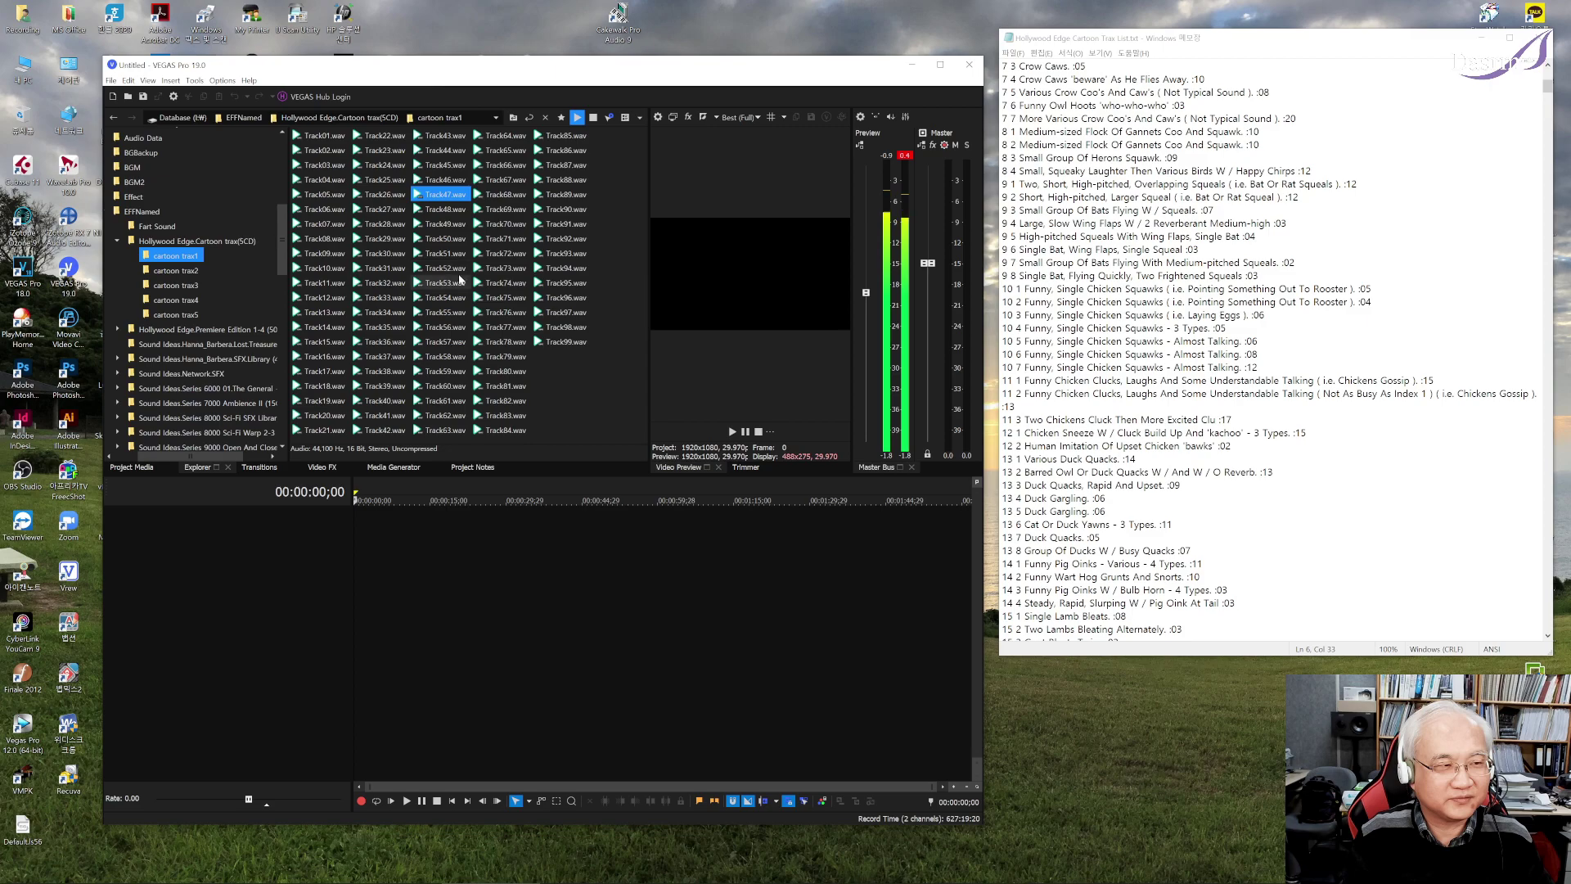
key("Down")
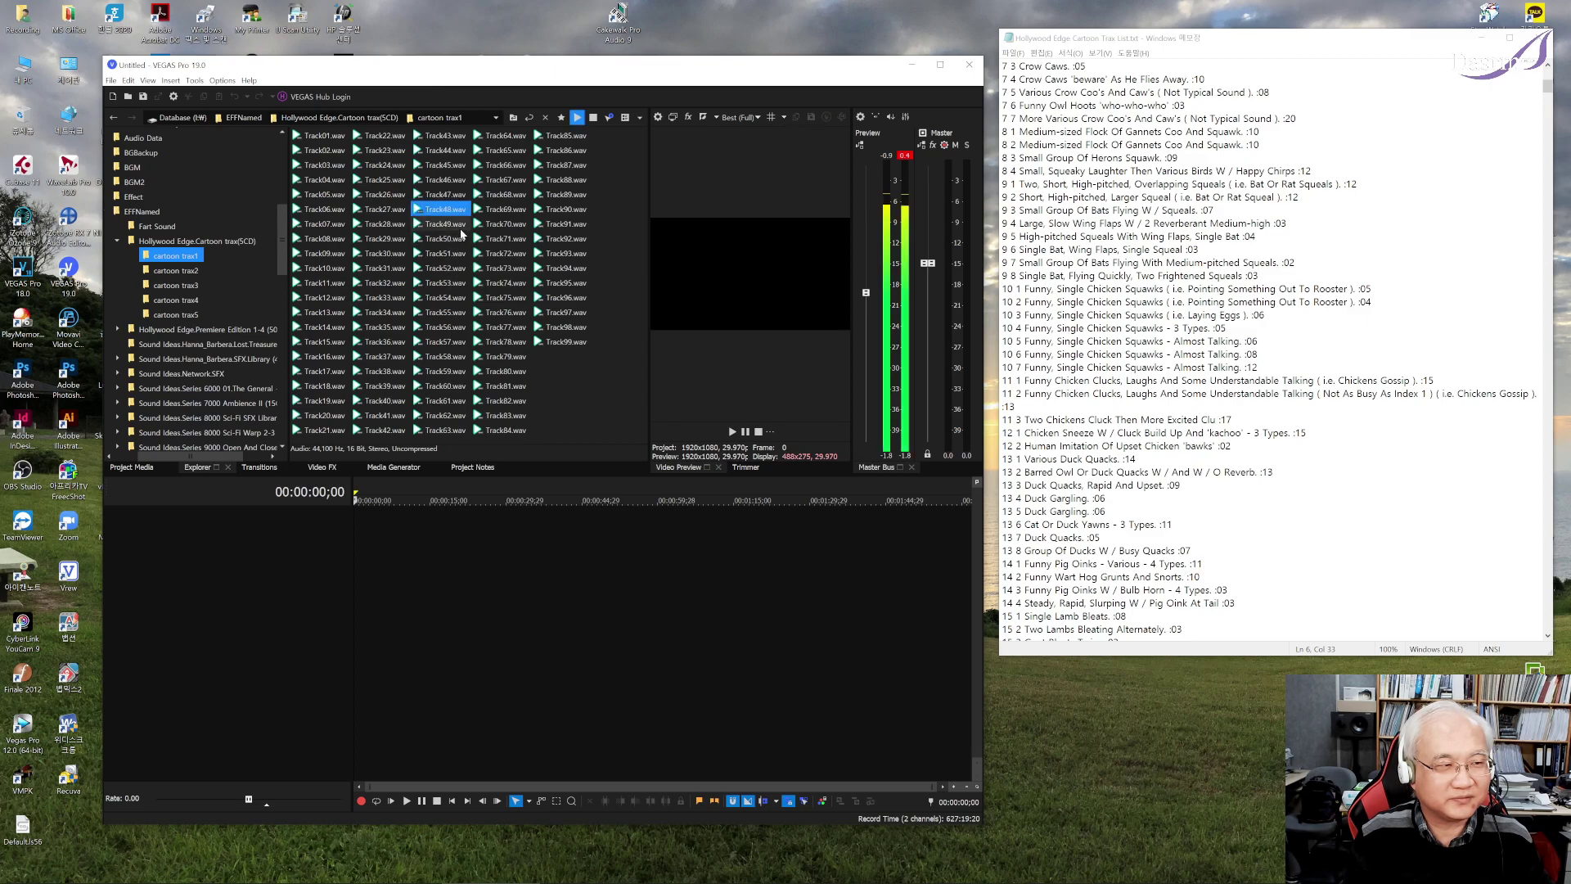
left_click(460, 253)
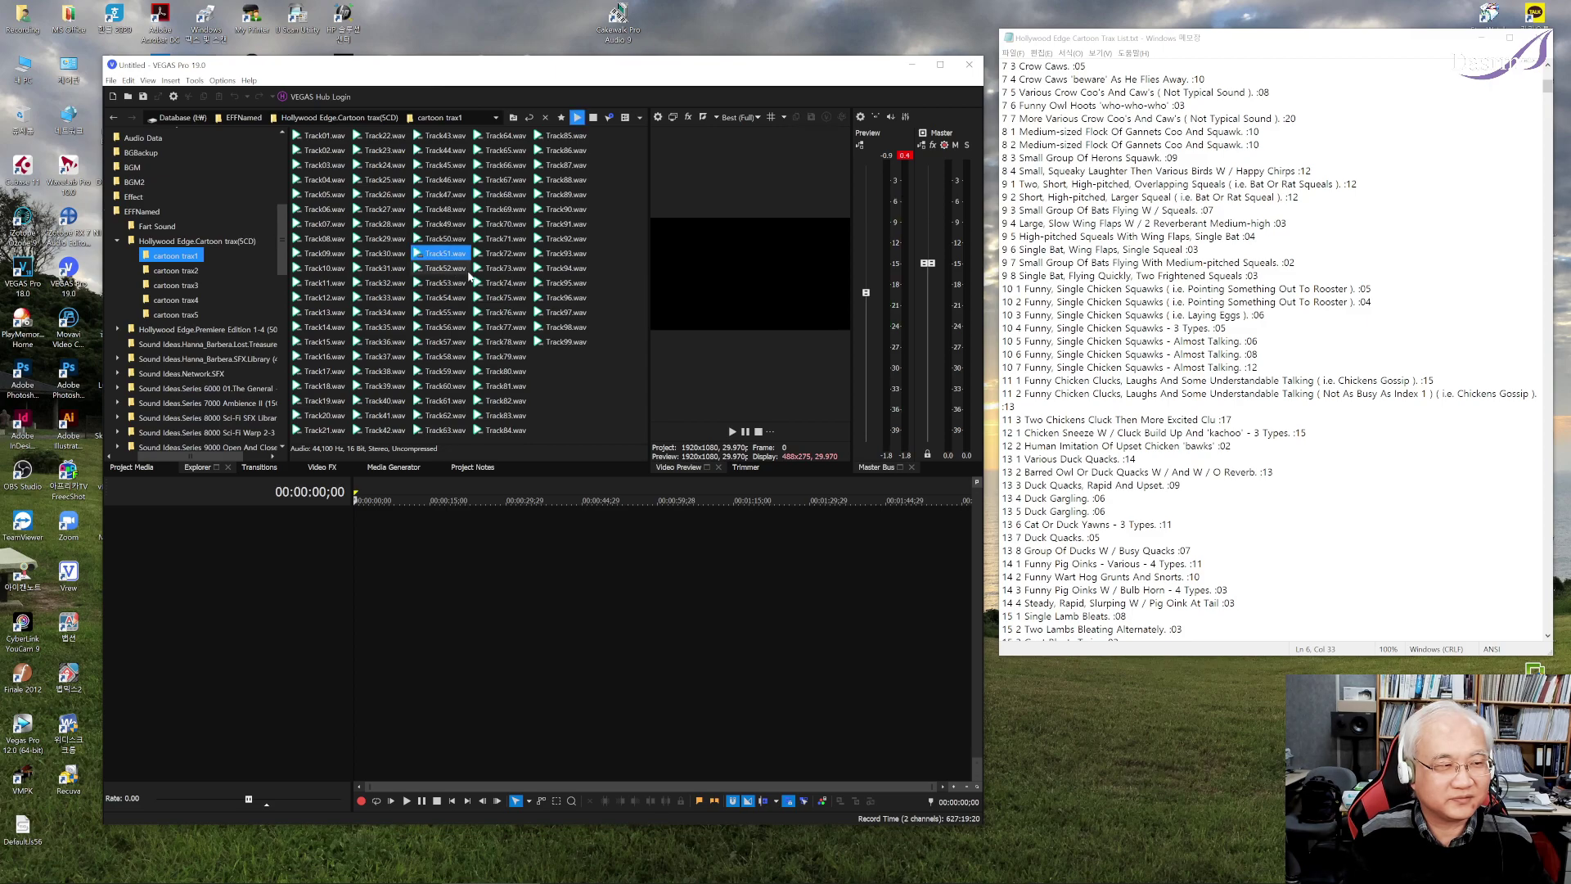
left_click(458, 312)
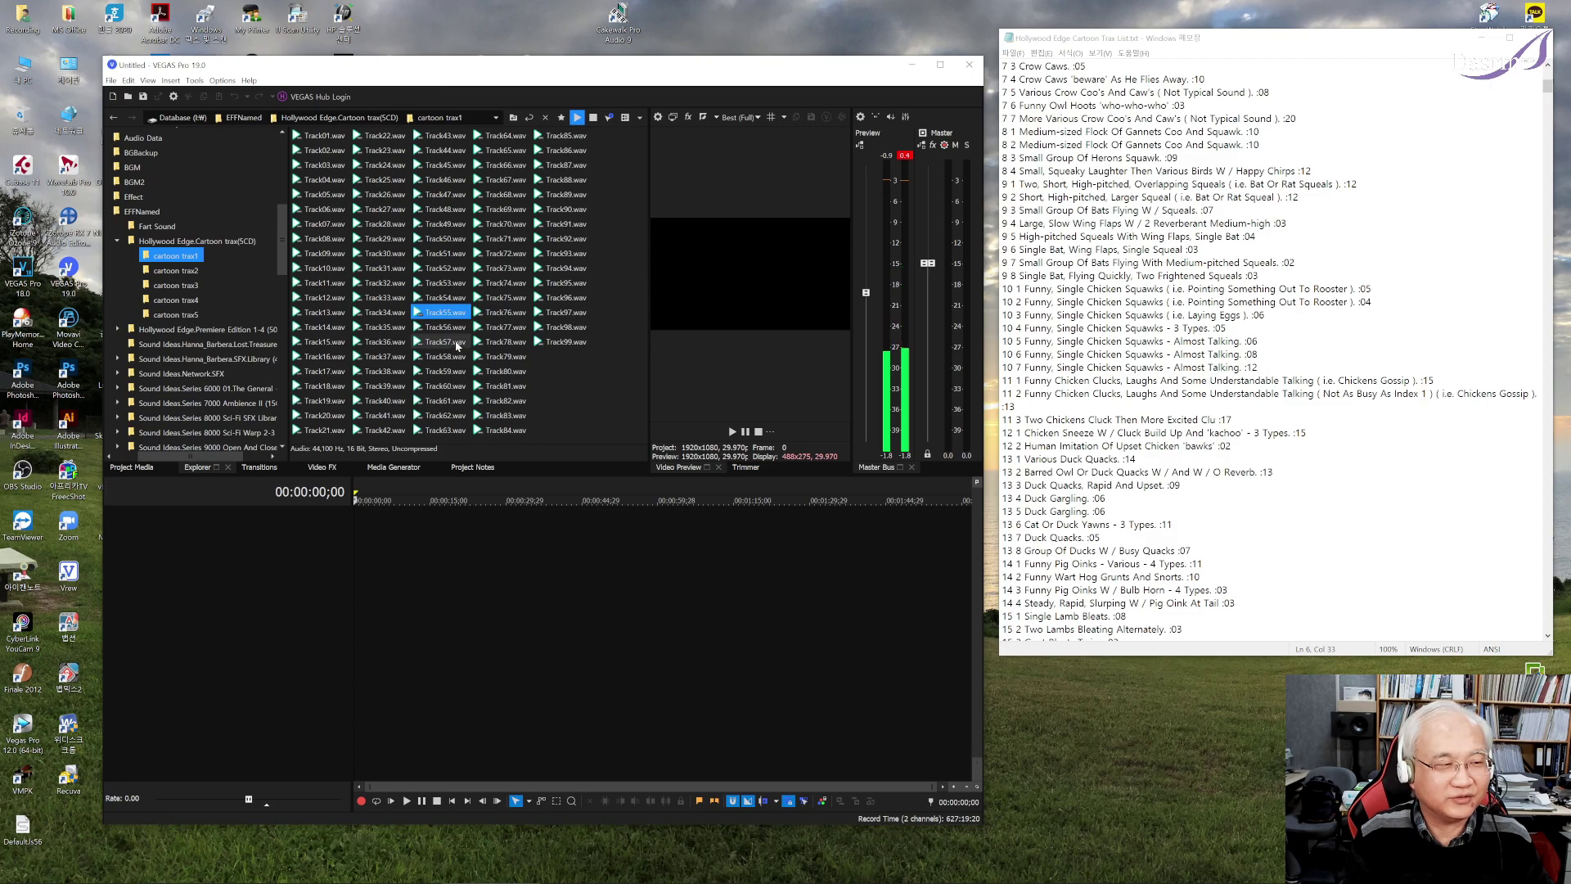
key("Down")
key("Down")
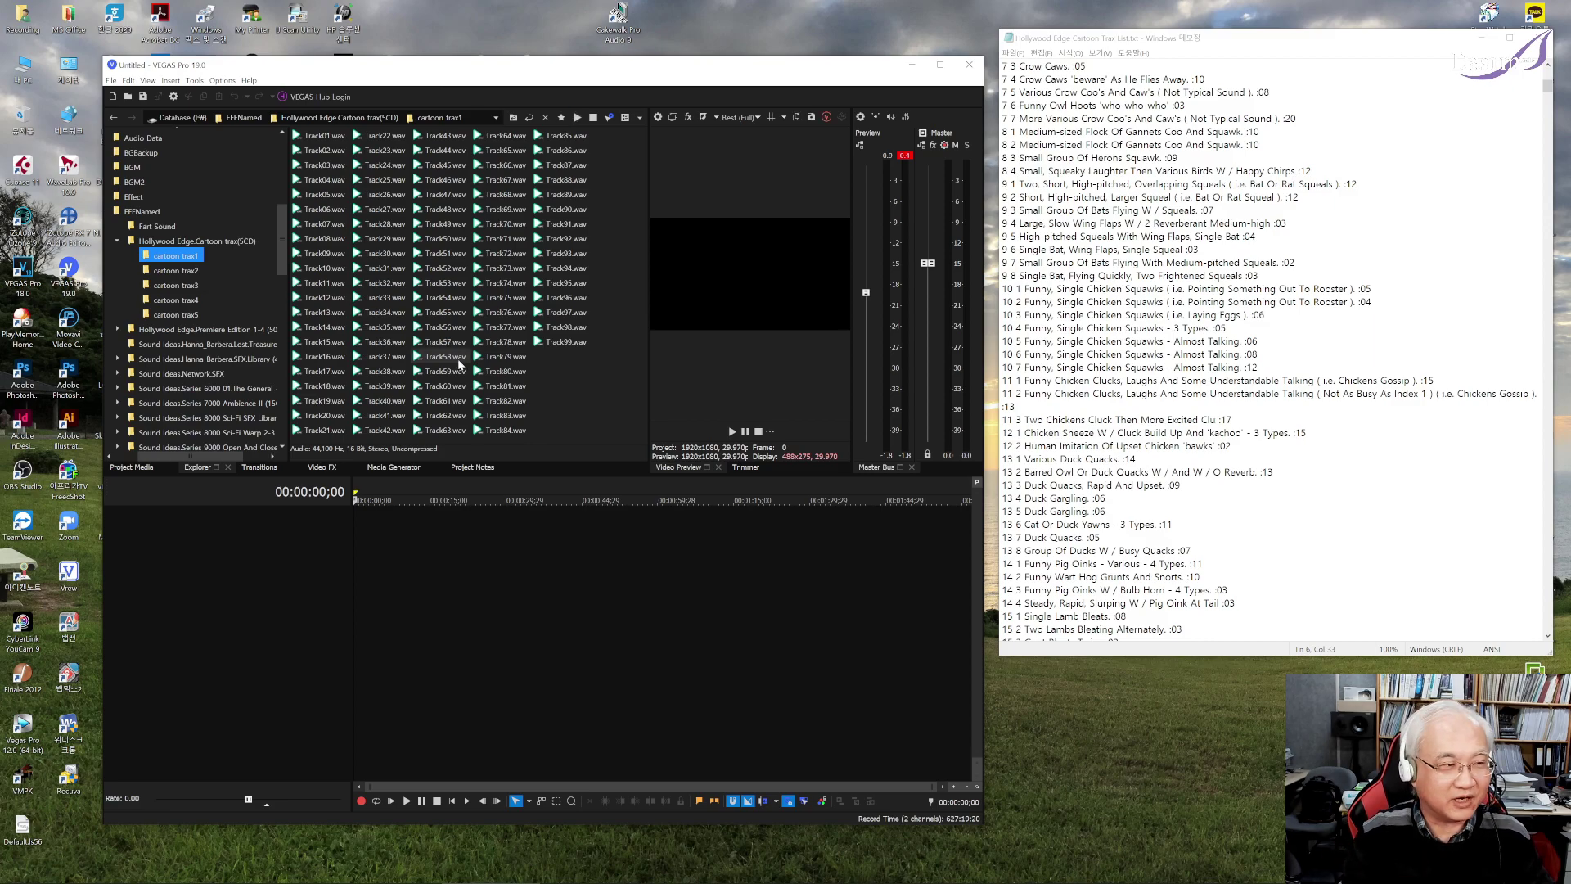
Audition Track58, Track52, Track51 and Track59.wav plus the two files after it.
left_click(459, 362)
left_click(447, 270)
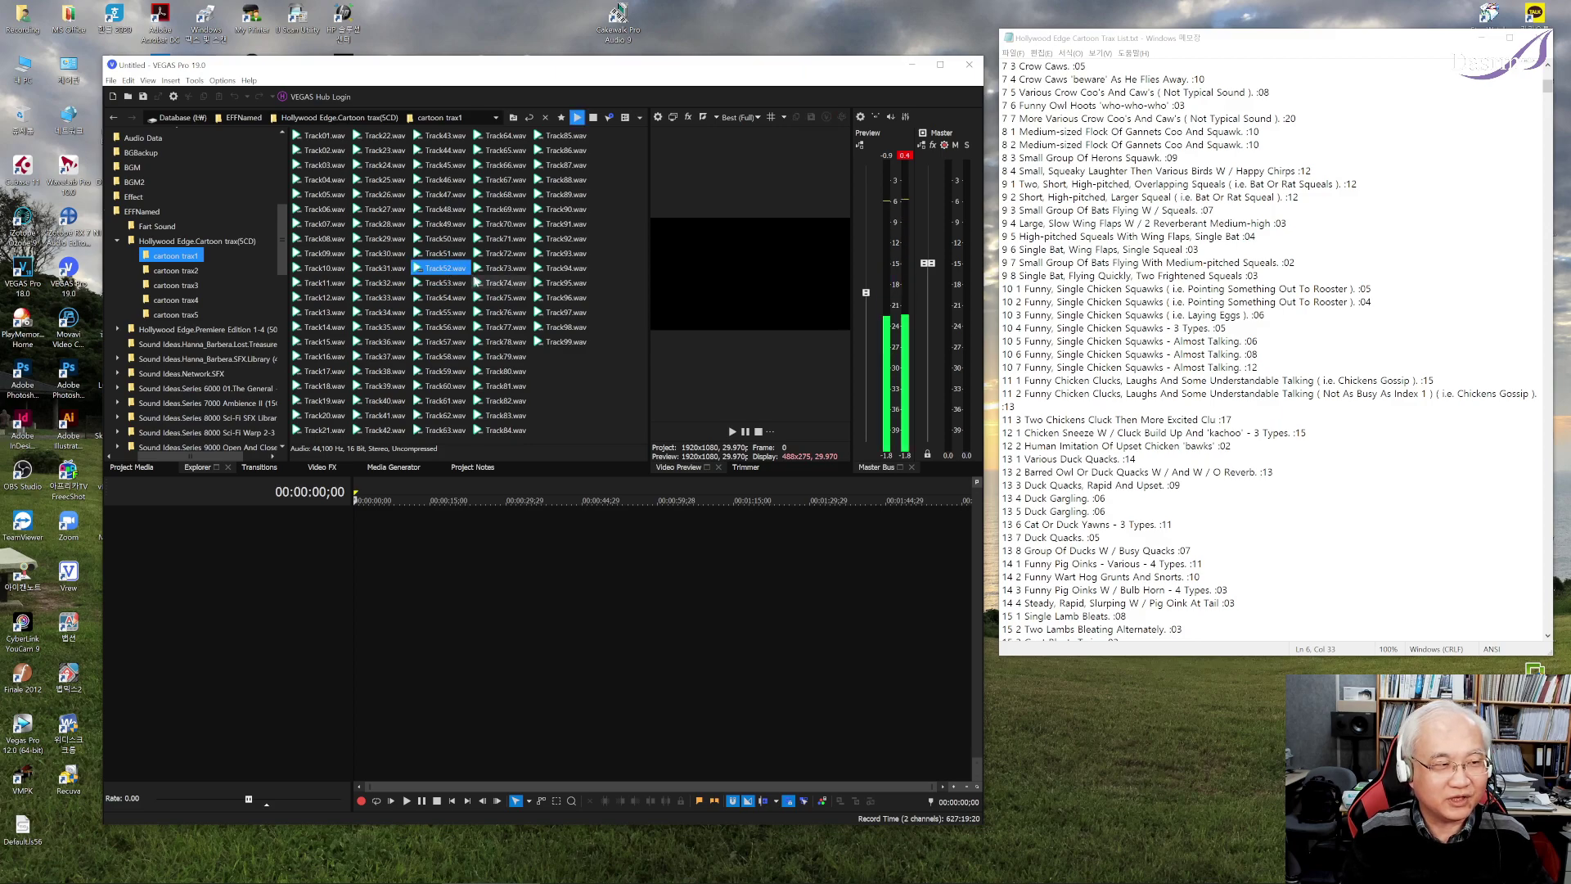
left_click(451, 256)
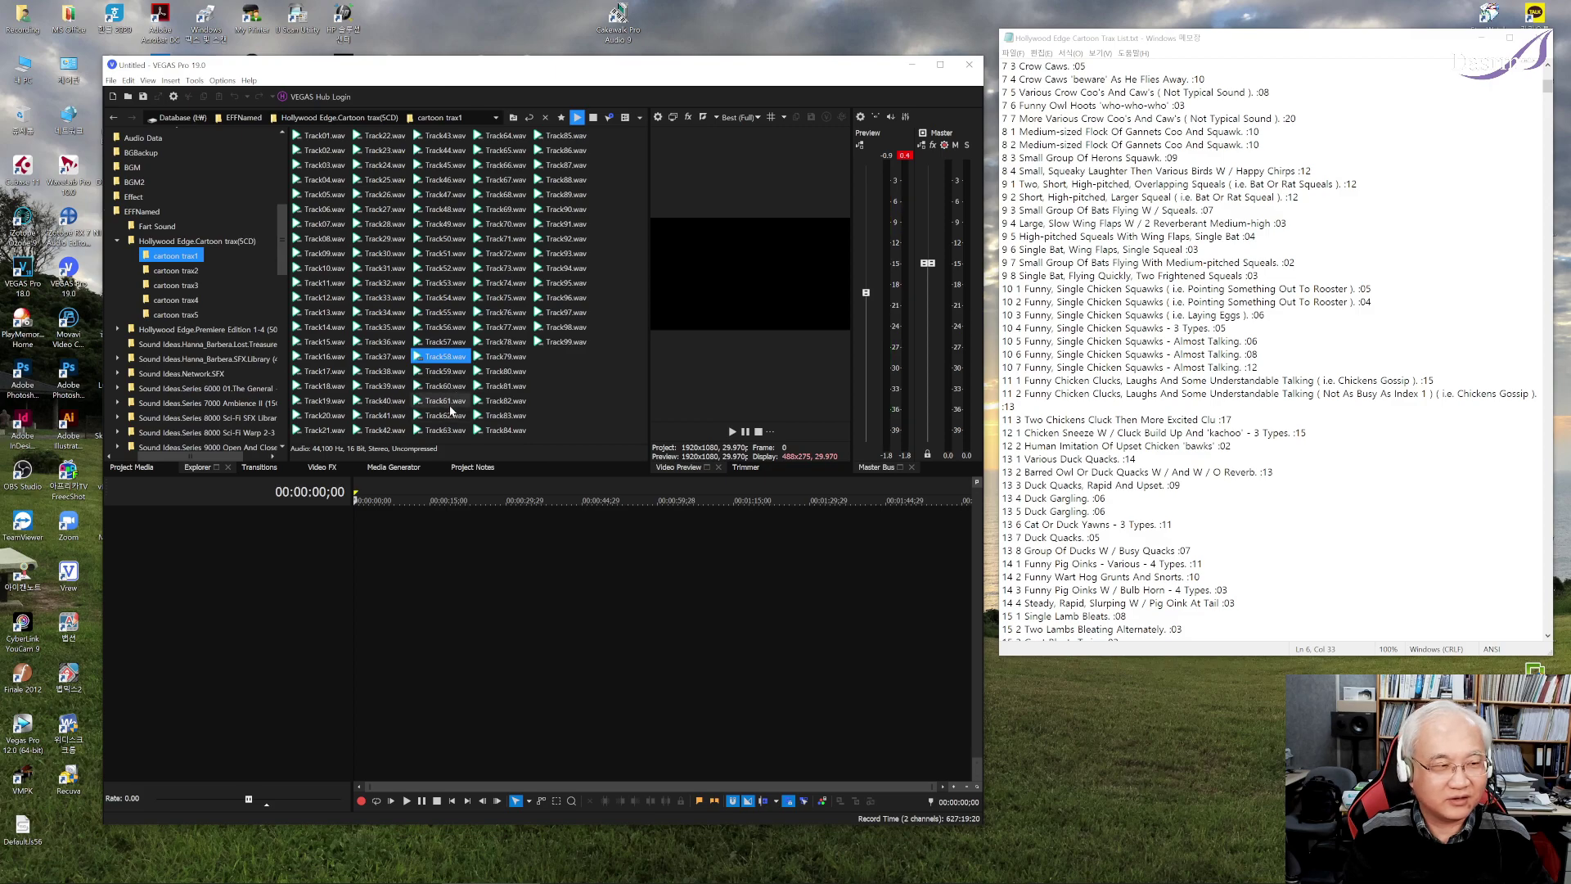
left_click(448, 370)
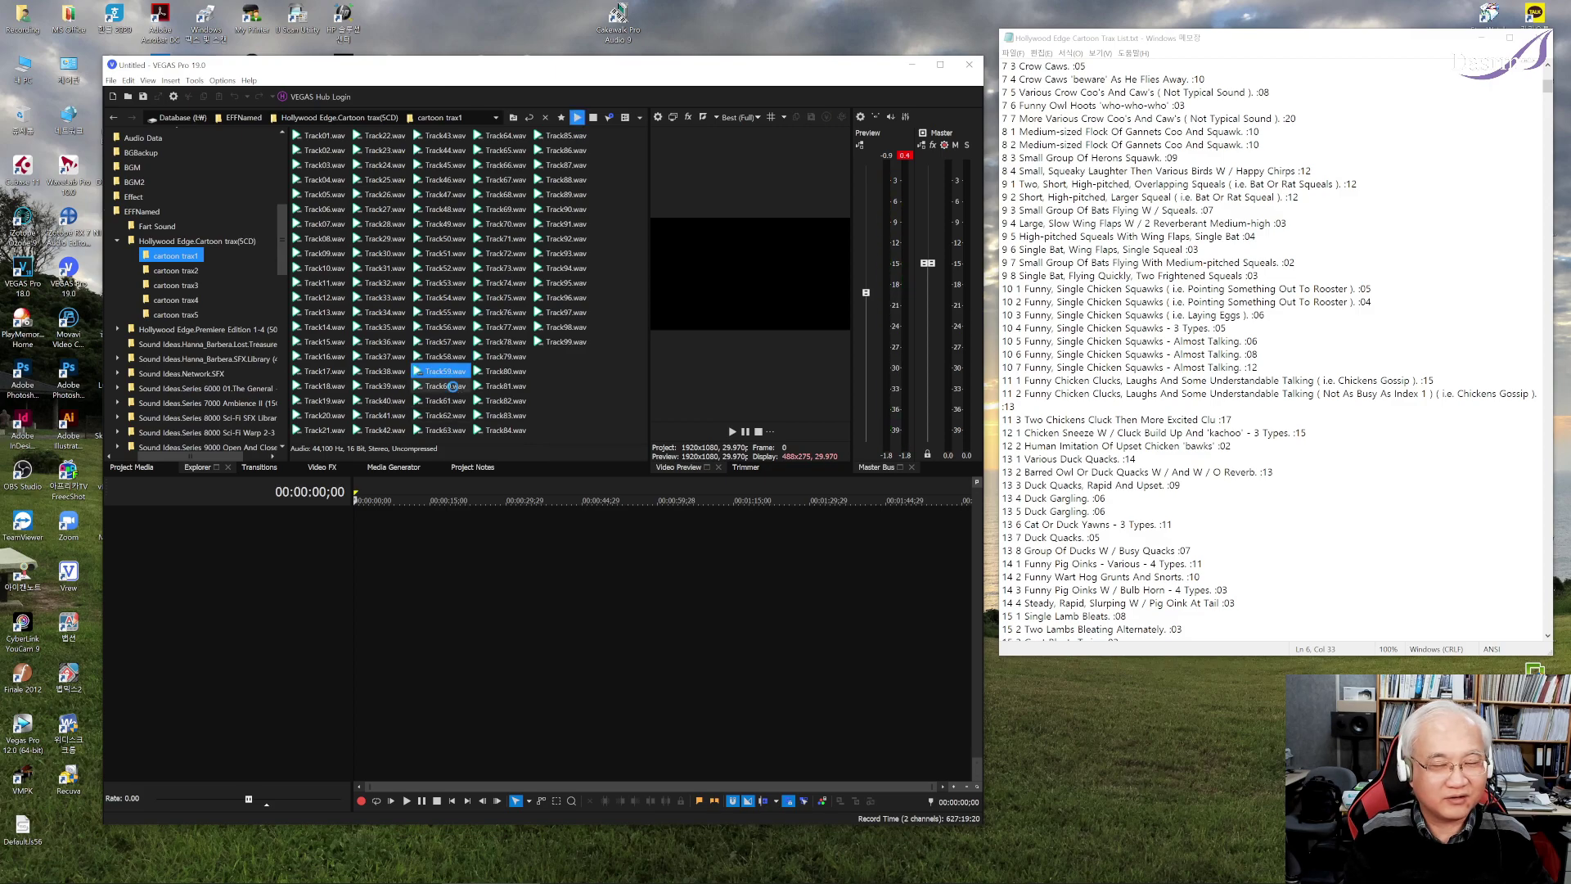
left_click(453, 385)
left_click(452, 401)
Audition Track62, 63, 64, 65, 68 and 71.wav.
left_click(454, 415)
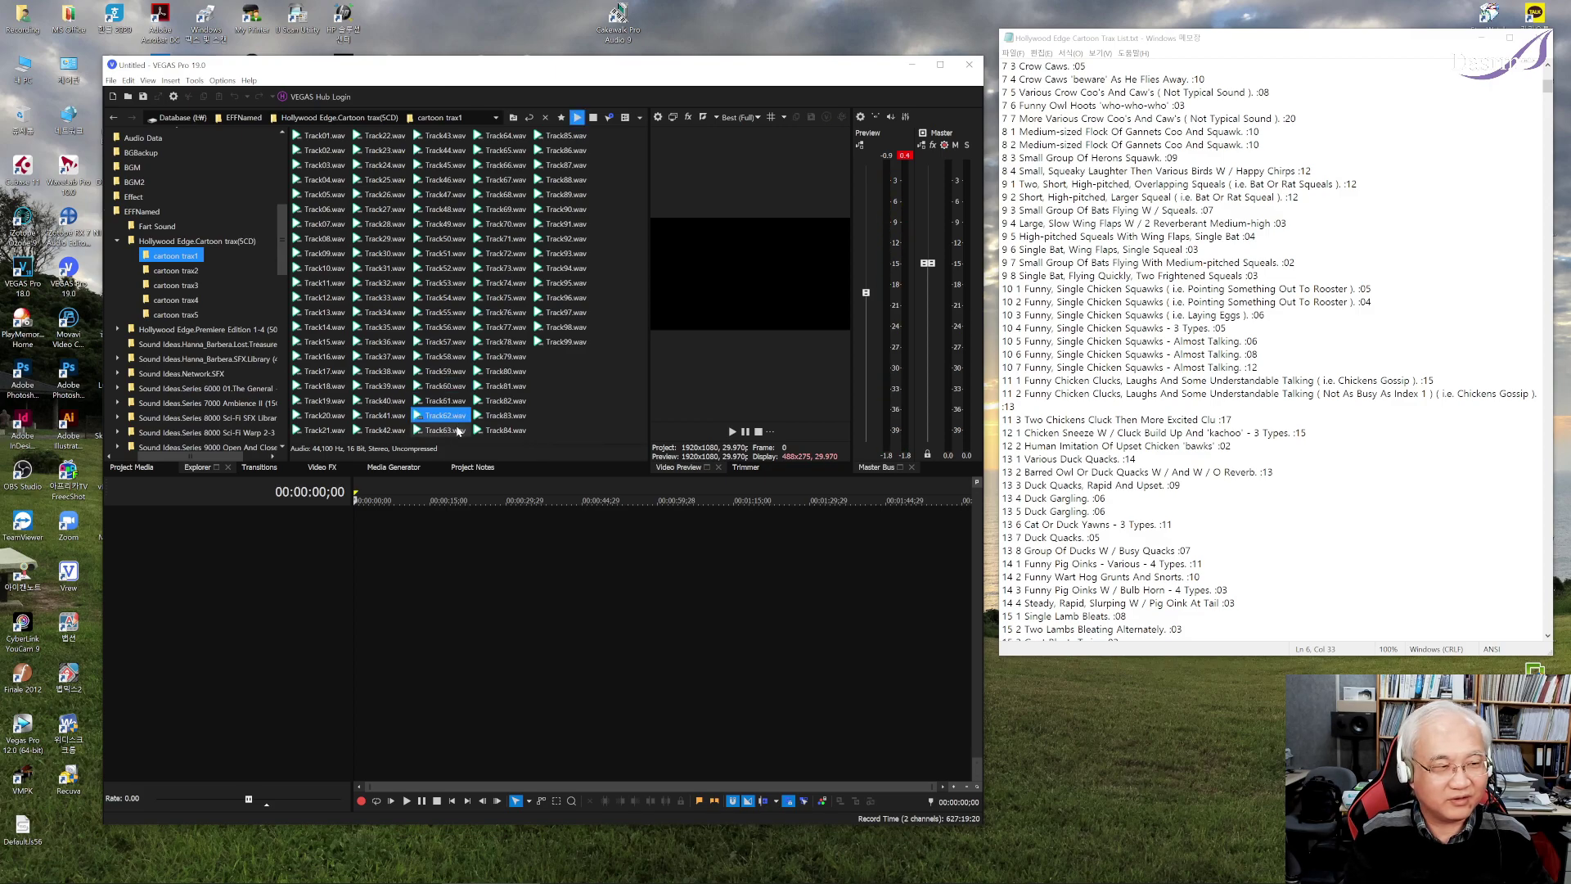
left_click(457, 431)
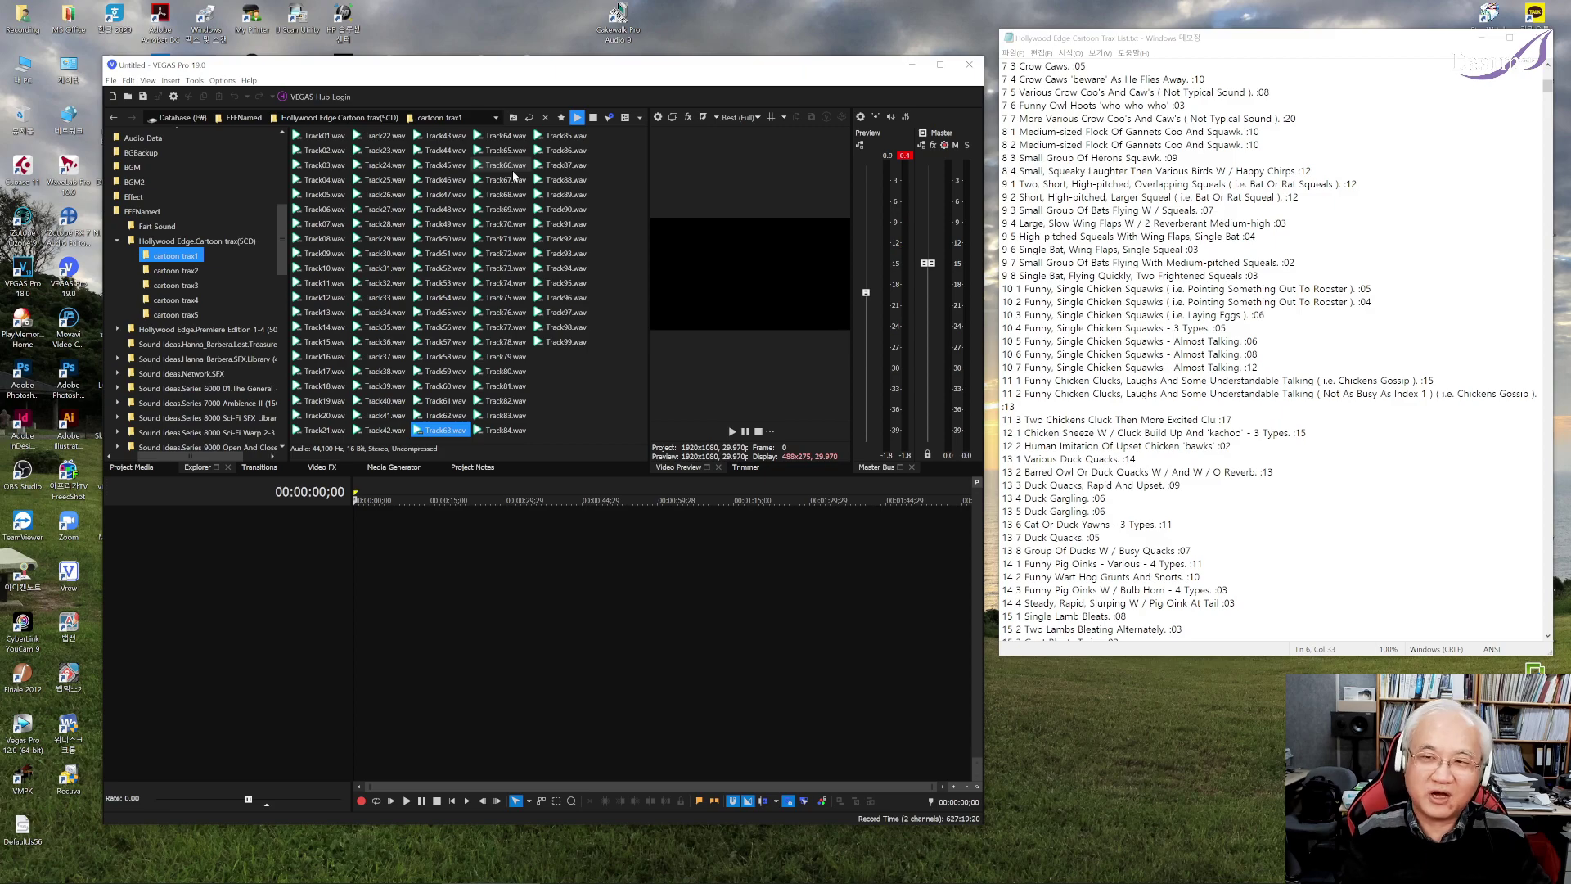
left_click(505, 136)
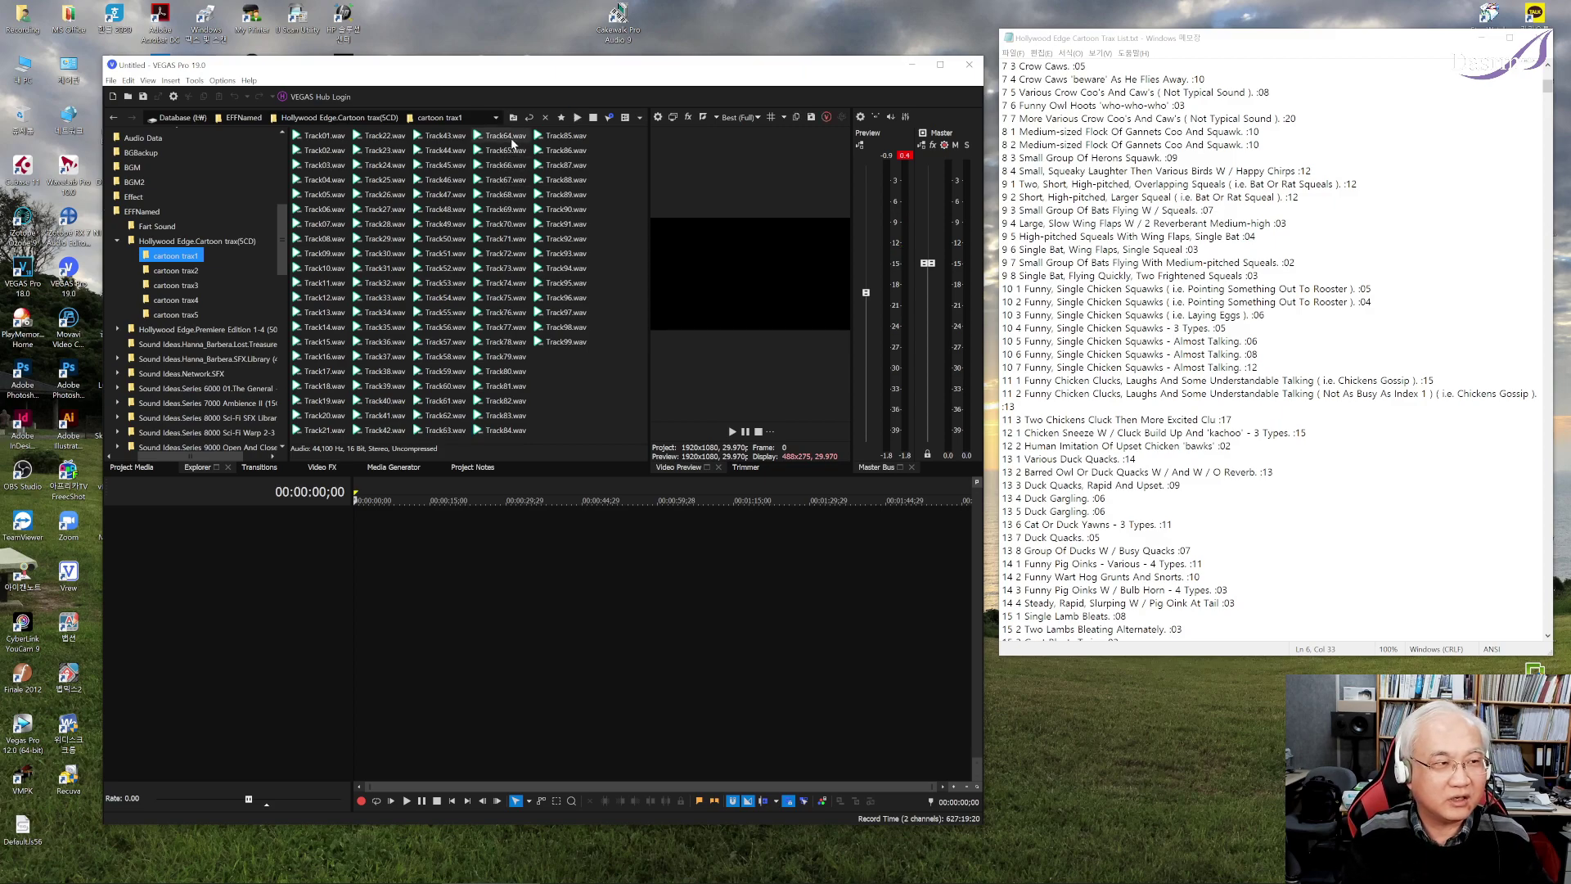
left_click(517, 150)
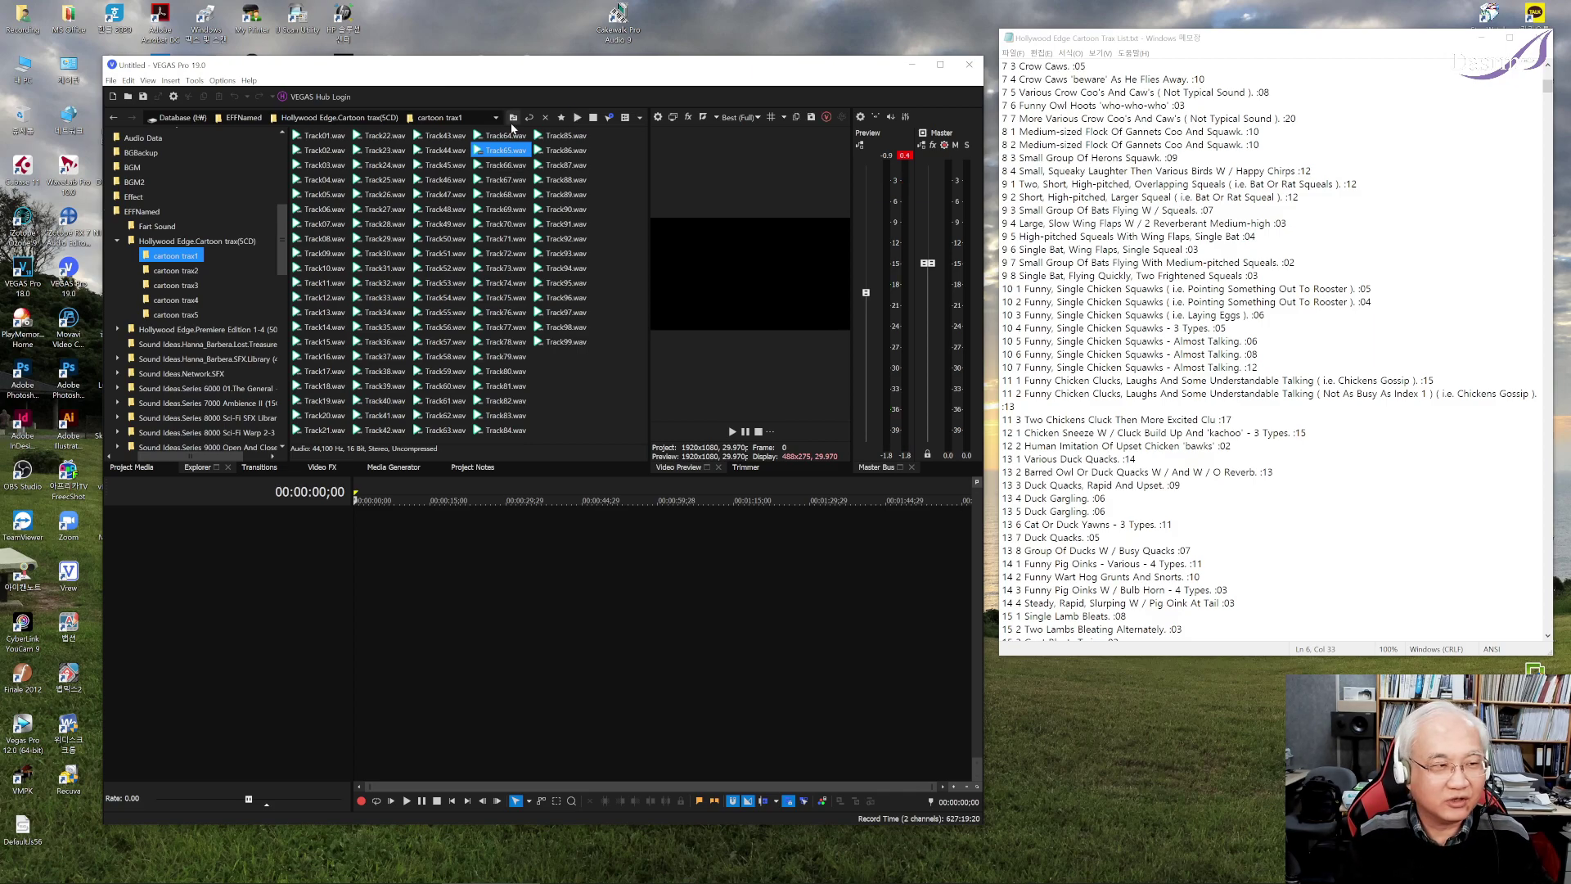
left_click(513, 194)
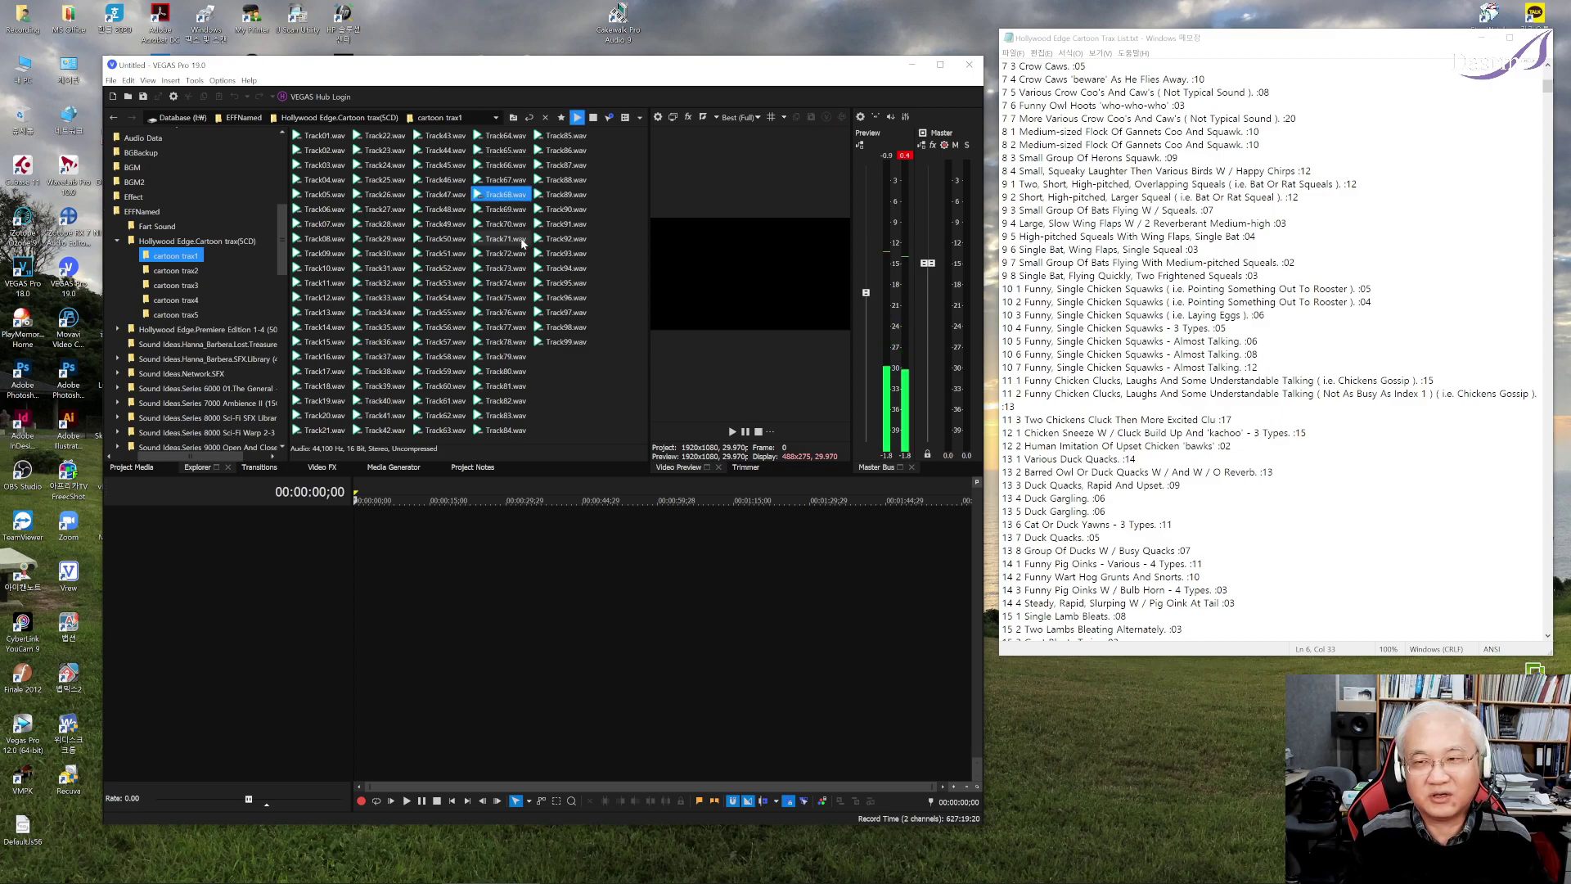
left_click(516, 239)
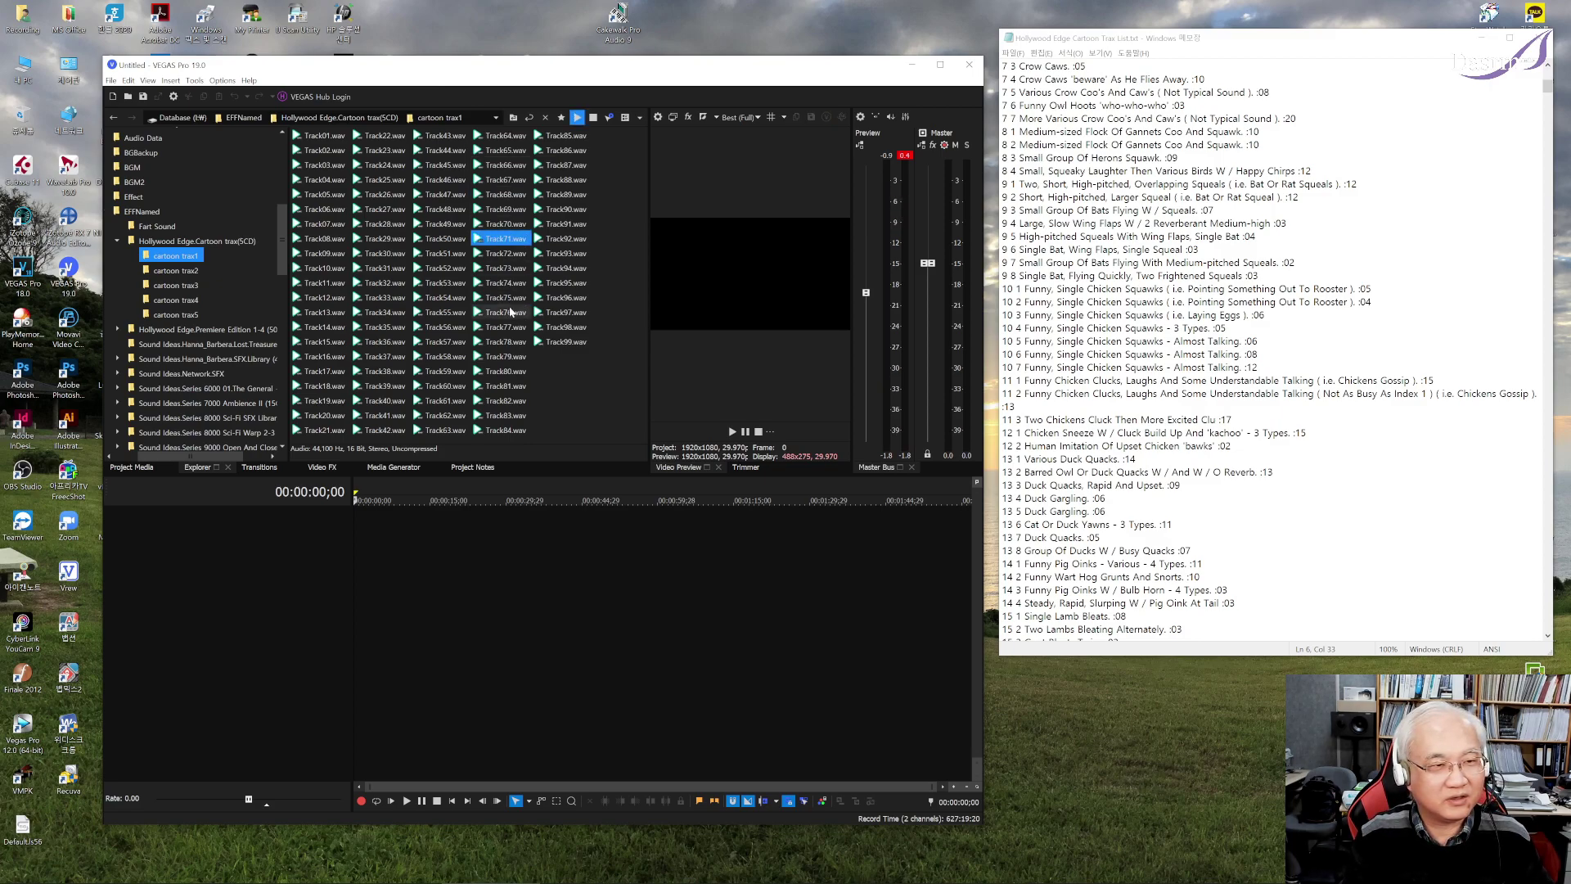